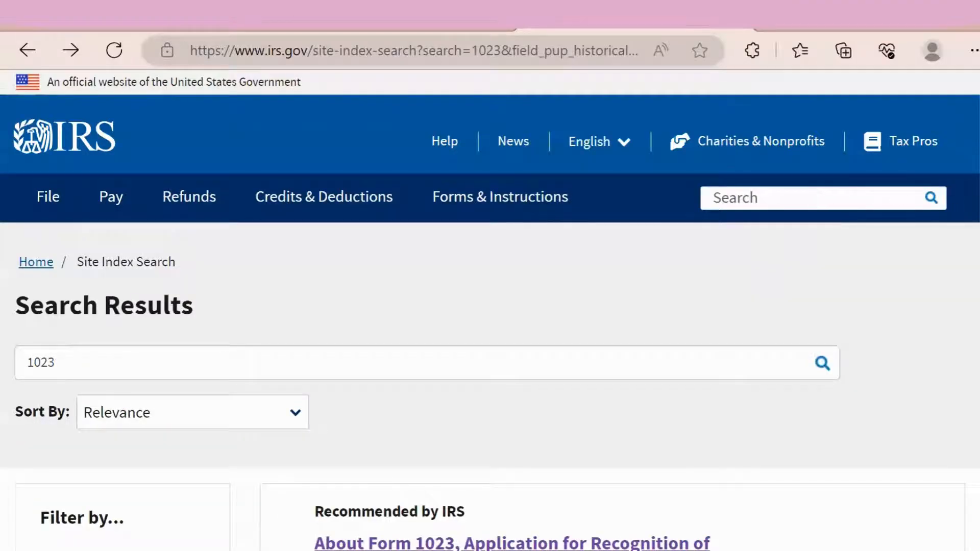
Step: Open the recommended 'About Form 1023' link from the IRS.gov search results for 1023
scroll(490, 306, "down", 3)
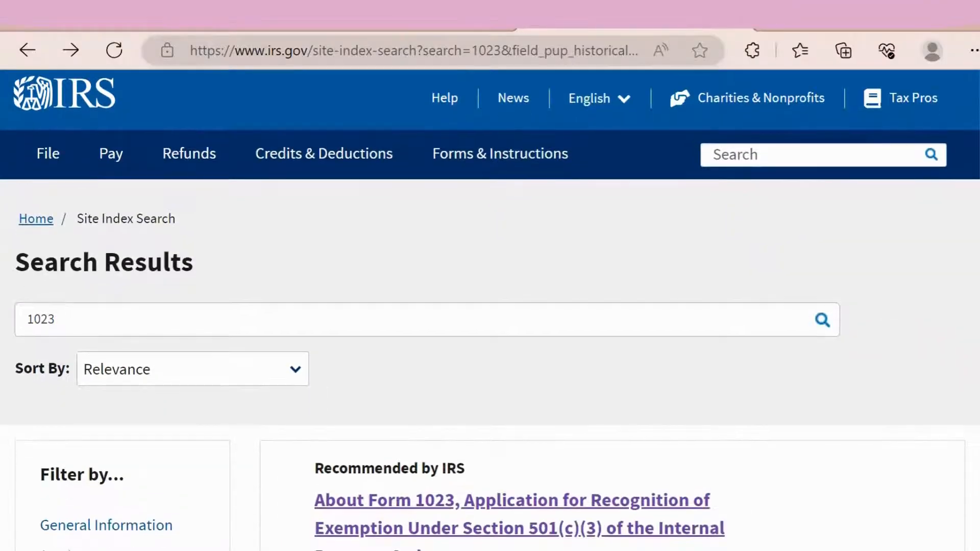
scroll(490, 306, "up", 3)
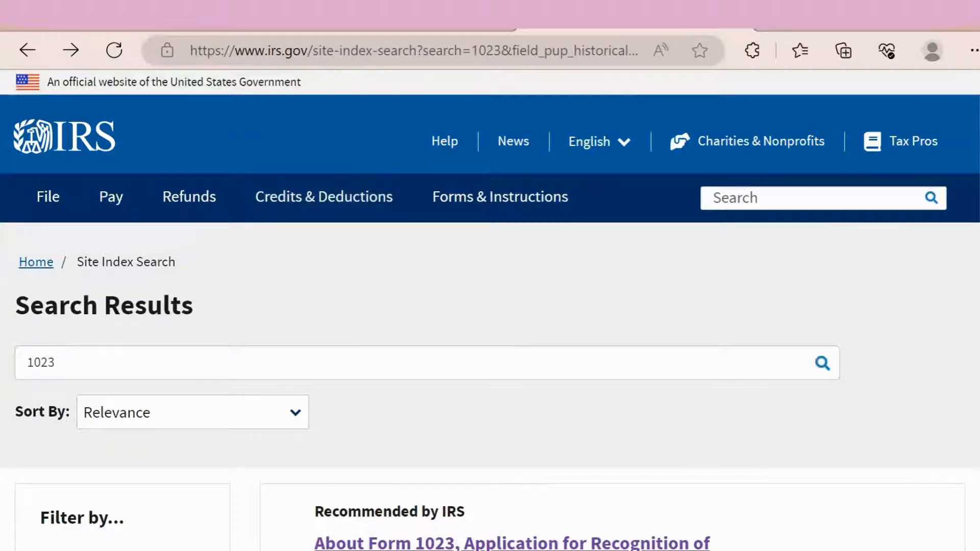
scroll(847, 327, "down", 5)
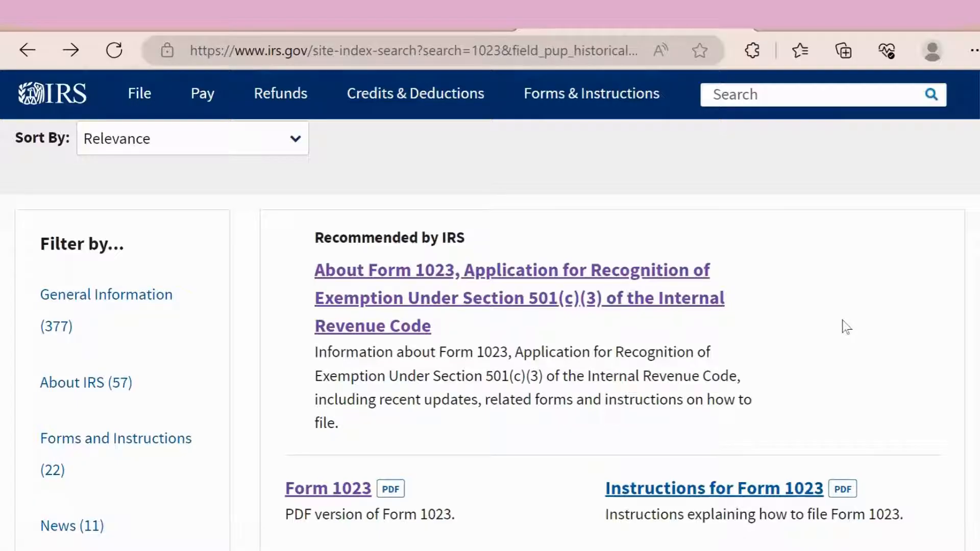
left_click(526, 301)
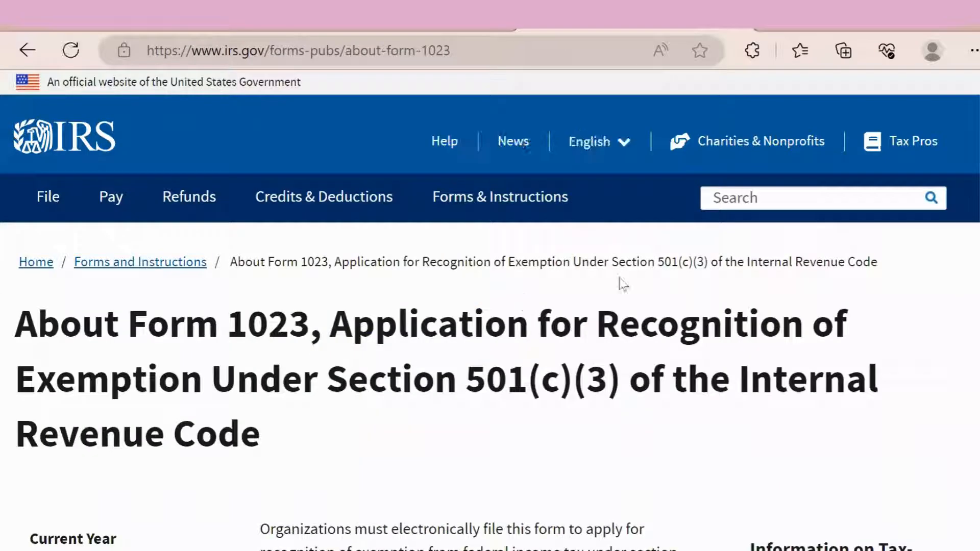
Step: Open the Instructions for Form 1023-EZ PDF linked in the About page's Note paragraph
scroll(490, 337, "down", 4)
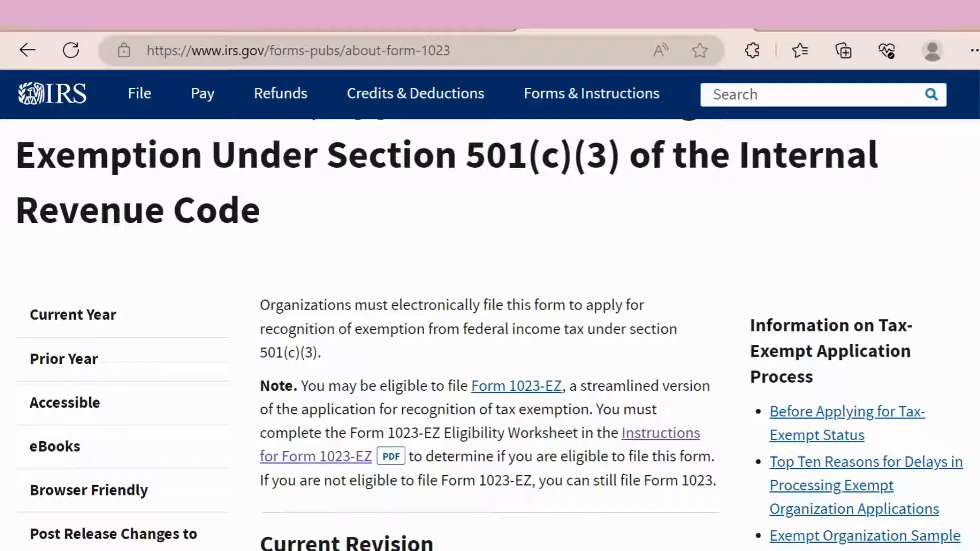
scroll(490, 334, "down", 1)
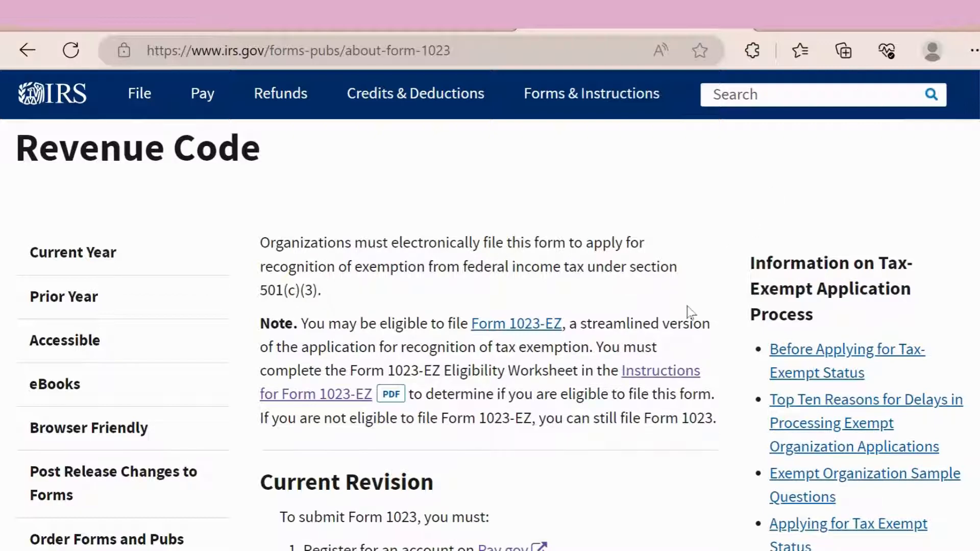
left_click(651, 386)
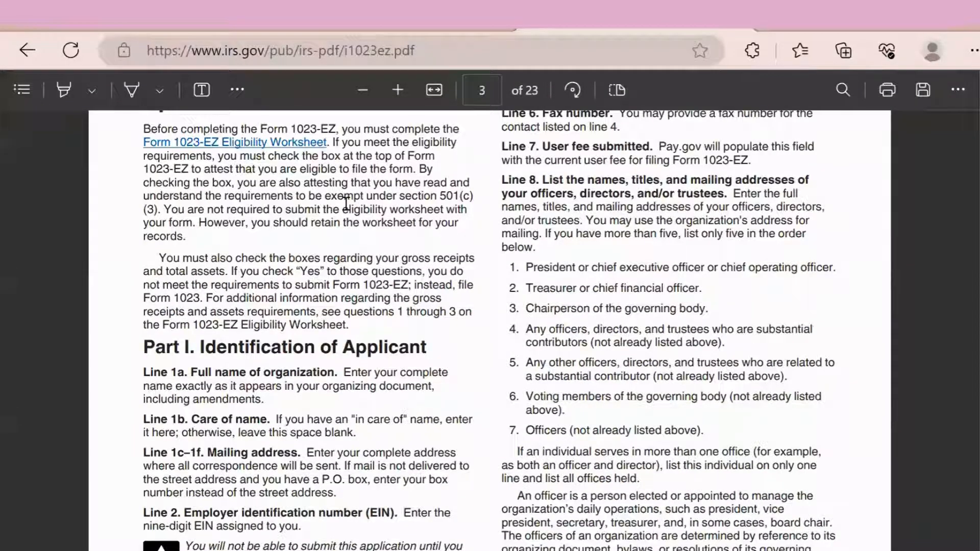
scroll(346, 203, "up", 1)
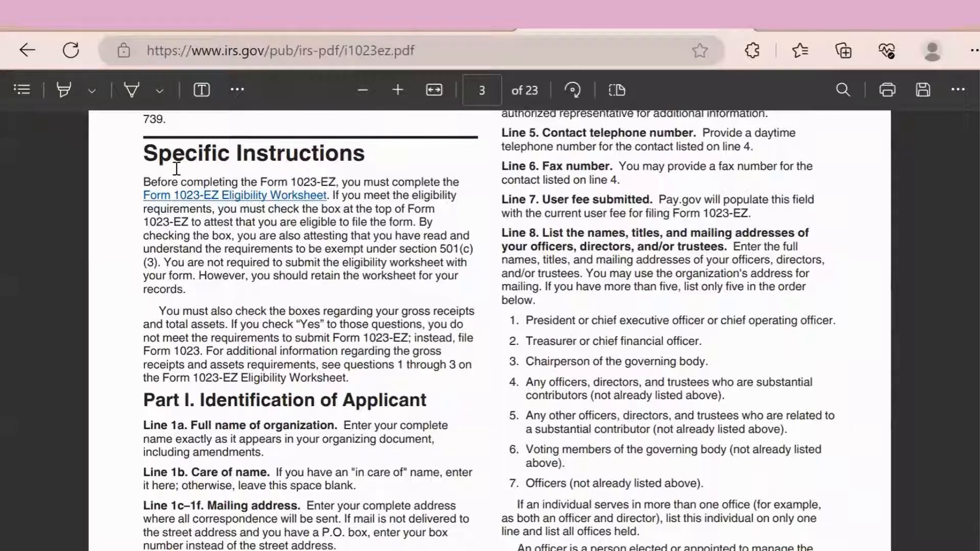
Step: Jump to the Form 1023-EZ Eligibility Worksheet on page 13 and read its yes/no questions
left_click(242, 196)
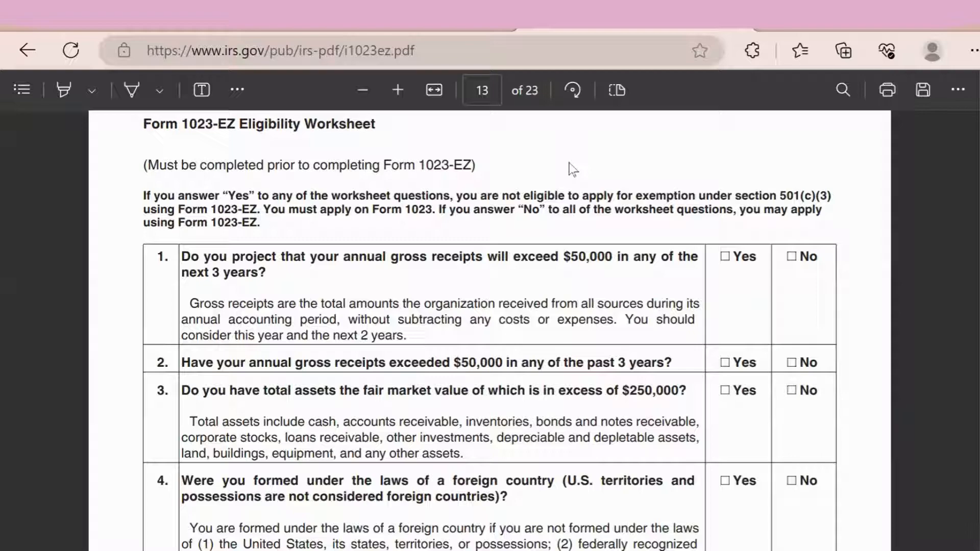
scroll(569, 164, "down", 4)
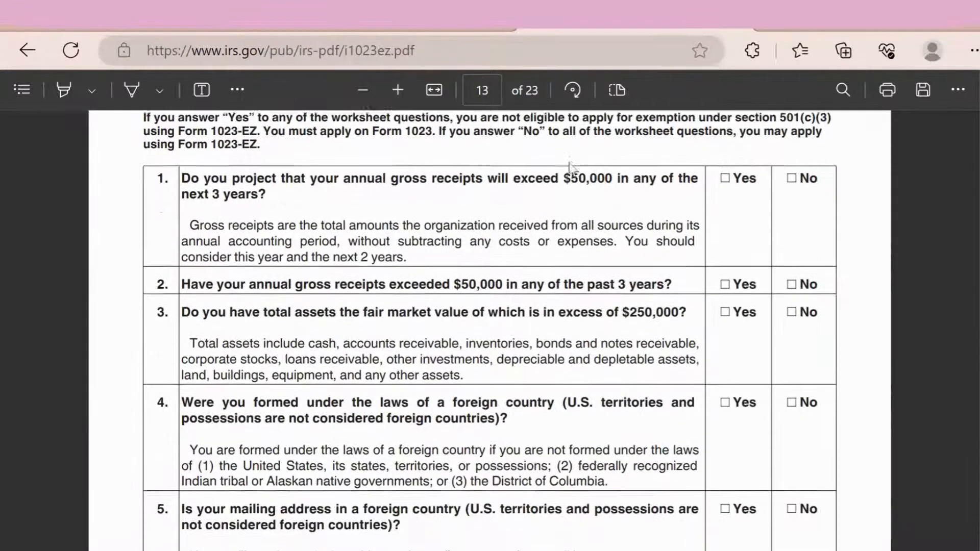
scroll(569, 163, "down", 2)
scroll(569, 163, "up", 4)
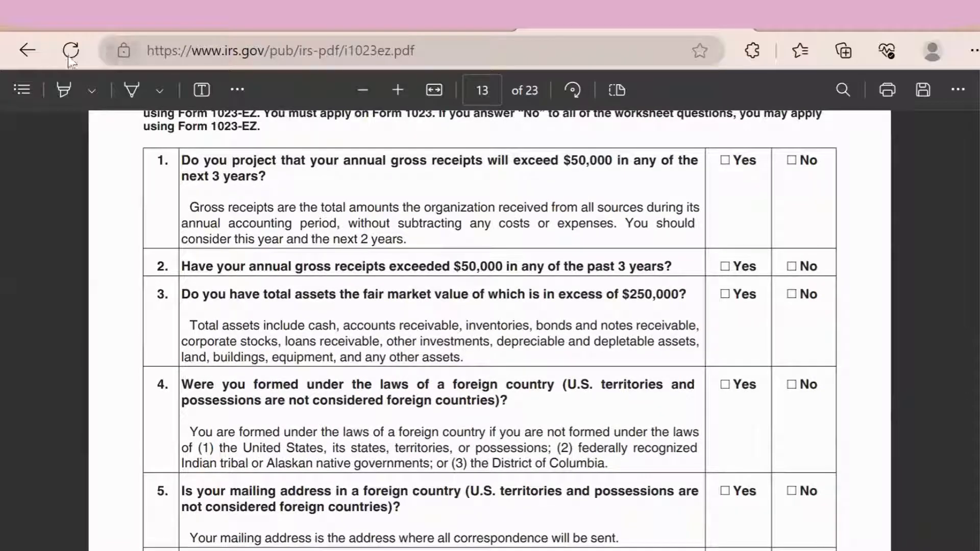
Step: Return to the About Form 1023 page's Current Revision section, then switch to the Pay.gov results tab
left_click(27, 50)
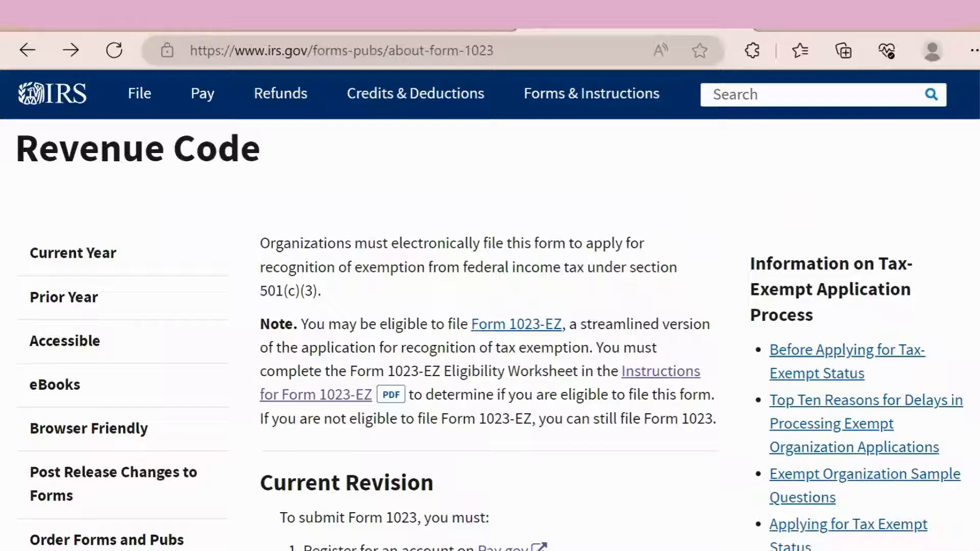
scroll(490, 334, "down", 3)
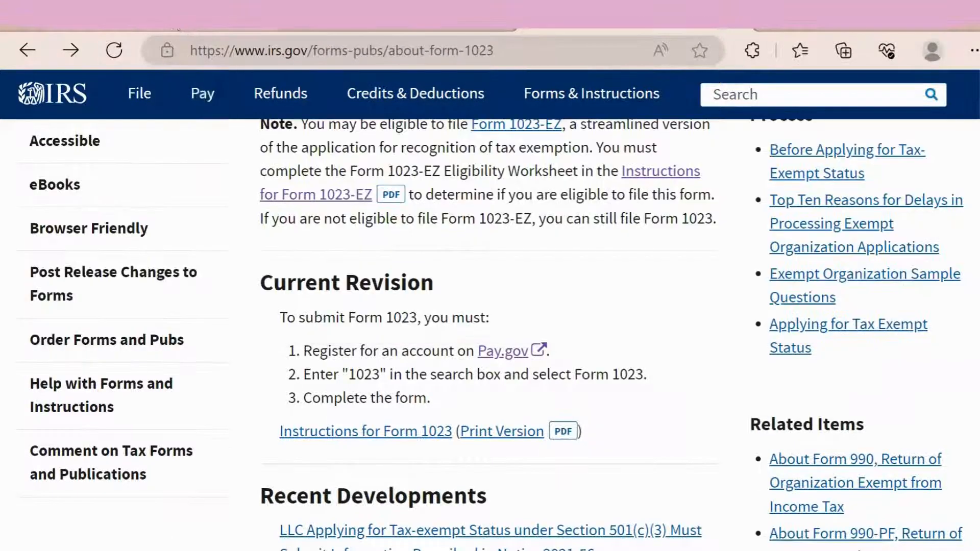
left_click(178, 27)
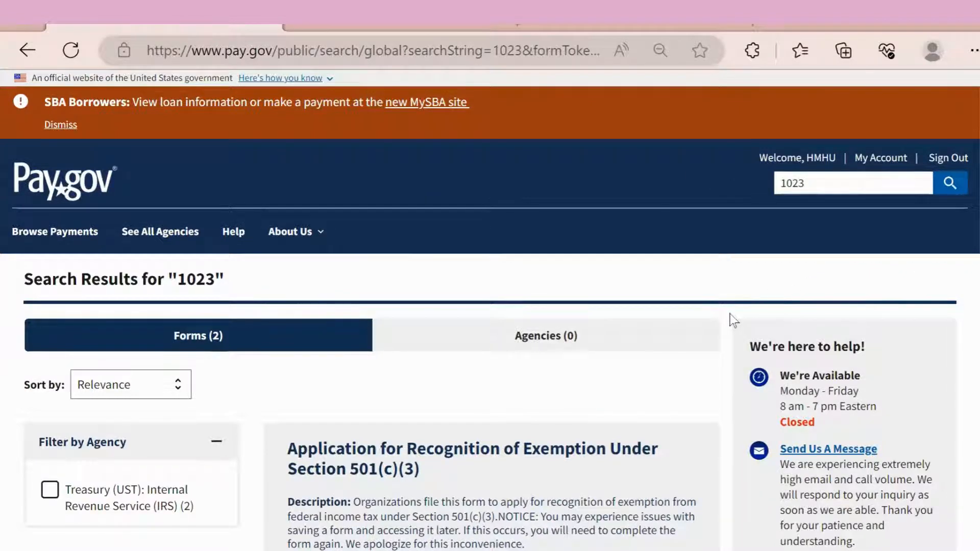
Step: Start the Form 1023 application from the first of Pay.gov's two 1023 search results
scroll(733, 320, "down", 1)
scroll(734, 320, "down", 1)
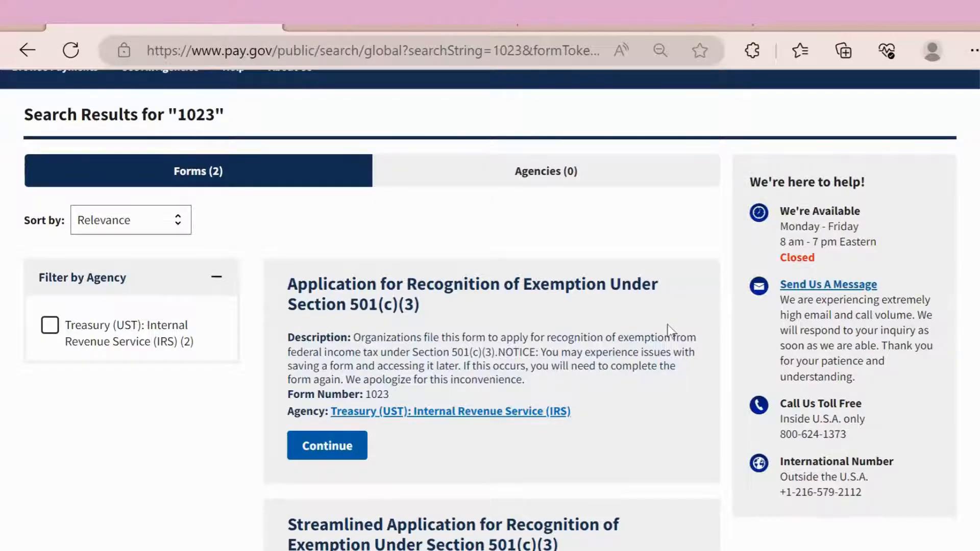
scroll(669, 330, "down", 5)
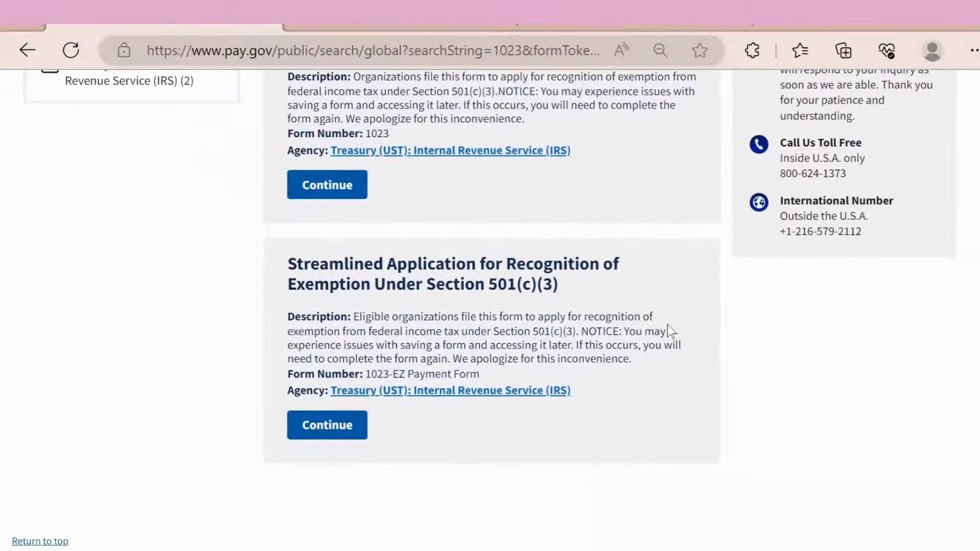
scroll(668, 330, "up", 2)
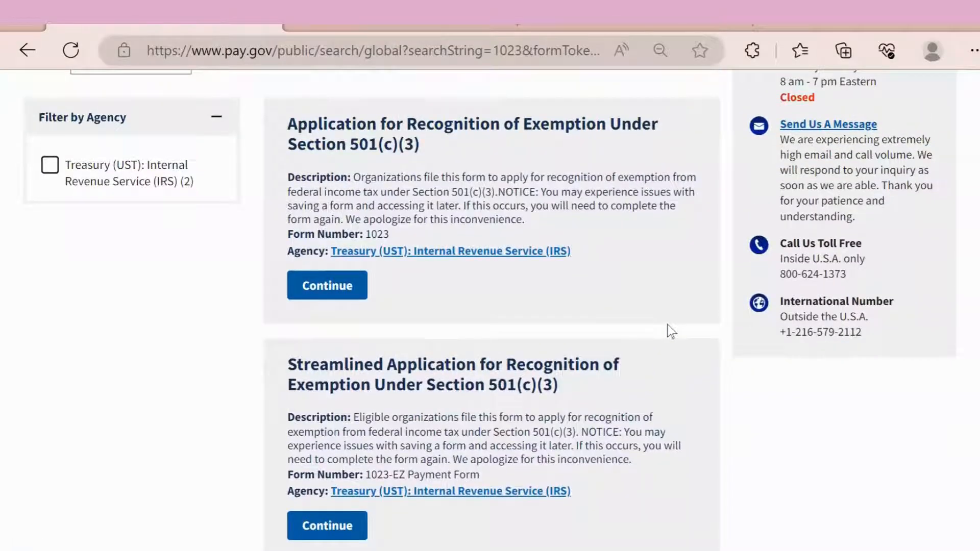
key("Tab")
key("Return")
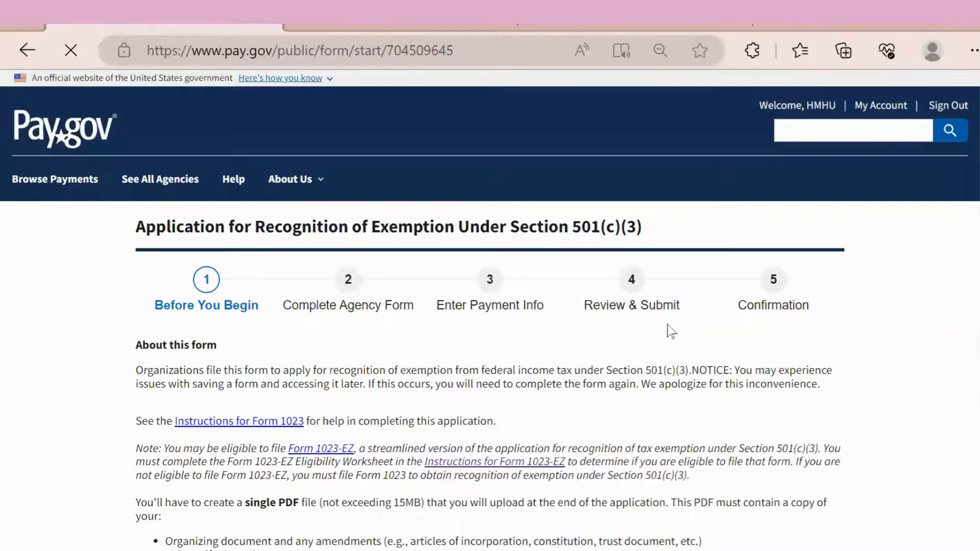
scroll(672, 332, "down", 2)
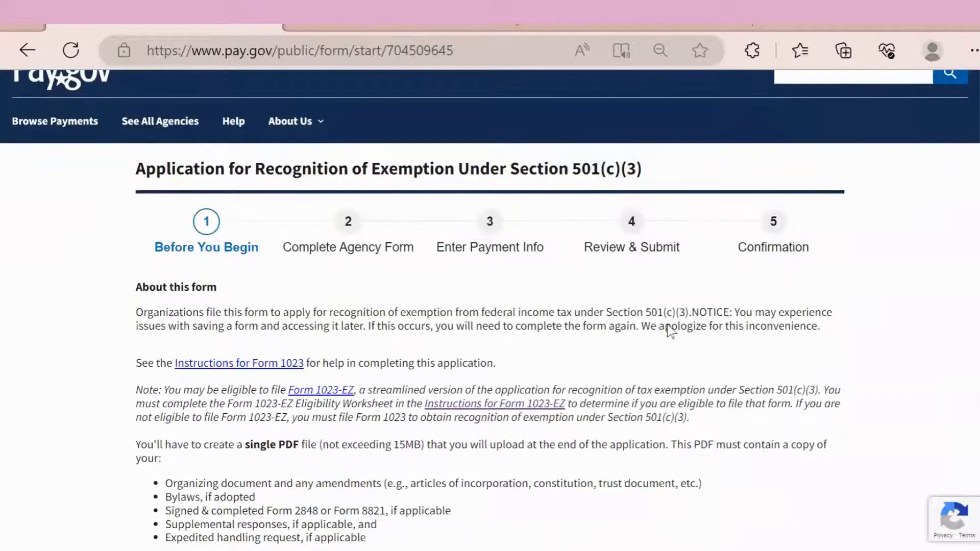
scroll(670, 330, "down", 1)
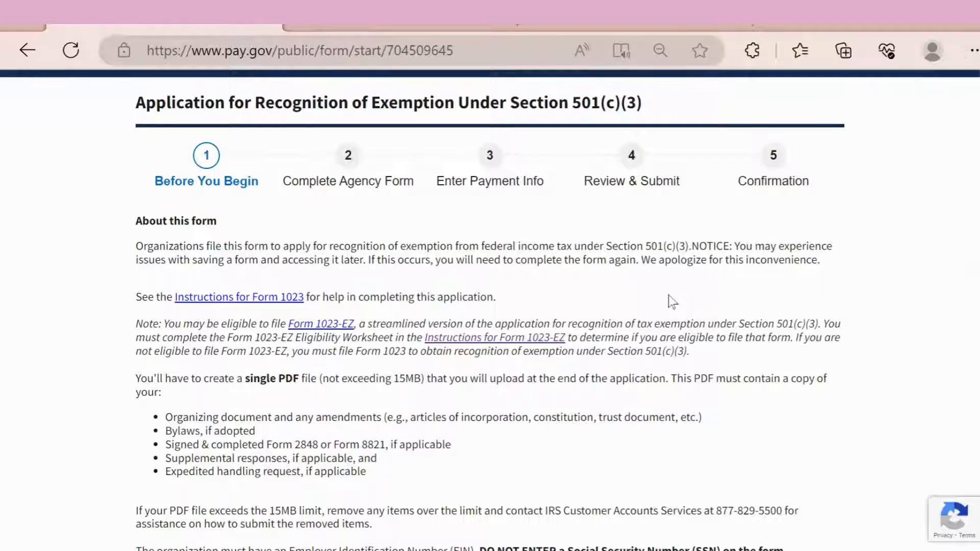
scroll(671, 303, "down", 3)
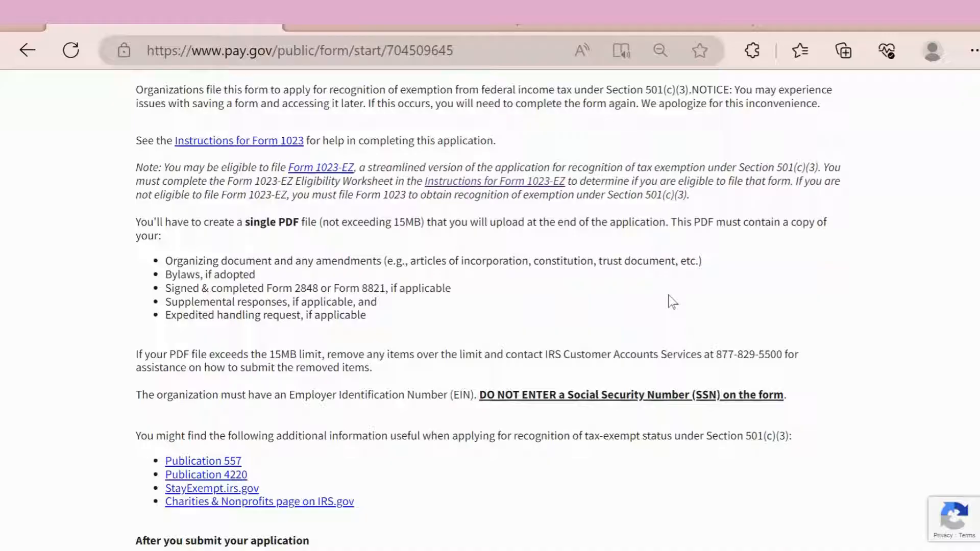
scroll(672, 302, "down", 5)
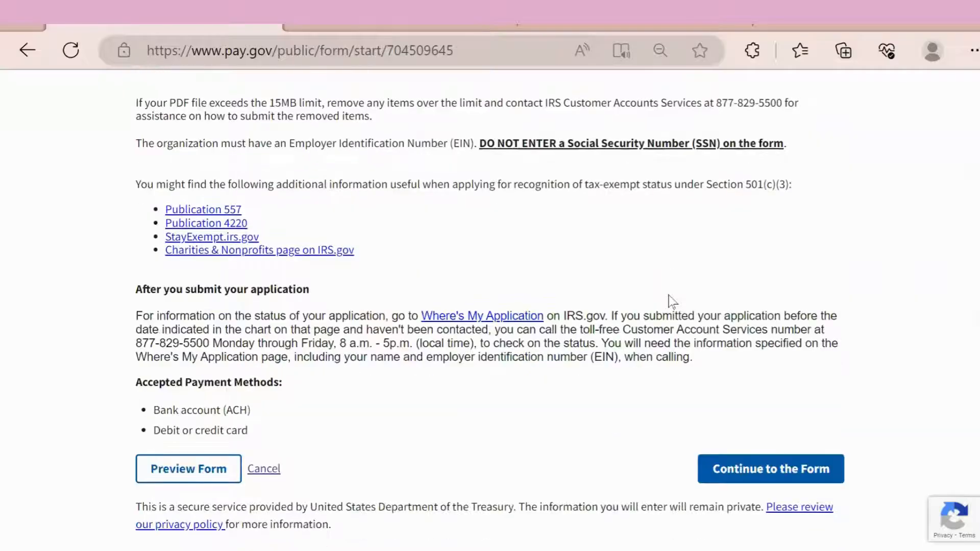
scroll(672, 301, "down", 2)
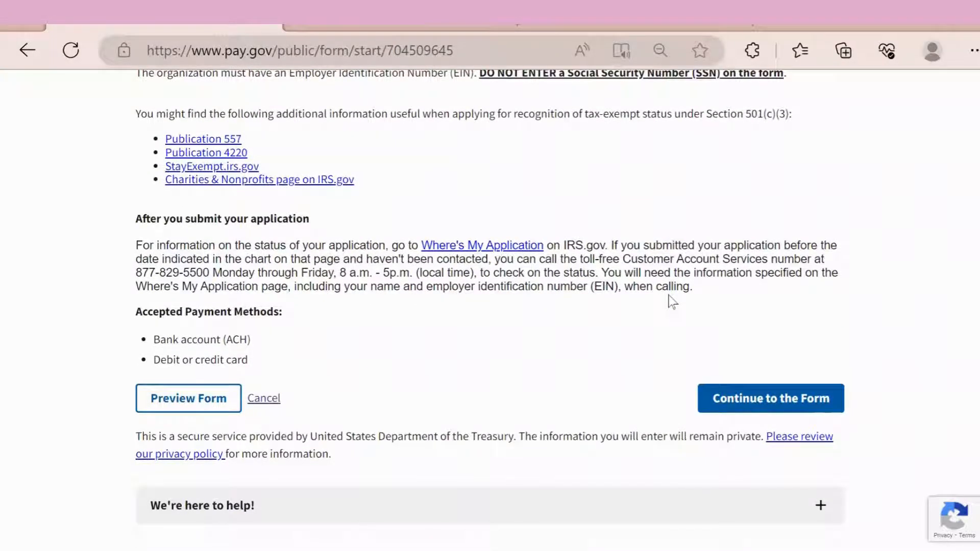
Step: Enter organization name NEW NONPROFIT and the care-of person's name in Part I
left_click(770, 398)
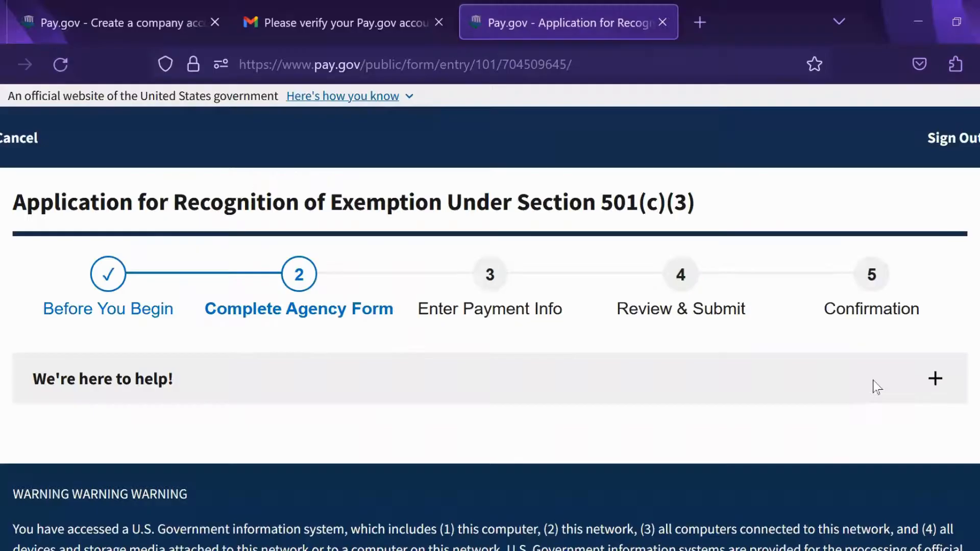
scroll(874, 381, "down", 3)
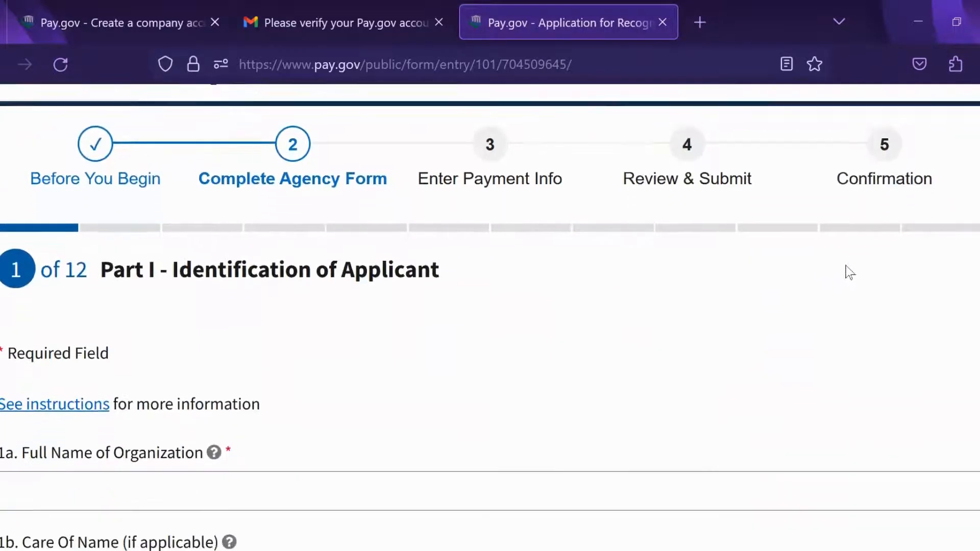
scroll(847, 265, "down", 2)
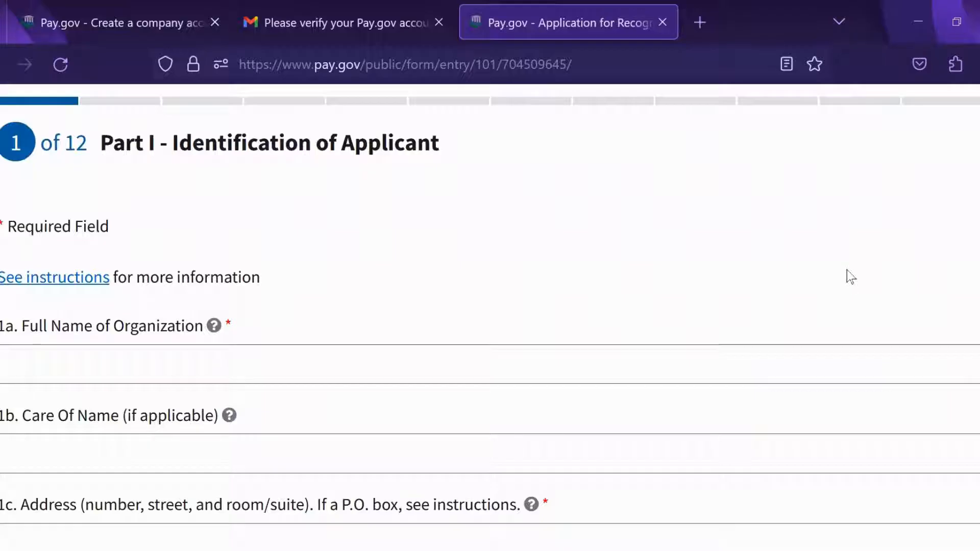
left_click(406, 369)
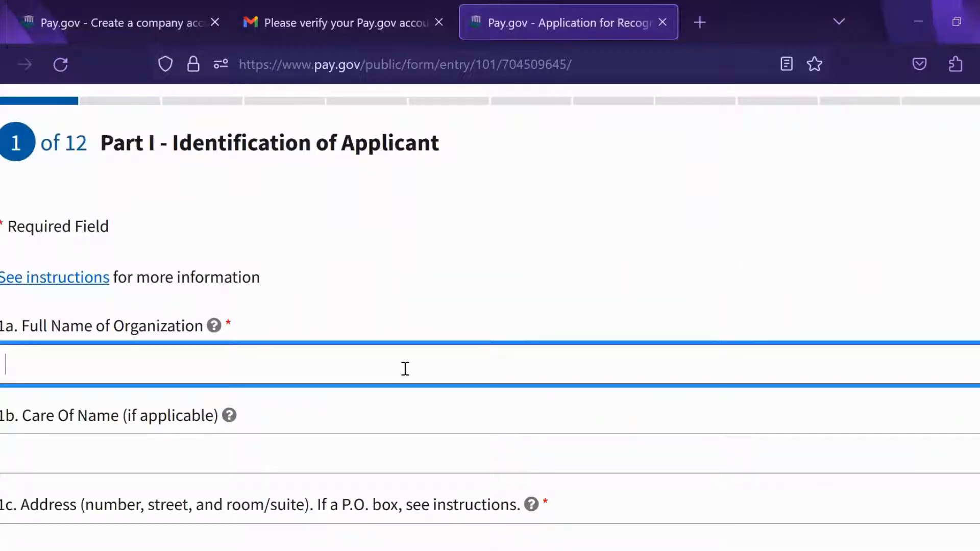
type("NEW NONPROFIT")
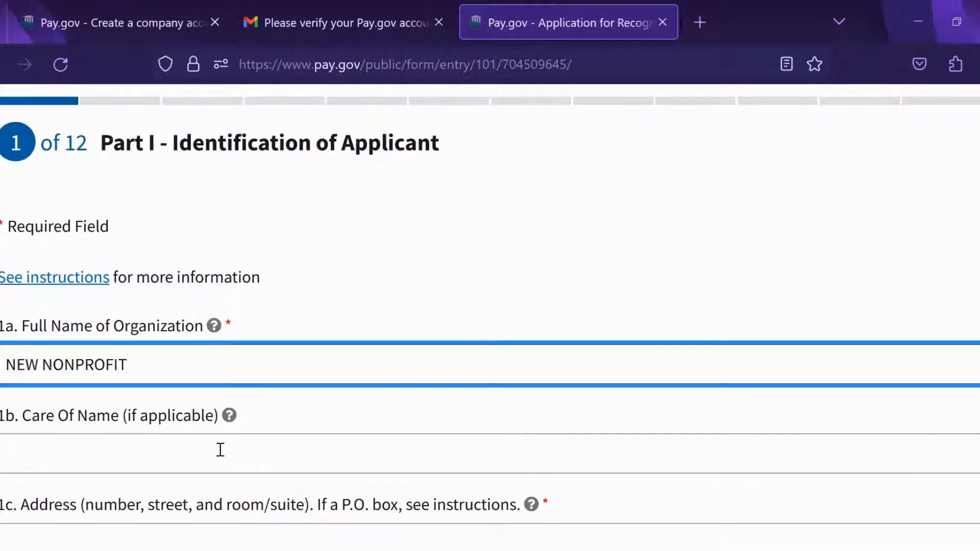
left_click(220, 450)
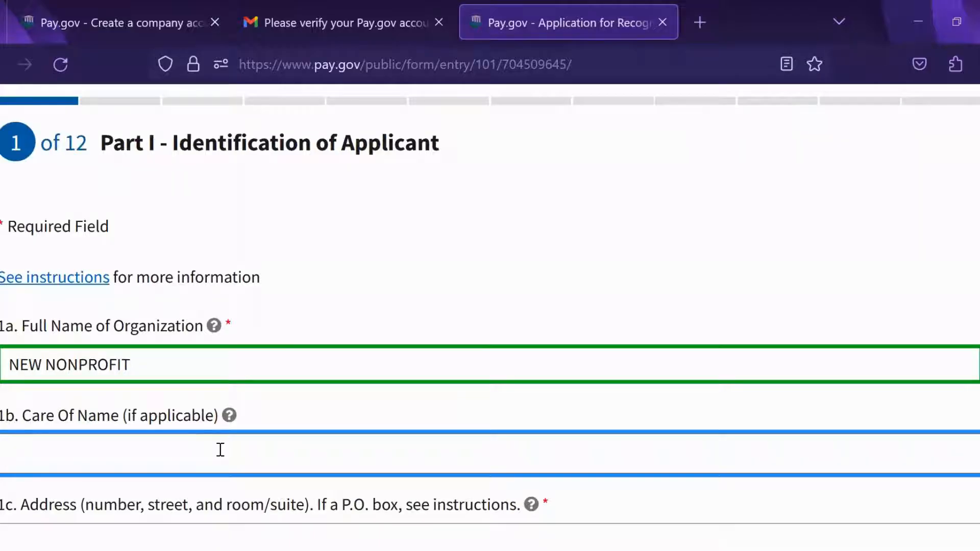
type("J")
type("ANE DOE")
scroll(827, 228, "down", 3)
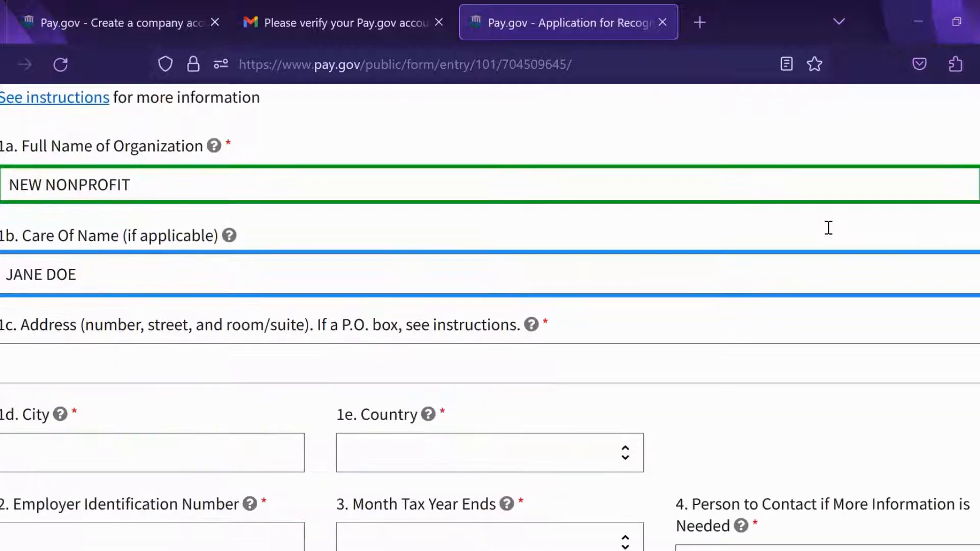
Step: Enter the street address and city Los Angeles, with country United States and state California
left_click(267, 367)
type("1")
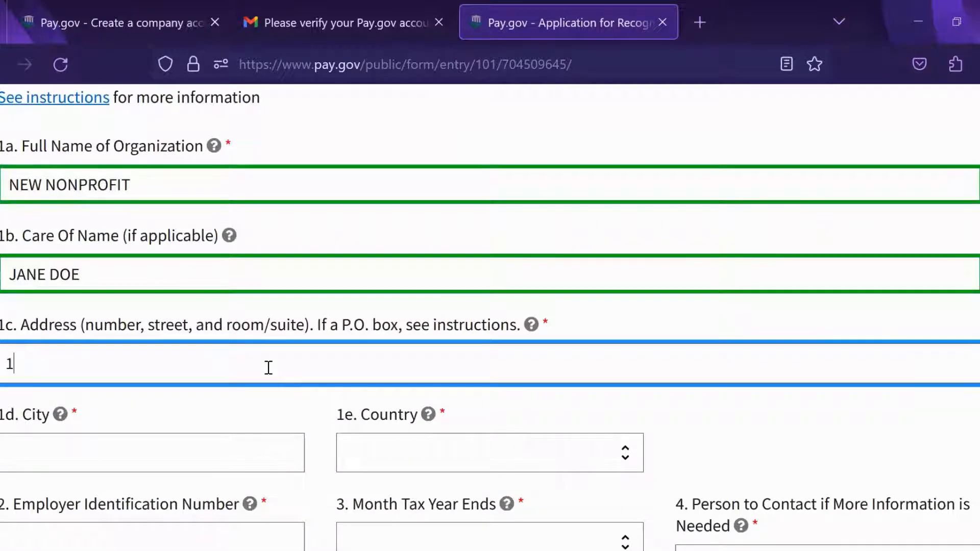
type("11 MAIN")
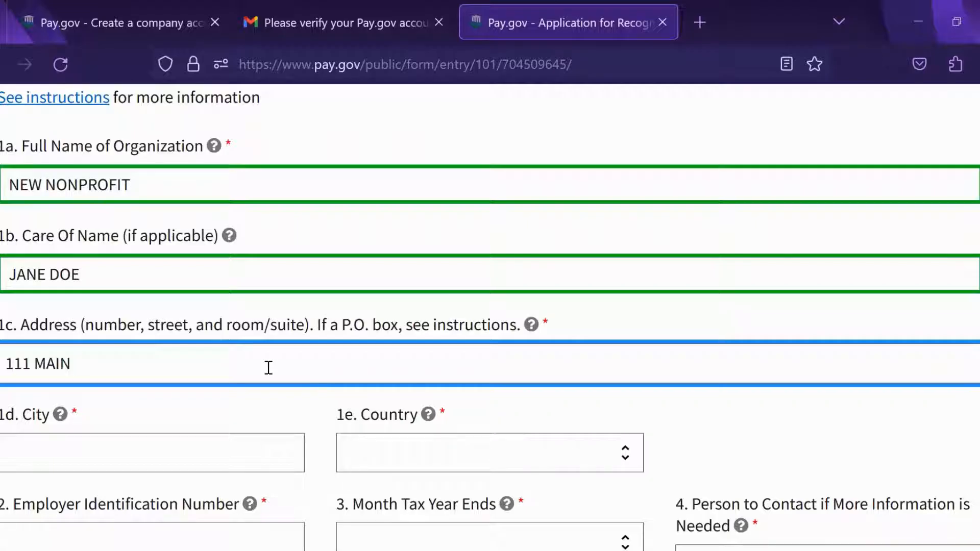
type(" ST")
left_click(201, 458)
type("L")
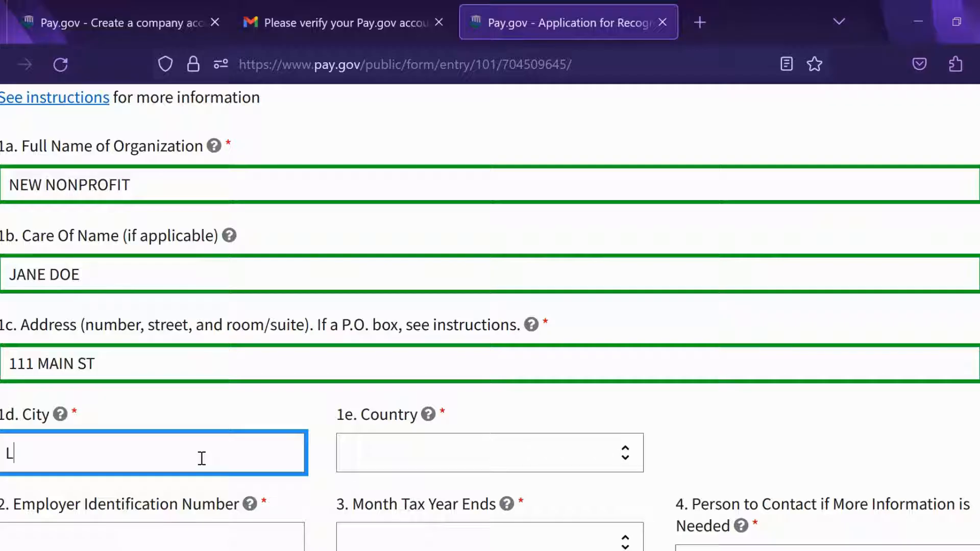
type("OS ANG")
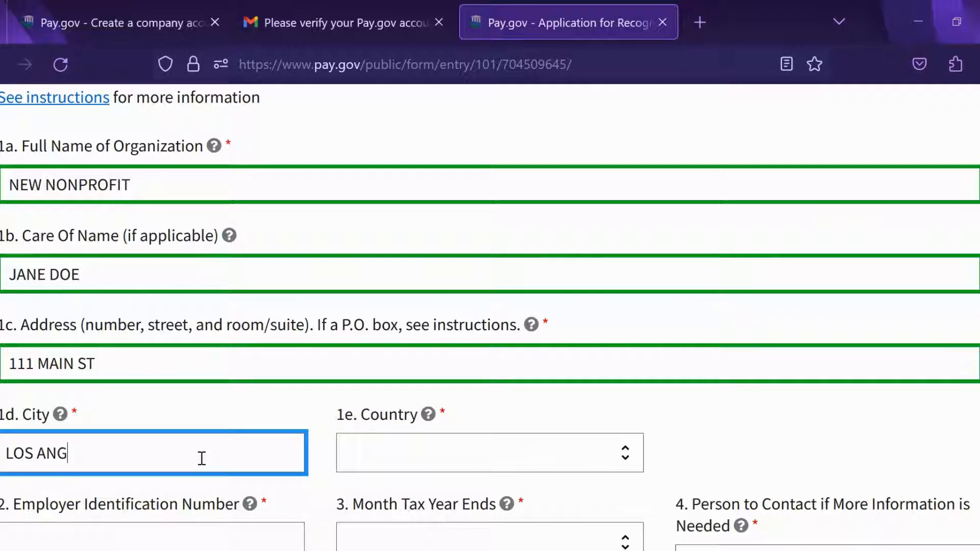
type("ELES")
key("Tab")
left_click(434, 451)
left_click(433, 170)
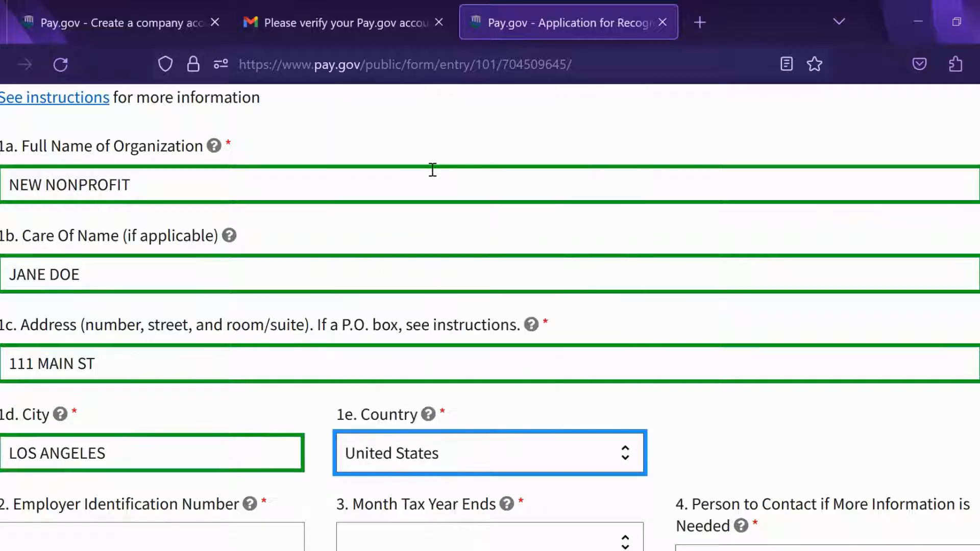
scroll(844, 248, "down", 6)
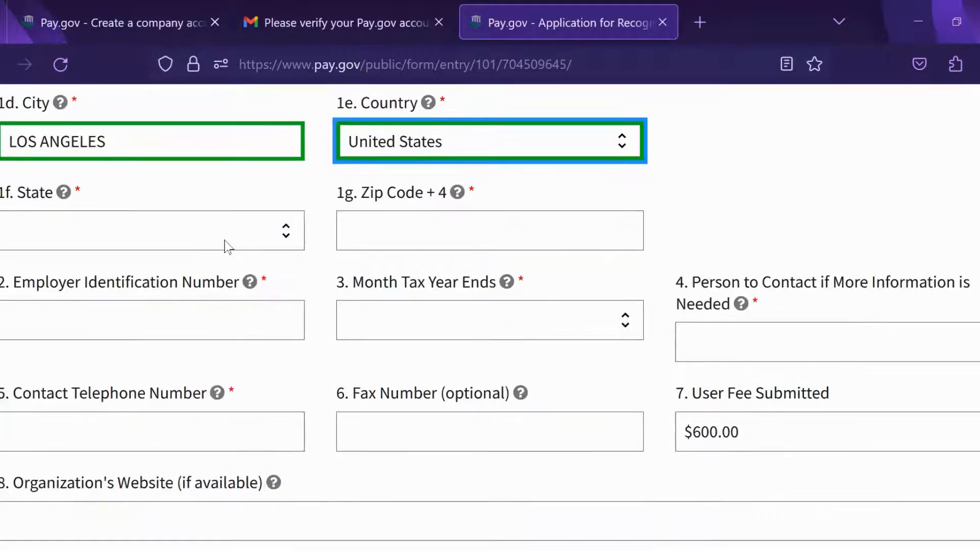
left_click(217, 242)
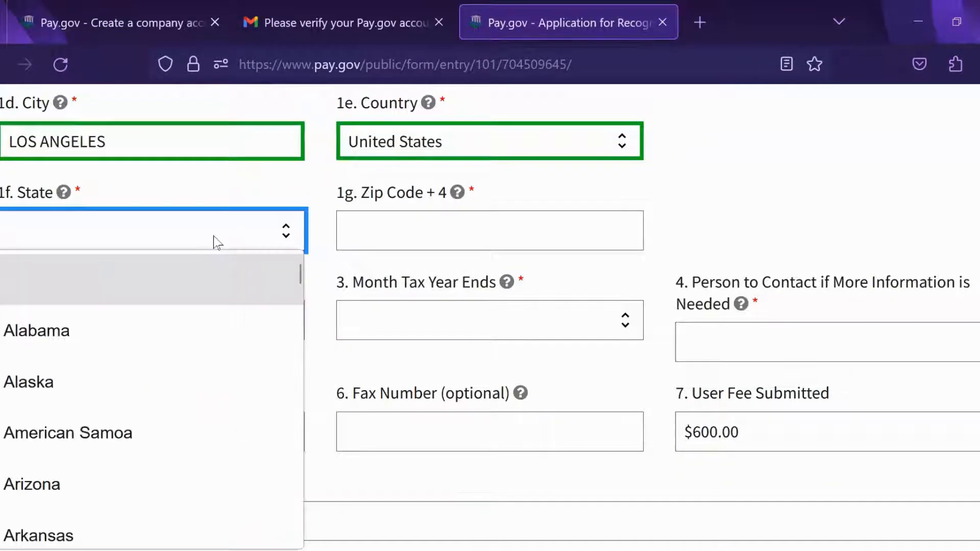
scroll(70, 434, "down", 3)
left_click(70, 434)
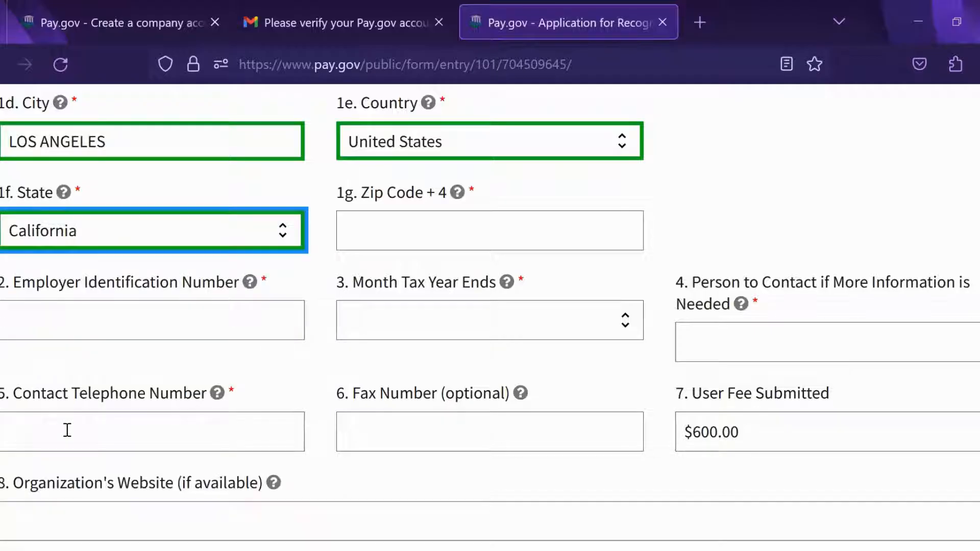
Step: Enter zip code 90001 and the EIN, and set the tax year to end in MAY
left_click(426, 232)
type("9")
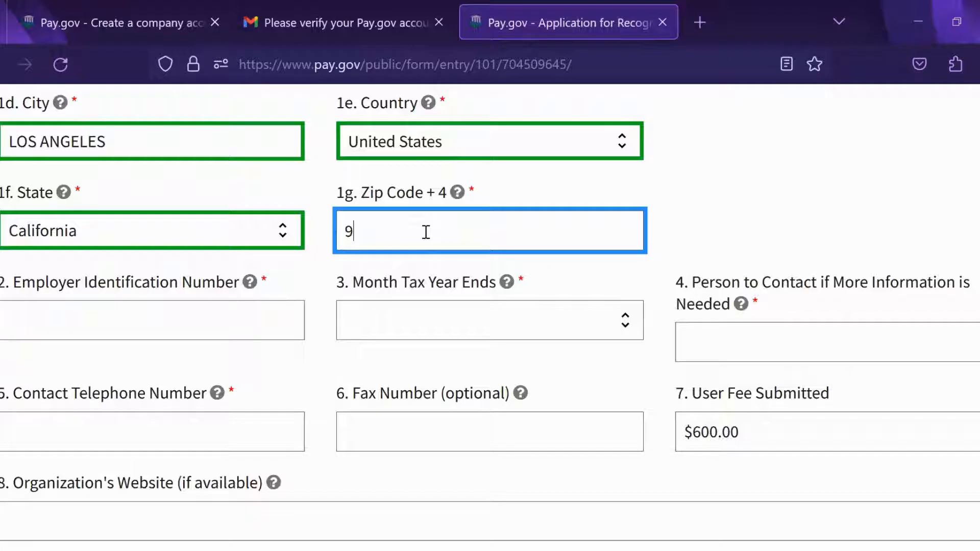
type("00001")
key("Tab")
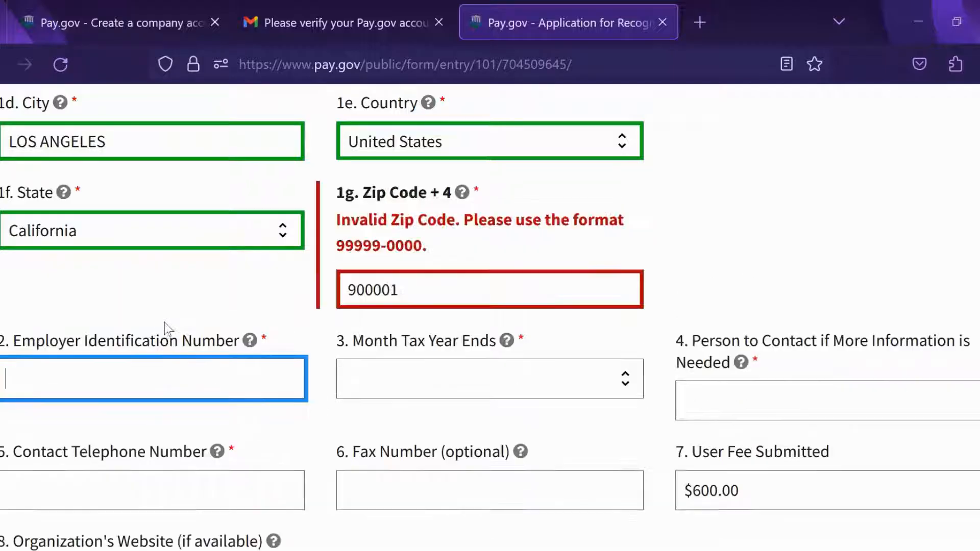
type("1")
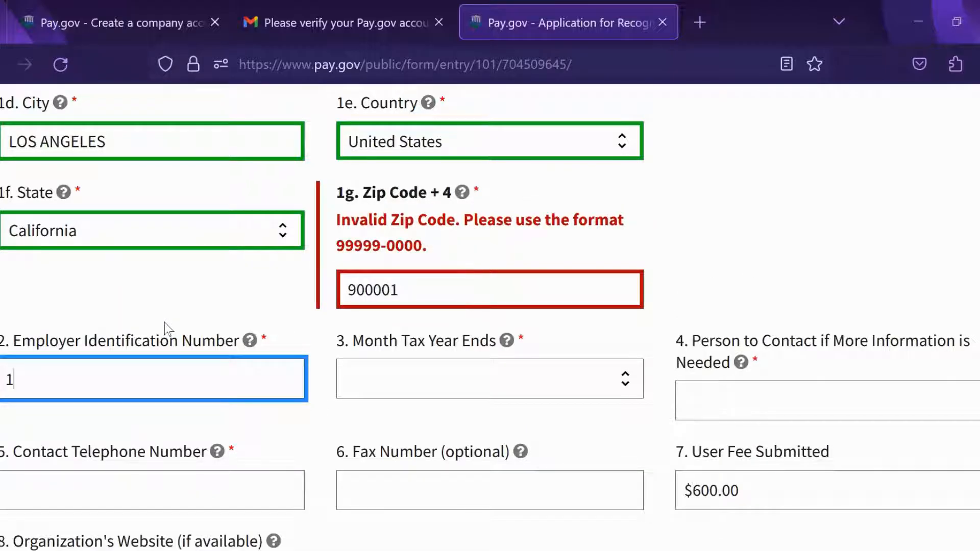
type("1-1111111")
left_click(386, 299)
key("BackSpace")
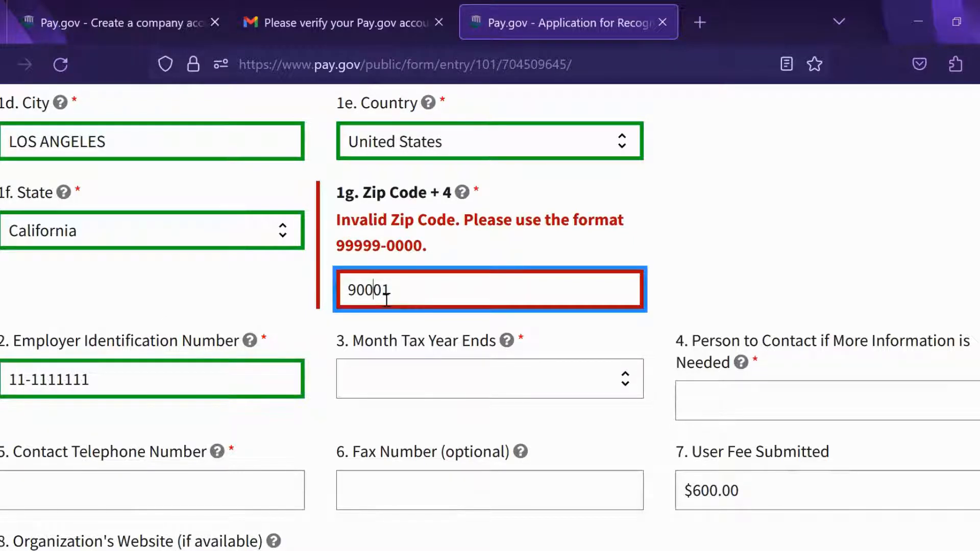
left_click(438, 332)
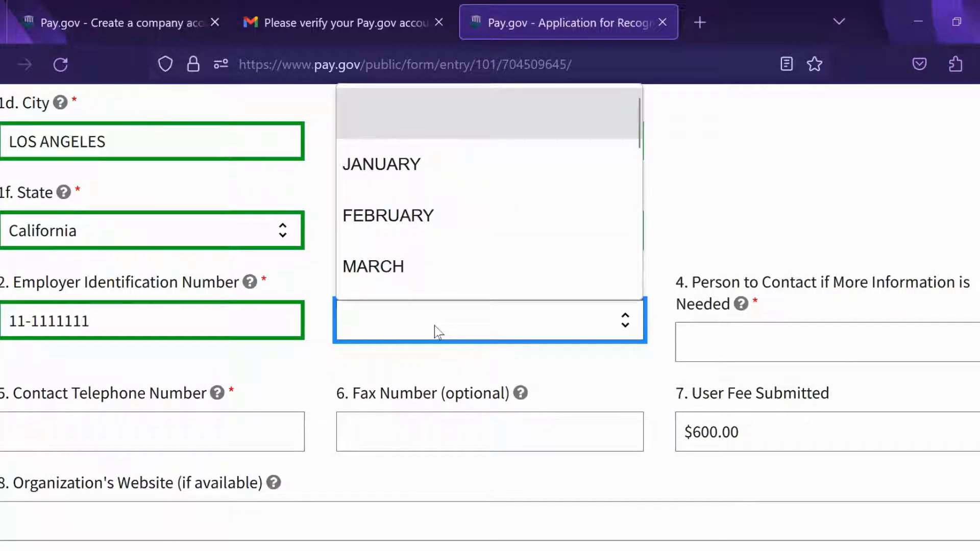
scroll(460, 204, "down", 2)
left_click(372, 239)
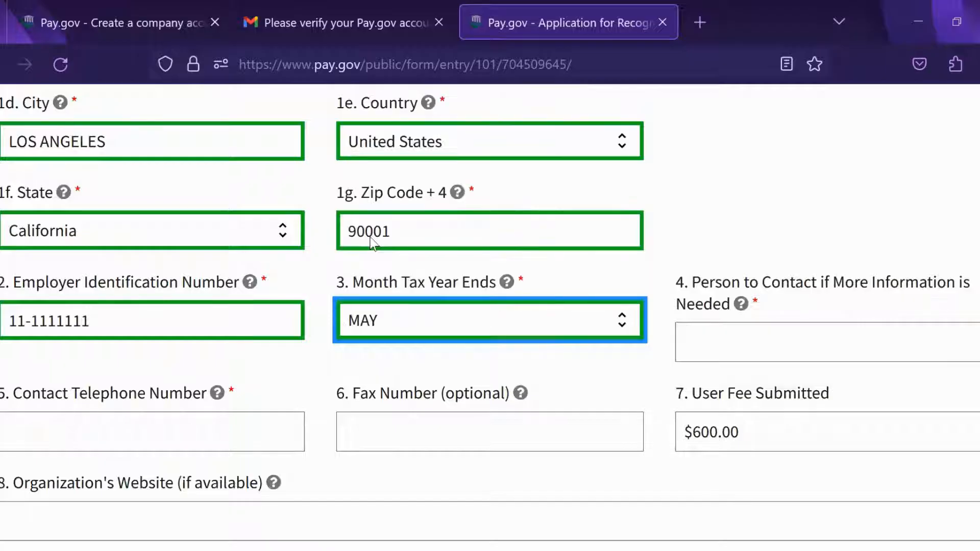
left_click(792, 344)
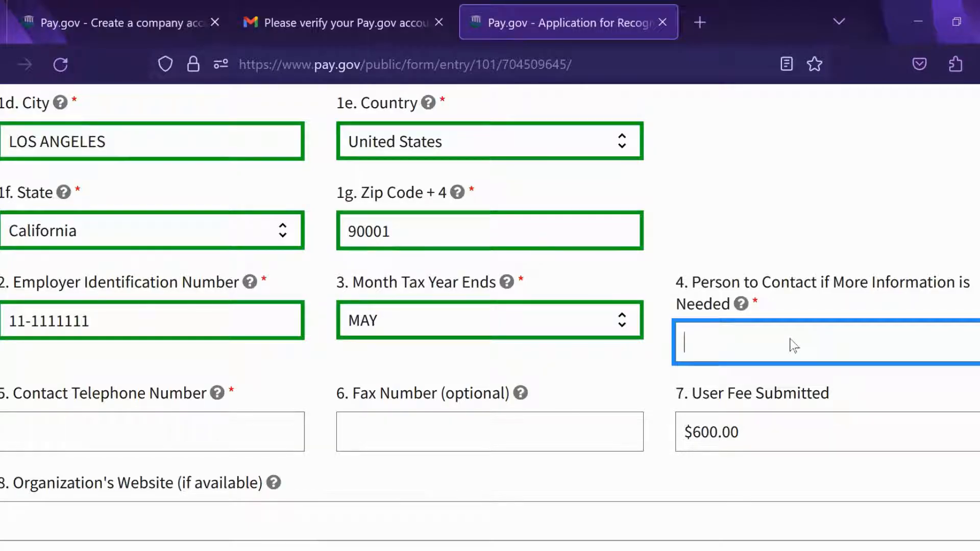
Step: Fill in the contact person's name and their telephone and fax numbers
type("JANE DOE")
left_click(165, 434)
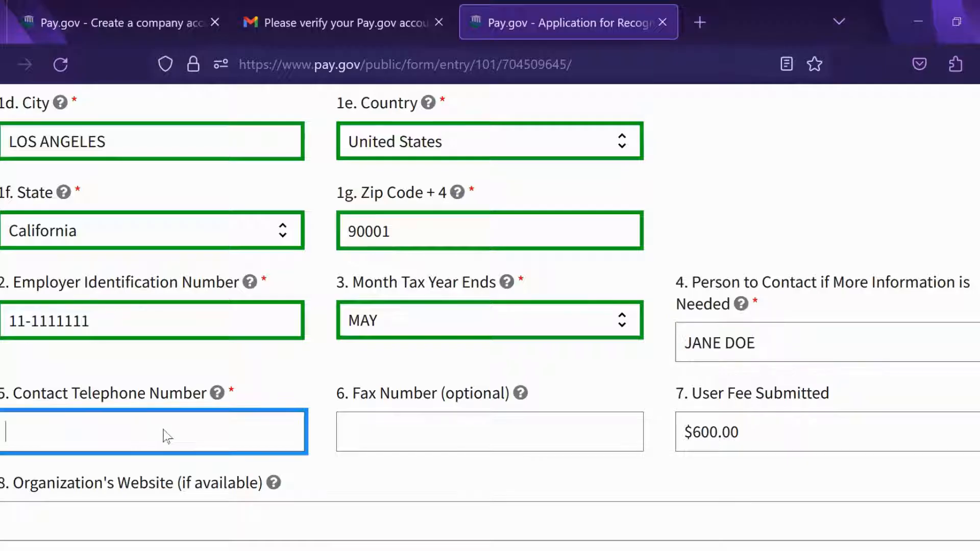
type("2")
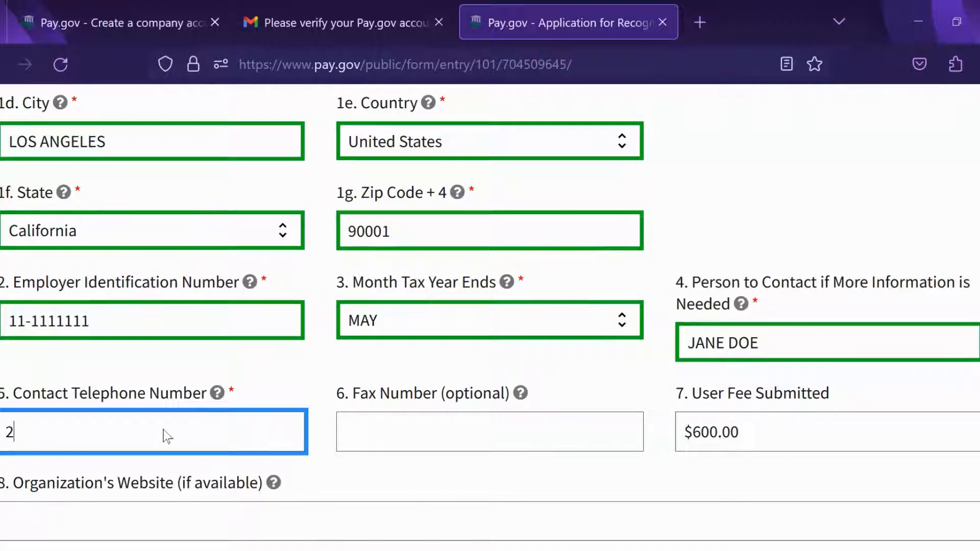
type("13-1")
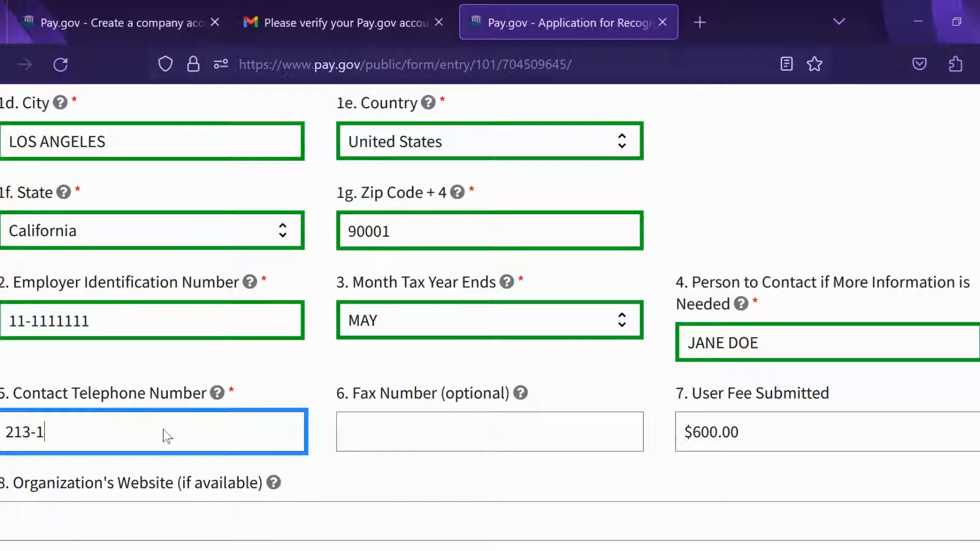
type("11-1111")
left_click(433, 422)
type("2")
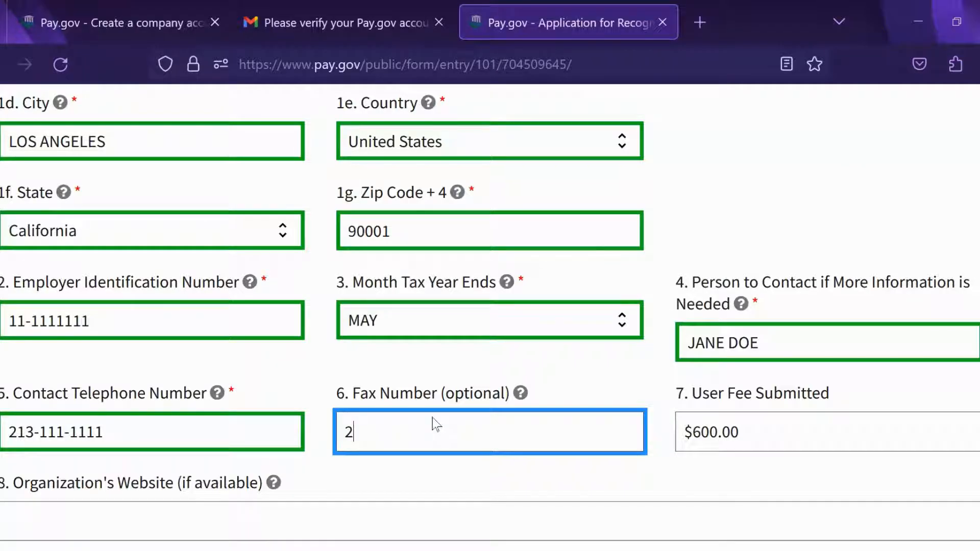
type("13-111-1112")
scroll(870, 354, "down", 2)
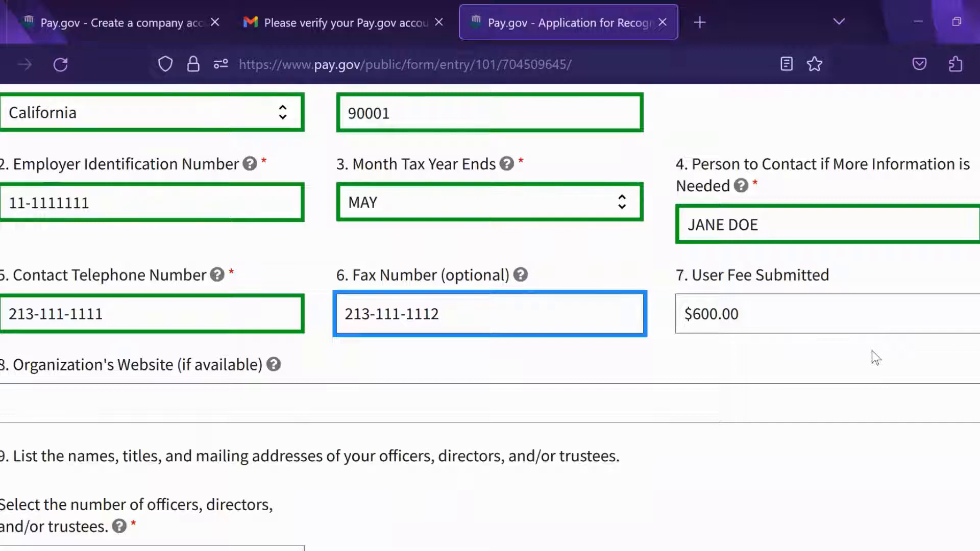
left_click(127, 412)
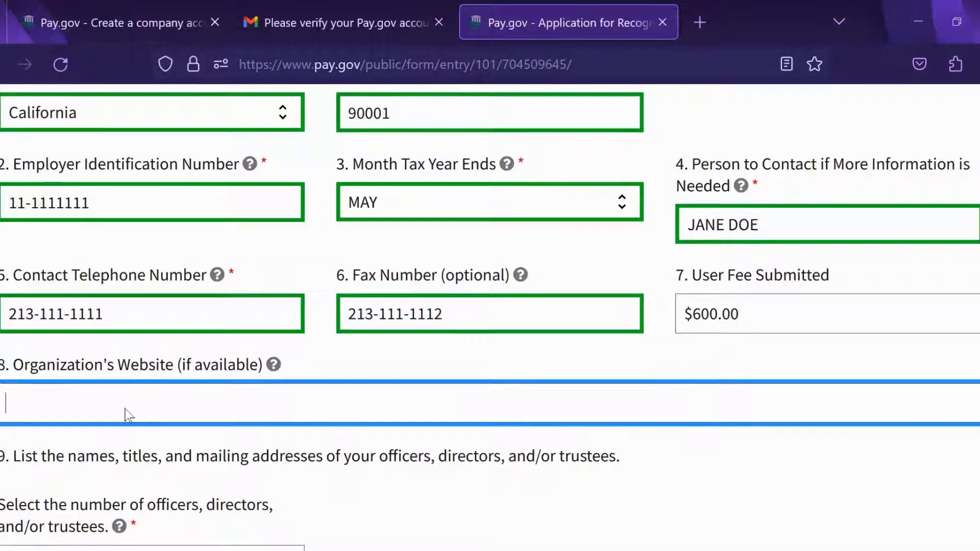
type("ww.newnonprofit.org")
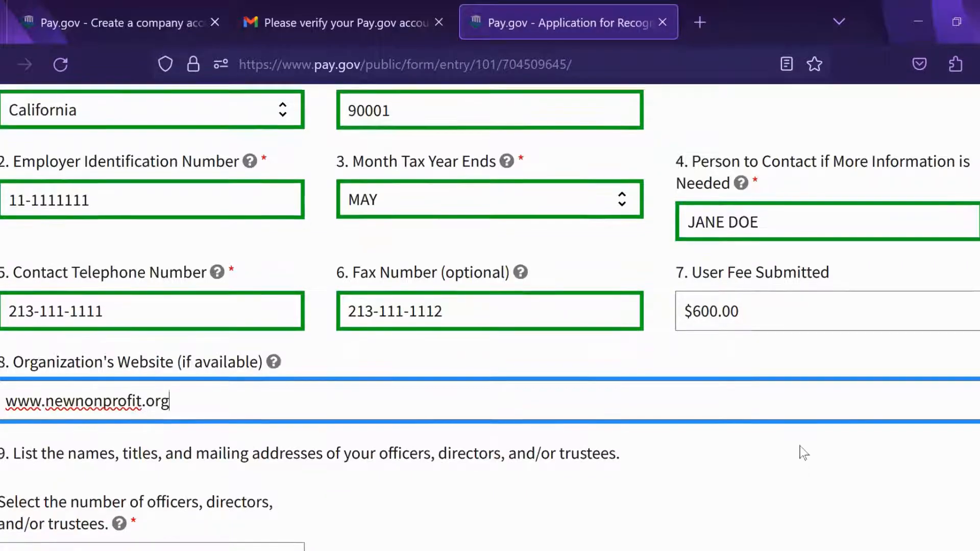
scroll(800, 447, "down", 1)
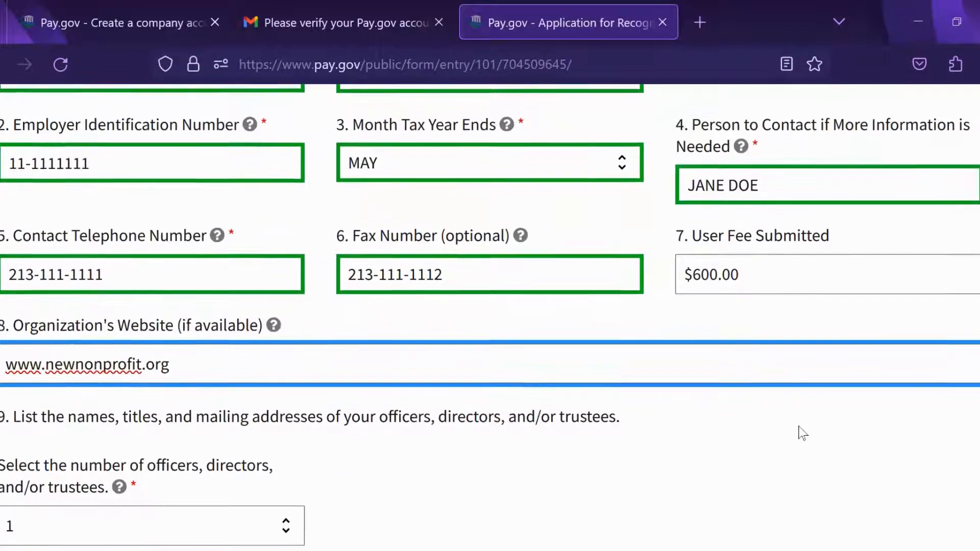
scroll(804, 388, "down", 2)
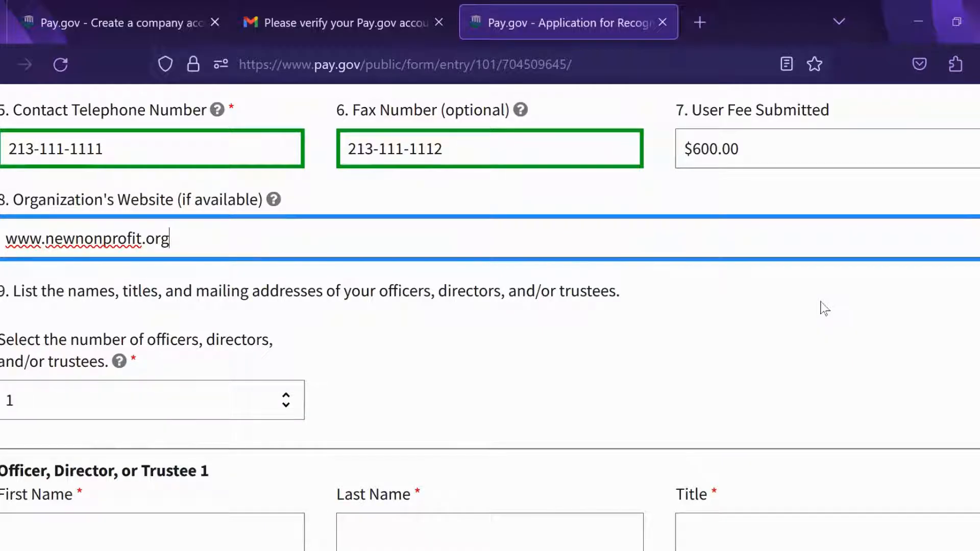
scroll(749, 276, "down", 3)
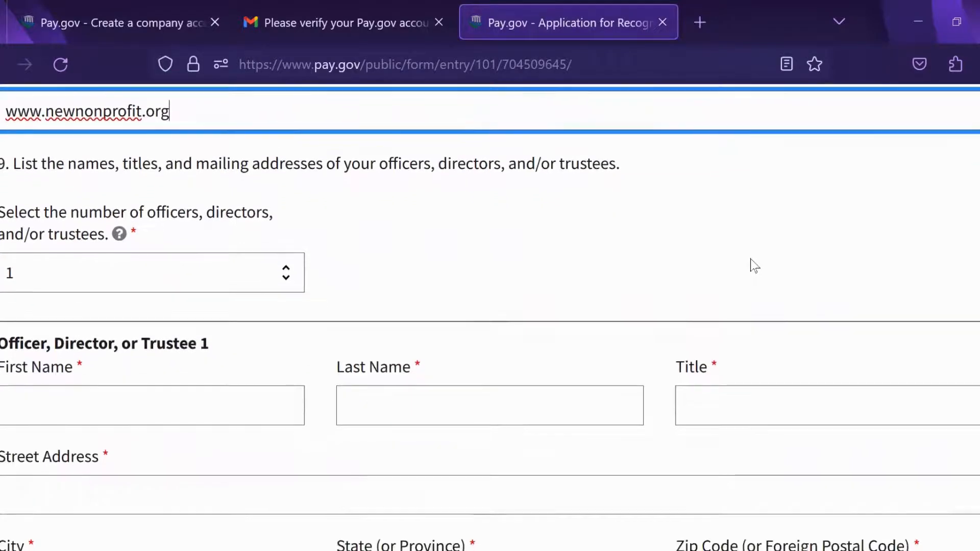
left_click(281, 285)
Step: Declare 5 officers, then enter the first officer's name and title CEO
scroll(725, 184, "down", 3)
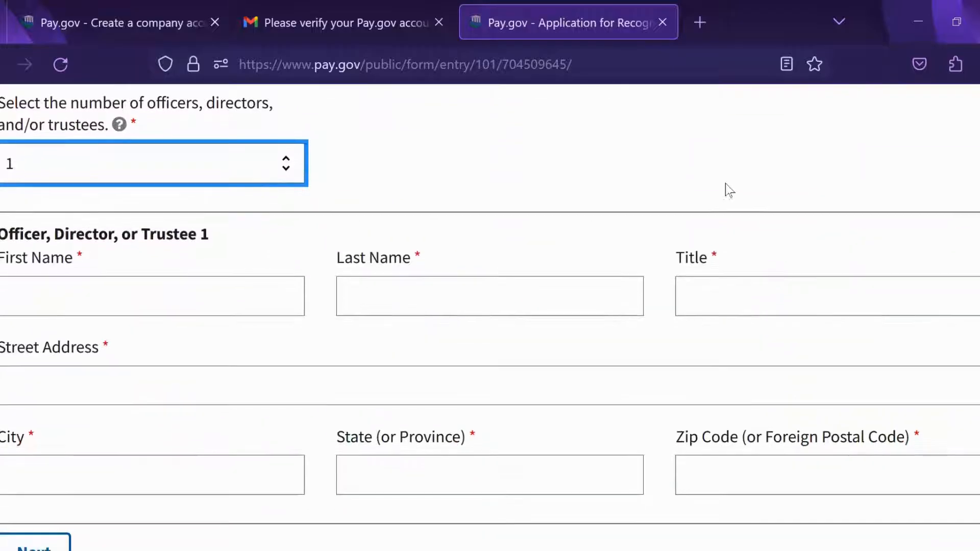
left_click(288, 169)
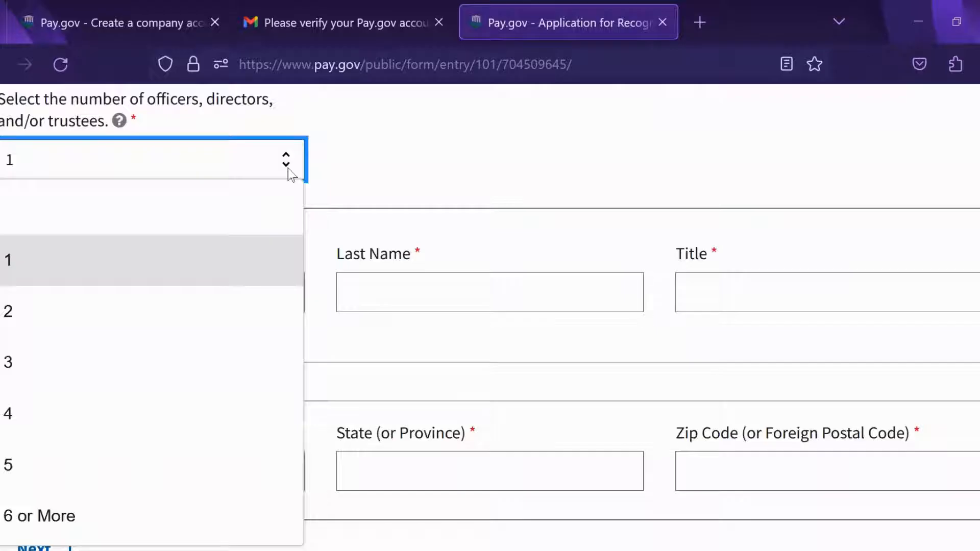
left_click(35, 475)
left_click(186, 297)
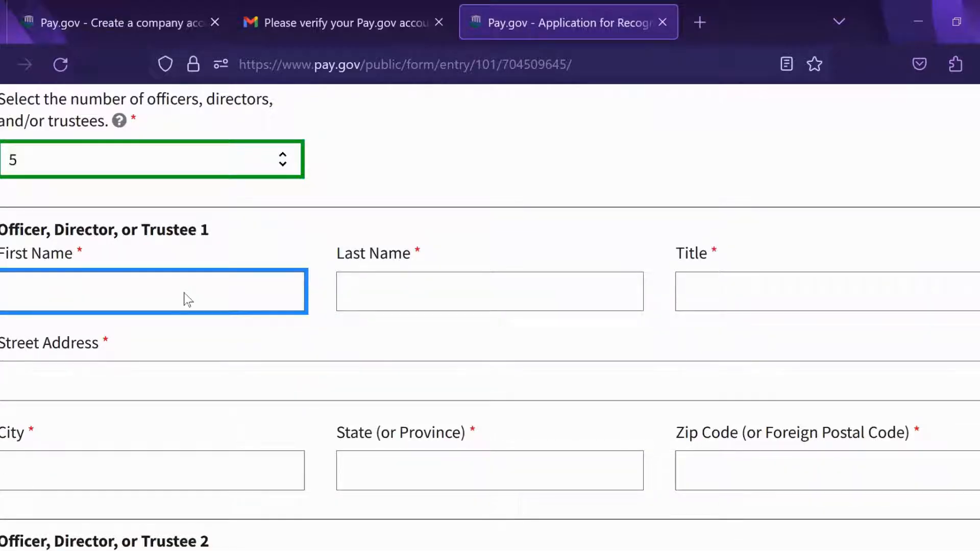
type("JANE")
left_click(513, 302)
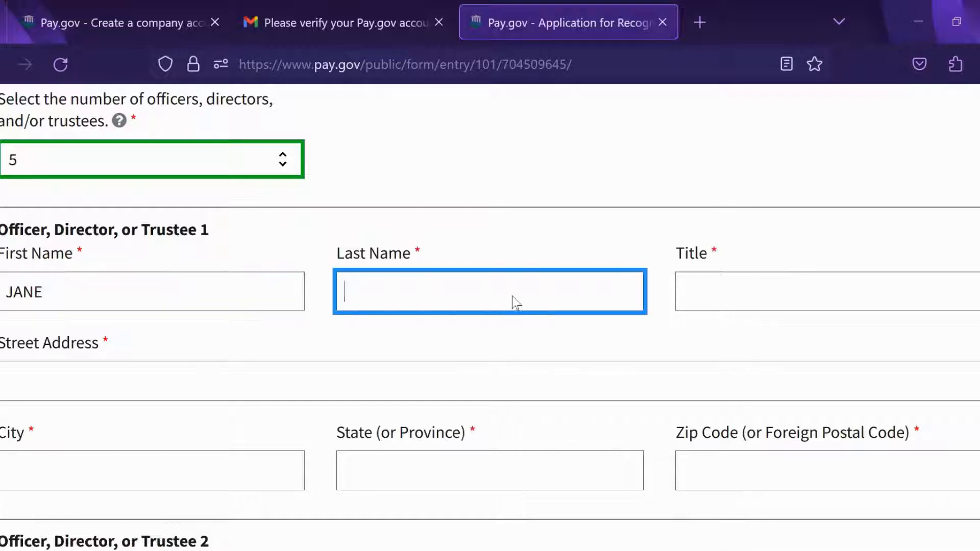
type("D")
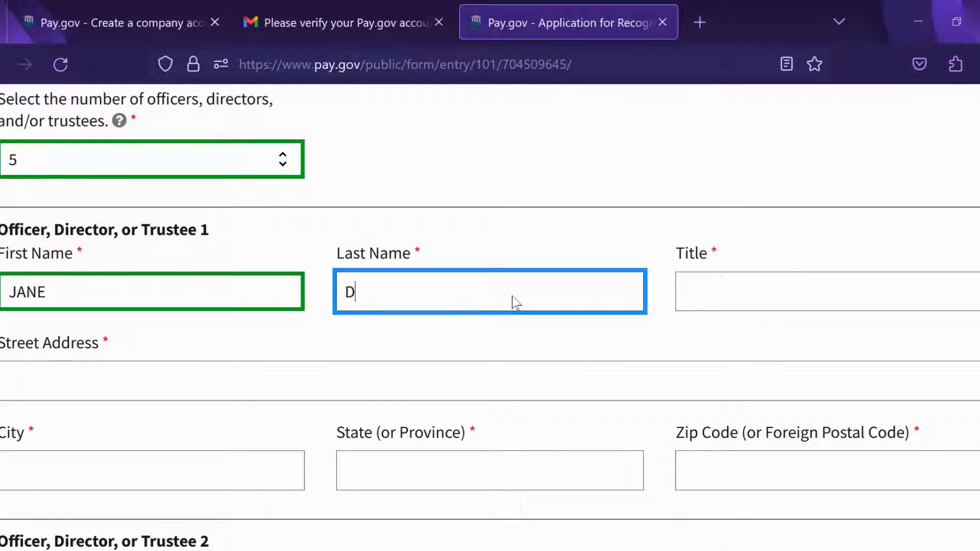
type("OE")
left_click(757, 299)
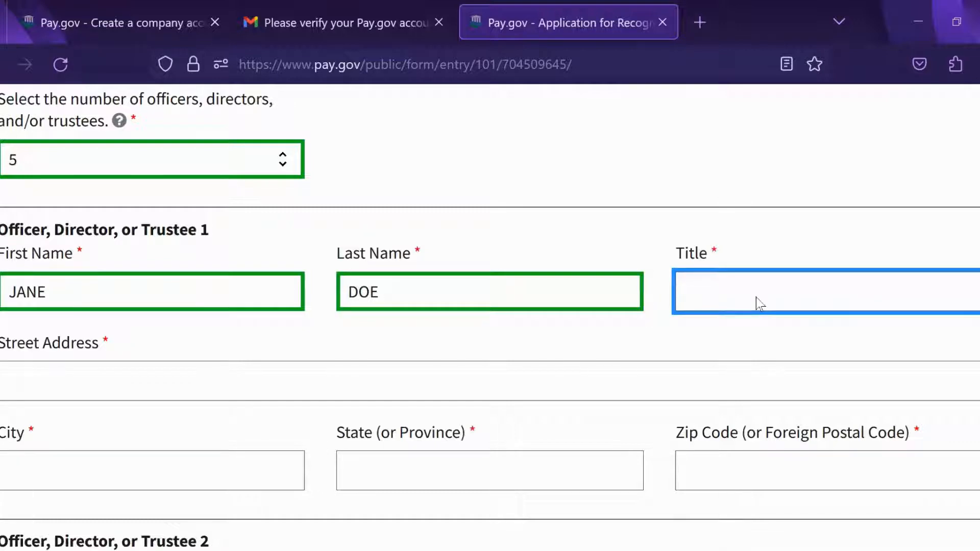
type("CEO")
Step: Fill in the first officer's street address, city Los Angeles, state CA and zip code
left_click(176, 372)
type("1")
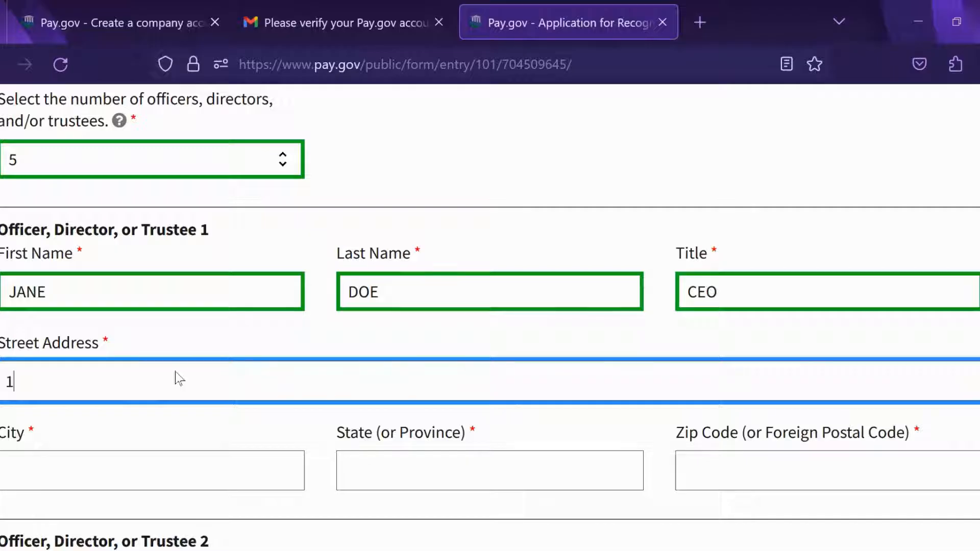
type("11 MAIN ST")
left_click(145, 467)
type("L")
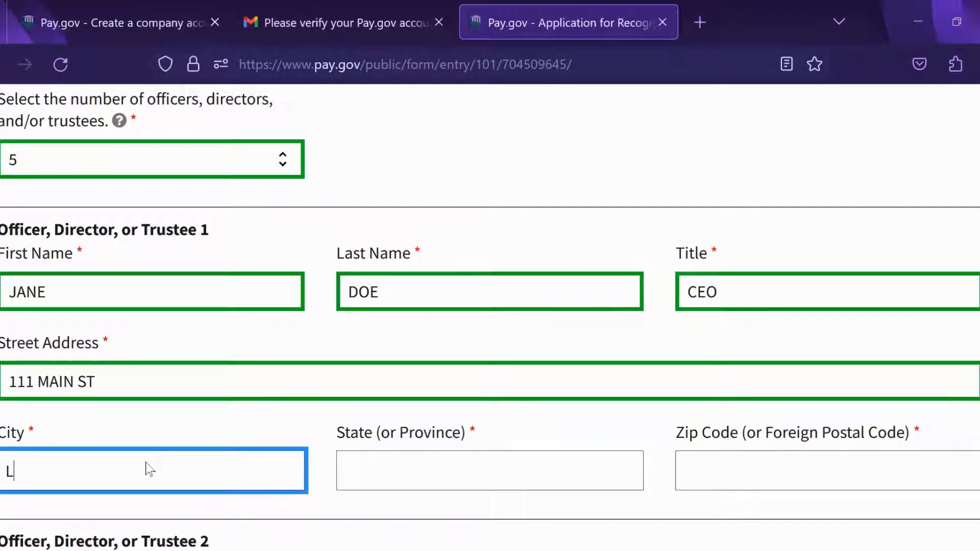
type("OS ANGELES")
key("Tab")
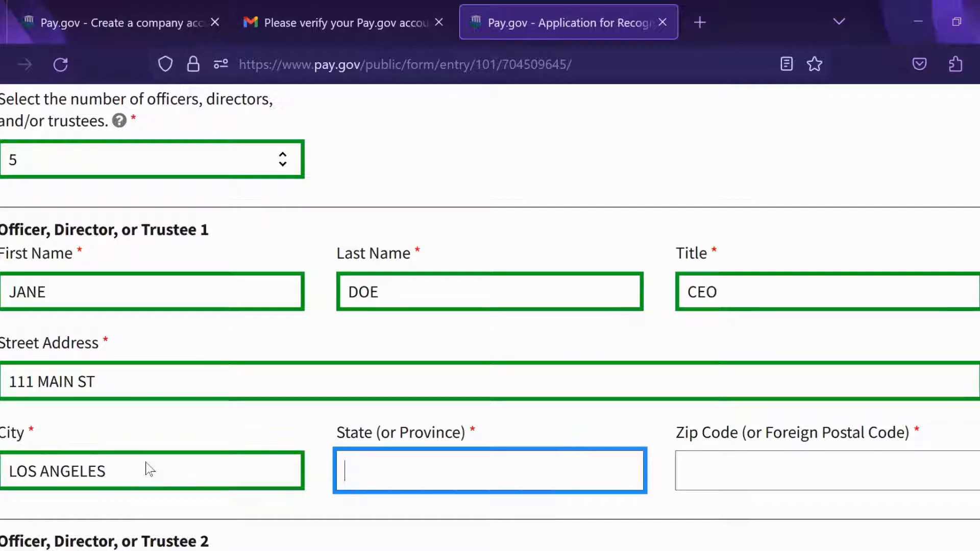
scroll(754, 279, "down", 2)
scroll(756, 255, "down", 2)
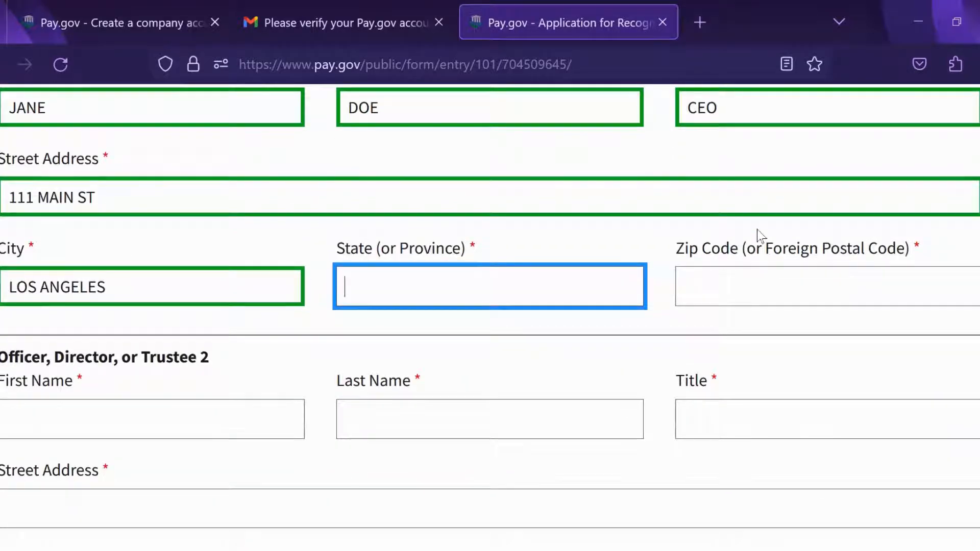
type("CA")
left_click(746, 290)
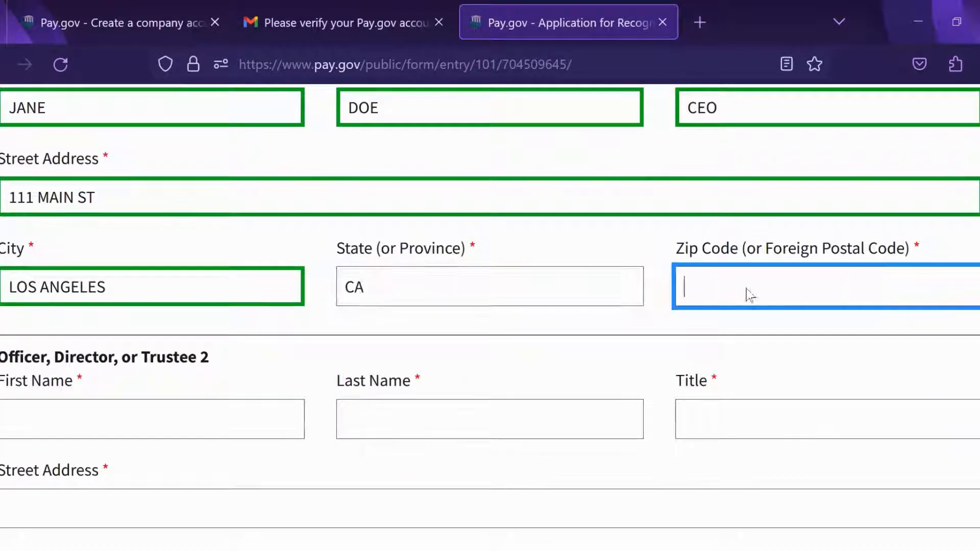
type("9")
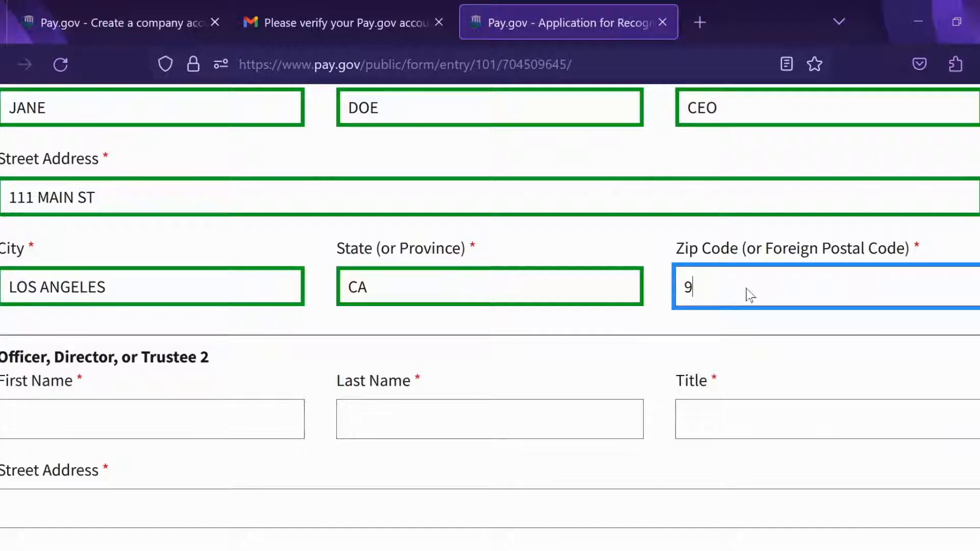
type("0001")
Step: Enter the second officer's first and last name and title CFO
left_click(164, 417)
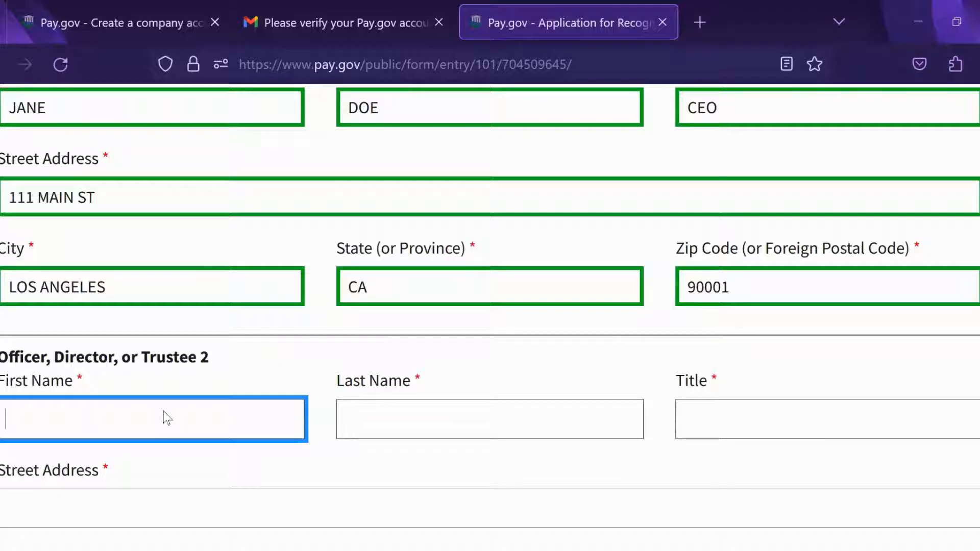
type("J")
type("OHN")
left_click(389, 418)
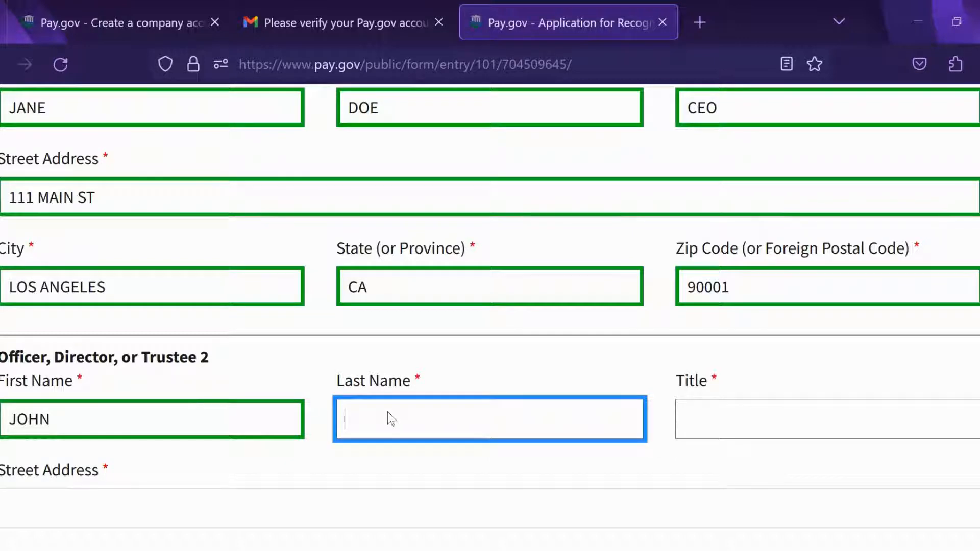
type("SMITH")
left_click(747, 438)
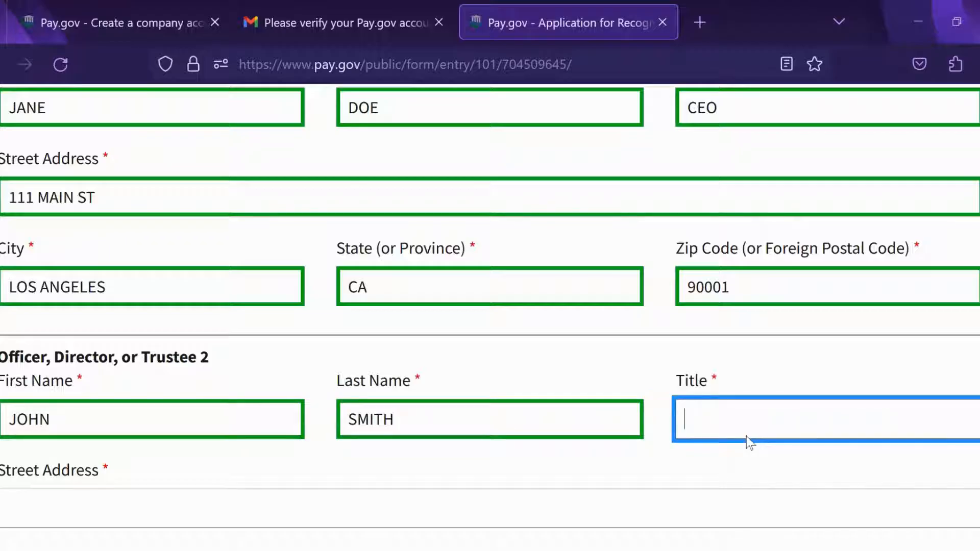
type("CFO")
Step: Fill in the second officer's street address, city Los Angeles, state CA and zip code
scroll(907, 317, "down", 2)
left_click(308, 394)
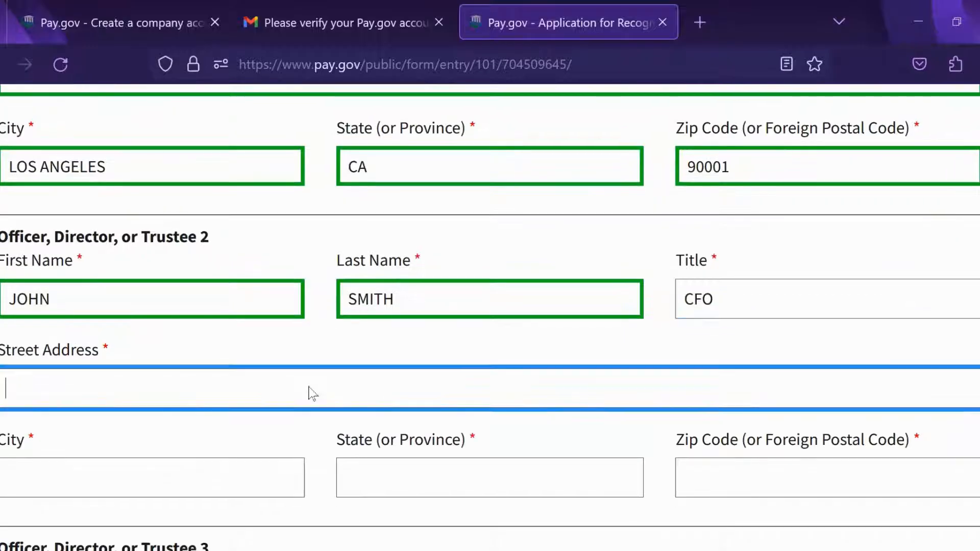
type("1")
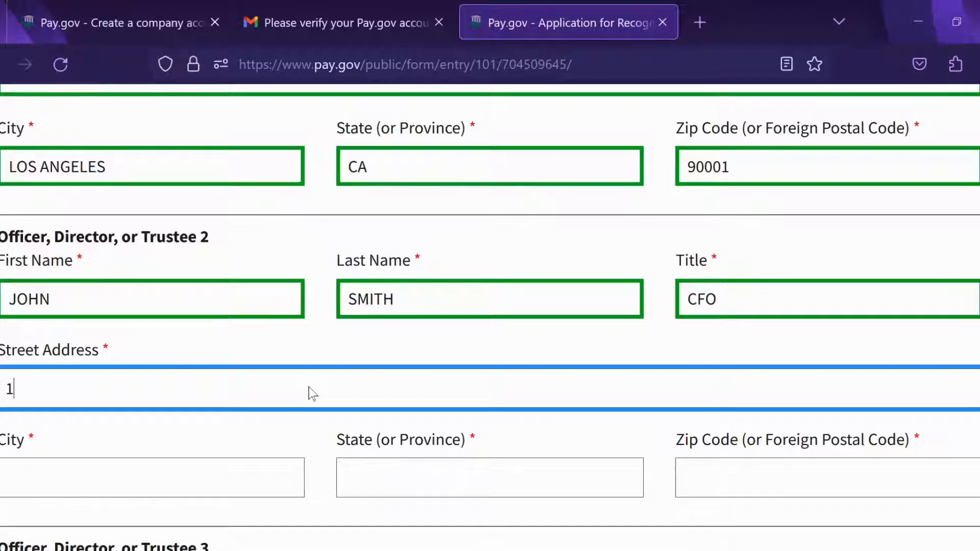
type("11 MAIN ST")
scroll(603, 313, "down", 2)
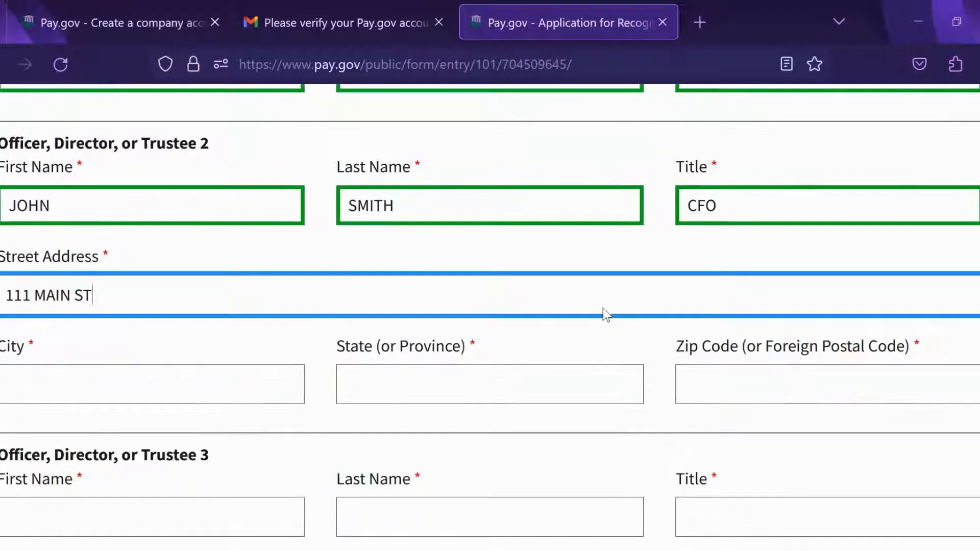
left_click(149, 402)
type("L")
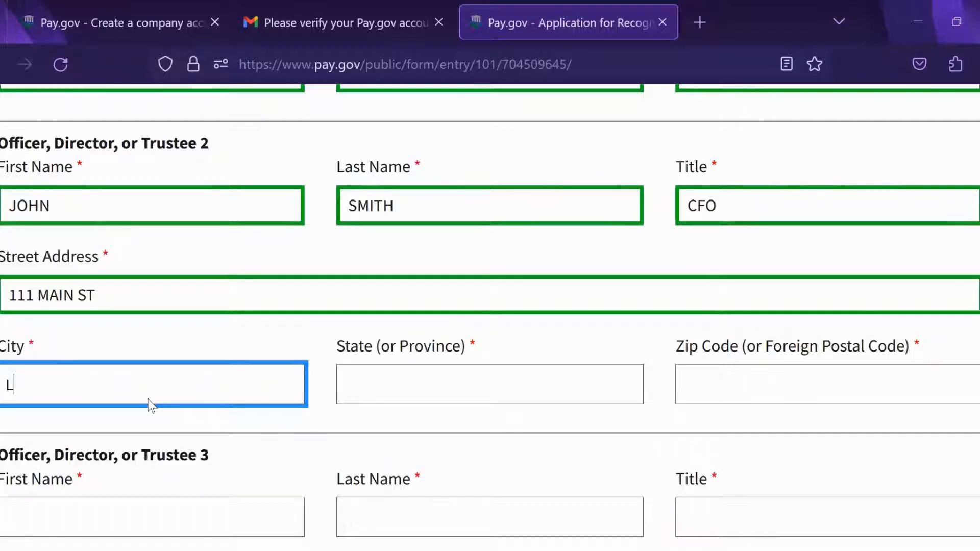
type("OS ANGELES")
left_click(431, 387)
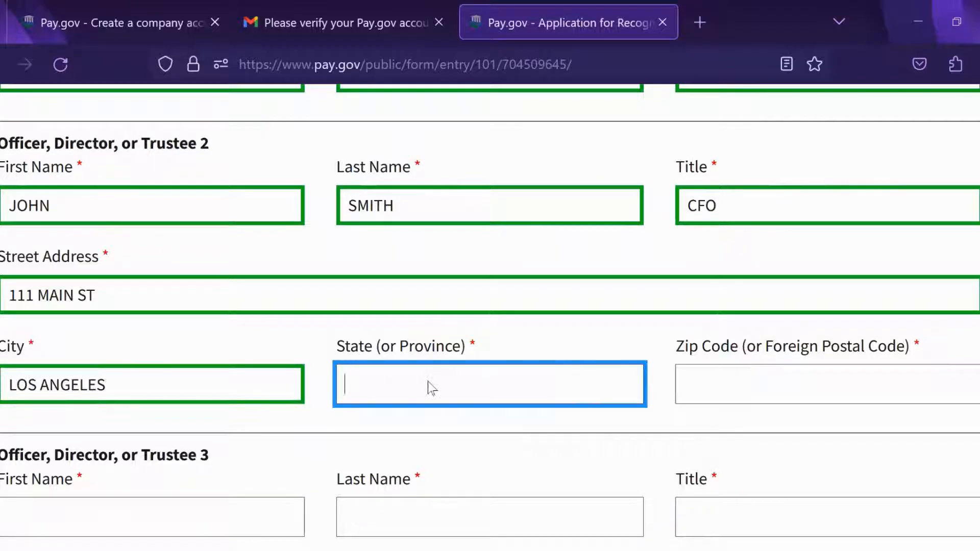
type("CA")
left_click(758, 386)
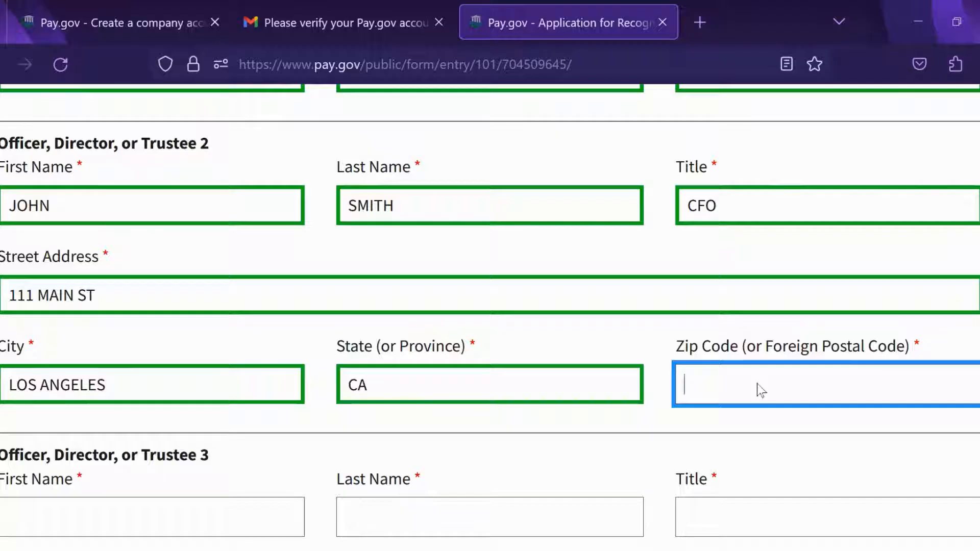
type("90001")
scroll(641, 291, "down", 3)
left_click(191, 326)
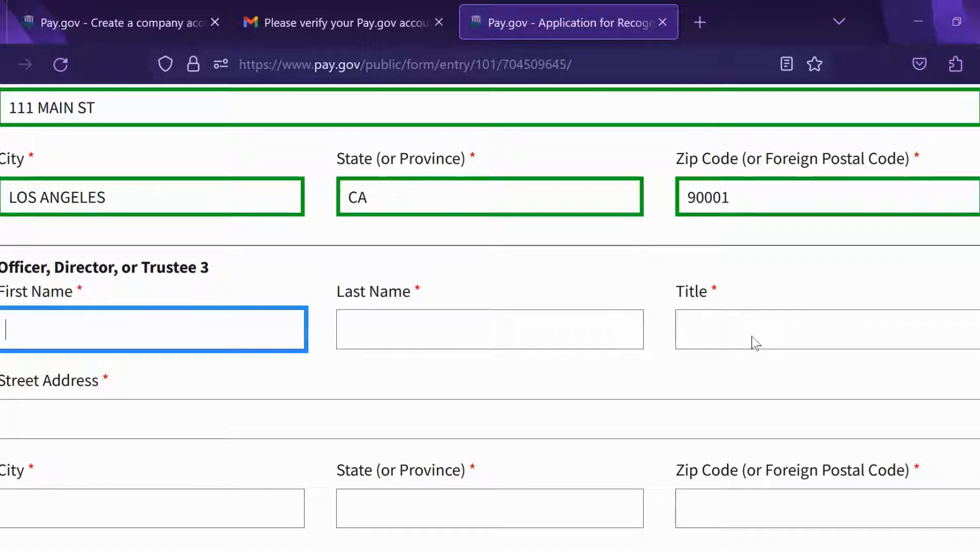
Step: Enter the third officer's name, title SECRETARY and street address
key("Tab")
key("Tab")
type("SECRET")
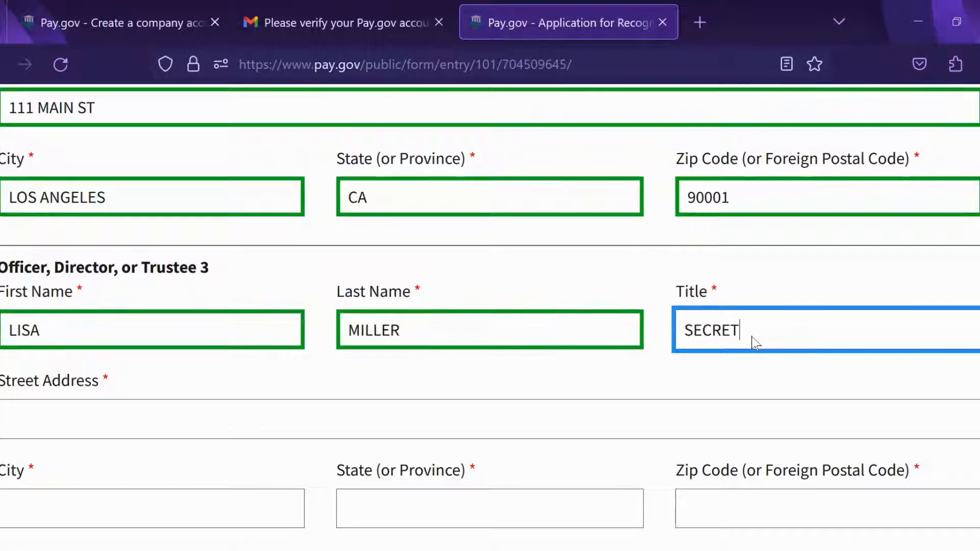
type("ARY")
key("Tab")
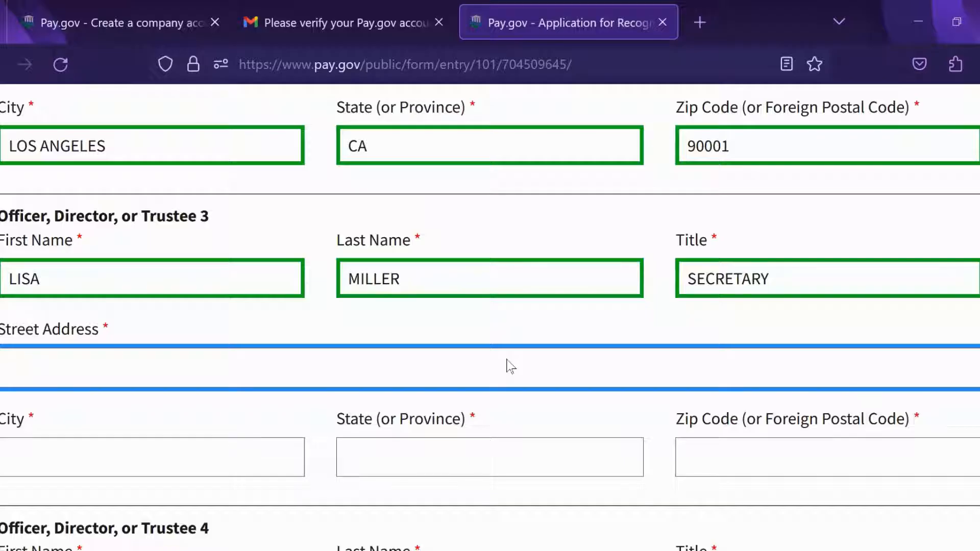
type("111 MAIN ST")
key("Tab")
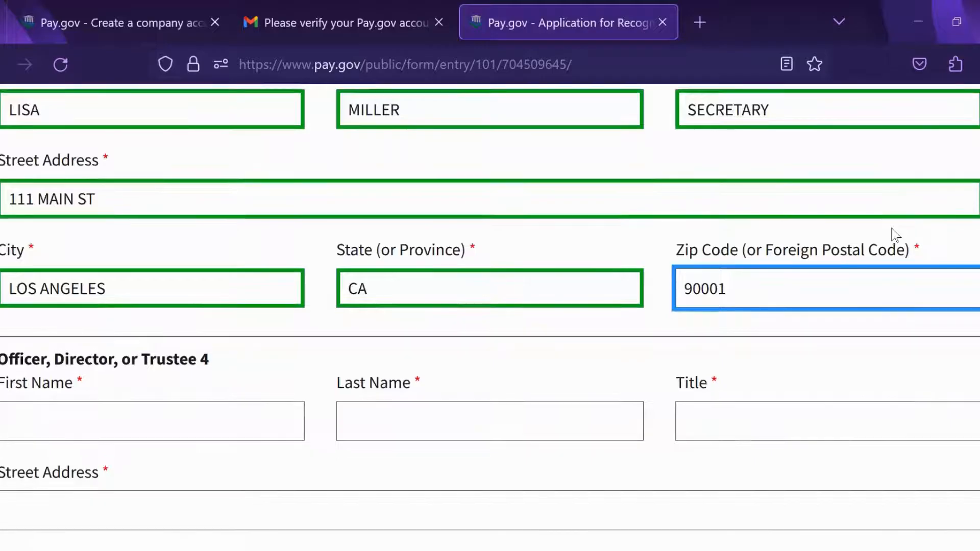
scroll(894, 235, "down", 1)
Step: Enter the fourth officer's first and last name and title BOARD MEMBER
left_click(184, 392)
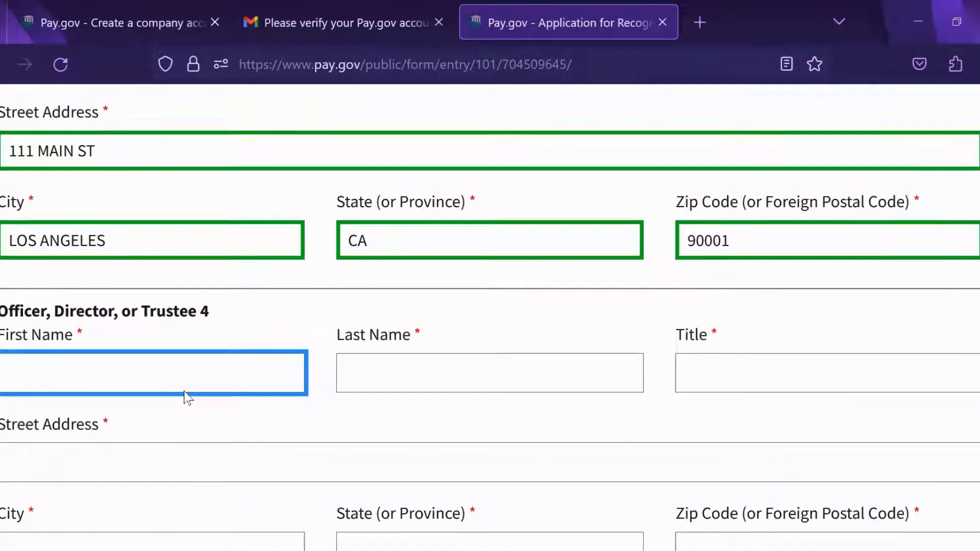
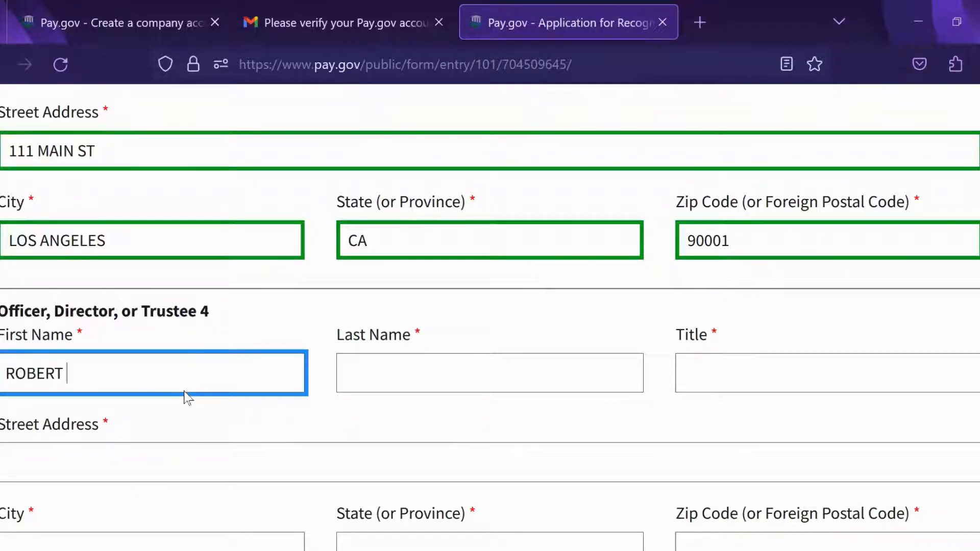
left_click(506, 390)
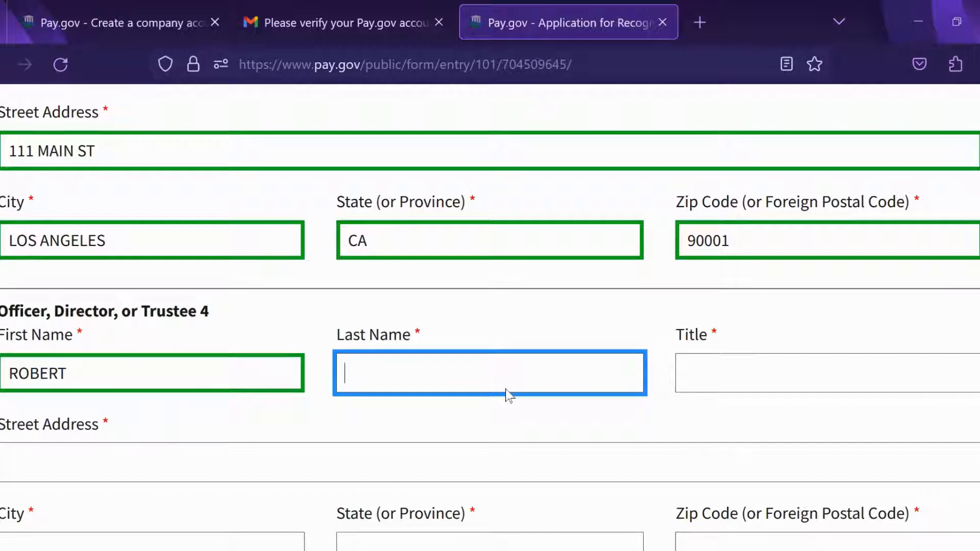
left_click(759, 379)
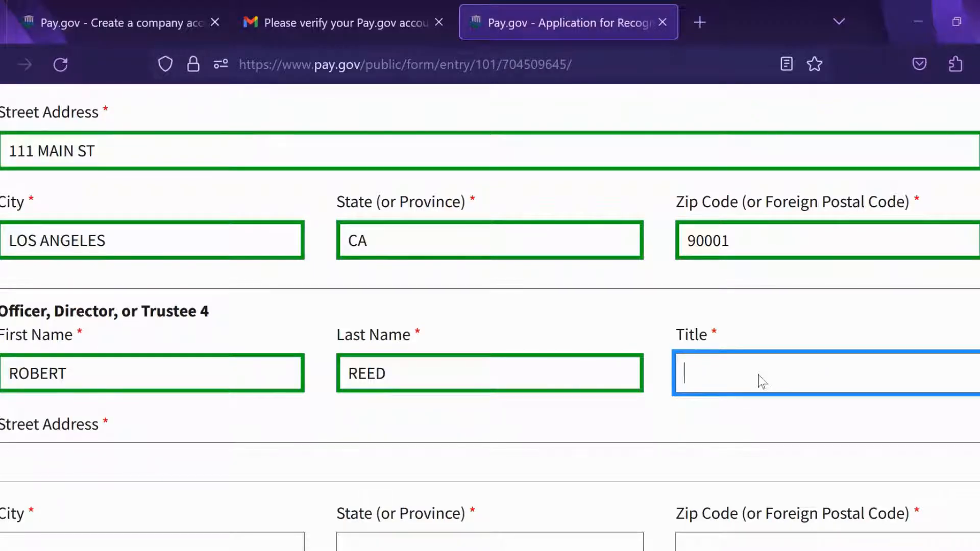
type("BAR")
key("BackSpace")
key("BackSpace")
type("O")
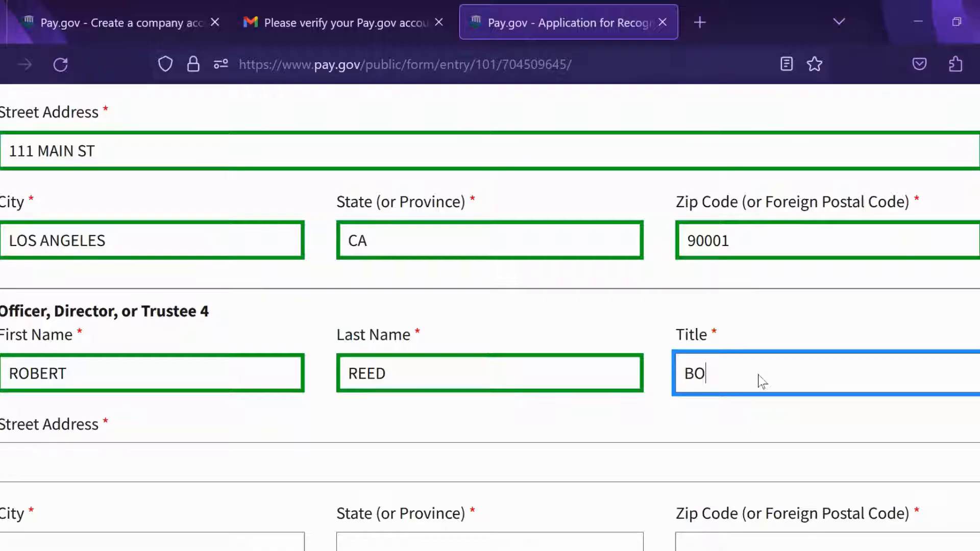
type("ARD MEMBER")
Step: Fill in the fourth officer's address: city Los Angeles, state CA, and zip code
left_click(510, 461)
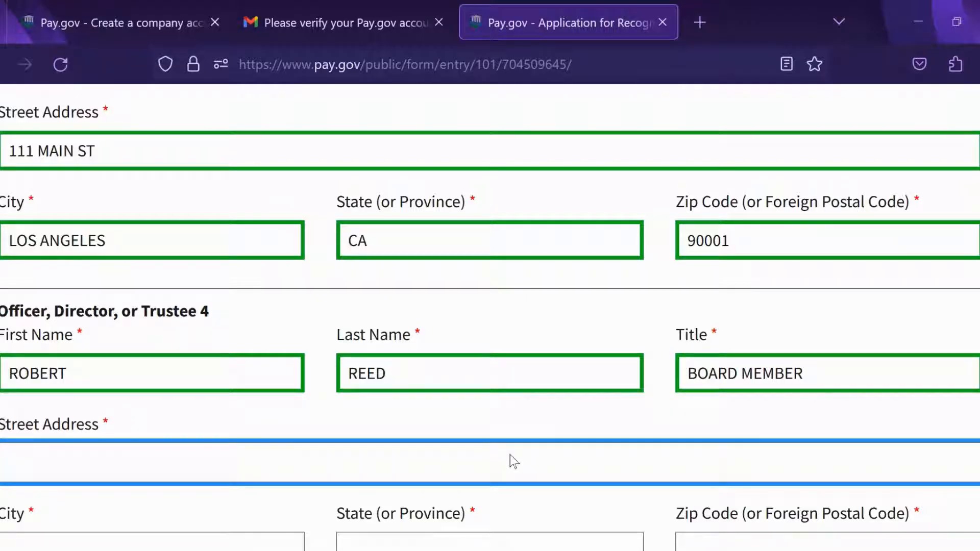
left_click(160, 418)
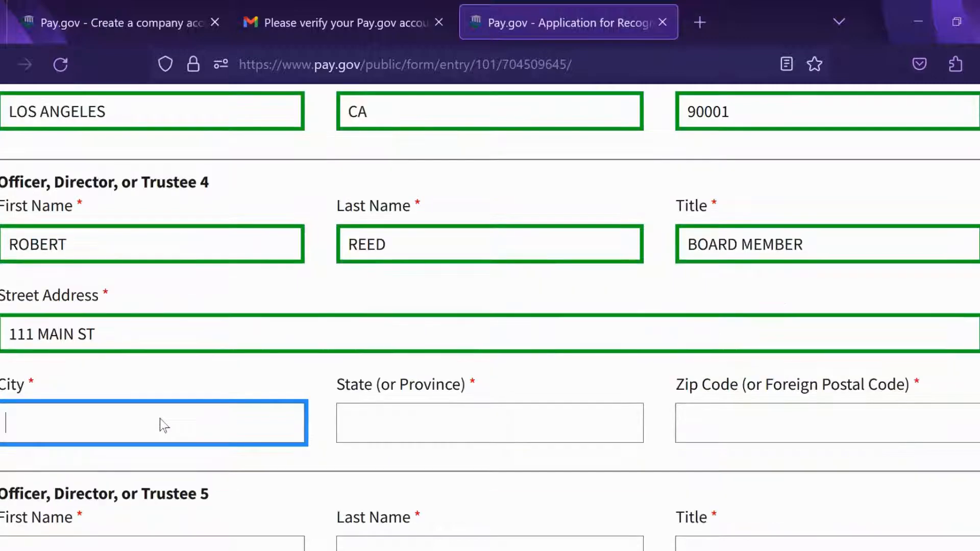
type("LOS ANG")
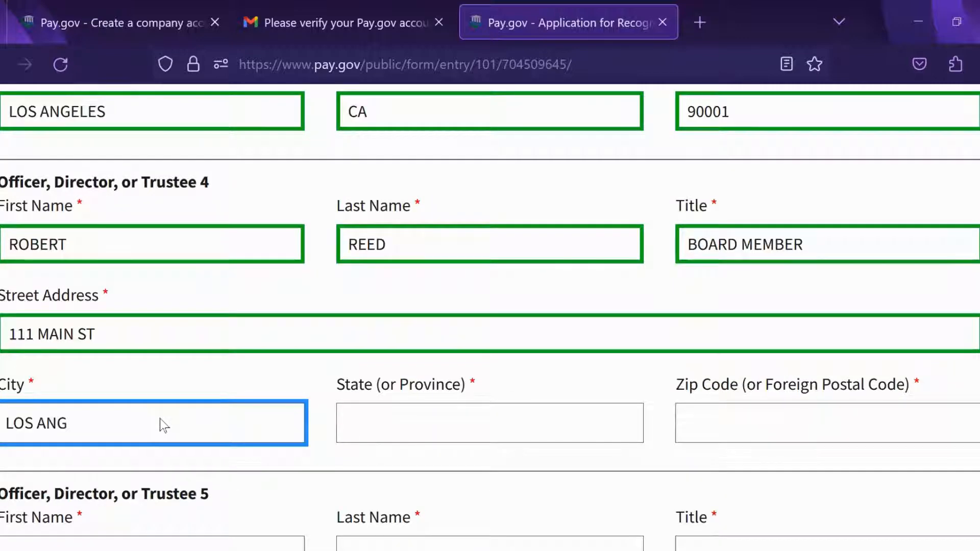
type("ELES")
left_click(485, 438)
type("C")
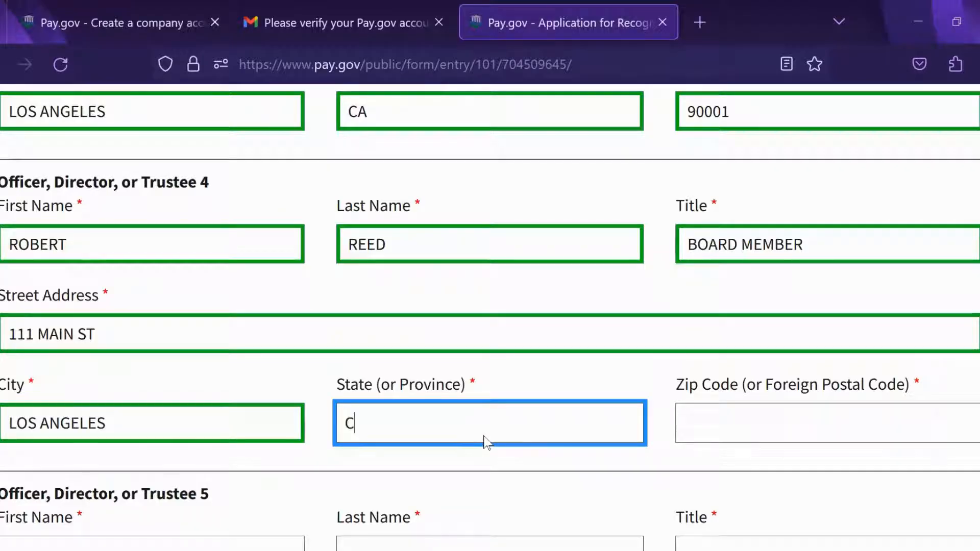
type("A")
left_click(749, 429)
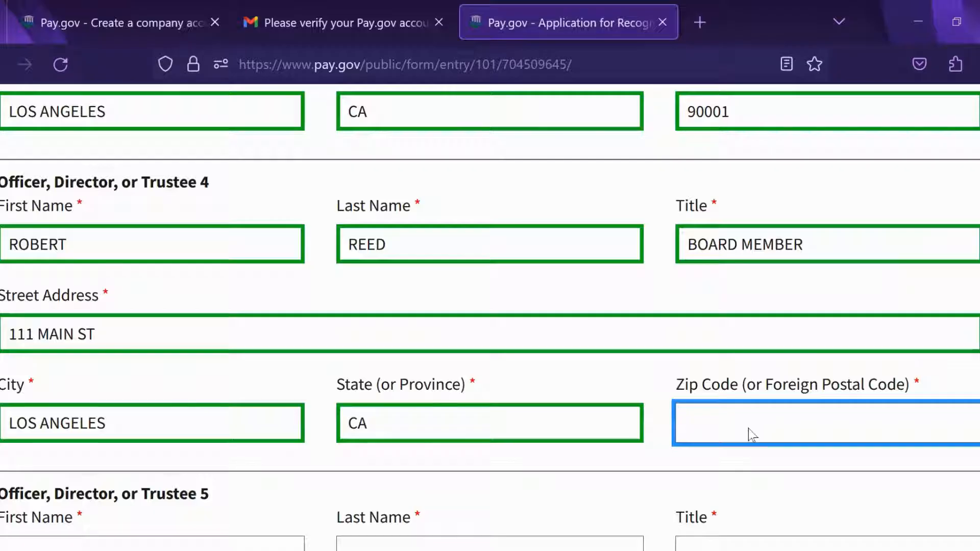
type("90001")
scroll(910, 212, "down", 4)
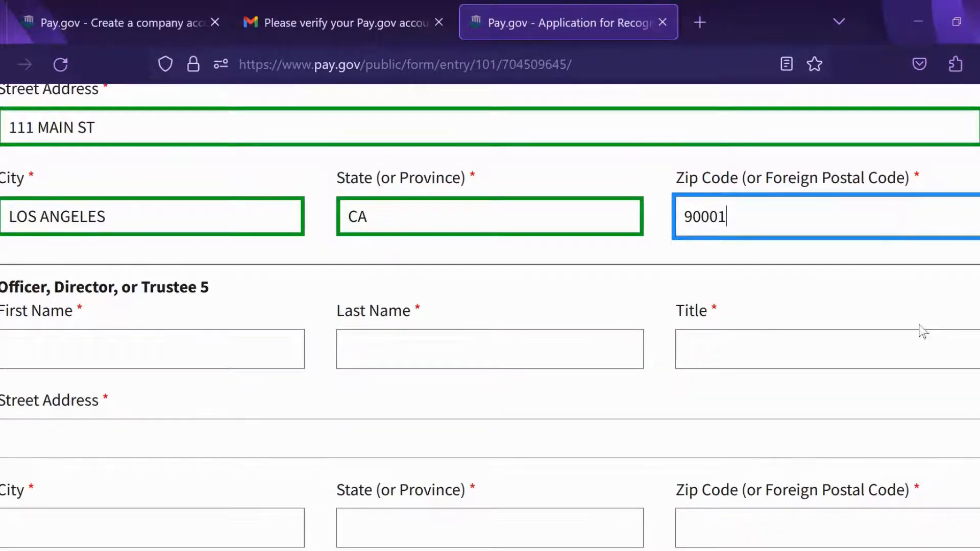
scroll(919, 335, "down", 5)
scroll(897, 433, "up", 4)
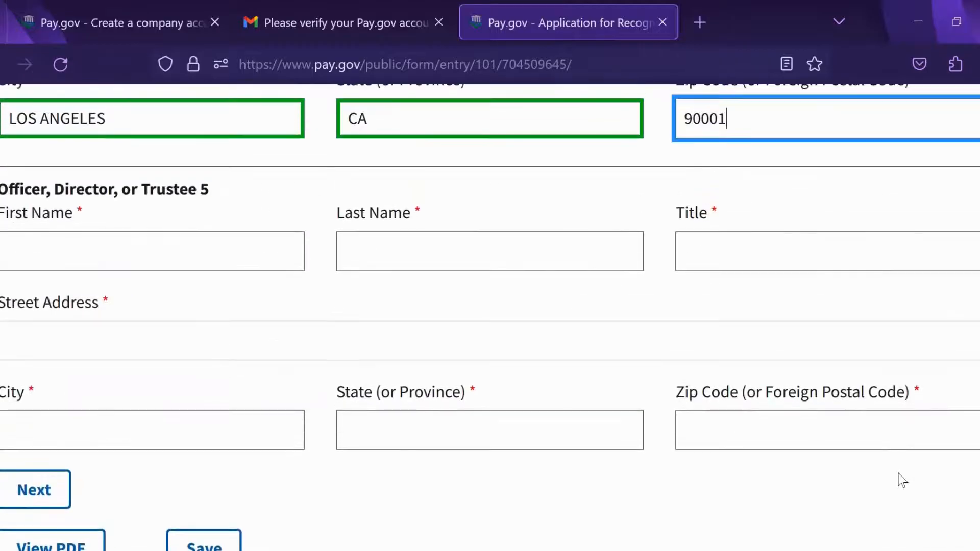
Step: Enter Trustee 5's first and last name, the title BOARD MEMBER, and a Los Angeles street address
left_click(214, 311)
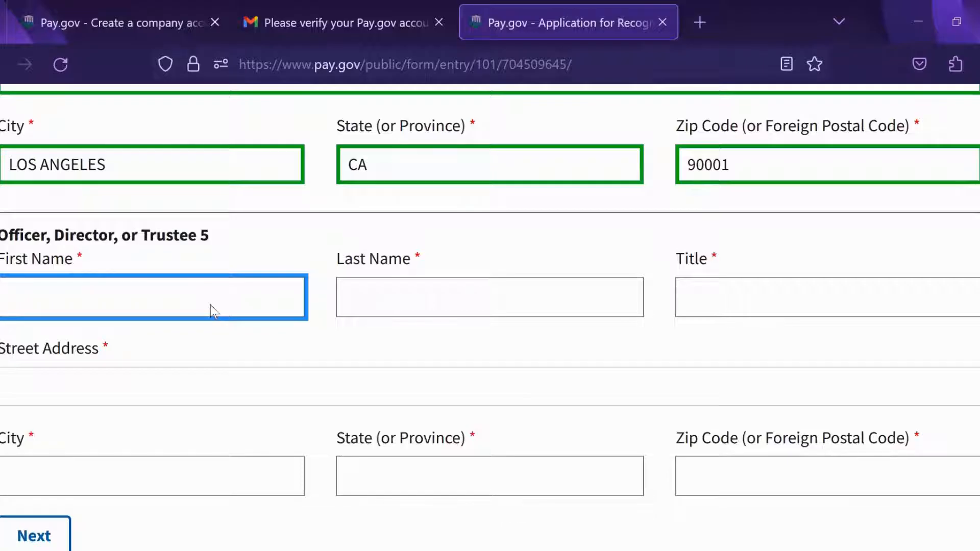
type("JACK")
left_click(492, 306)
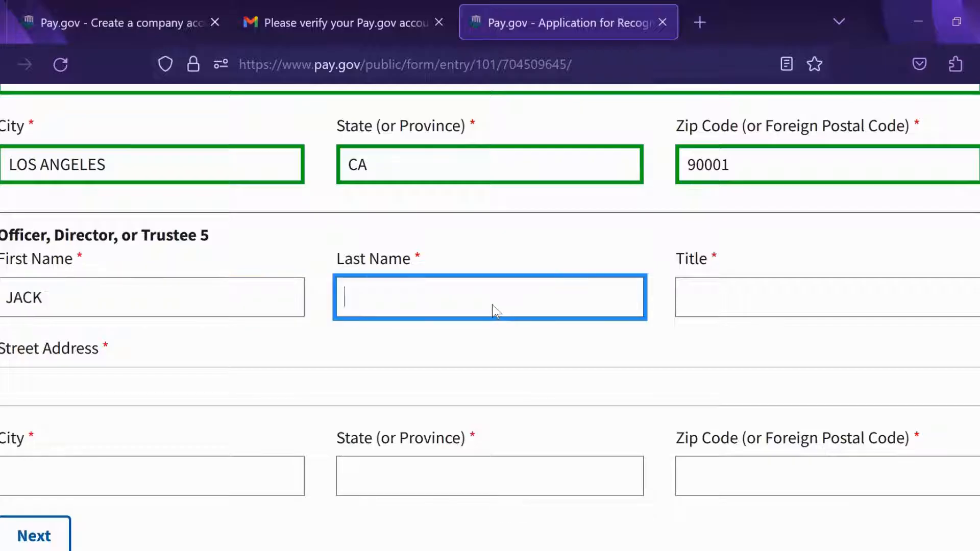
type("S")
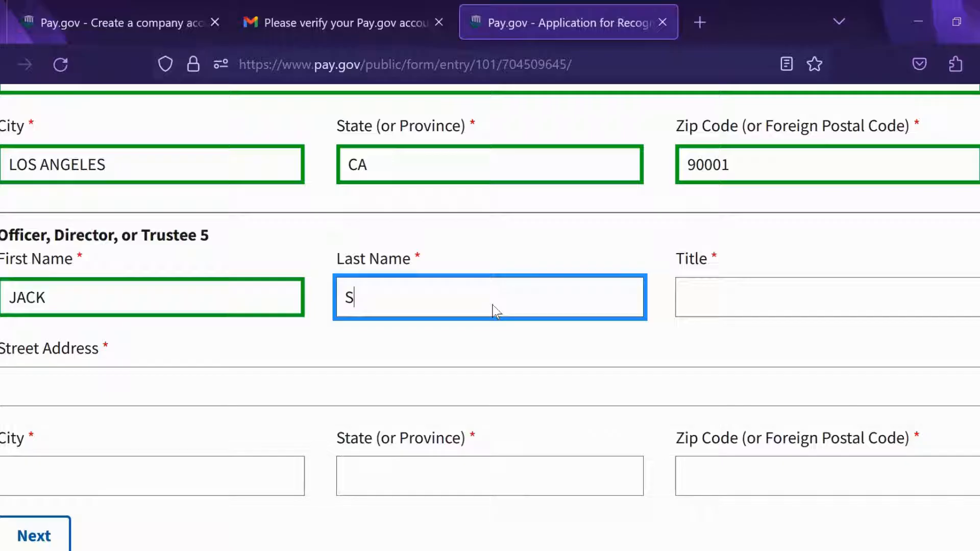
type("TALK")
left_click(762, 302)
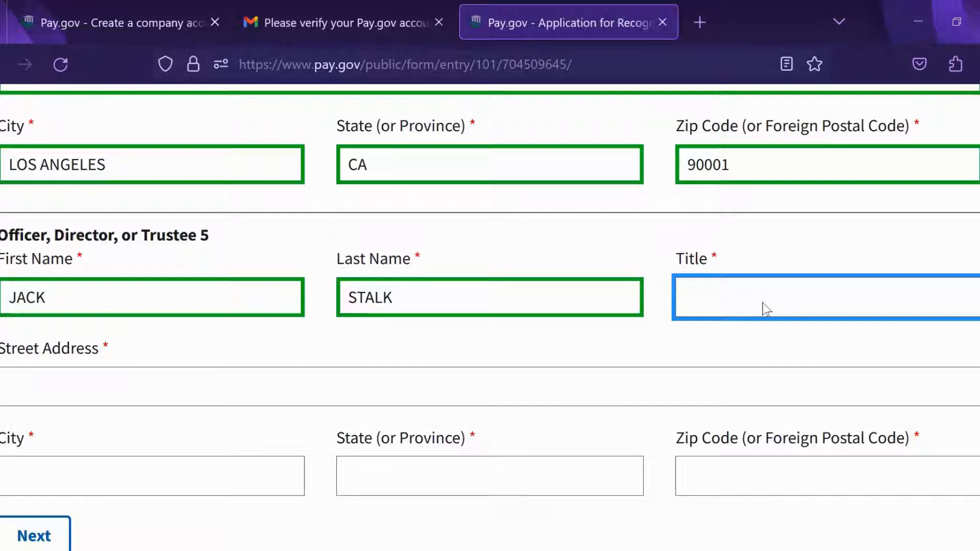
type("BOARD MEMBER")
left_click(189, 383)
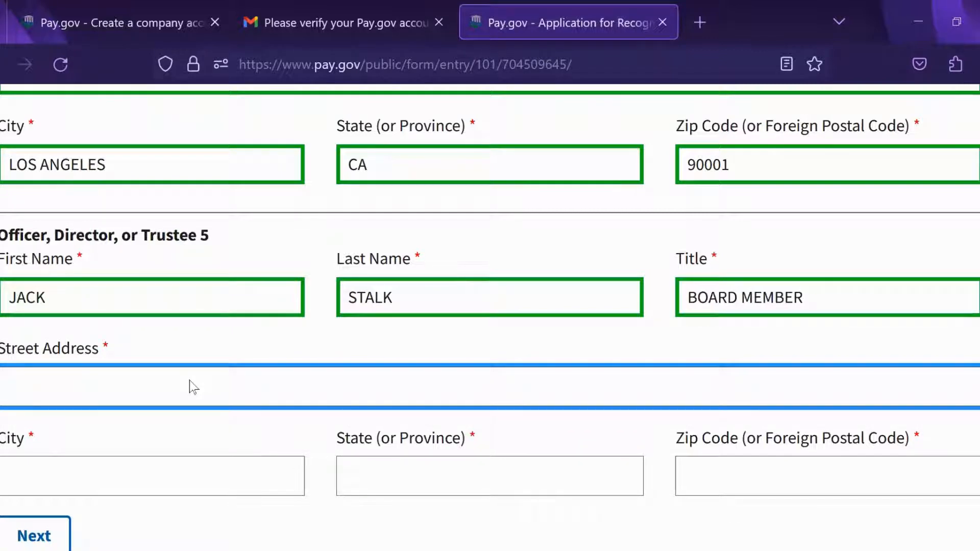
type("111 MAIN ST")
left_click(157, 477)
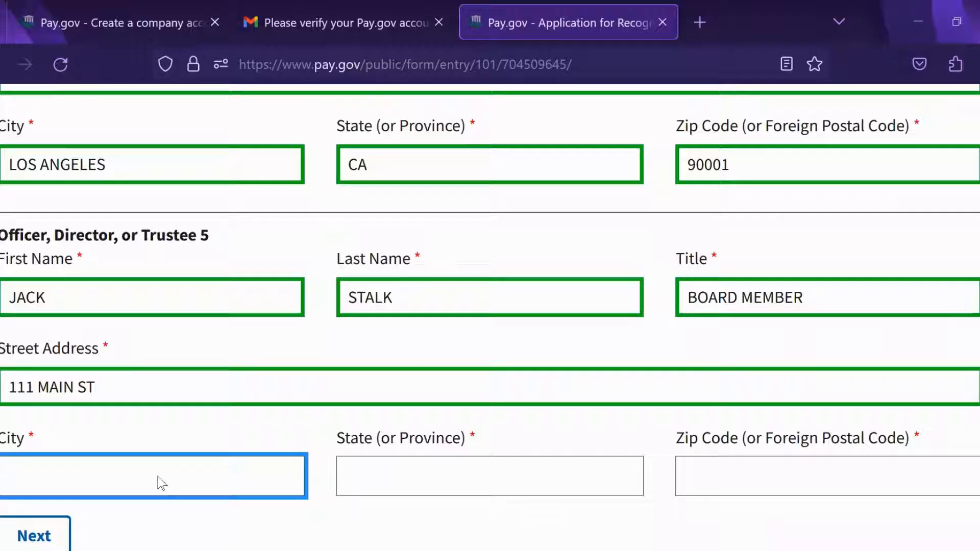
type("LOS ANGELES")
left_click(379, 483)
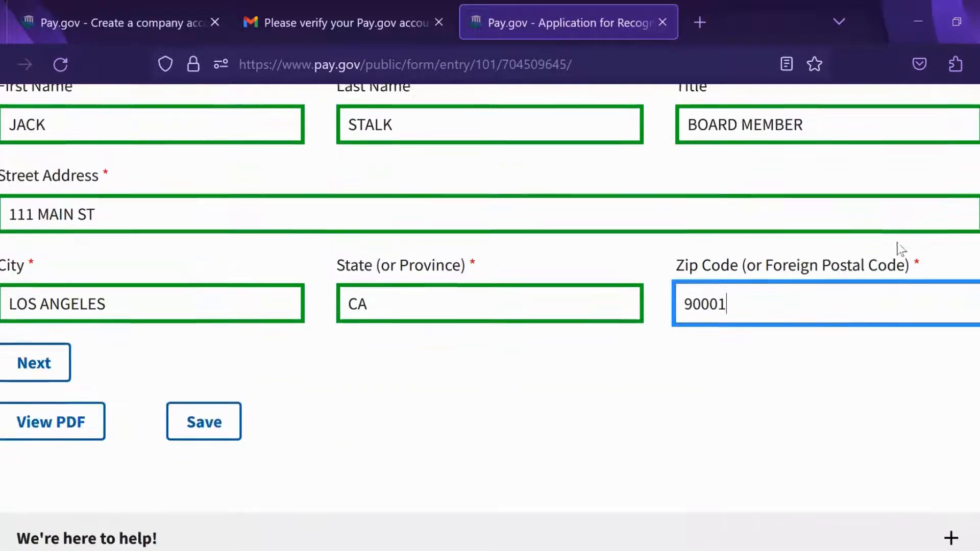
scroll(903, 235, "down", 1)
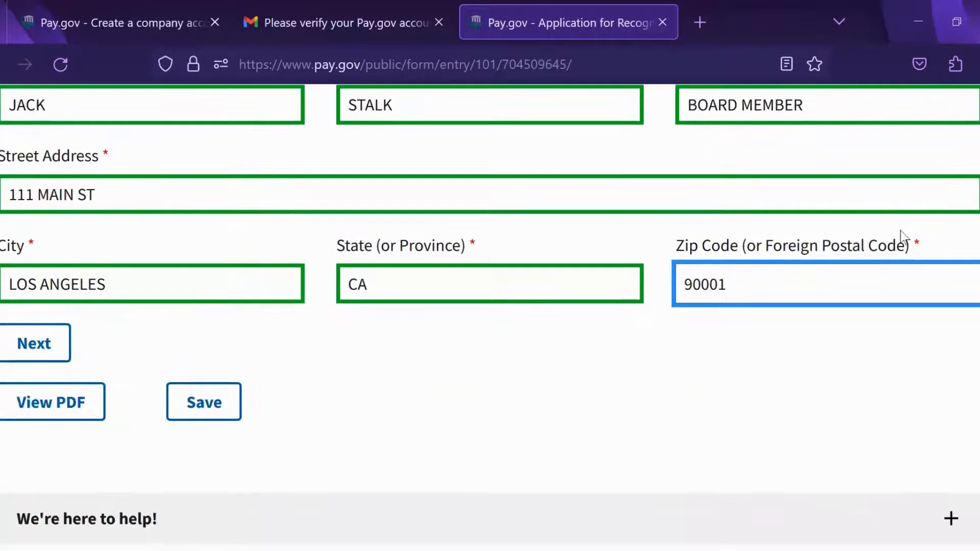
Step: Advance to Part II – Organizational Structure and mark the organization type as Corporation
left_click(47, 360)
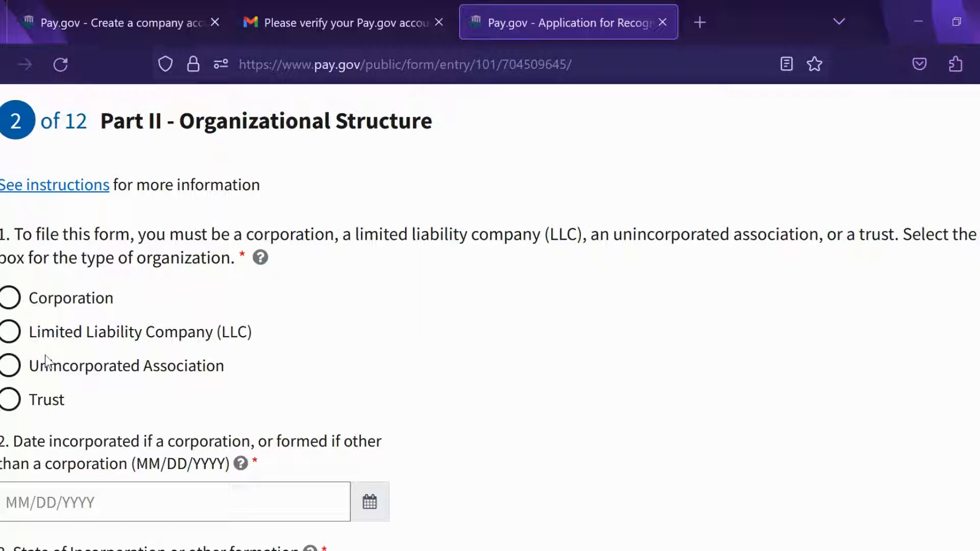
left_click(11, 298)
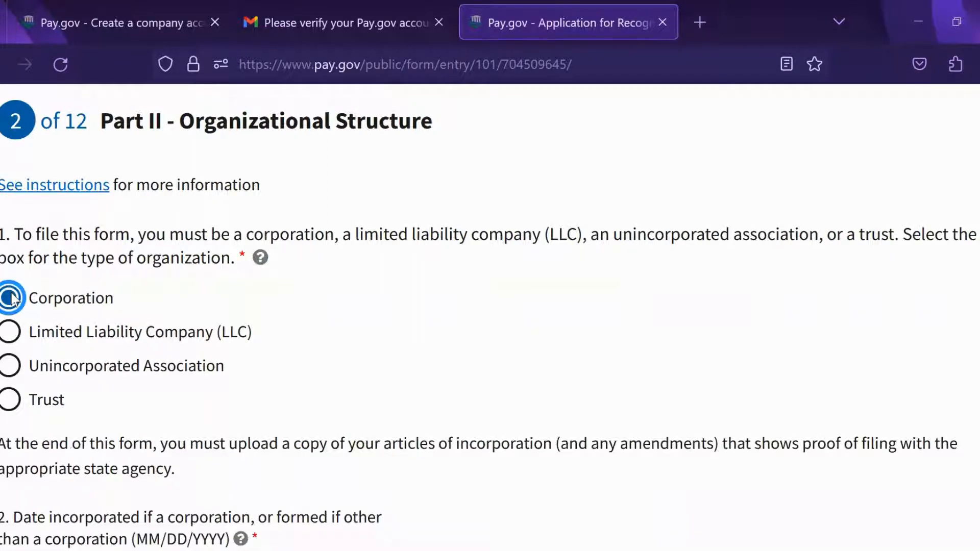
scroll(813, 280, "down", 2)
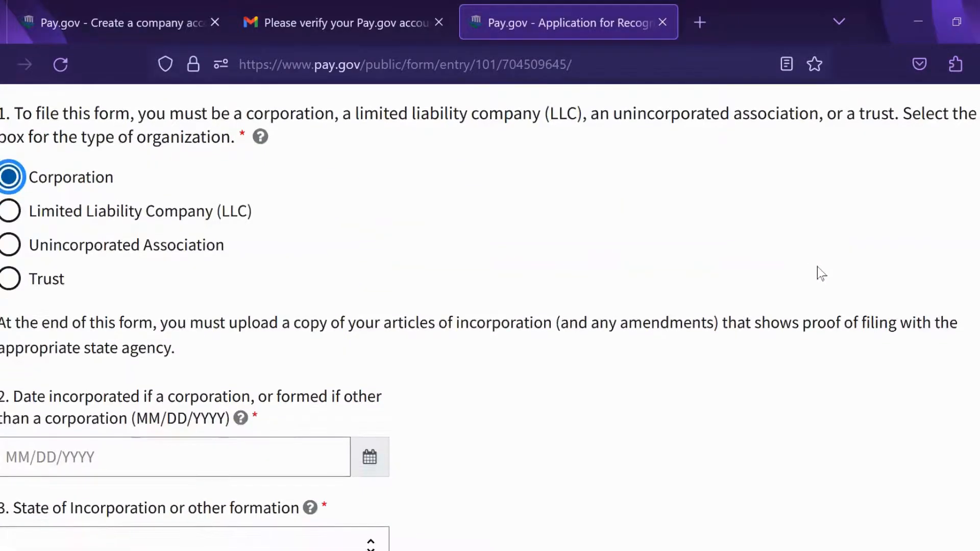
scroll(817, 267, "down", 1)
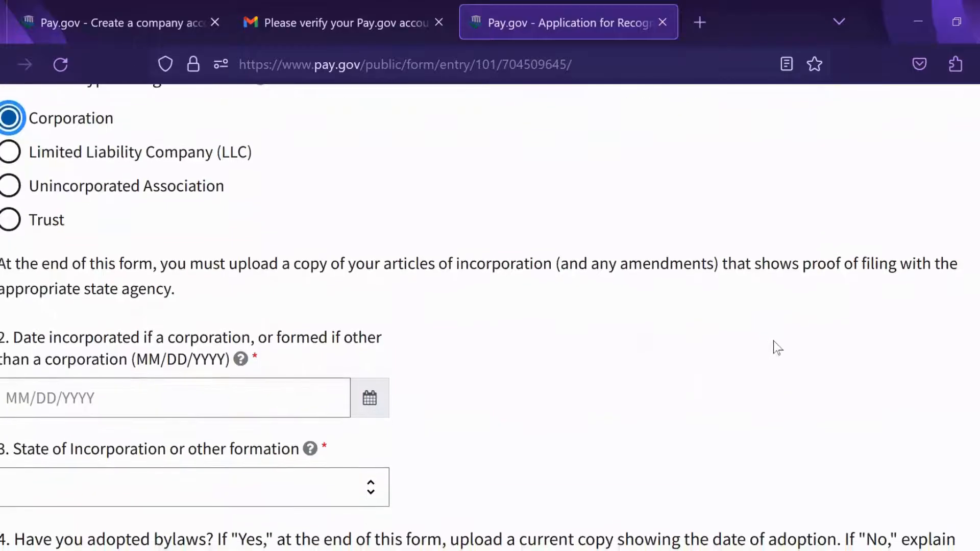
scroll(779, 337, "up", 1)
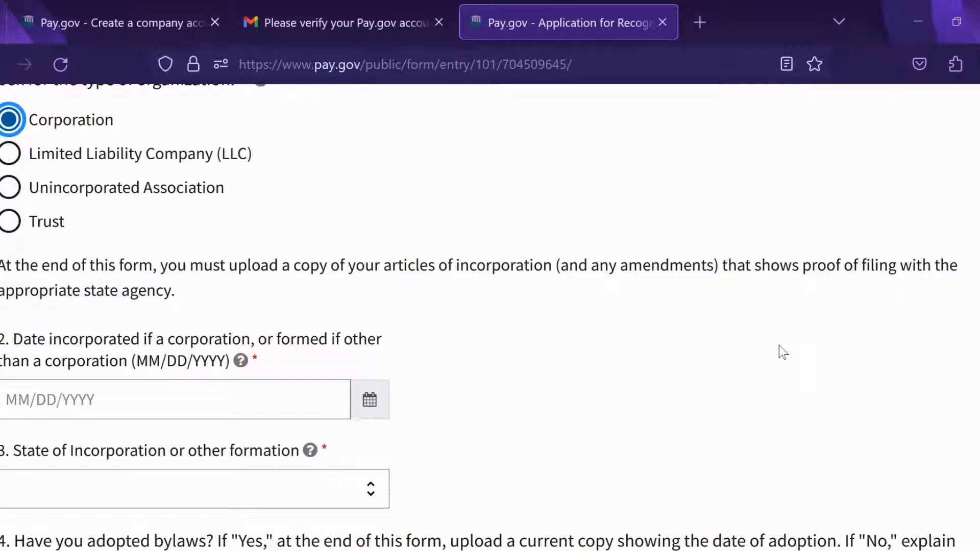
scroll(750, 409, "down", 1)
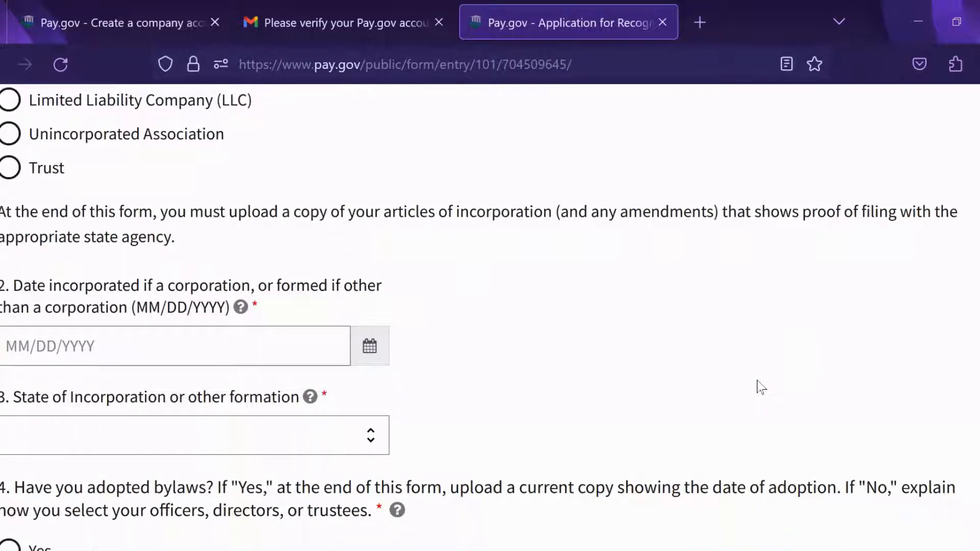
Step: Page the incorporation-date calendar back a few months, then close it without choosing a date
left_click(183, 347)
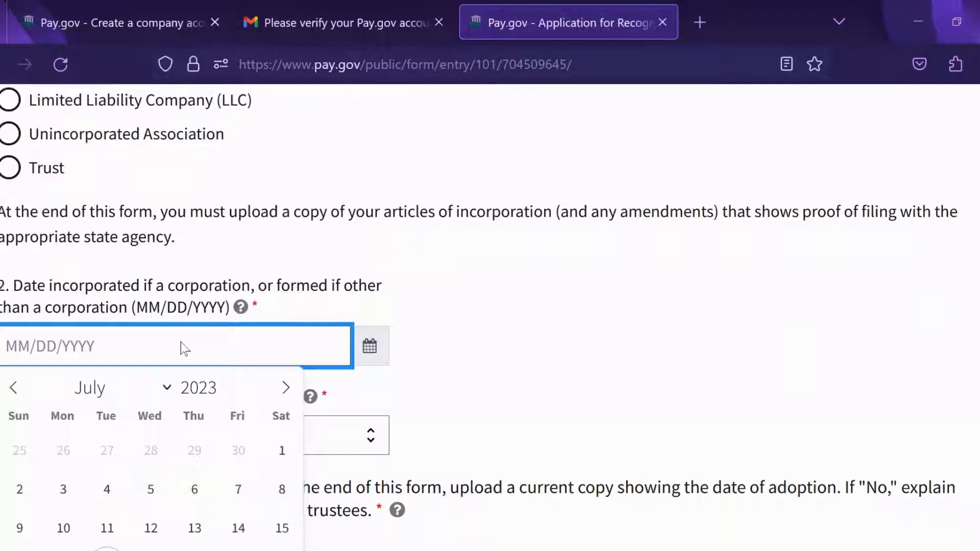
scroll(705, 270, "down", 2)
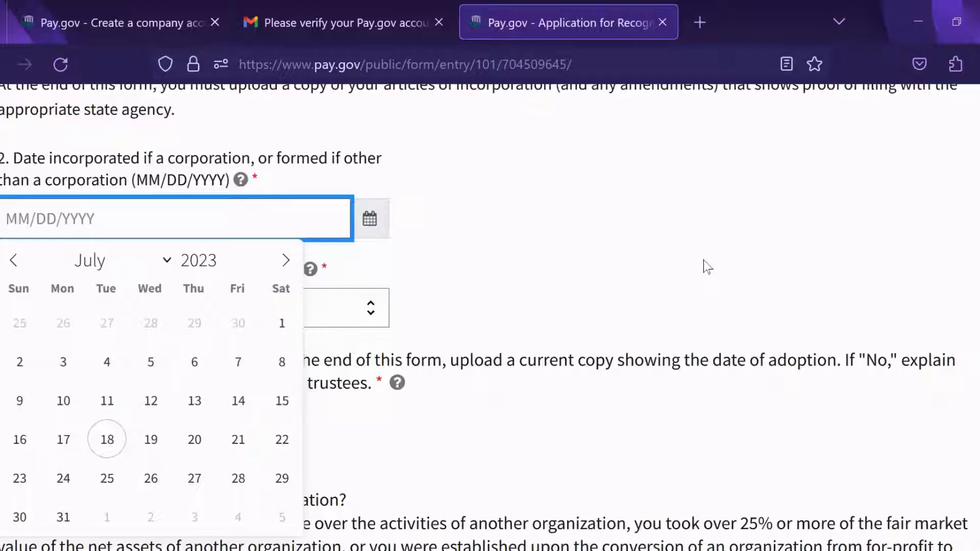
left_click(18, 269)
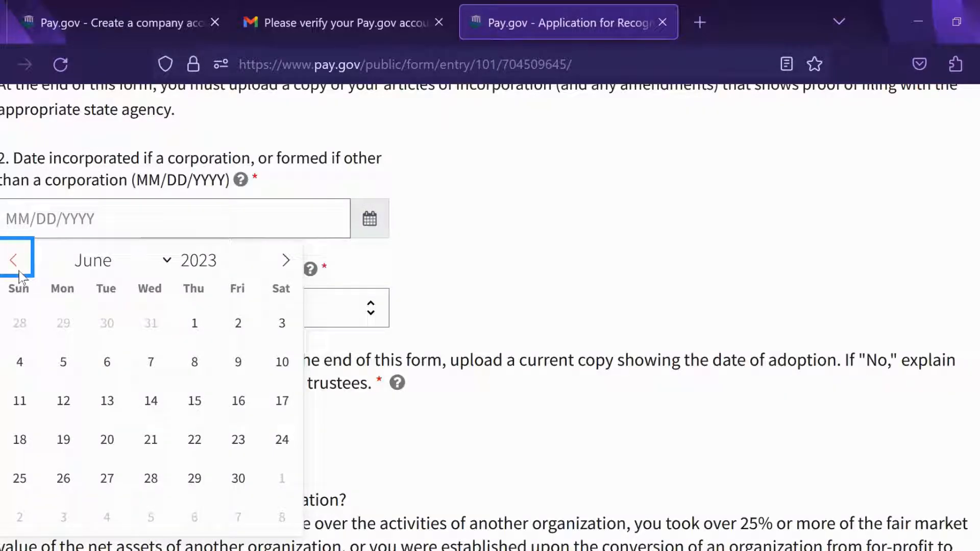
left_click(19, 271)
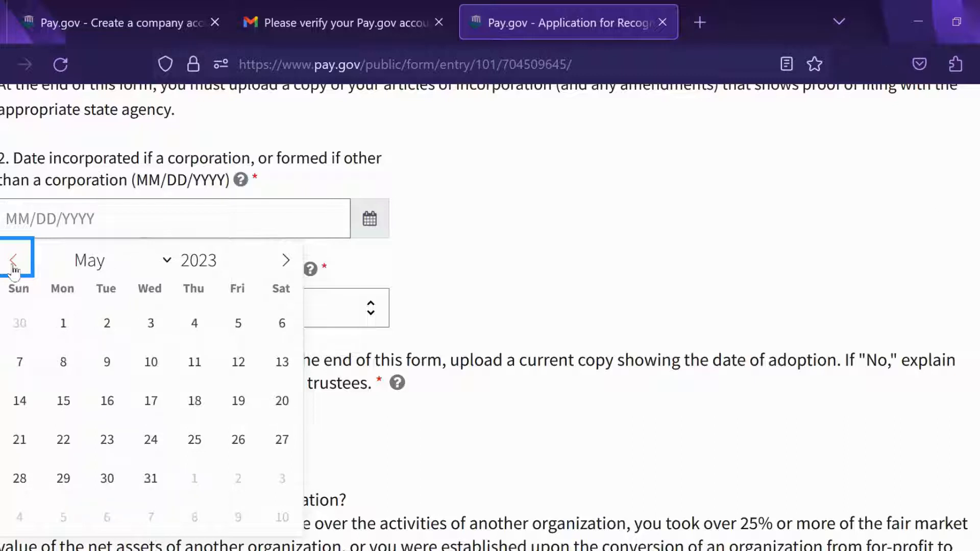
left_click(18, 270)
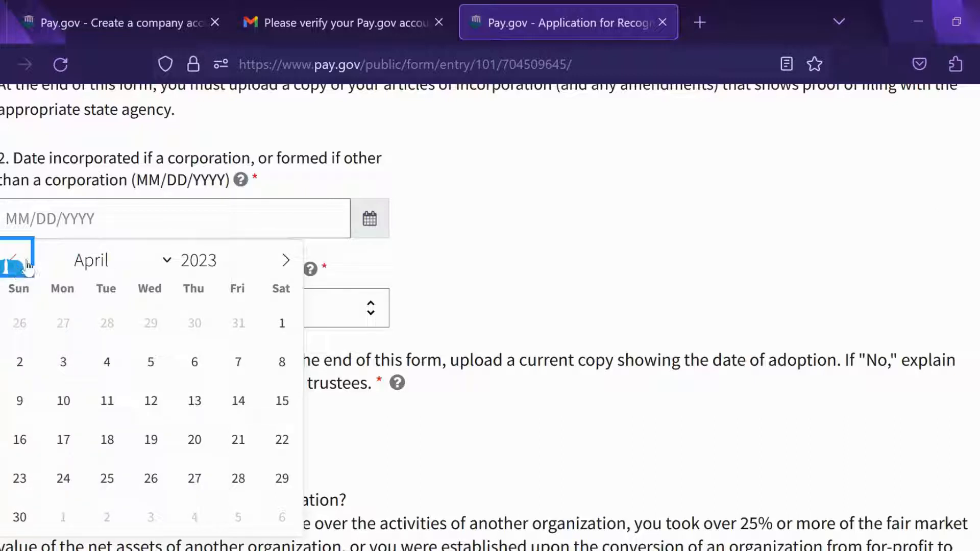
left_click(554, 256)
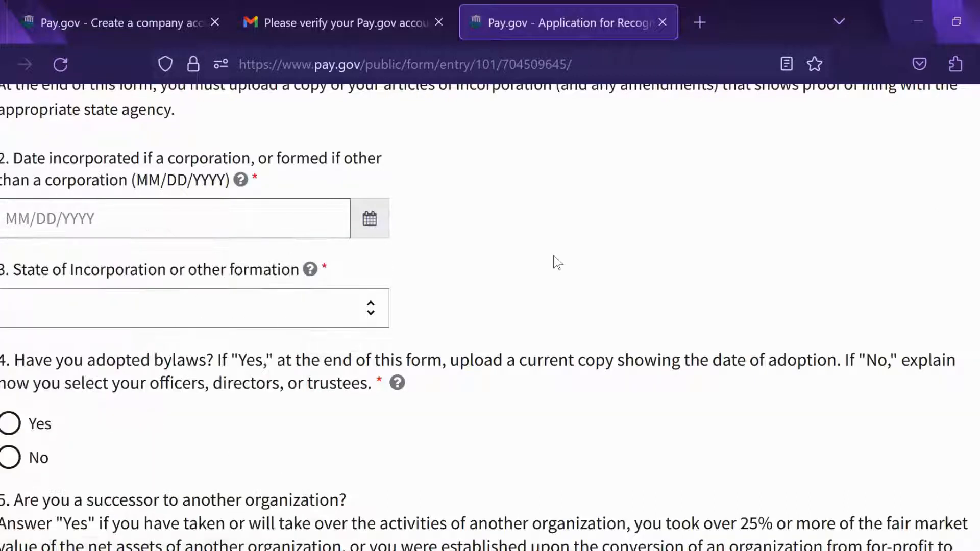
Step: Set the state of incorporation to California and the incorporation date to 01/16/2023
left_click(230, 309)
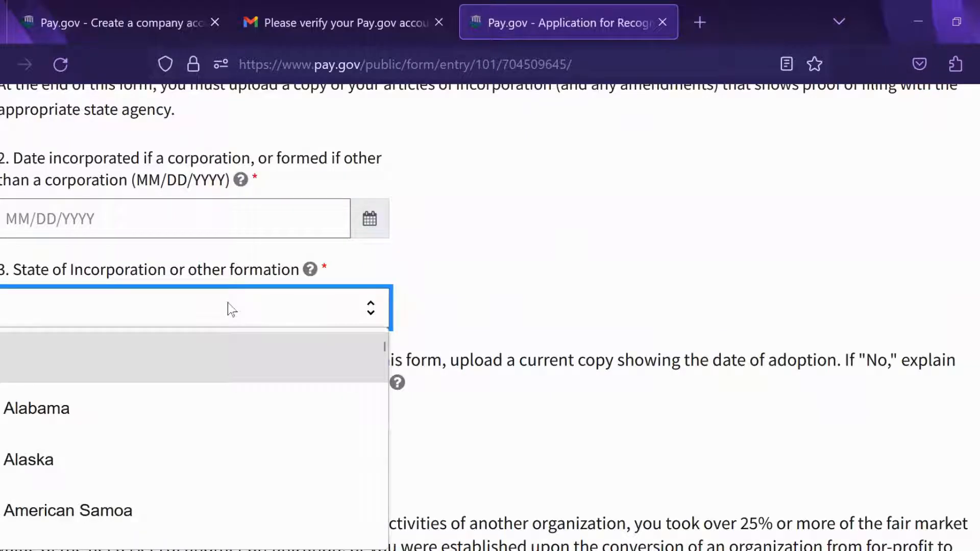
scroll(60, 460, "down", 4)
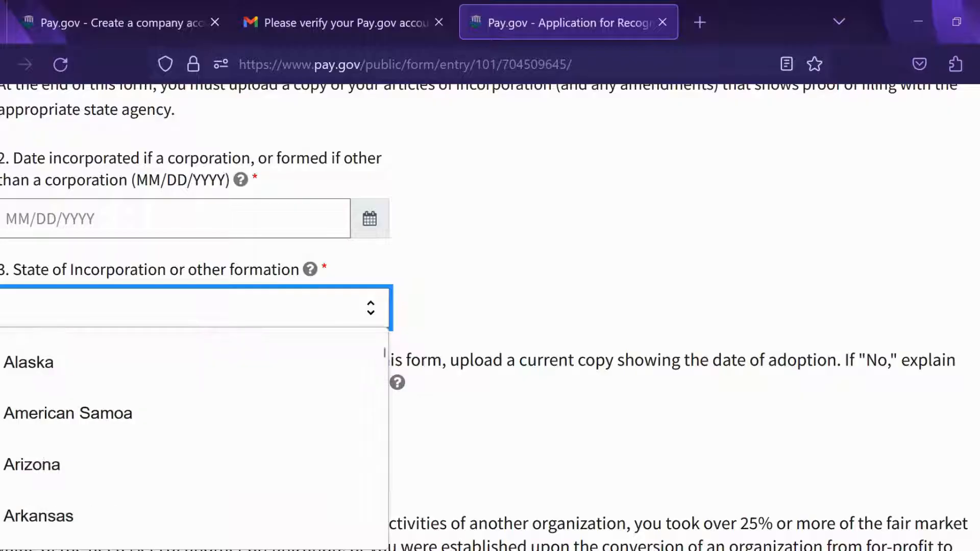
left_click(60, 472)
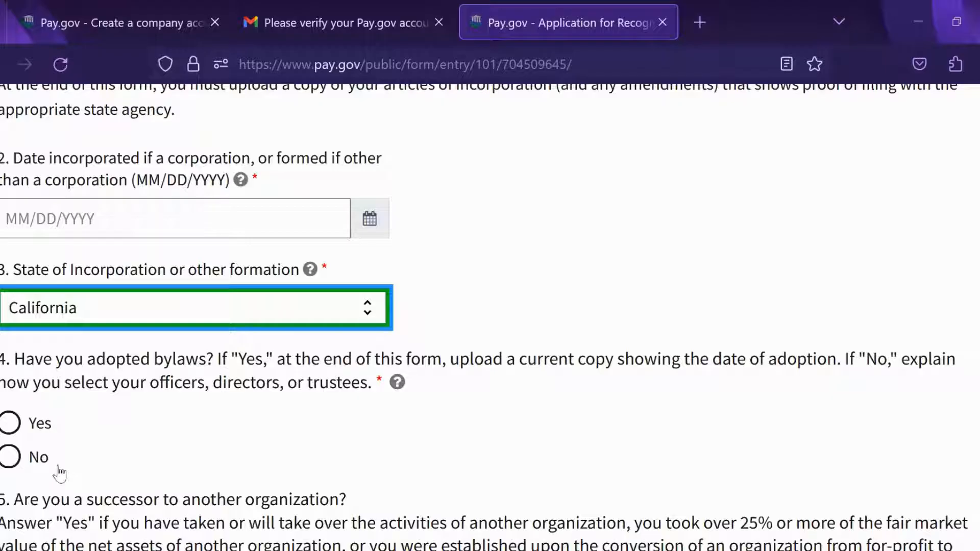
left_click(232, 219)
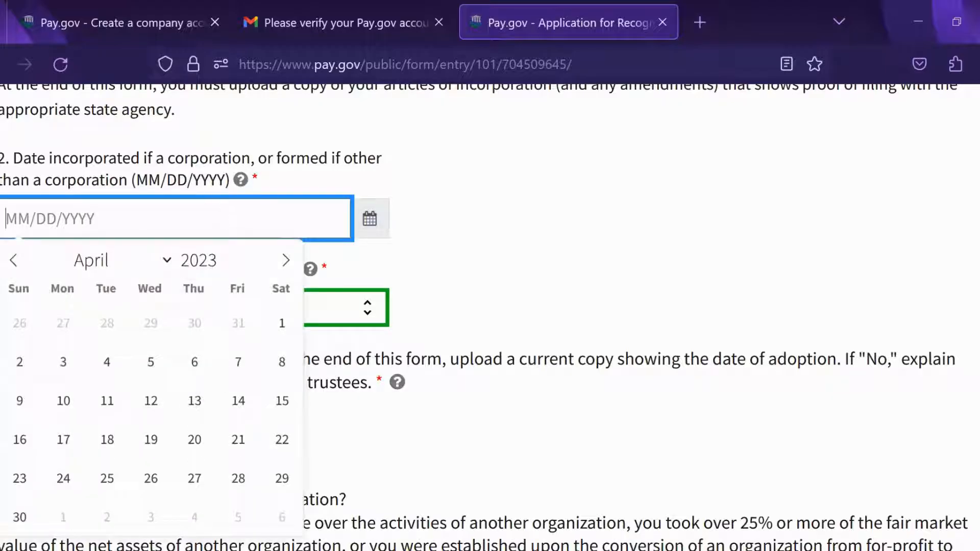
left_click(15, 261)
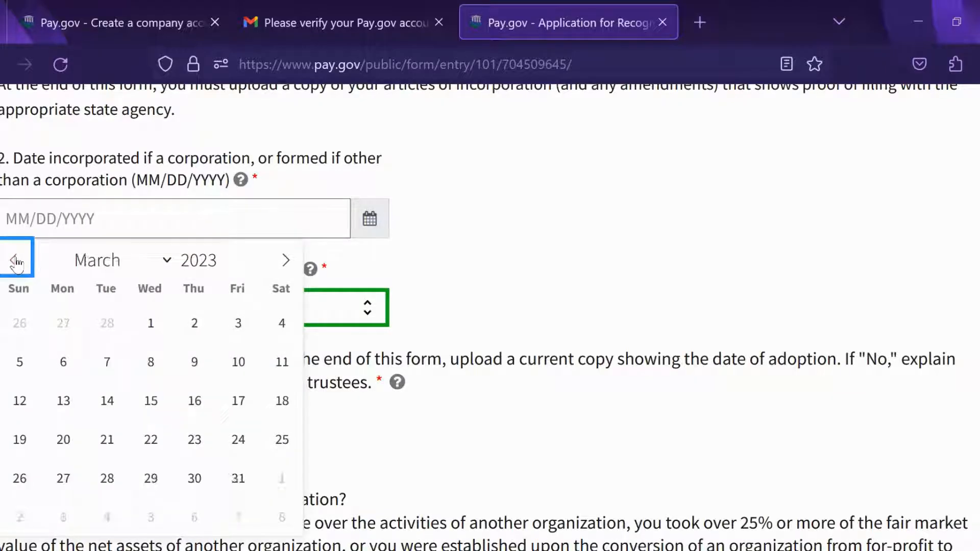
left_click(15, 260)
left_click(15, 261)
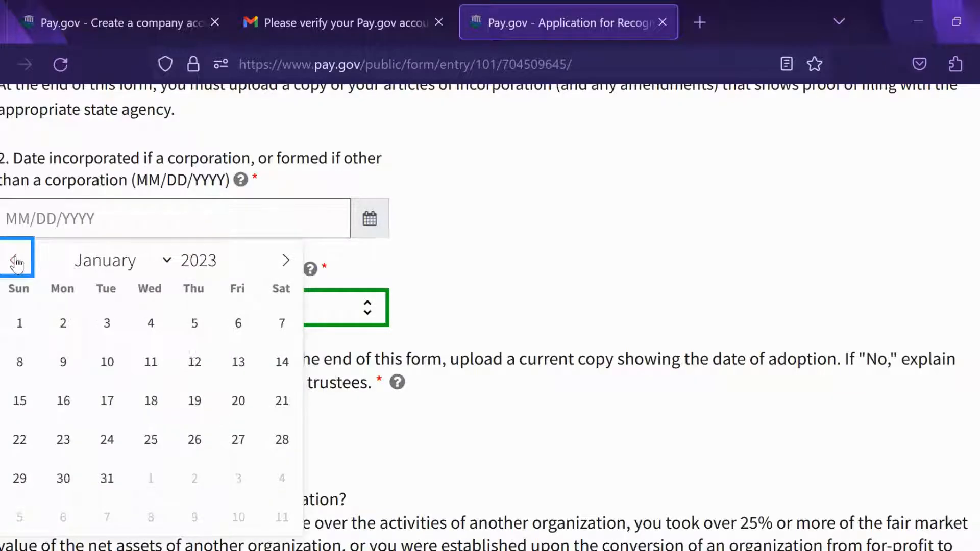
left_click(65, 400)
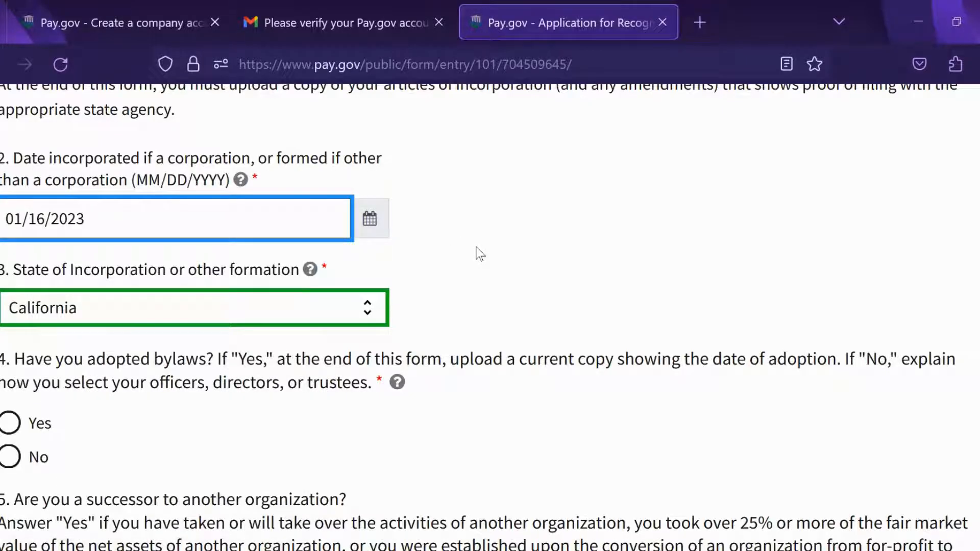
scroll(726, 250, "down", 1)
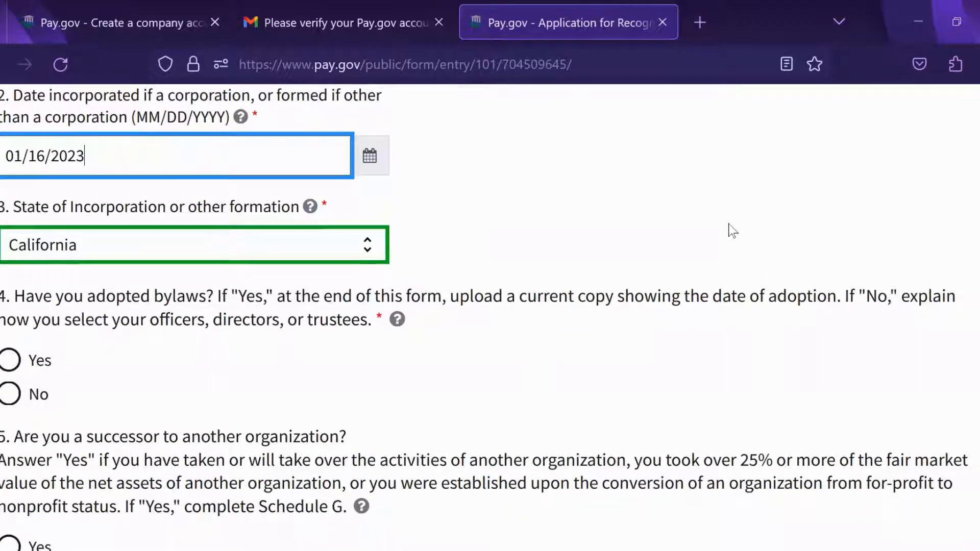
scroll(684, 396, "down", 1)
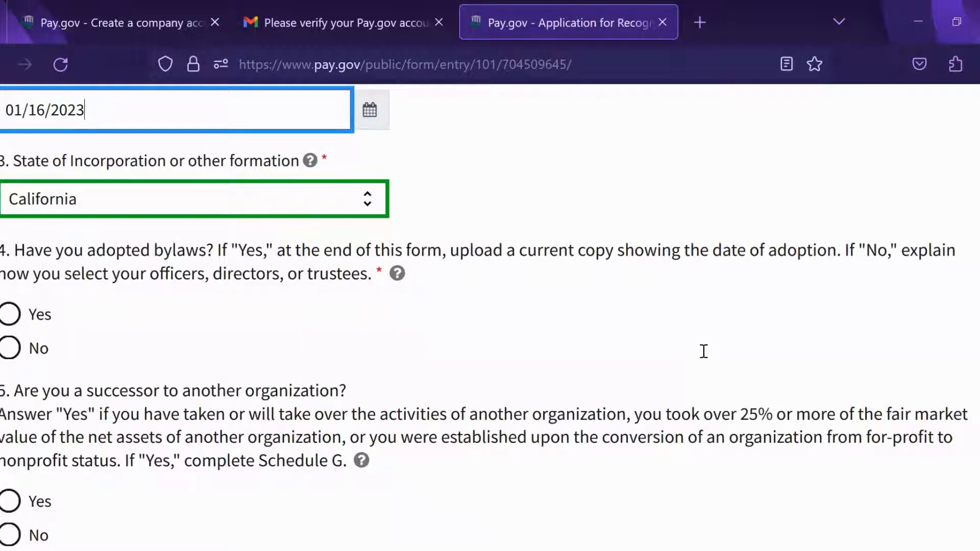
Step: Answer Yes to question 4 (bylaws adopted) and No to question 5 (successor organization)
left_click(9, 321)
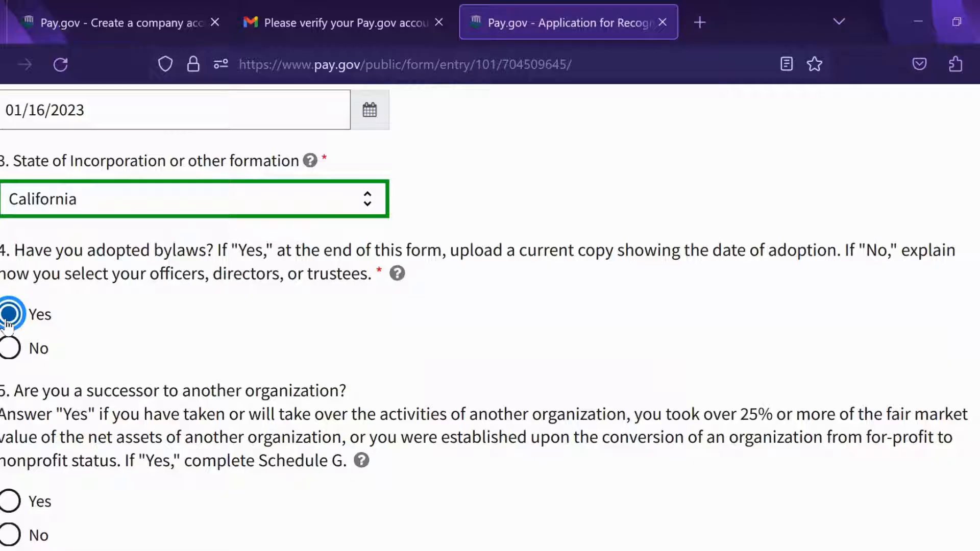
scroll(807, 324, "down", 3)
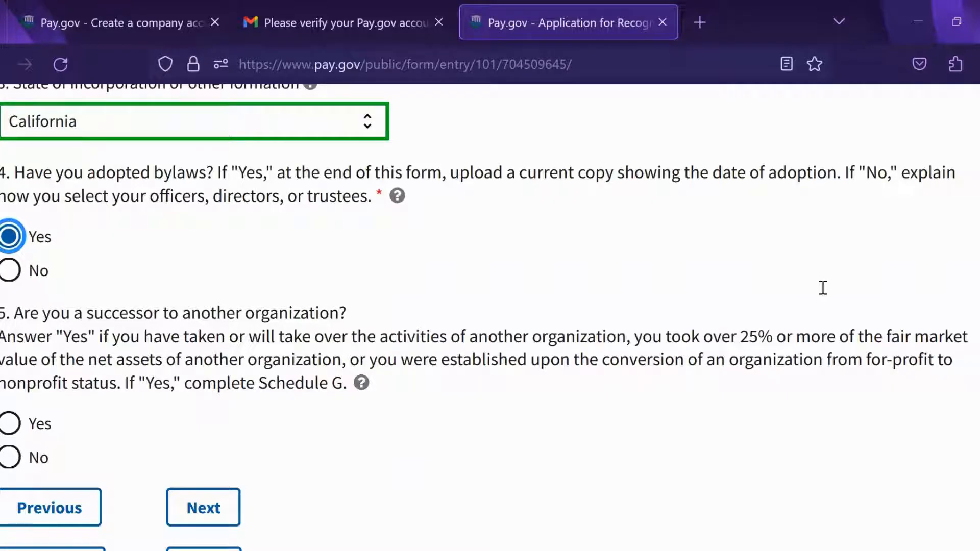
scroll(718, 416, "down", 1)
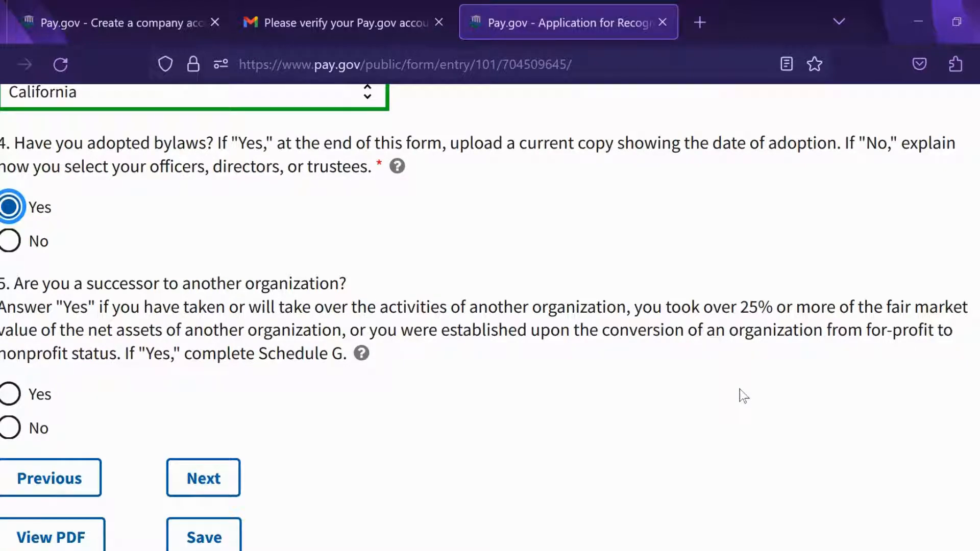
left_click(12, 435)
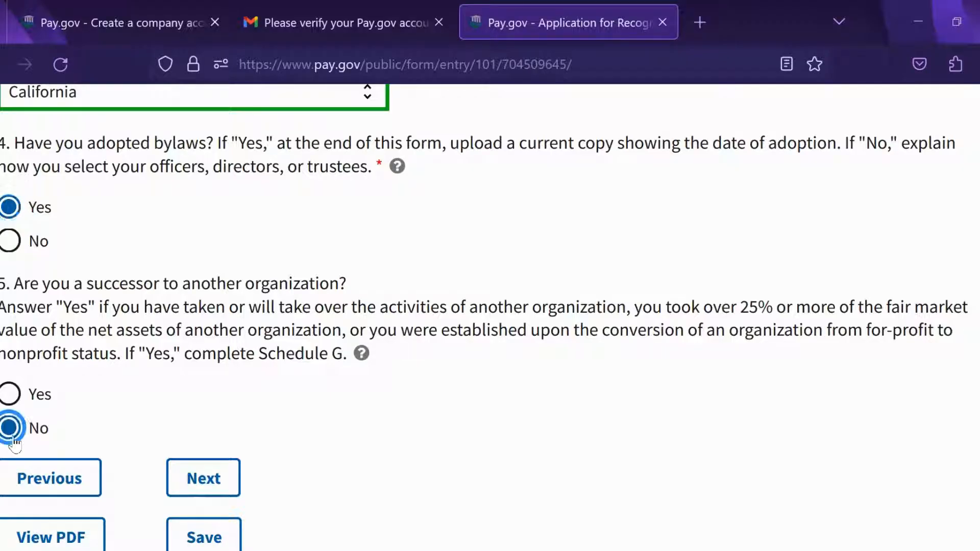
scroll(730, 394, "down", 3)
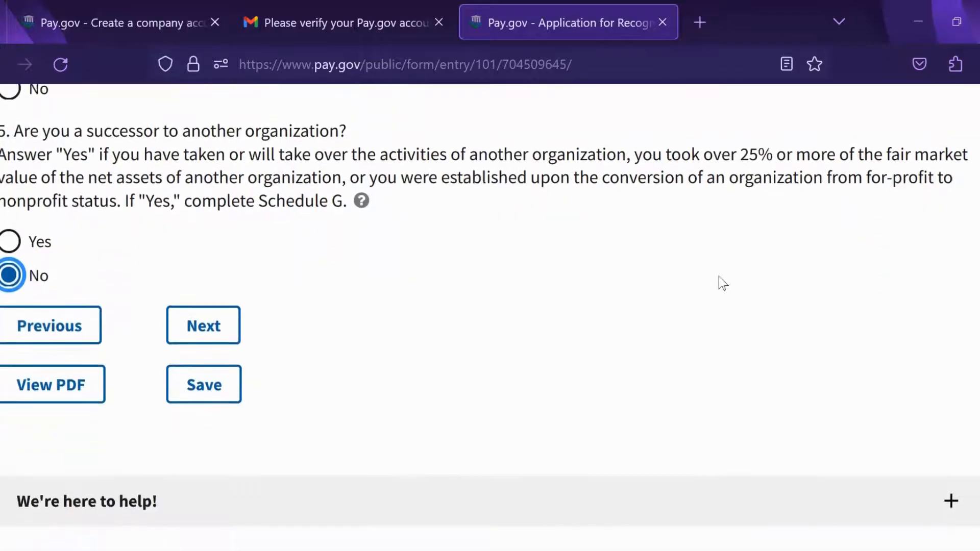
Step: Continue to page 3 of 12, Part III – Required Provisions in Your Organizing Document
left_click(203, 329)
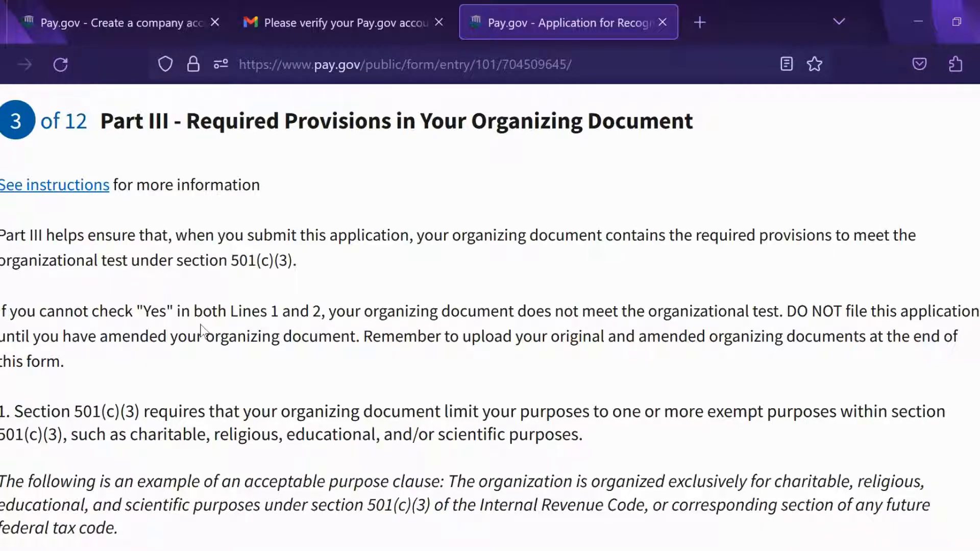
scroll(807, 403, "down", 3)
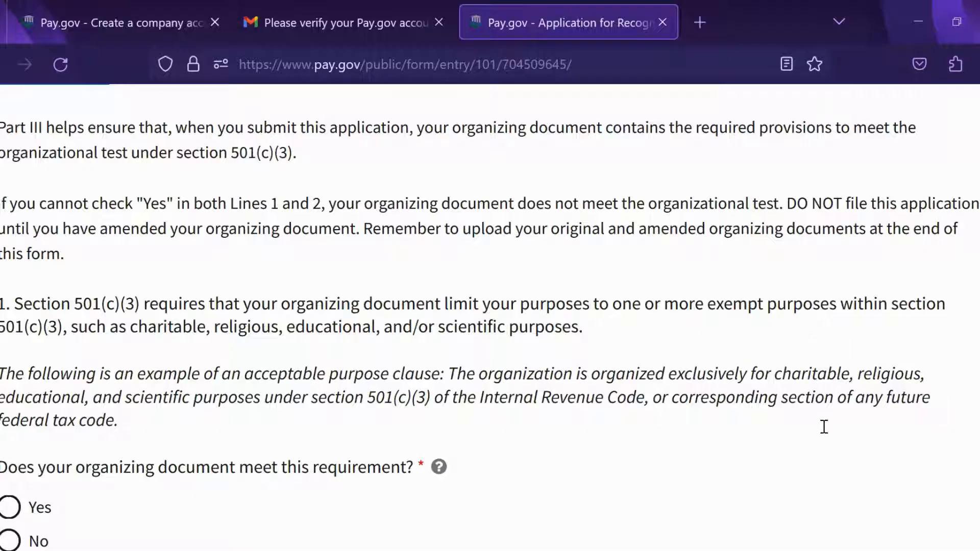
Step: Answer Yes that the organizing document meets the 501(c)(3) purpose requirement, revealing field 1a
scroll(838, 343, "down", 3)
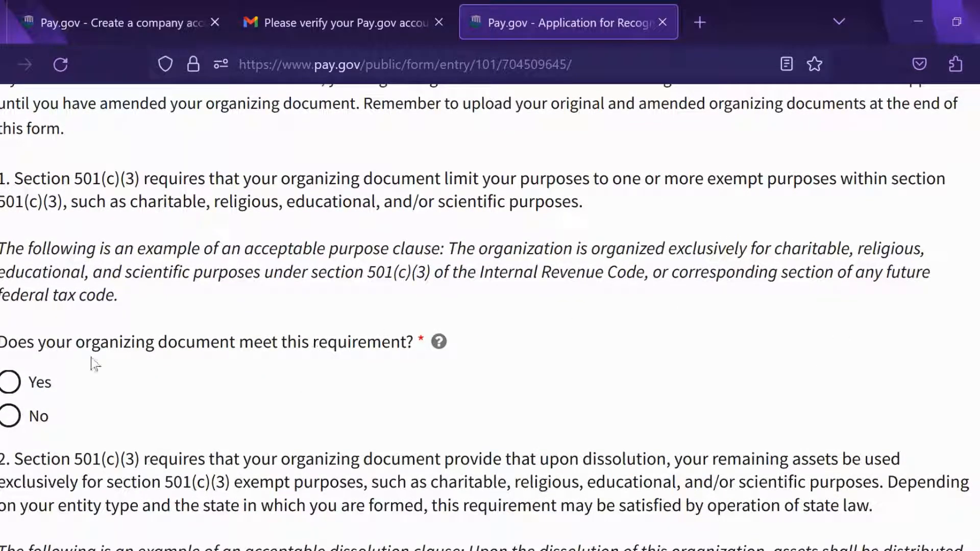
left_click(11, 382)
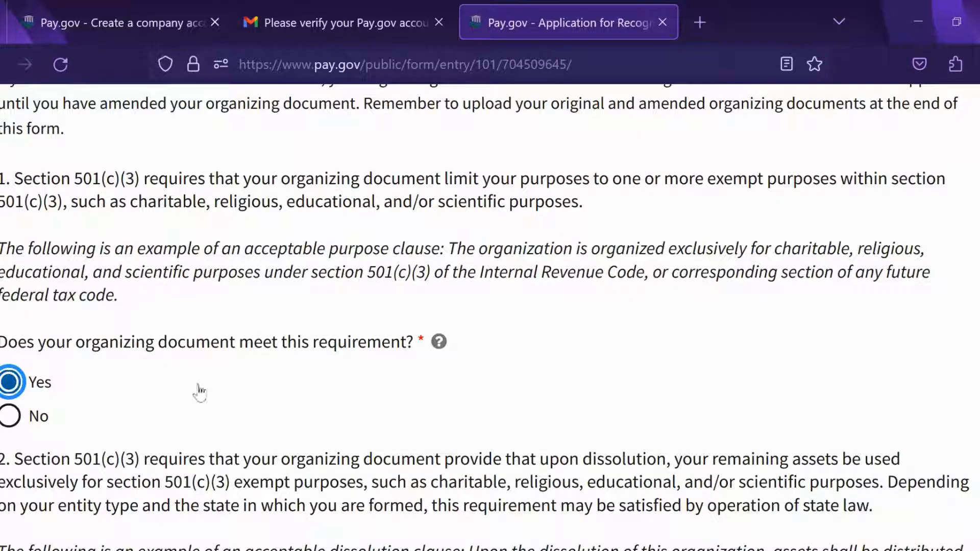
scroll(761, 291, "down", 3)
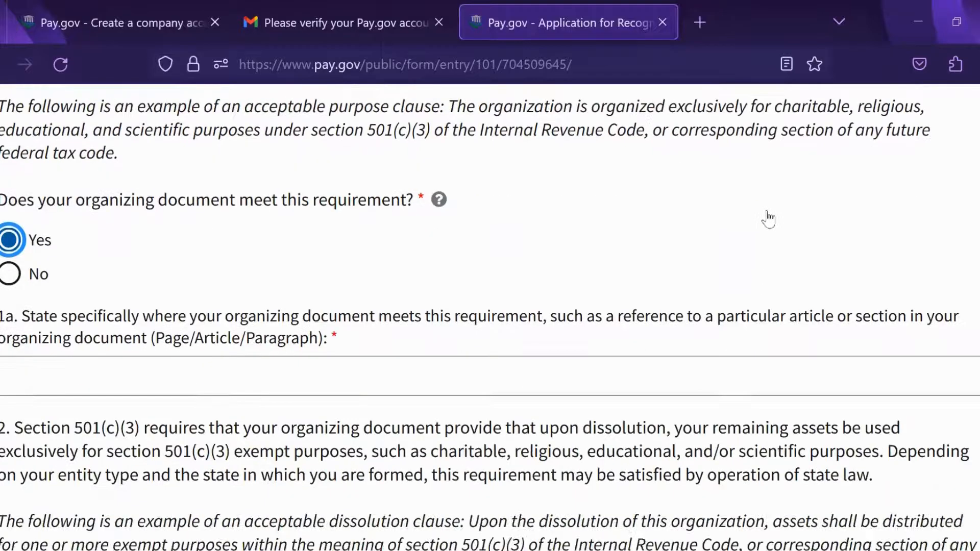
scroll(771, 218, "down", 1)
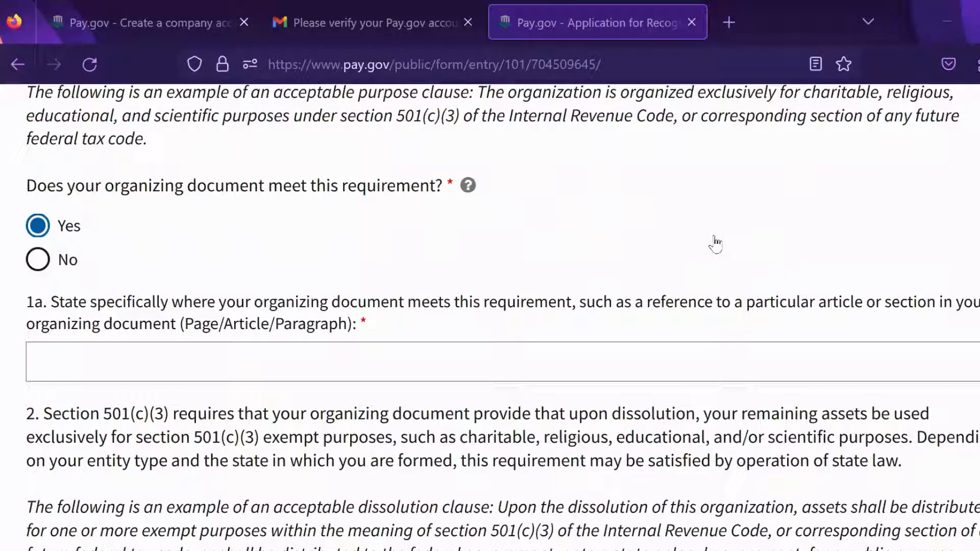
Step: Enter 'Page 1, Question 4' in field 1a, capitalizing the P and Q
left_click(542, 361)
type("p")
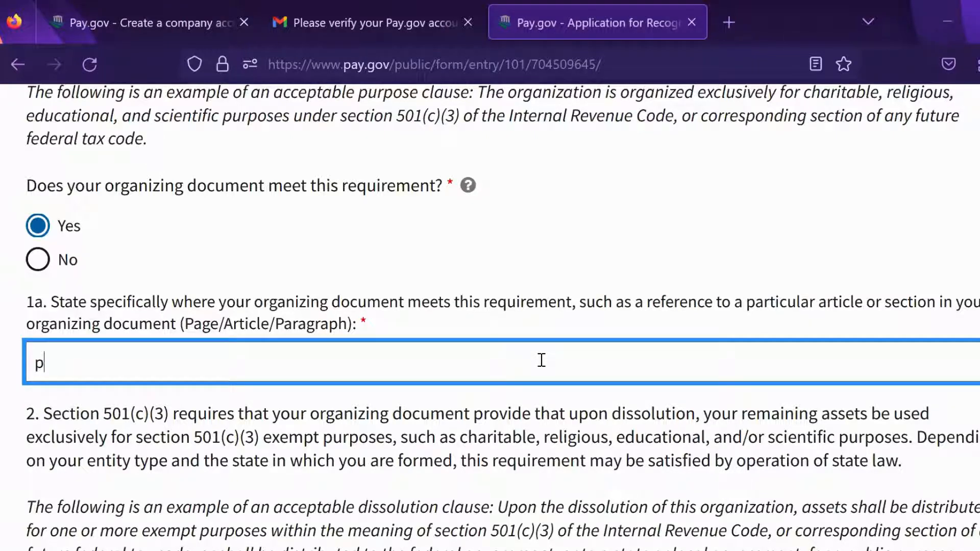
type("age 1, question 4")
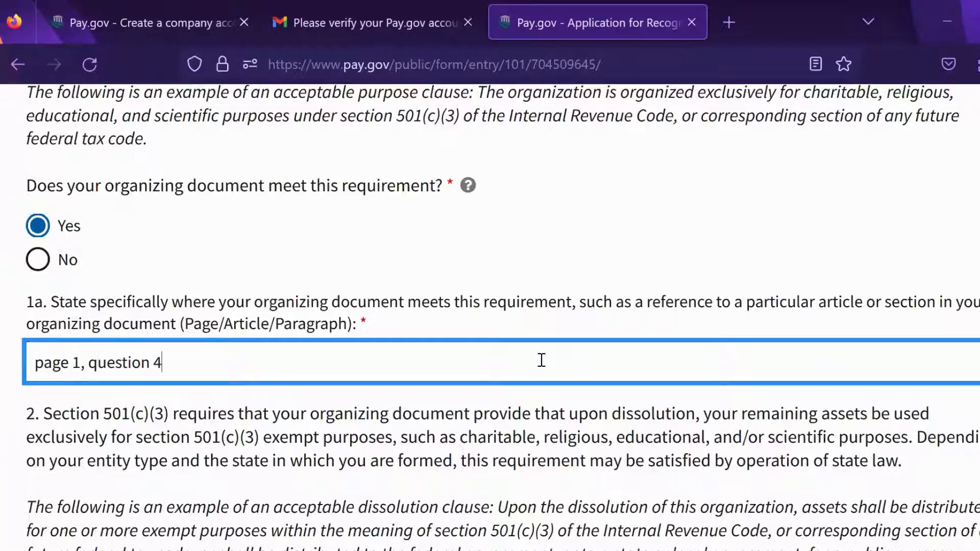
left_click(37, 364)
key("shift+Right")
type("P")
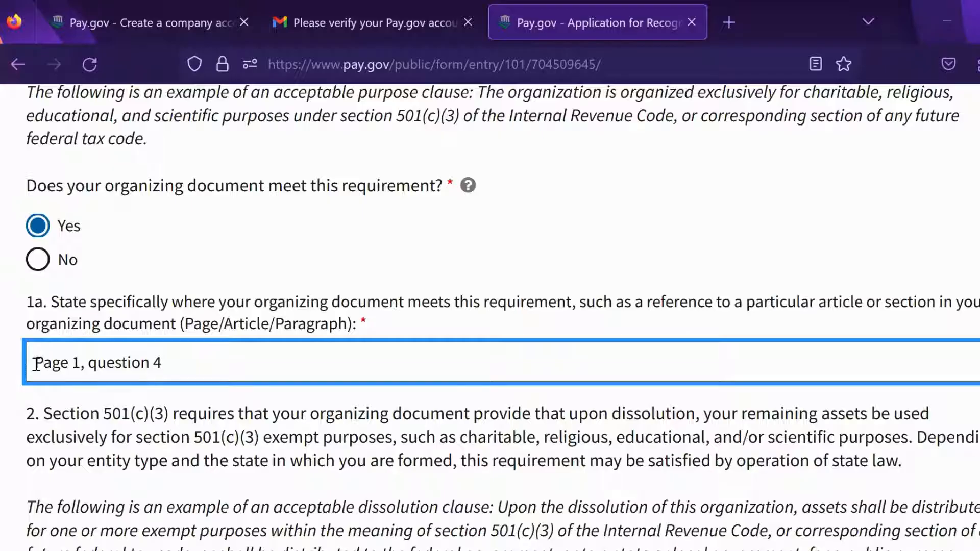
left_click(91, 364)
key("shift+Right")
type("Q")
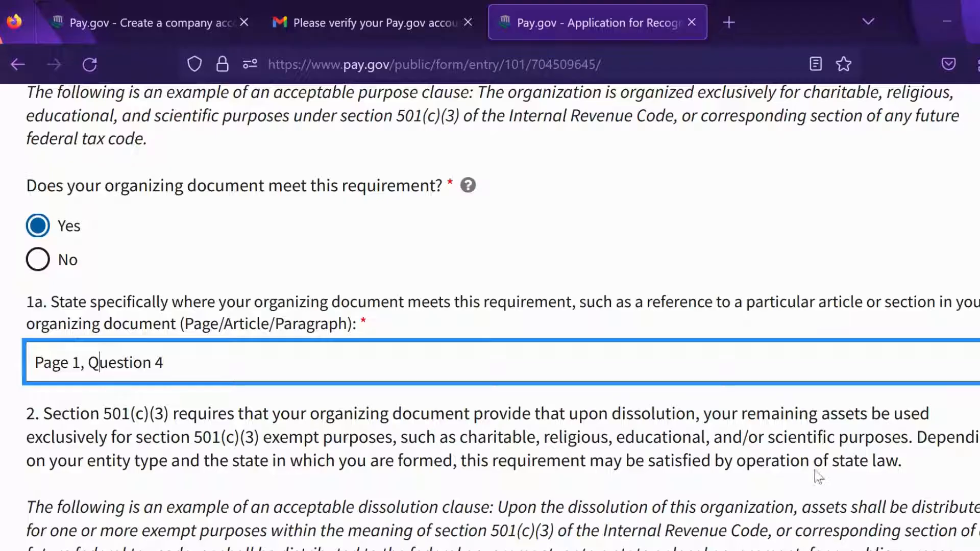
scroll(822, 459, "down", 3)
scroll(832, 357, "down", 2)
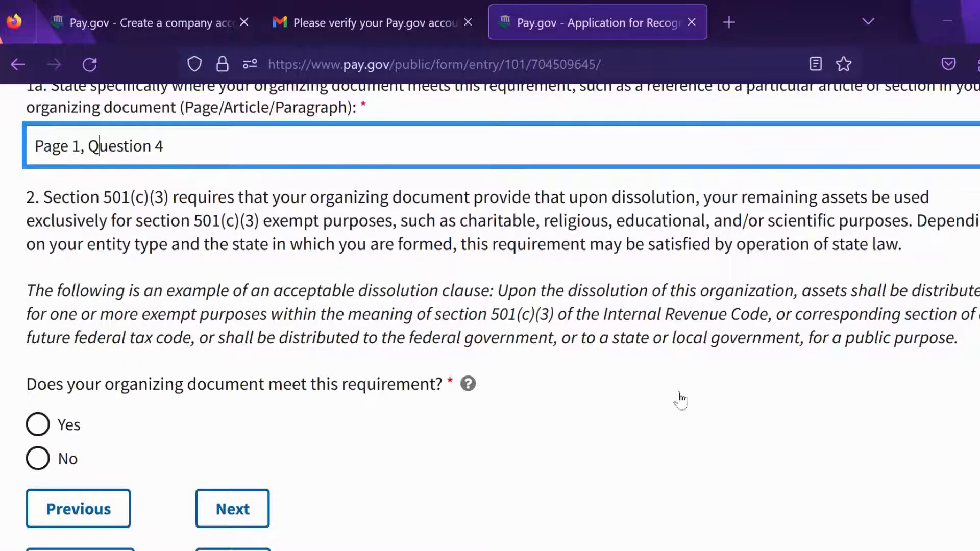
scroll(681, 398, "down", 2)
Step: Answer Yes to the dissolution-clause question and enter the 'Page 1, question 5' reference in 2a
left_click(40, 333)
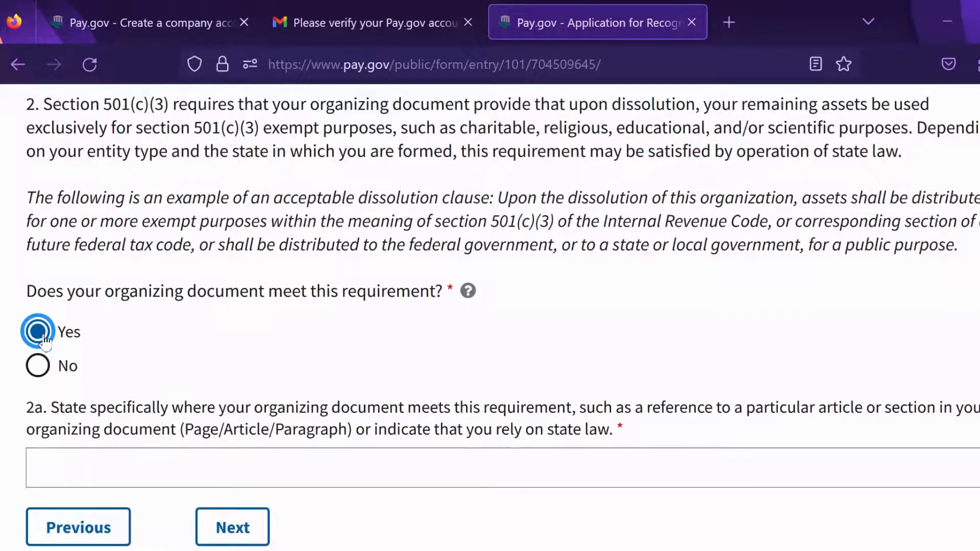
scroll(809, 258, "down", 3)
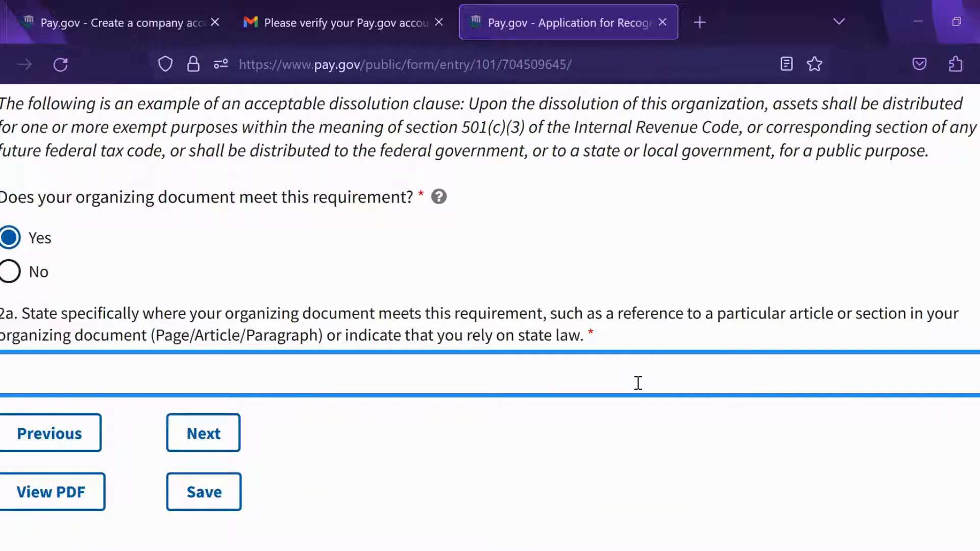
type("Page 1, ")
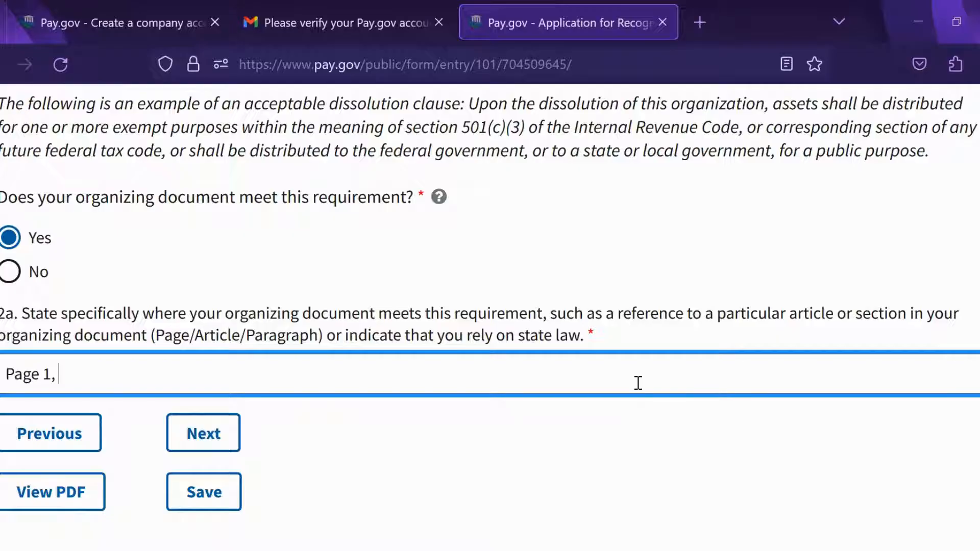
type("question 5")
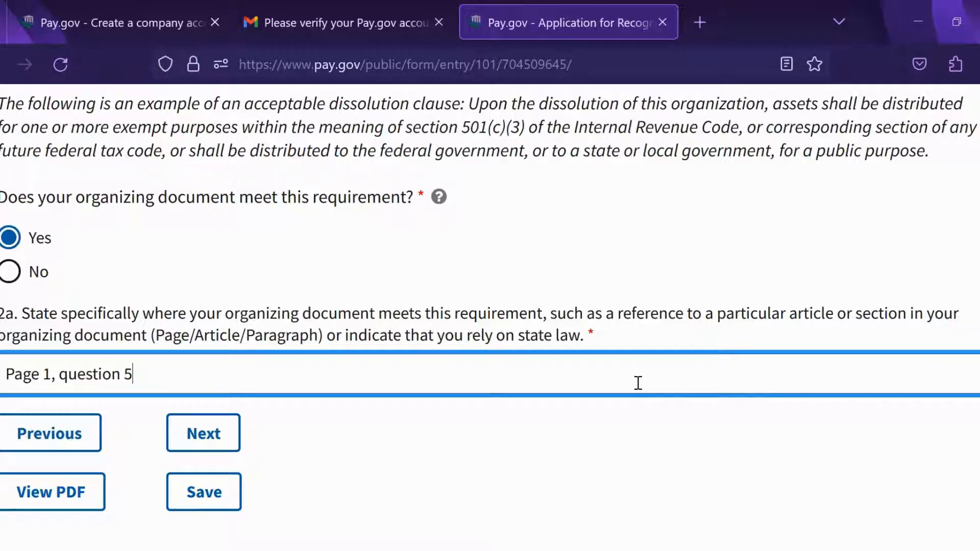
type("of the articles of incorporation")
scroll(795, 335, "up", 6)
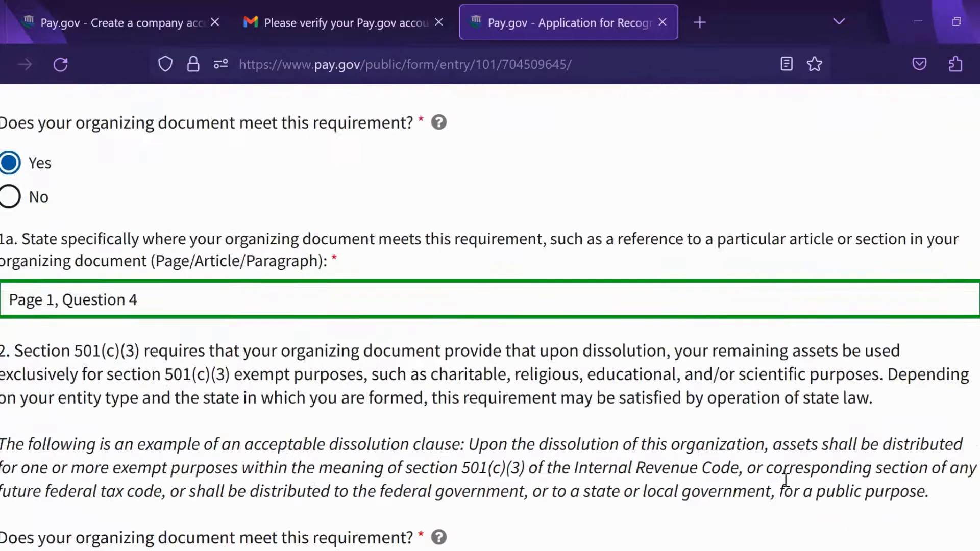
scroll(244, 400, "up", 2)
Step: Extend the 1a answer with 'of the articles of incorporation'
left_click(243, 400)
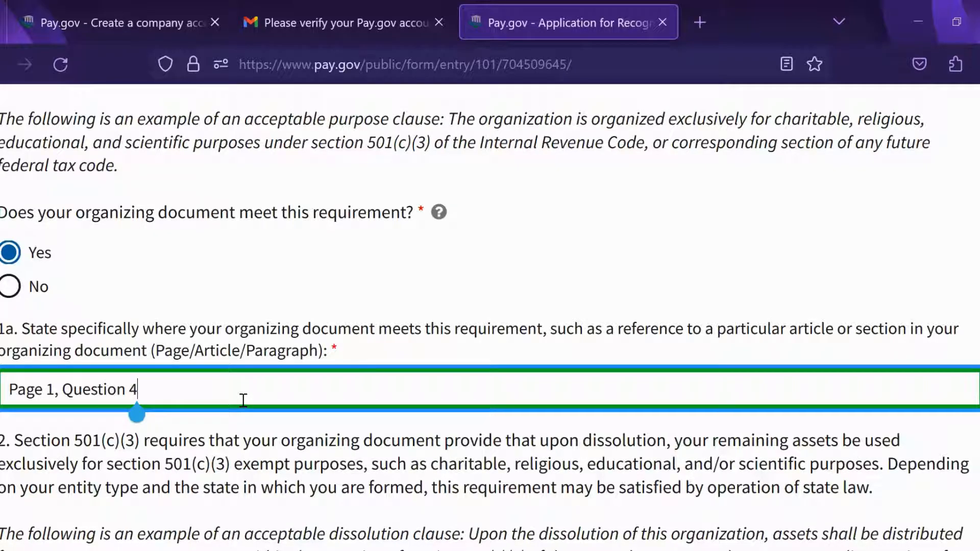
type("of the articles of incorporation")
scroll(868, 256, "down", 9)
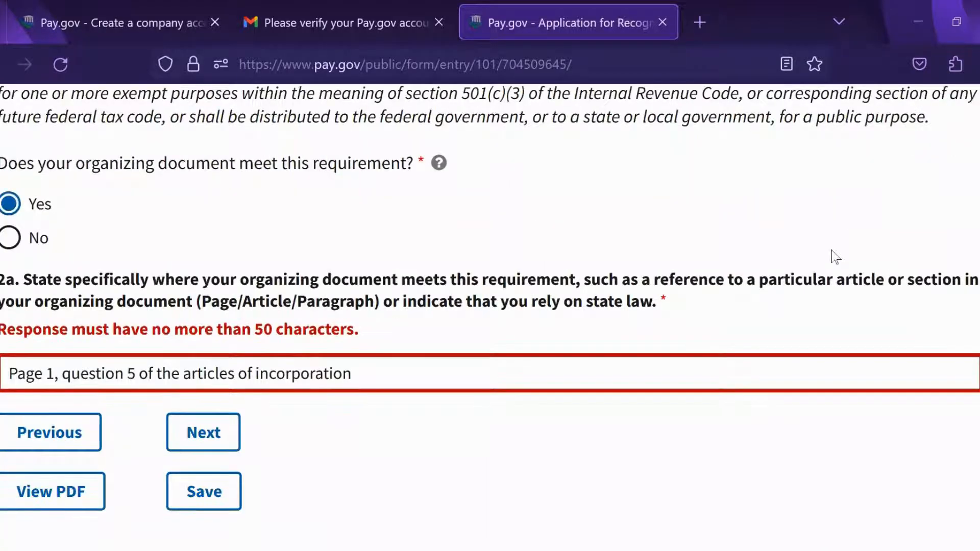
scroll(679, 388, "up", 4)
scroll(602, 260, "up", 2)
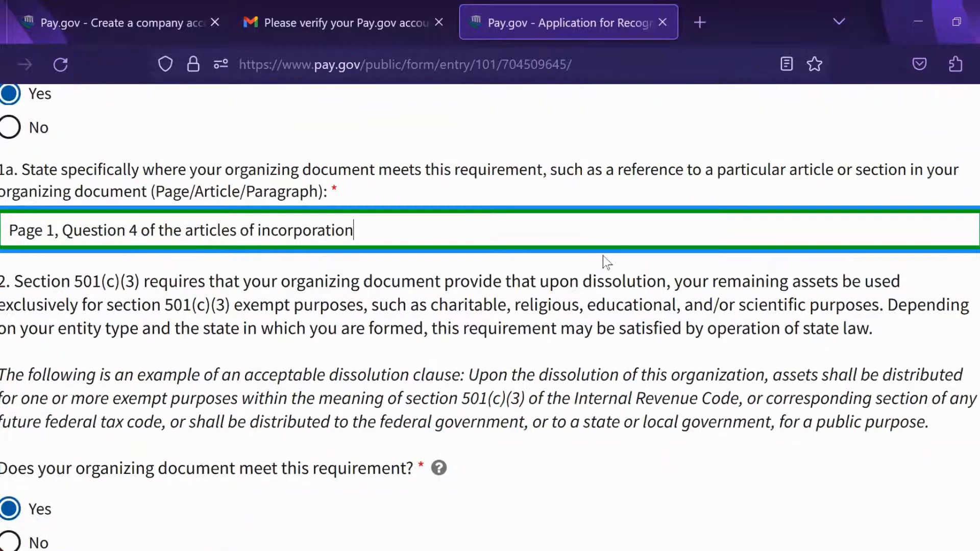
left_click(435, 280)
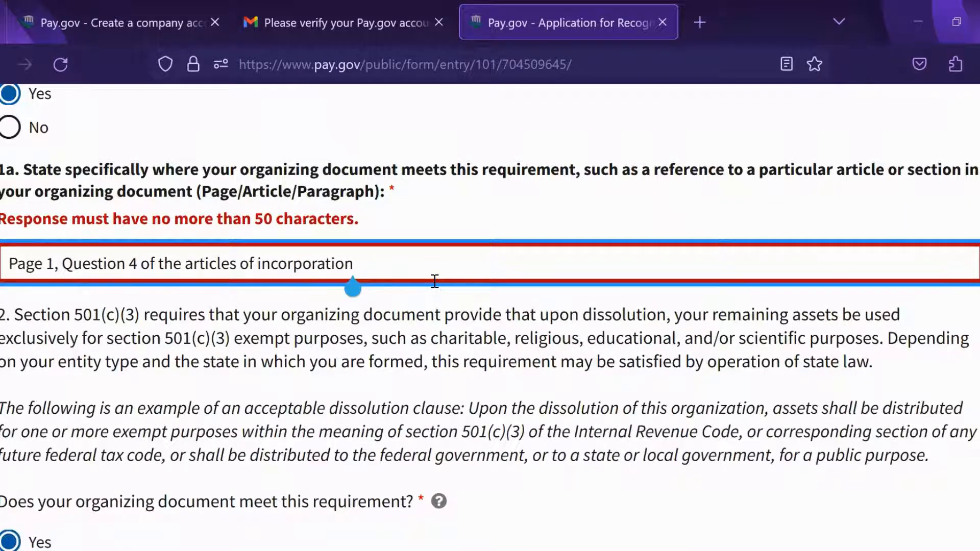
Step: Shorten the 2a answer under 50 characters to clear the error and advance to Part IV
scroll(848, 188, "down", 7)
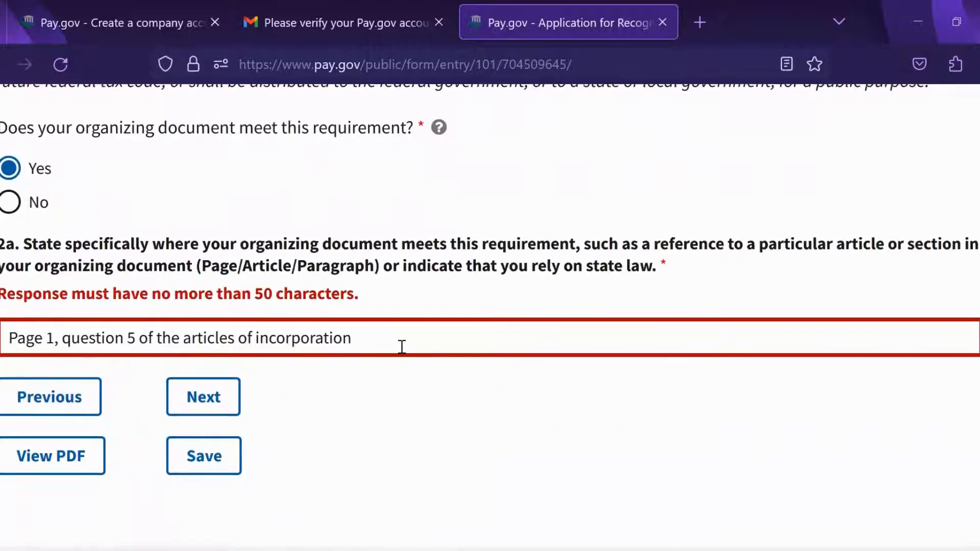
left_click(398, 335)
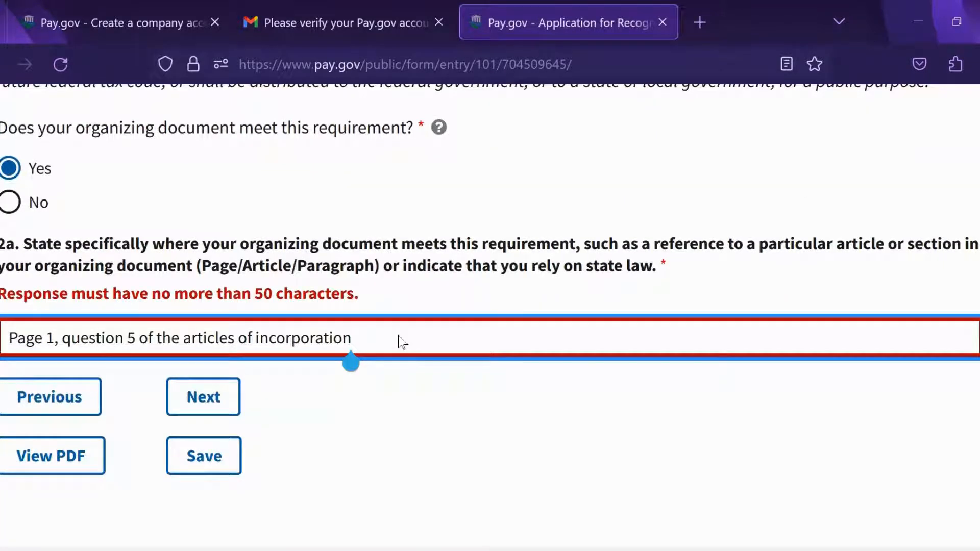
key("BackSpace")
key("BackSpace")
key("BackSpace")
key("BackSpace")
key("BackSpace")
key("BackSpace")
key("BackSpace")
key("BackSpace")
key("BackSpace")
key("BackSpace")
key("BackSpace")
key("BackSpace")
key("BackSpace")
key("BackSpace")
key("BackSpace")
key("BackSpace")
key("BackSpace")
left_click(579, 371)
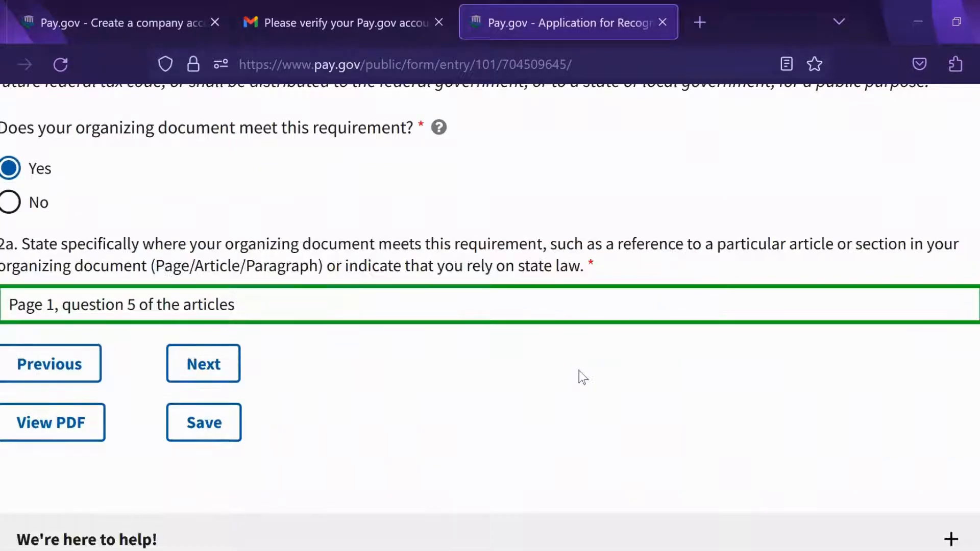
scroll(853, 300, "down", 3)
scroll(837, 378, "up", 2)
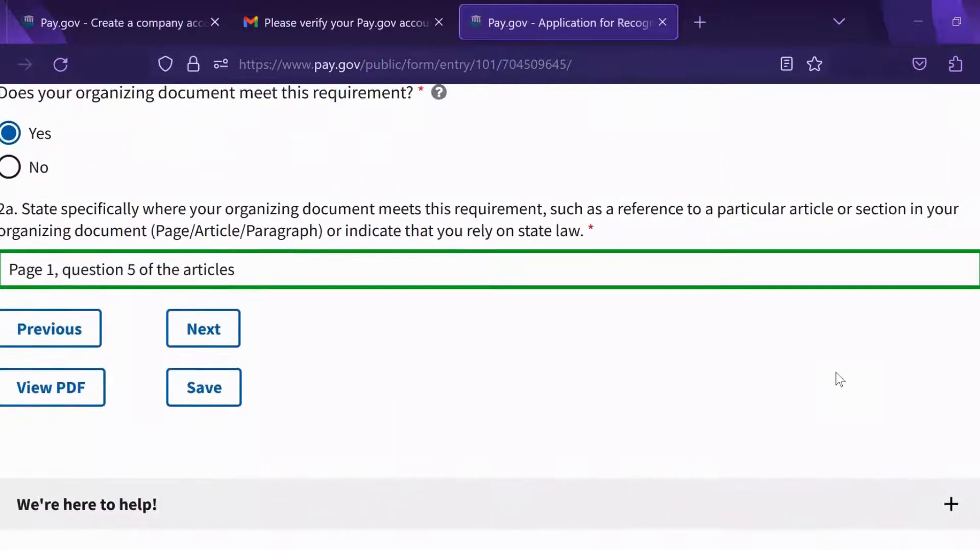
left_click(199, 337)
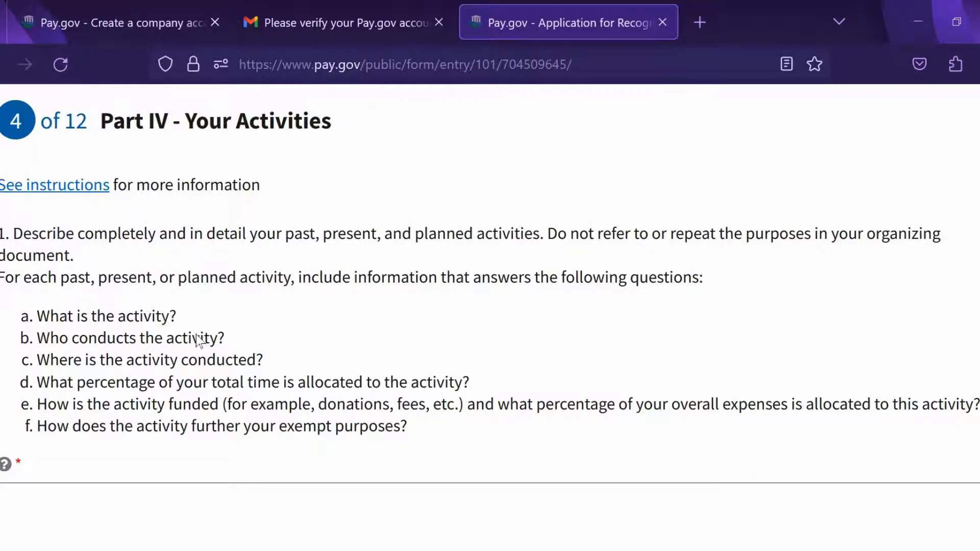
Step: Write the activity paragraph on free workforce services for homeless and low-income Los Angeles County residents
scroll(862, 280, "down", 4)
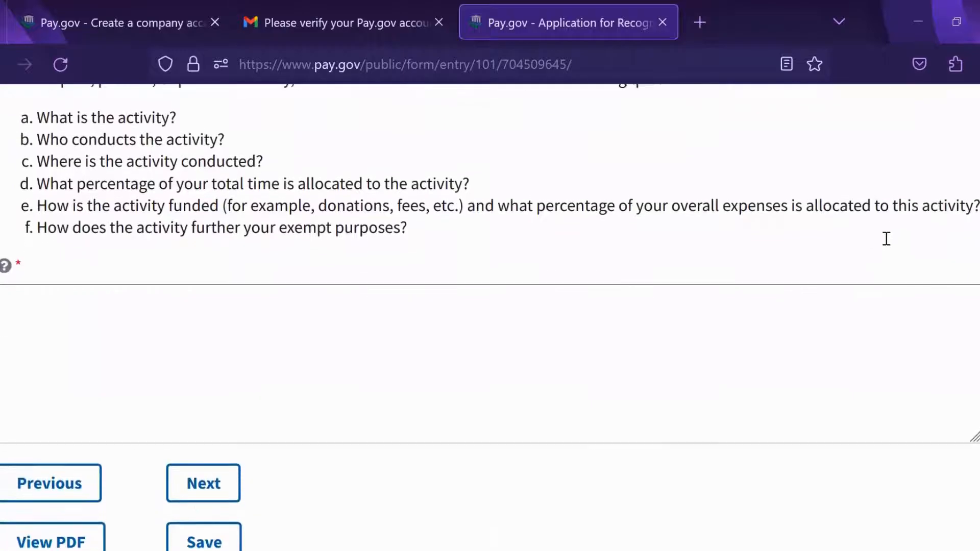
scroll(891, 224, "down", 2)
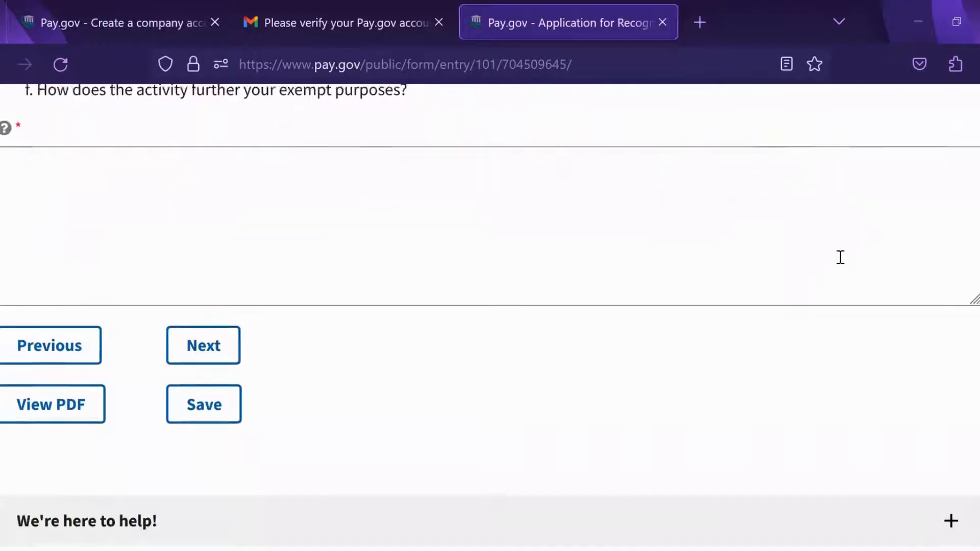
scroll(844, 439, "up", 4)
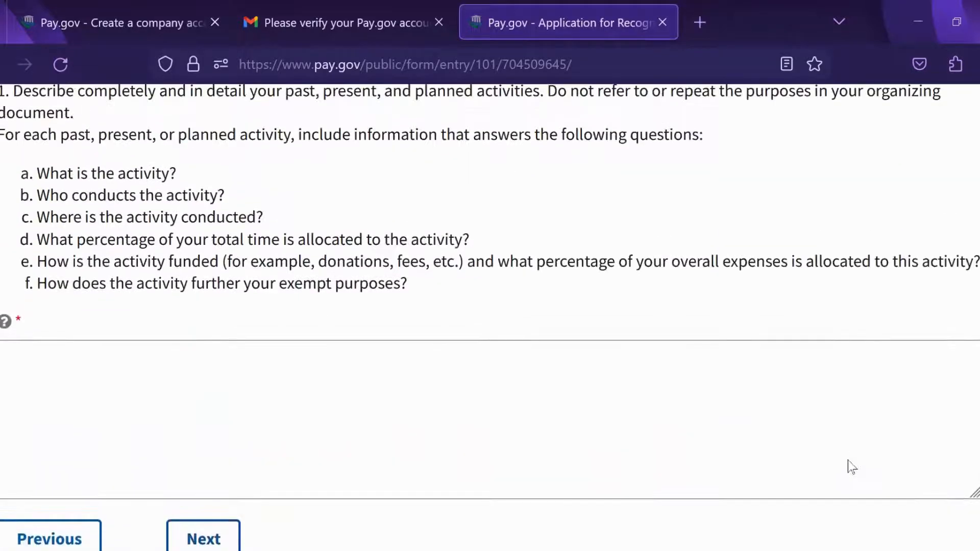
left_click(691, 367)
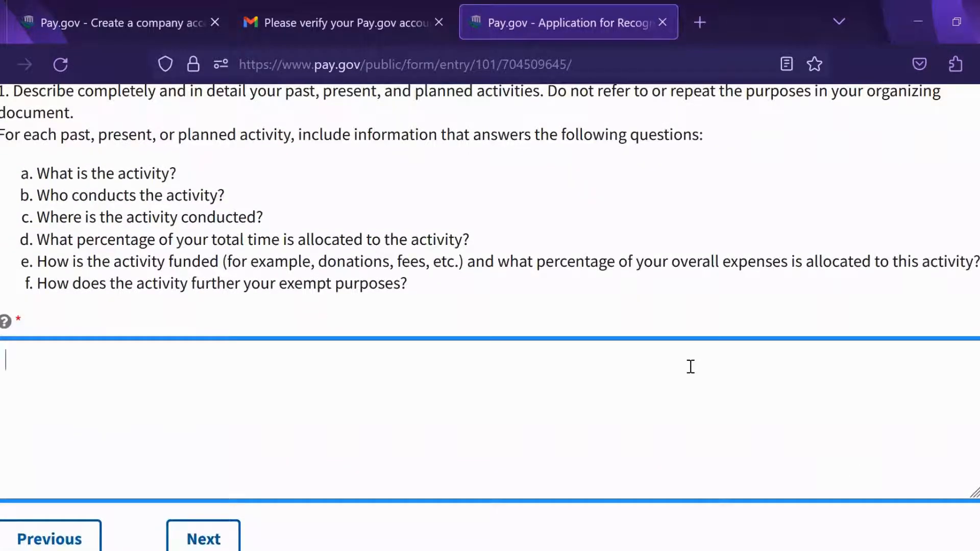
scroll(792, 335, "up", 1)
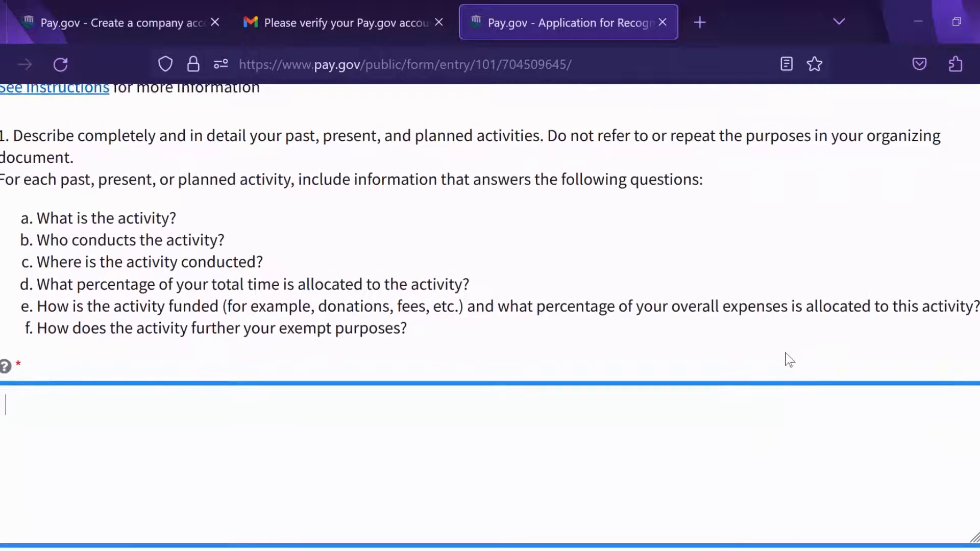
scroll(785, 353, "down", 1)
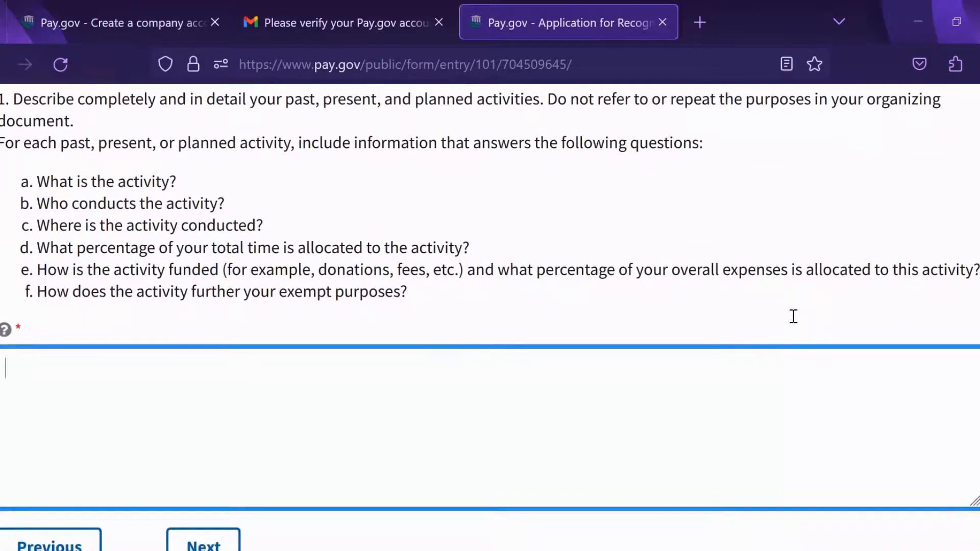
scroll(793, 317, "down", 1)
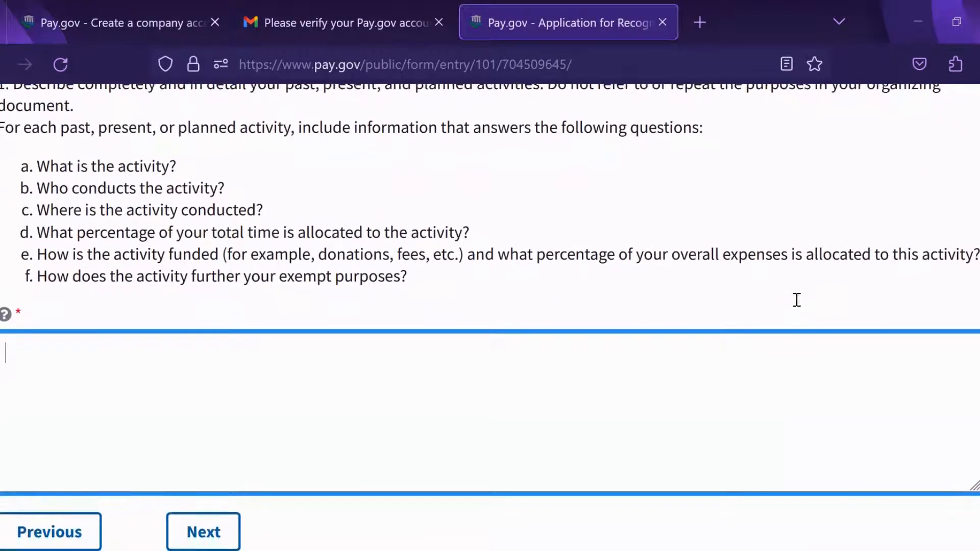
scroll(797, 300, "down", 1)
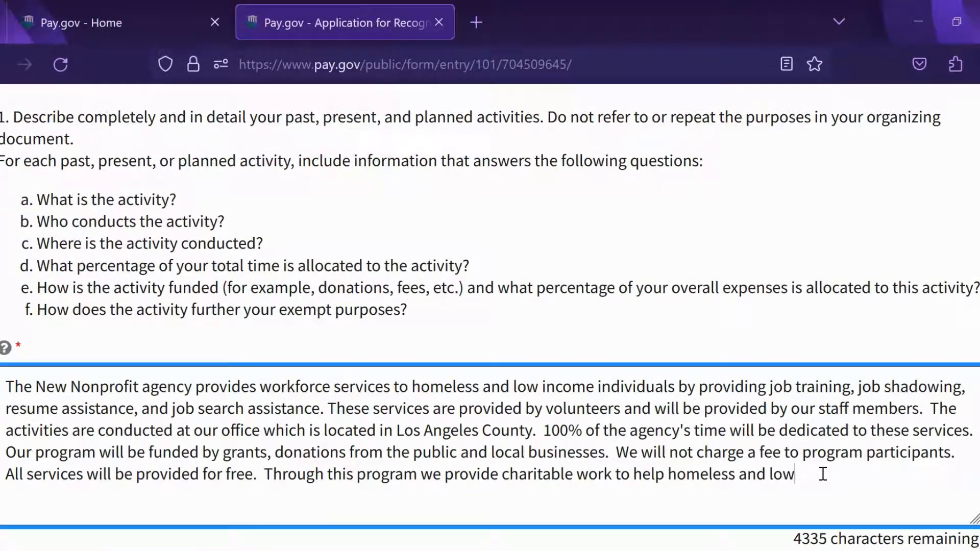
type("income community members for free.")
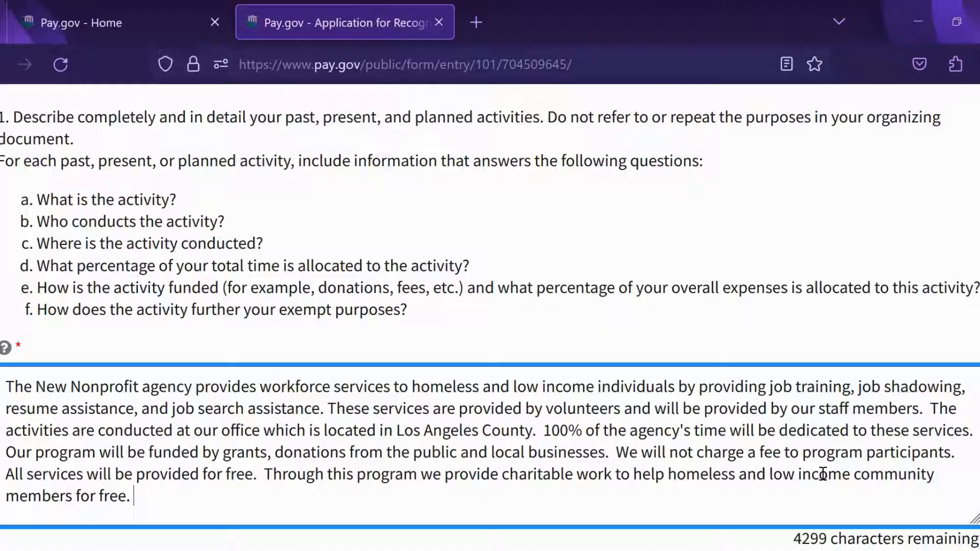
scroll(932, 314, "down", 1)
scroll(932, 314, "down", 2)
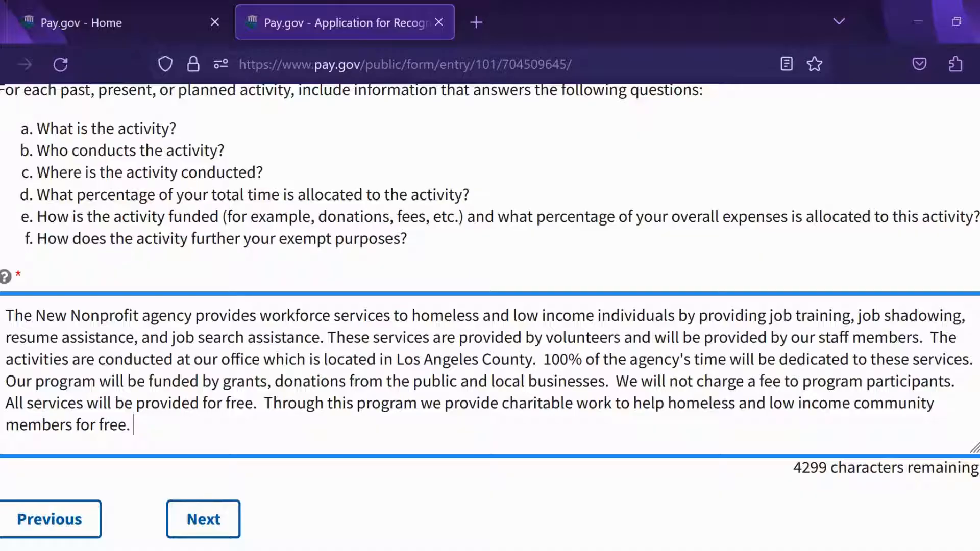
Step: Replace '100%' with 'One hundred percent' in the activity description and advance to page 5 of 12
double_click(812, 466)
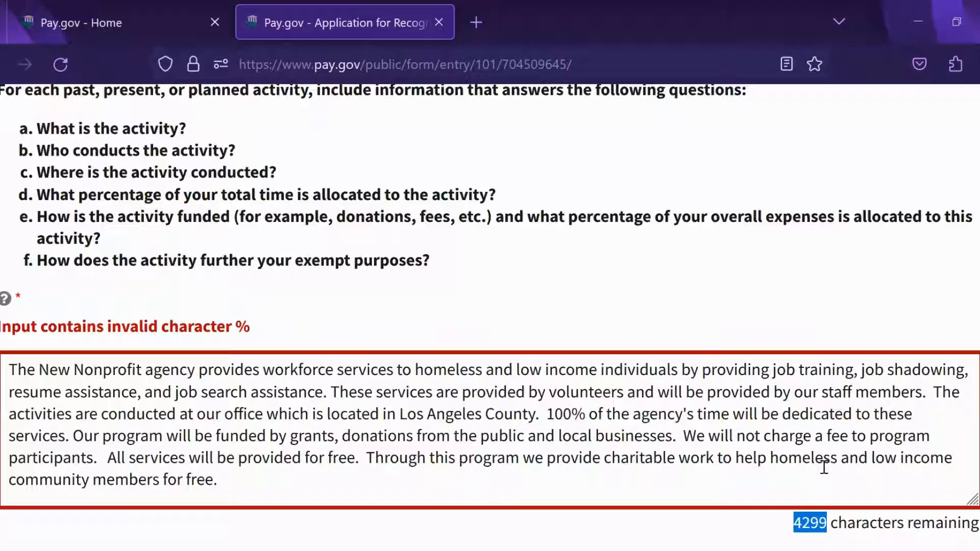
left_click(905, 474)
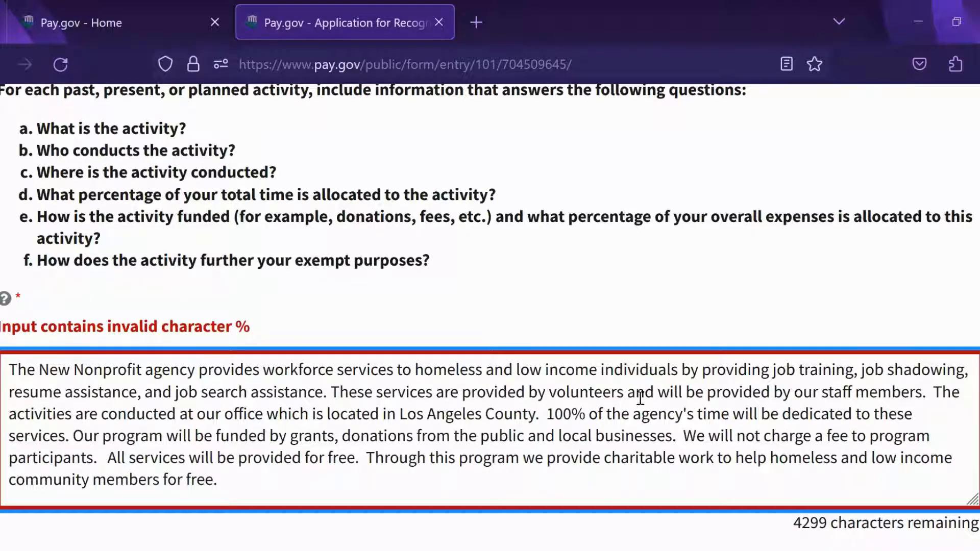
left_click(586, 415)
left_click_drag(586, 415, 547, 415)
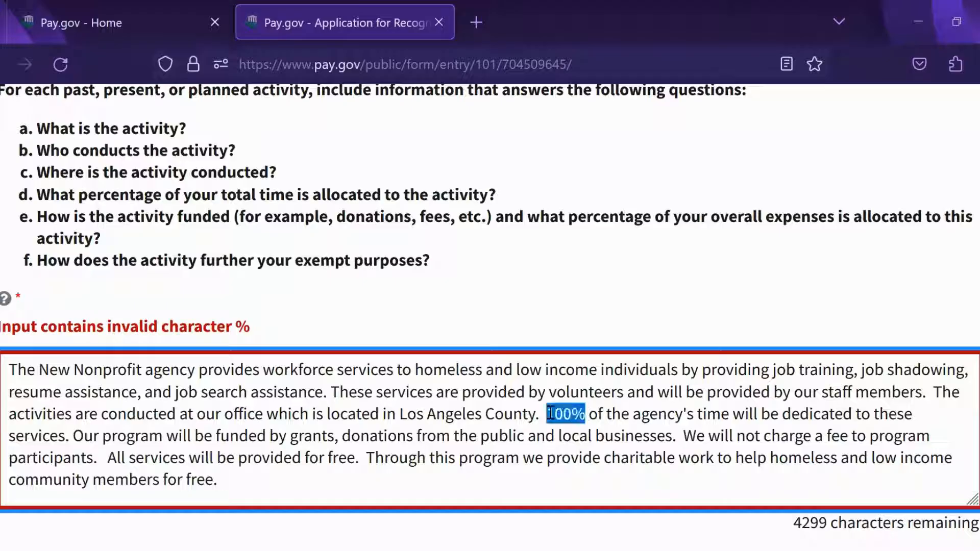
type("O")
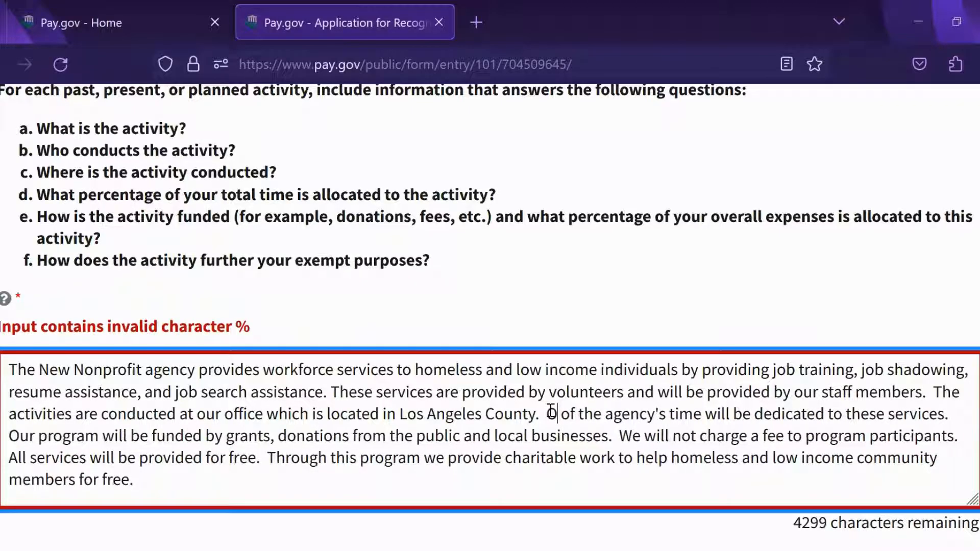
type("ne hundred percent")
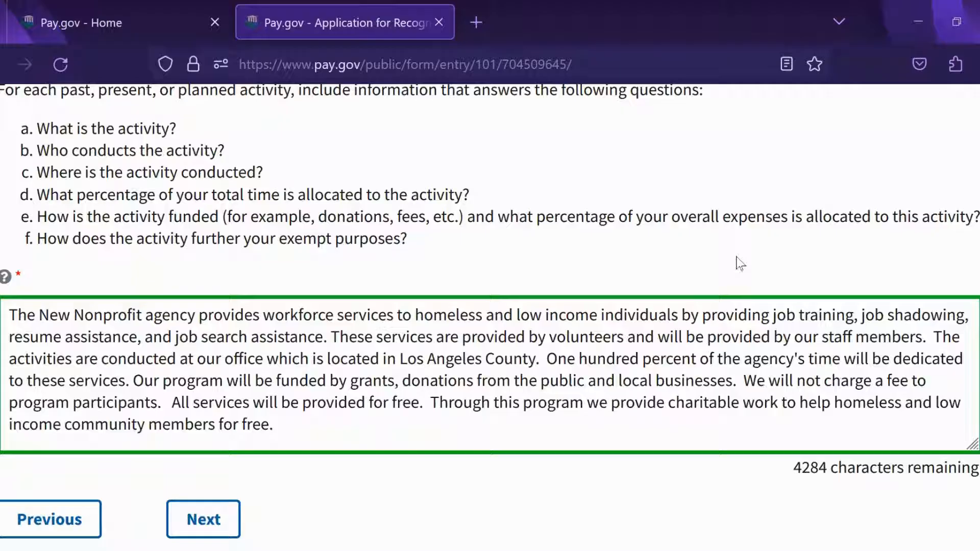
scroll(966, 423, "down", 2)
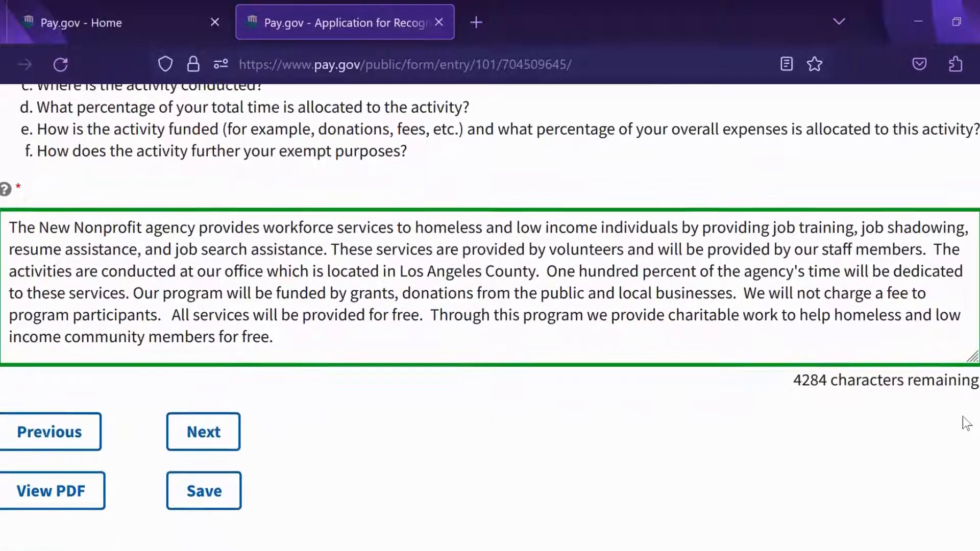
scroll(966, 424, "down", 1)
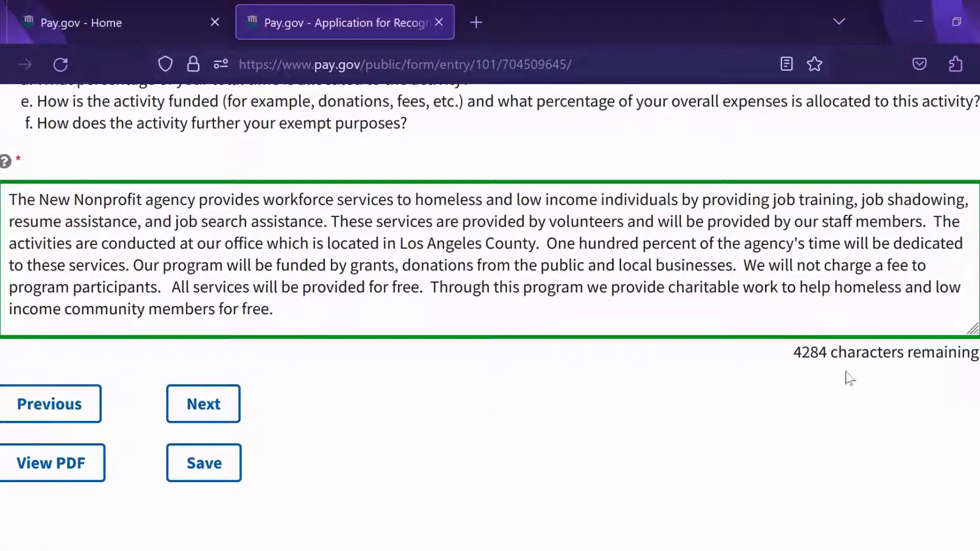
left_click(205, 404)
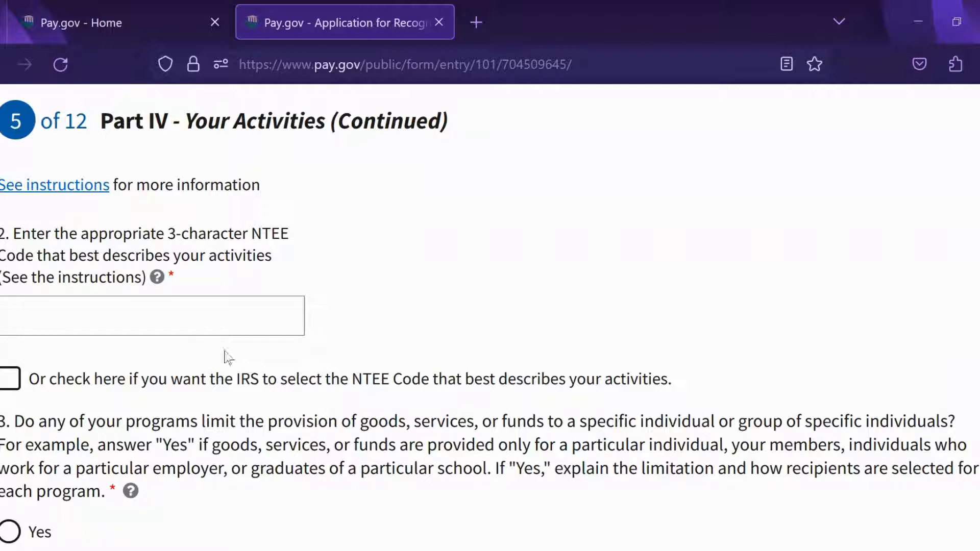
Step: Open the Form 1023 instructions PDF at page 8, where the NTEE code line is explained
left_click(80, 192)
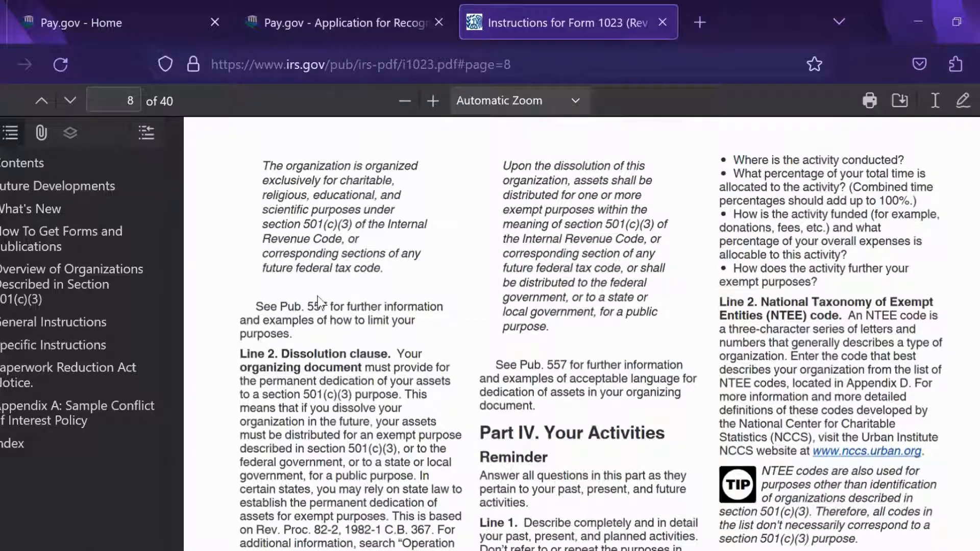
scroll(819, 329, "down", 1)
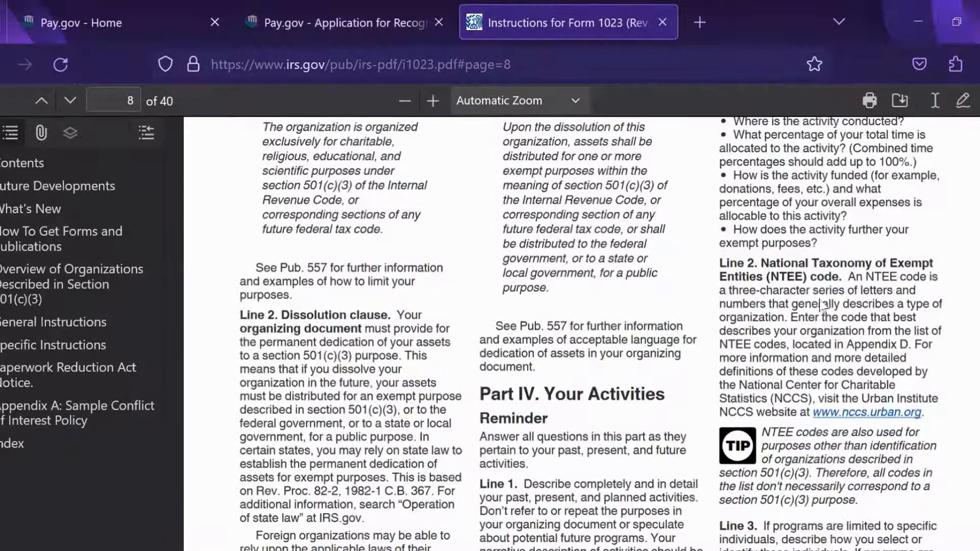
scroll(829, 233, "down", 1)
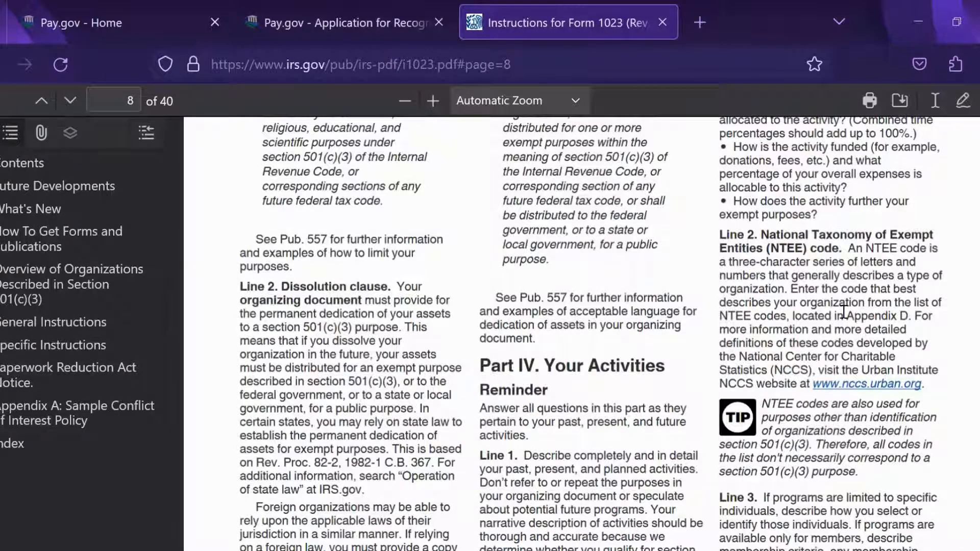
Step: Search the NCCS website for 'ntee code'
left_click(871, 387)
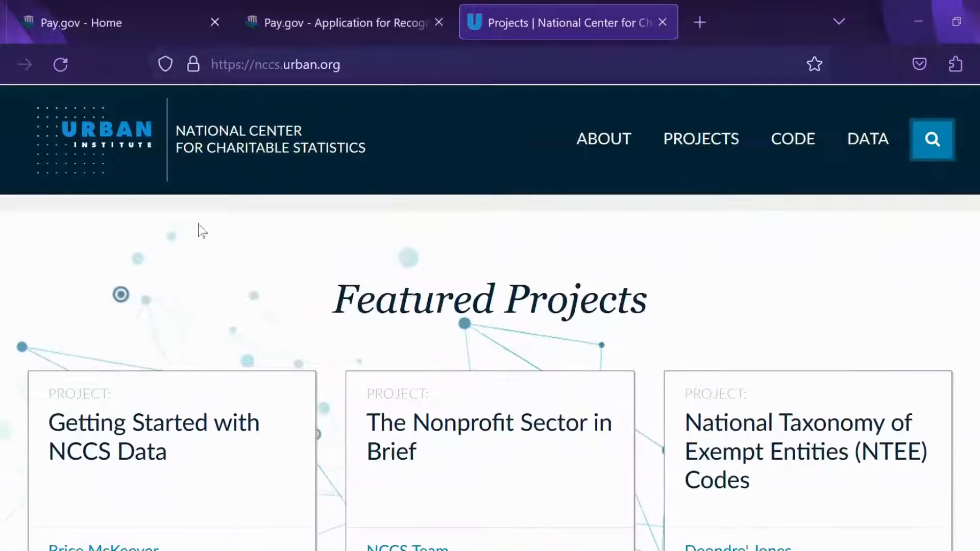
left_click(915, 144)
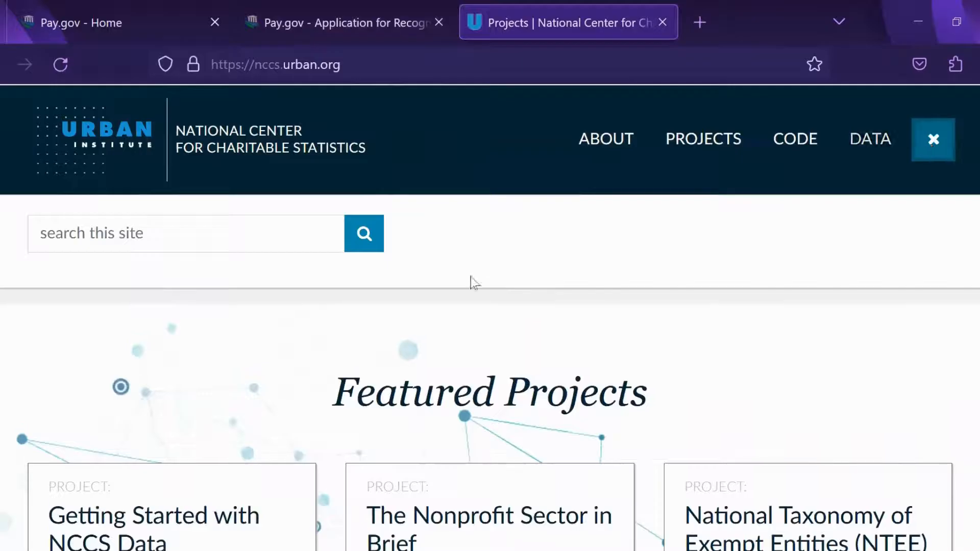
left_click(248, 235)
type("n")
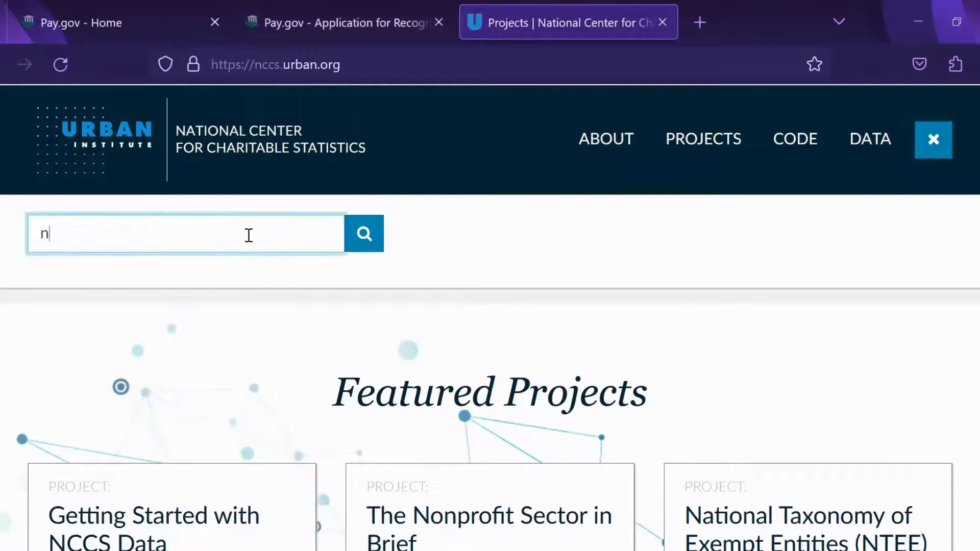
type("tee code")
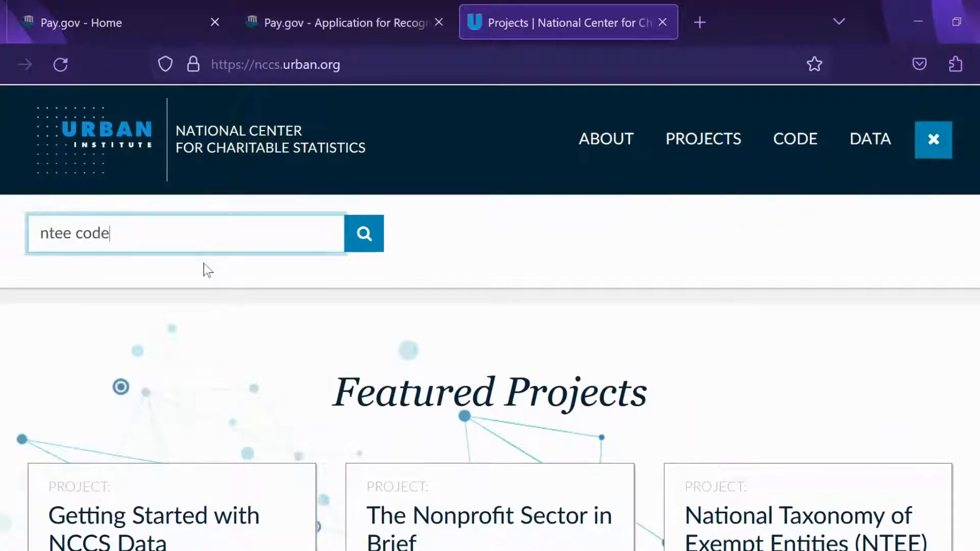
left_click(370, 233)
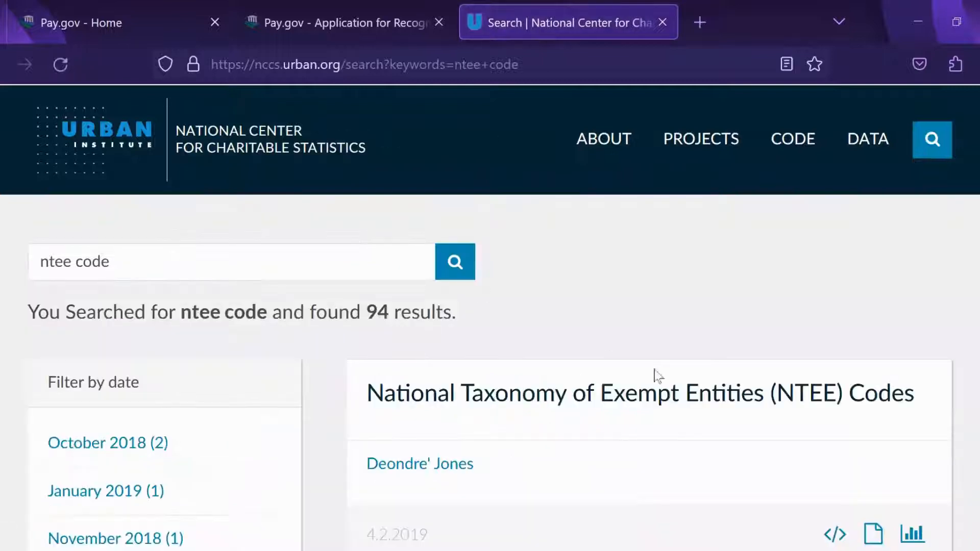
Step: Open the NTEE Codes project page and follow its 'here.' link to the full code list
scroll(938, 286, "down", 2)
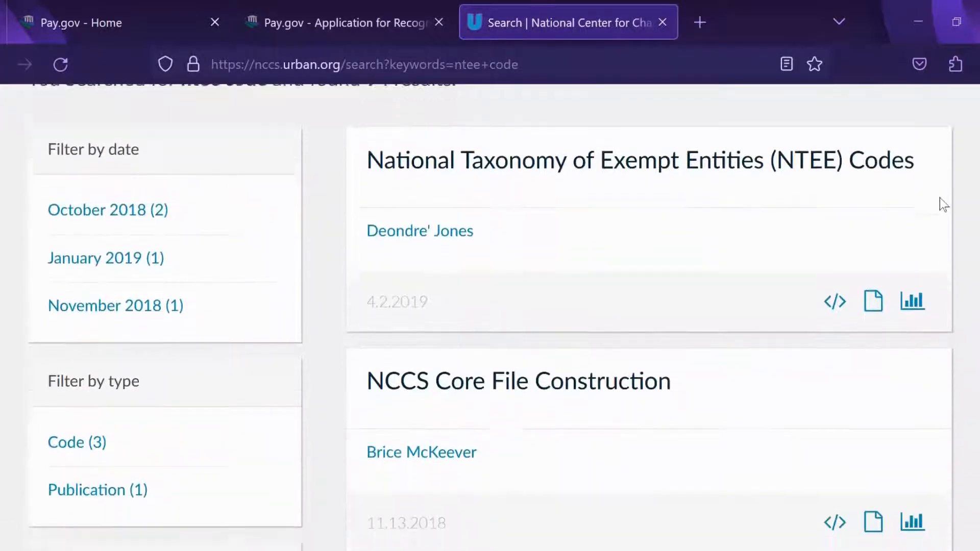
scroll(936, 286, "up", 2)
left_click(936, 284)
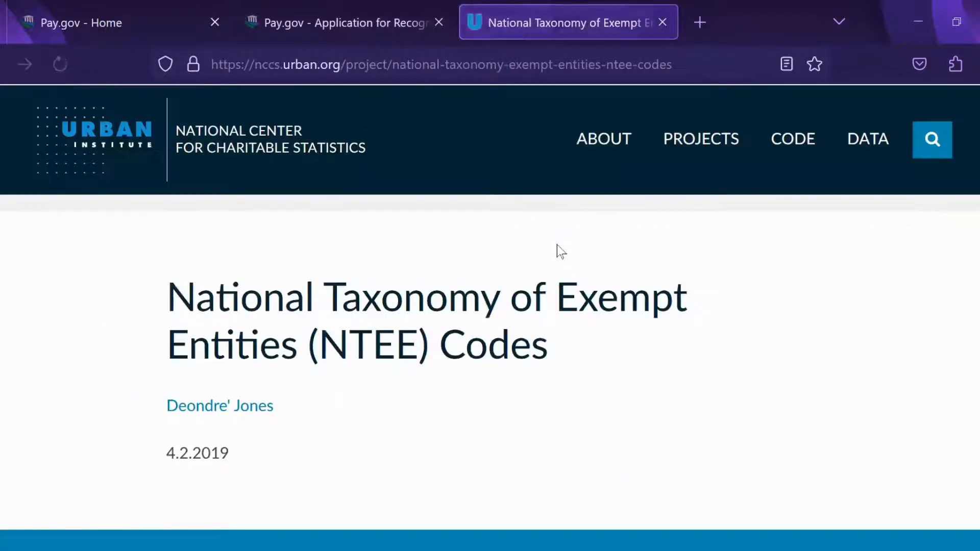
scroll(839, 288, "down", 4)
scroll(842, 294, "down", 8)
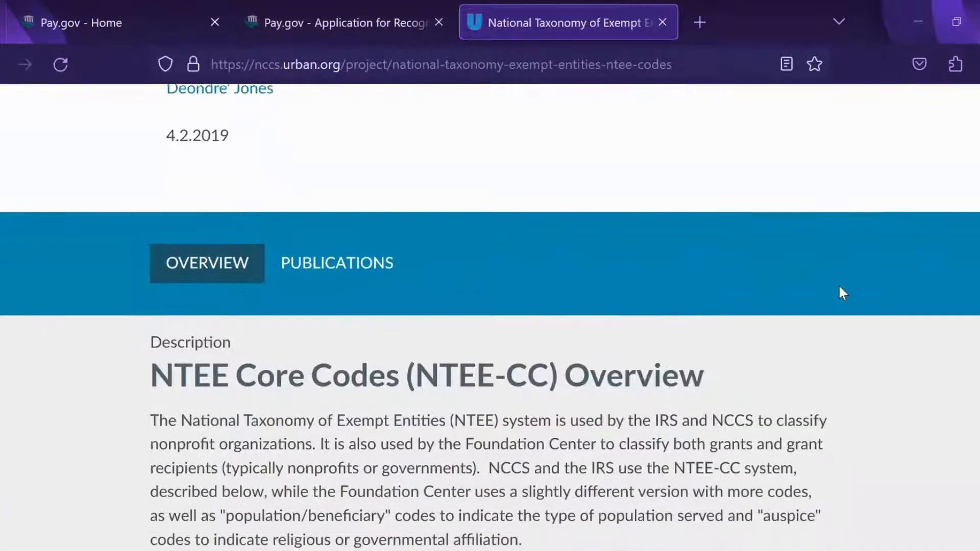
scroll(864, 300, "down", 2)
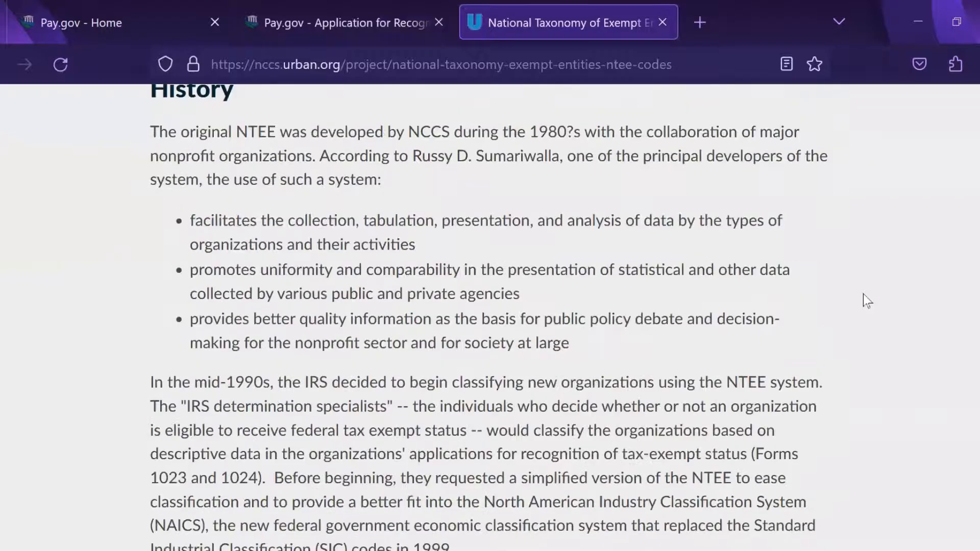
scroll(858, 286, "down", 4)
scroll(861, 286, "down", 7)
scroll(858, 285, "down", 5)
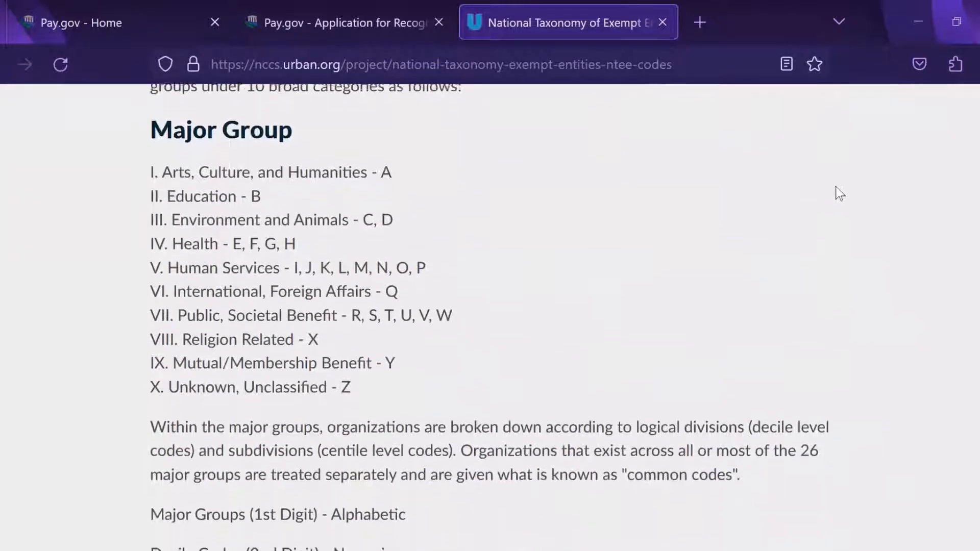
scroll(812, 217, "down", 3)
scroll(809, 215, "down", 12)
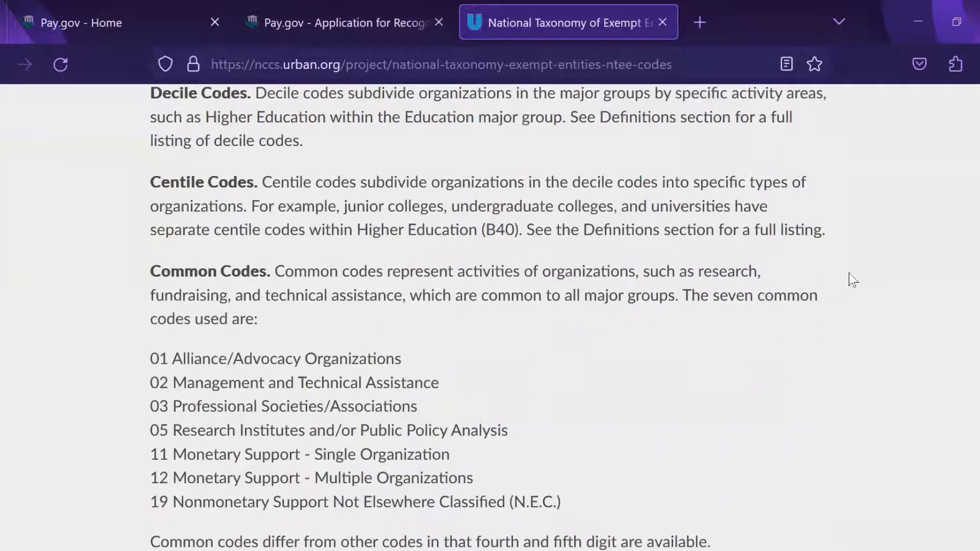
scroll(849, 275, "down", 9)
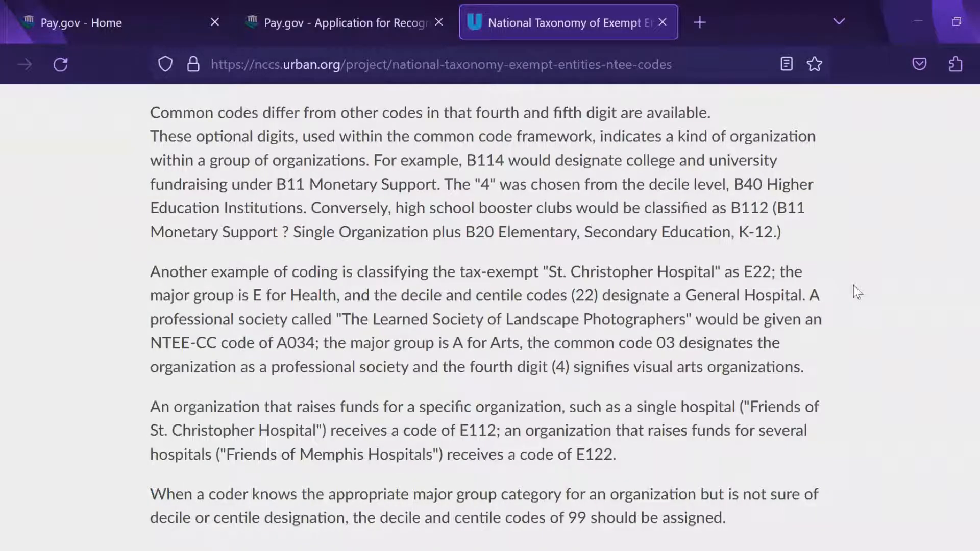
scroll(854, 292, "down", 6)
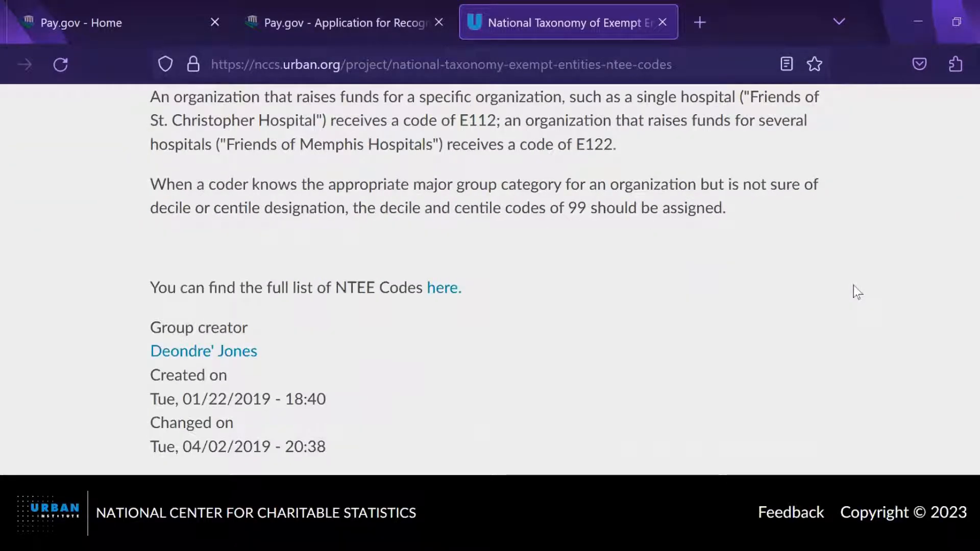
left_click(442, 293)
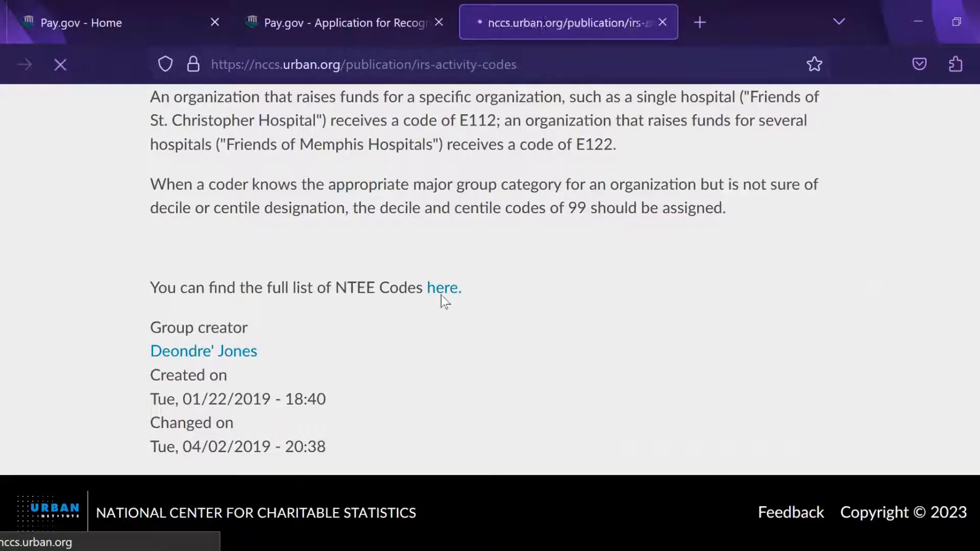
Step: Find 'Job' on the activity codes page and step to J20 Employment Preparation & Procurement
scroll(626, 324, "down", 7)
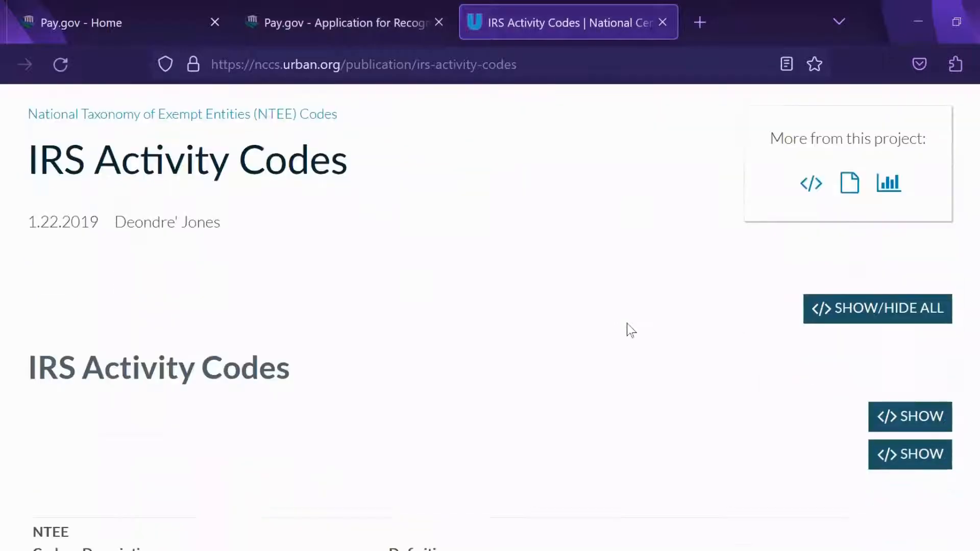
scroll(627, 323, "down", 6)
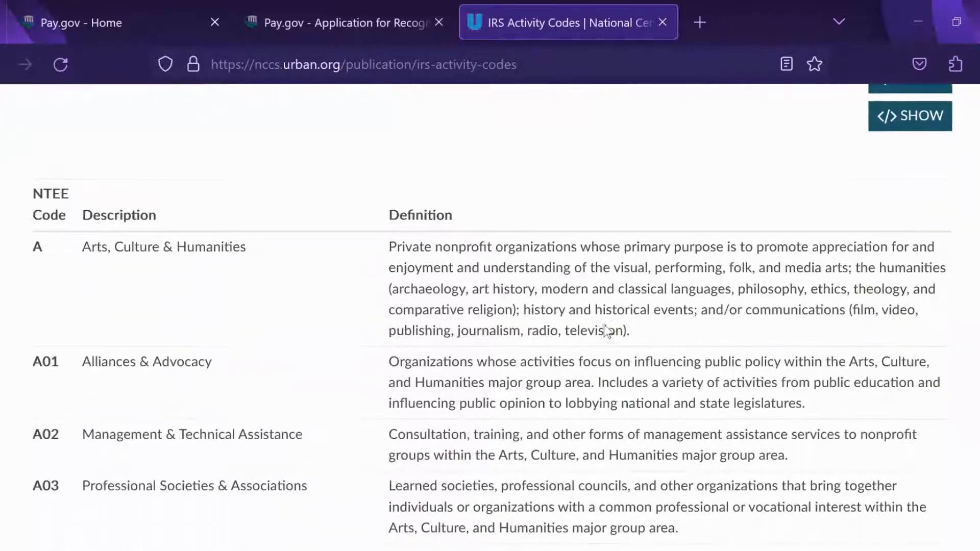
scroll(619, 287, "down", 6)
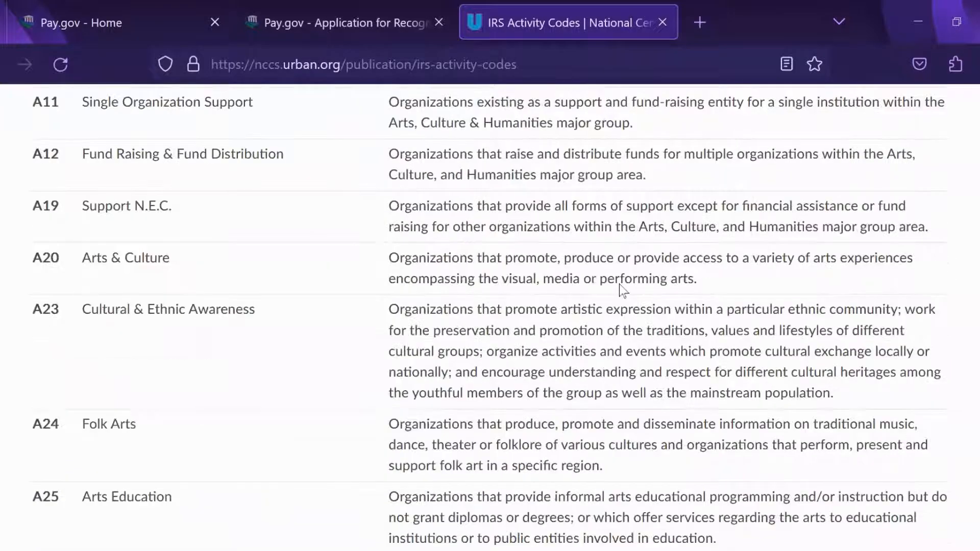
scroll(620, 286, "down", 3)
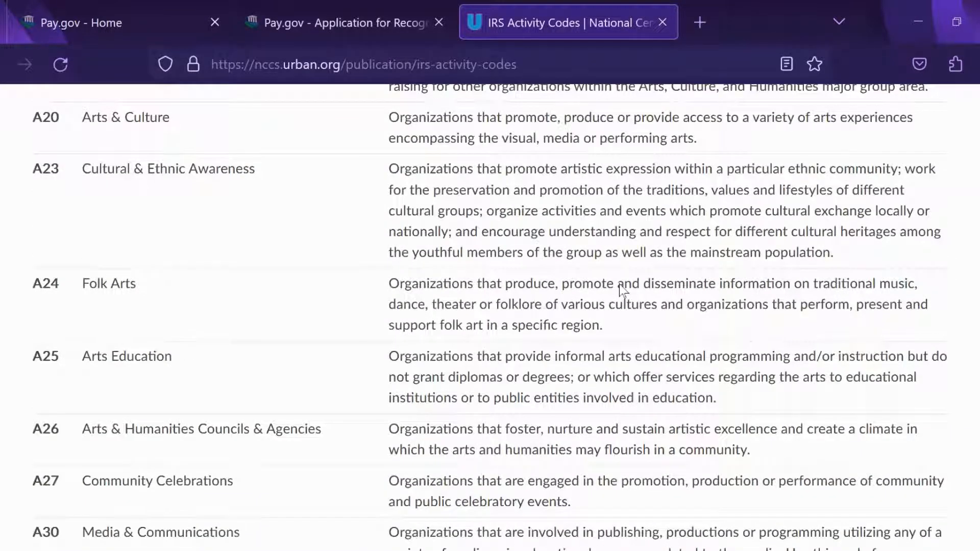
scroll(620, 284, "down", 1)
key("ctrl+f")
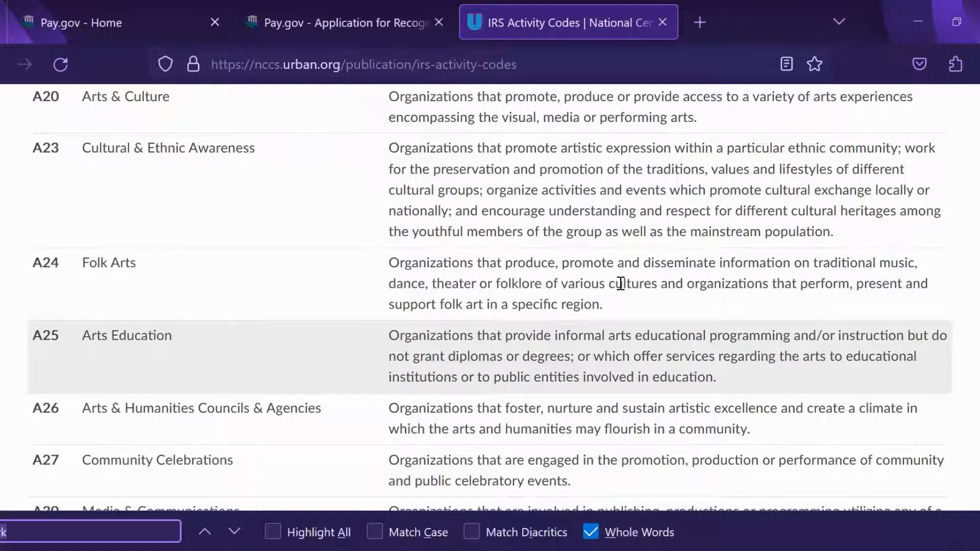
key("Return")
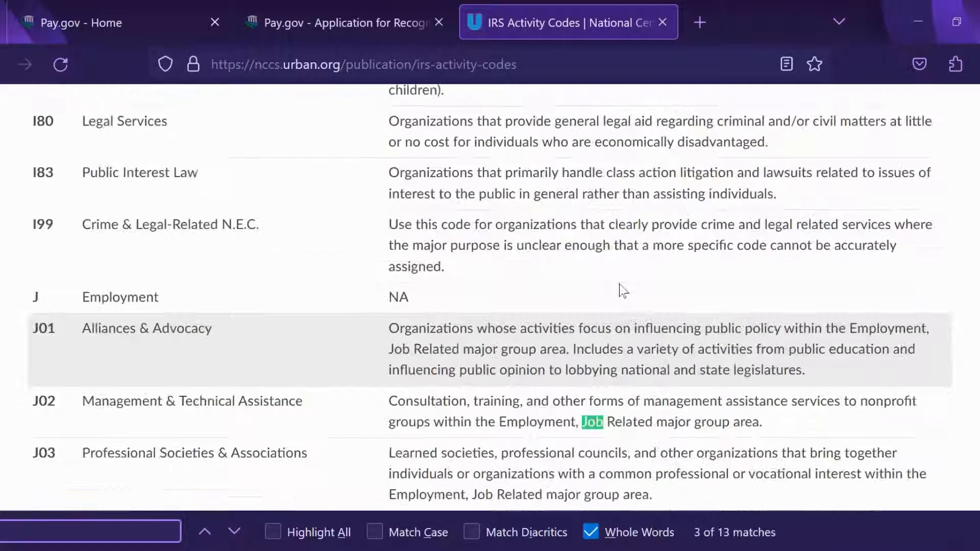
key("Return")
key("Return")
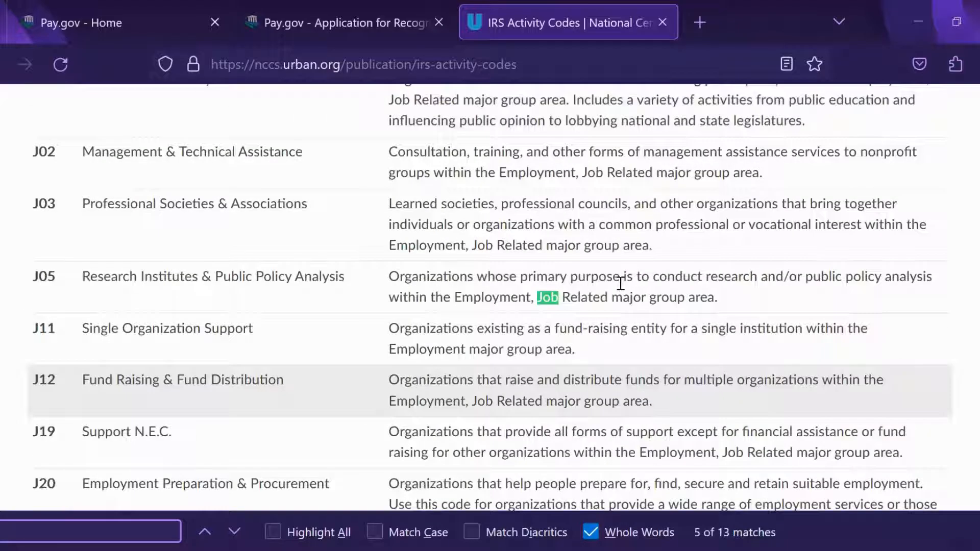
key("Return")
key("Return")
key("Return")
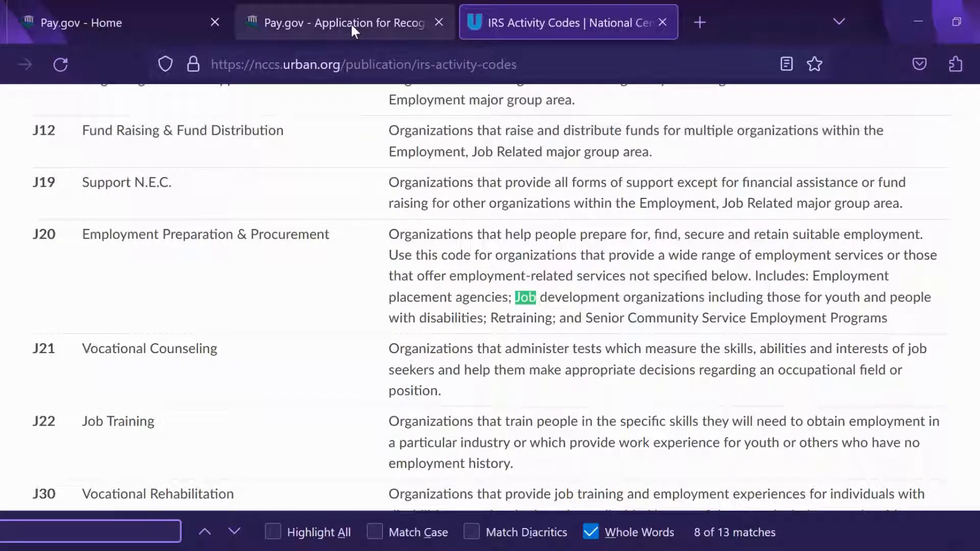
Step: Back on the Form 1023 application, enter J20 as the NTEE code
left_click(350, 23)
left_click(149, 325)
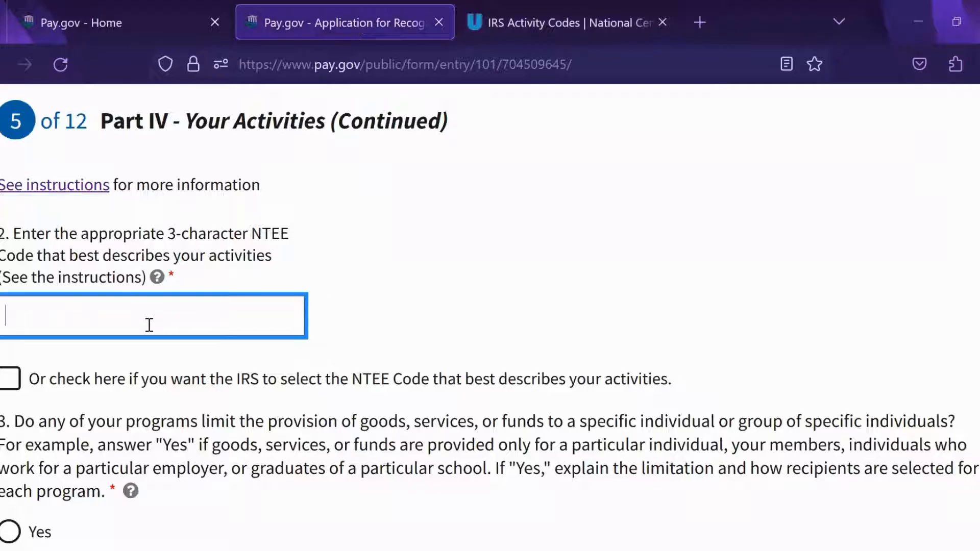
type("J20")
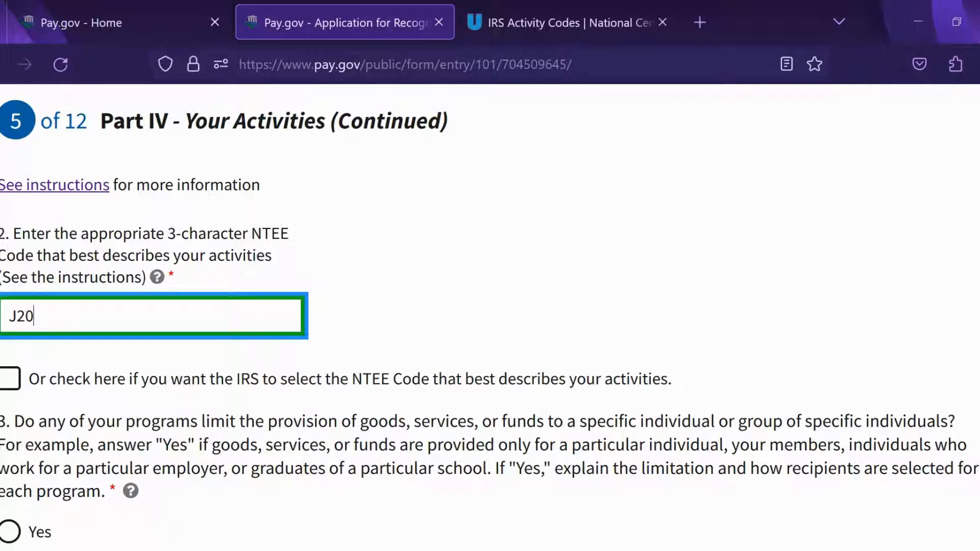
scroll(490, 316, "down", 4)
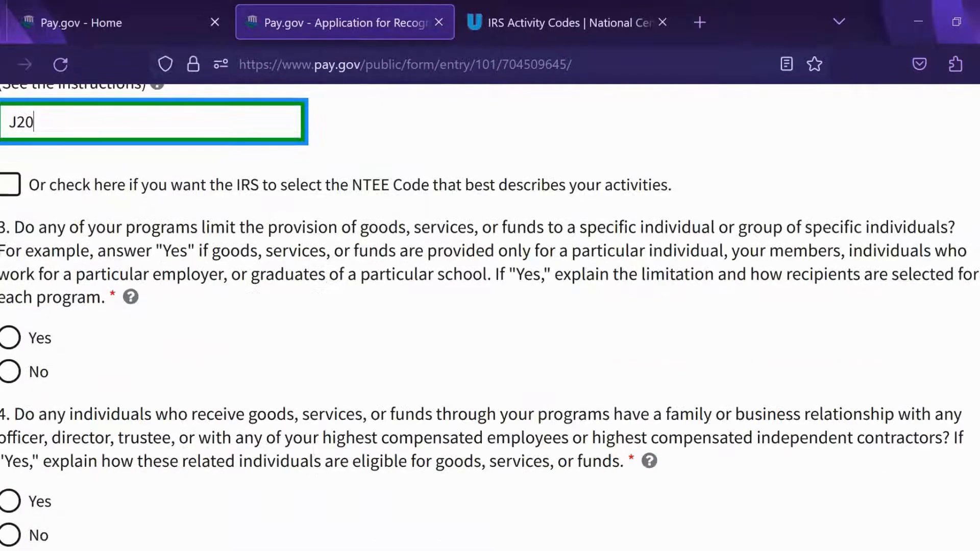
scroll(490, 316, "down", 1)
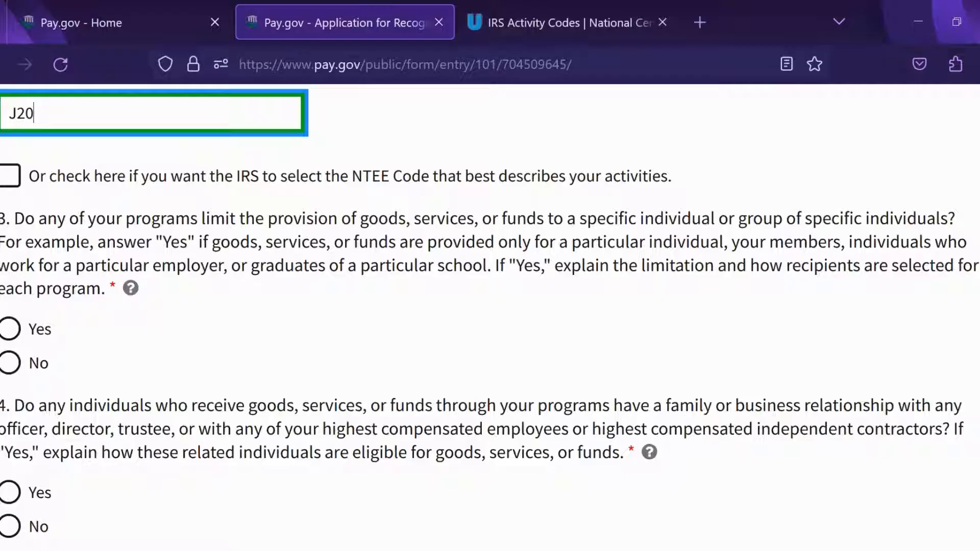
Step: Answer No to question 3 on limiting goods, services or funds to specific individuals
left_click(802, 330)
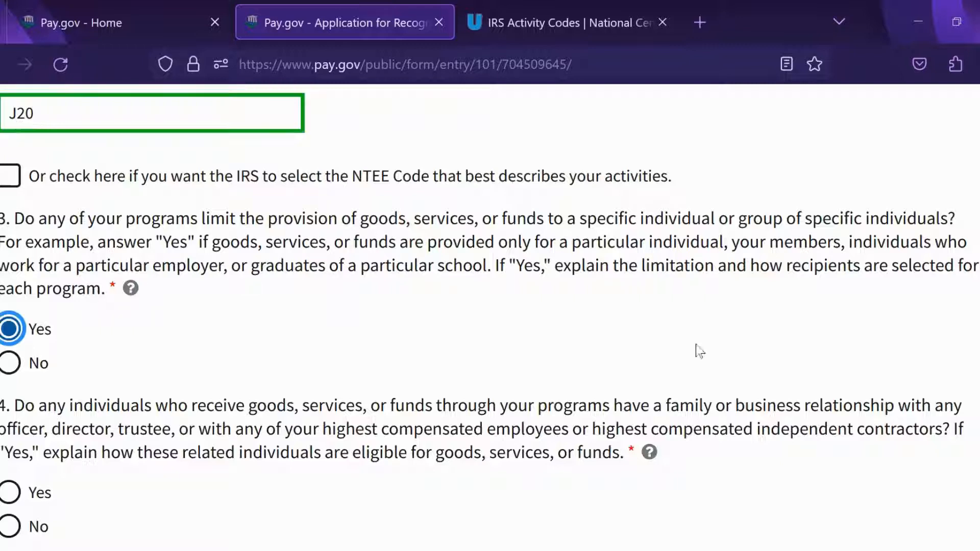
left_click(9, 362)
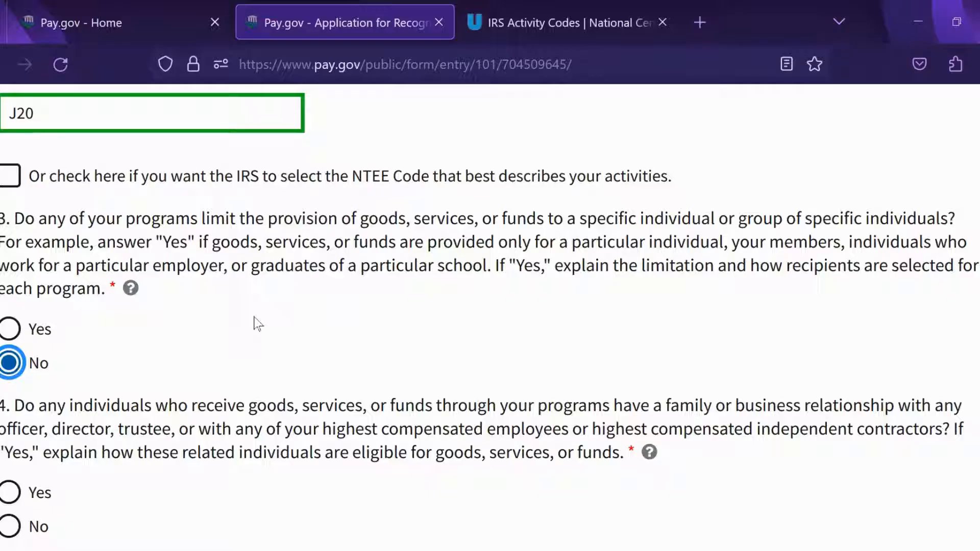
scroll(255, 324, "down", 2)
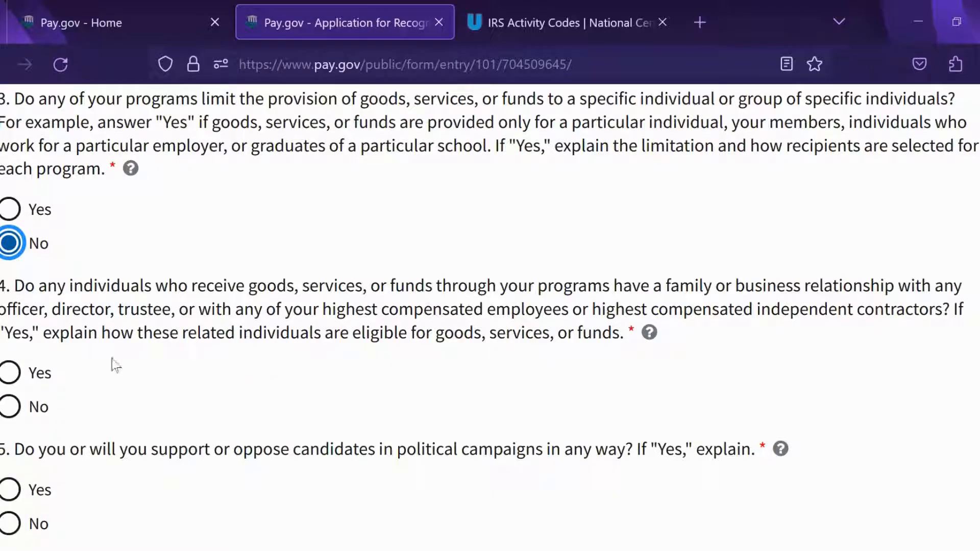
Step: Answer No to questions 4–7: related recipients, political campaigns, legislation and intellectual property
left_click(12, 409)
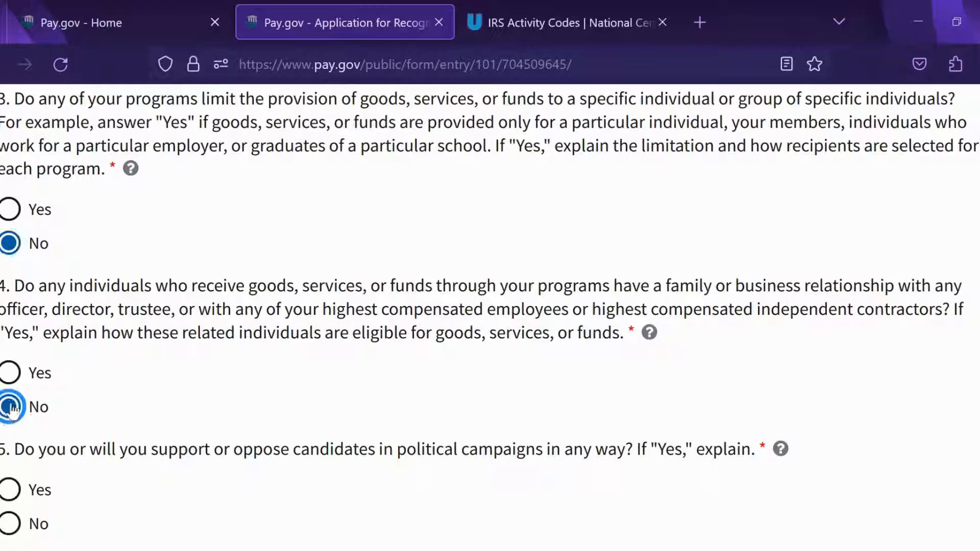
scroll(908, 323, "down", 3)
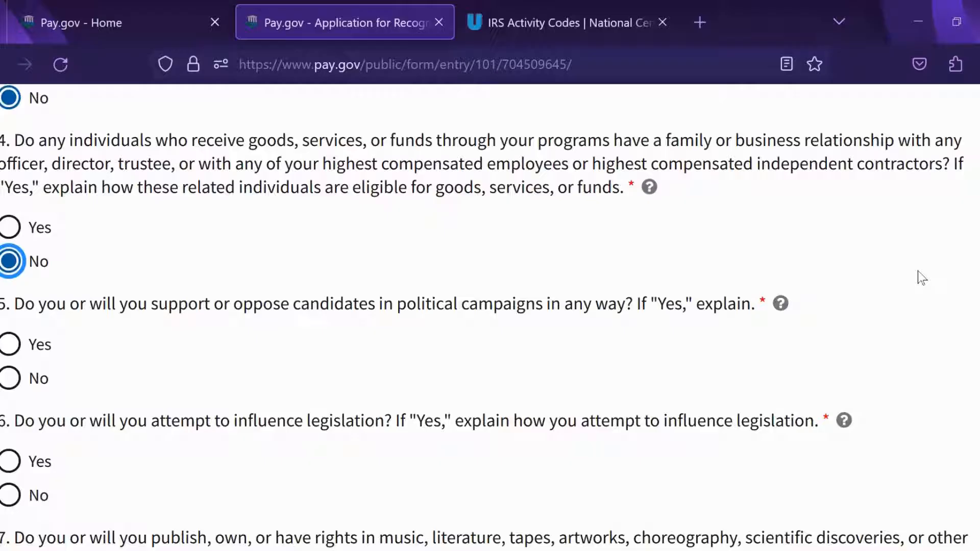
left_click(10, 378)
scroll(526, 255, "down", 3)
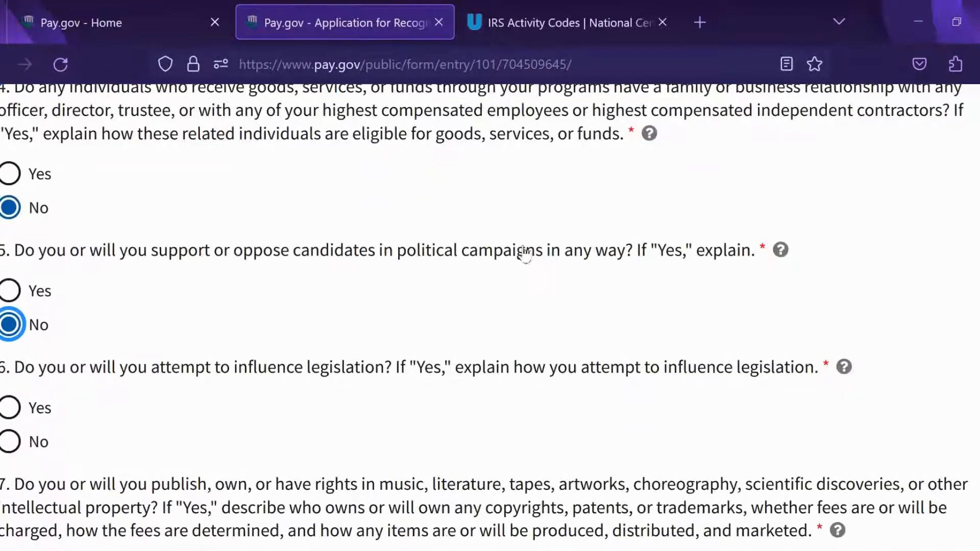
scroll(527, 239, "down", 1)
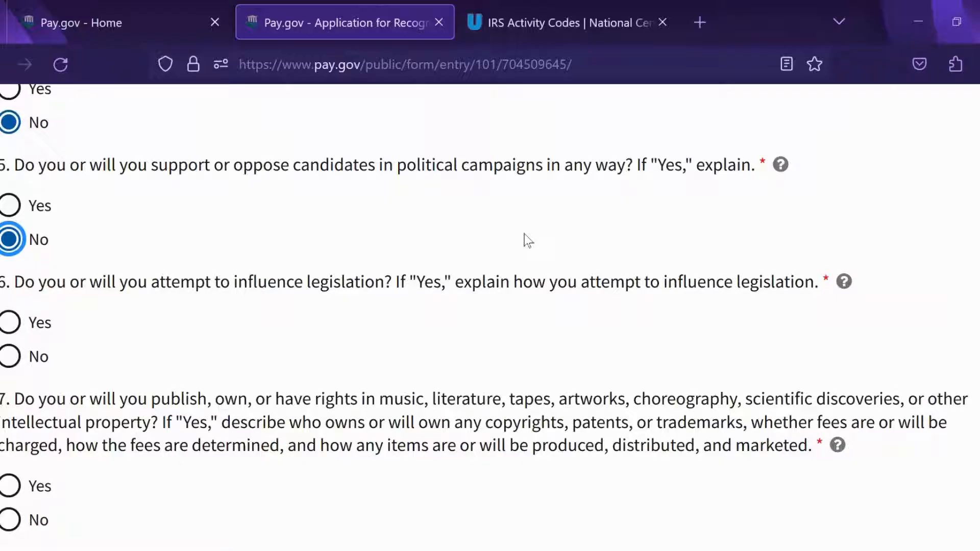
left_click(10, 356)
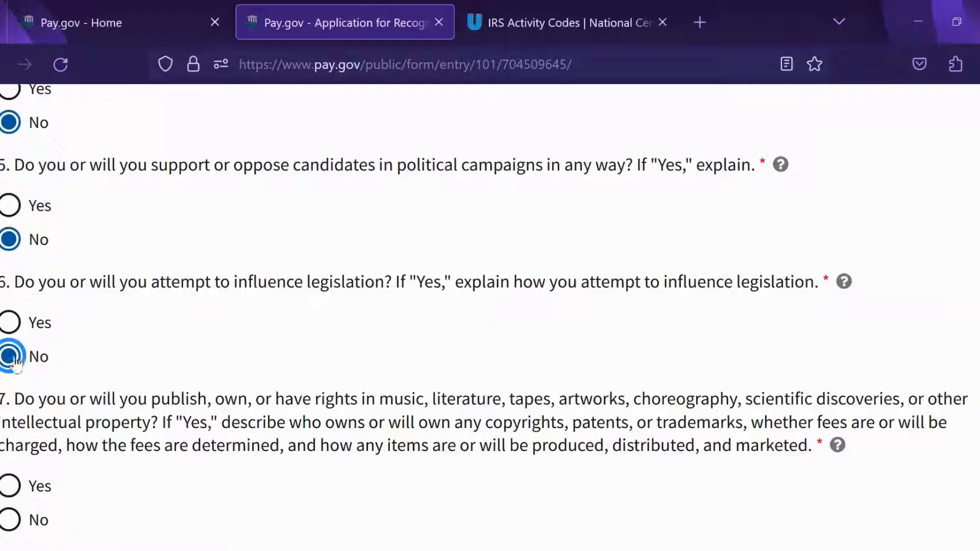
scroll(454, 266, "down", 3)
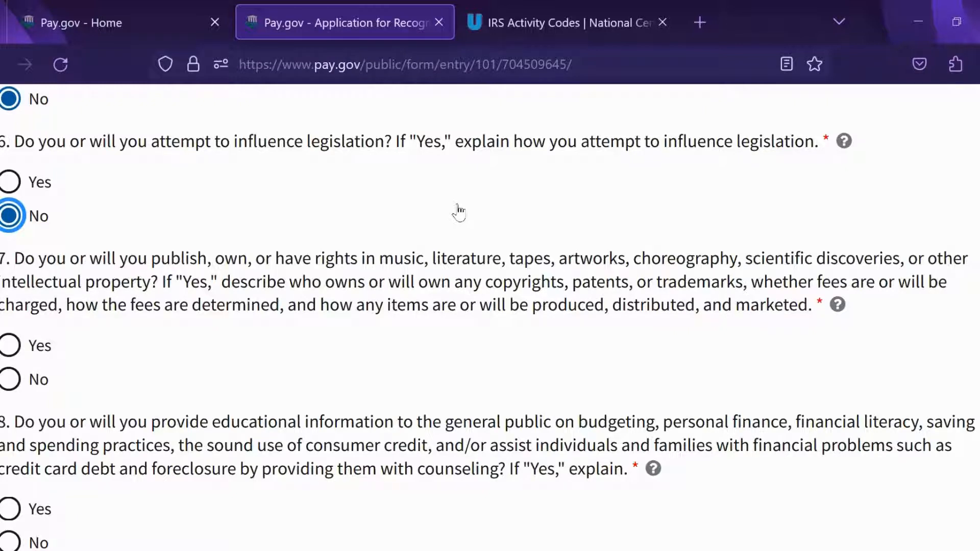
left_click(29, 380)
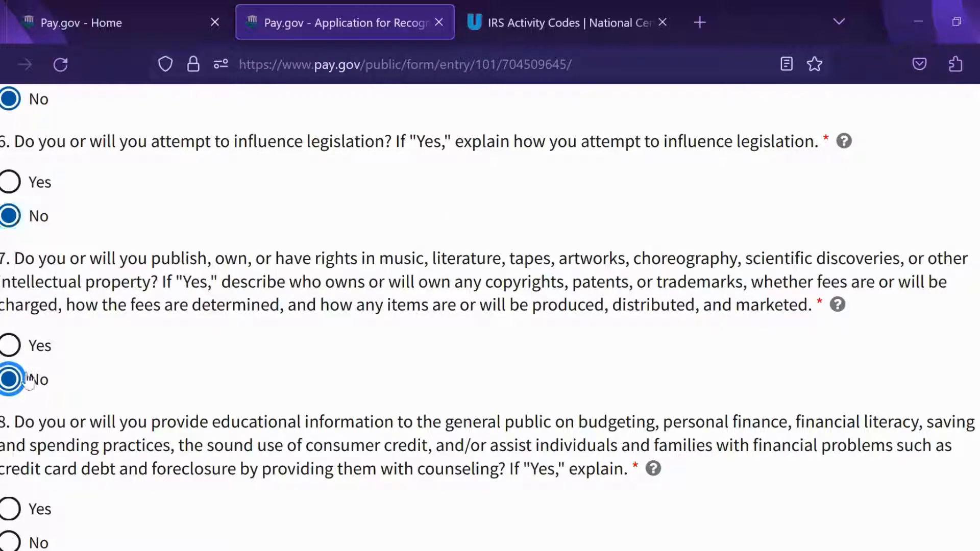
scroll(531, 250, "down", 3)
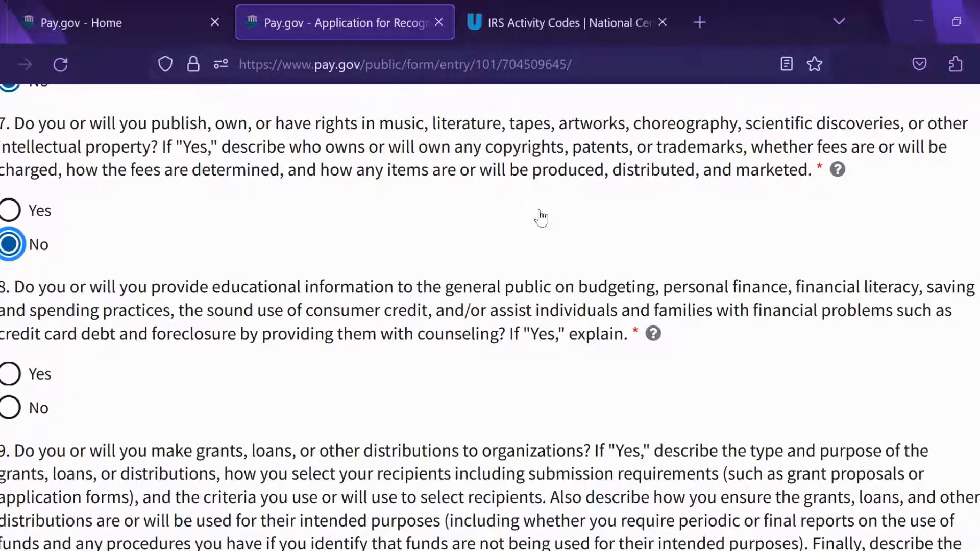
scroll(541, 218, "down", 1)
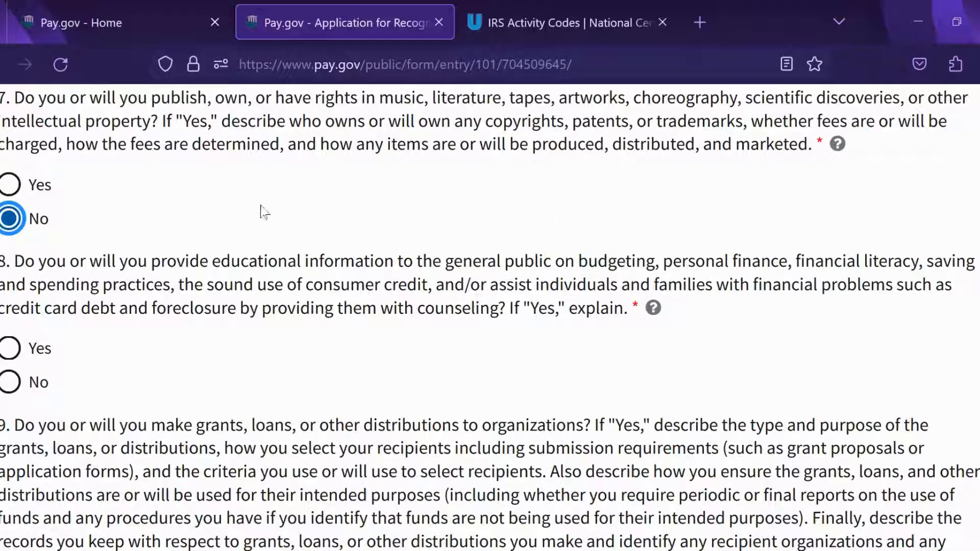
Step: Answer No to questions 8–10: financial education, grants and loans, and foreign operations
left_click(9, 348)
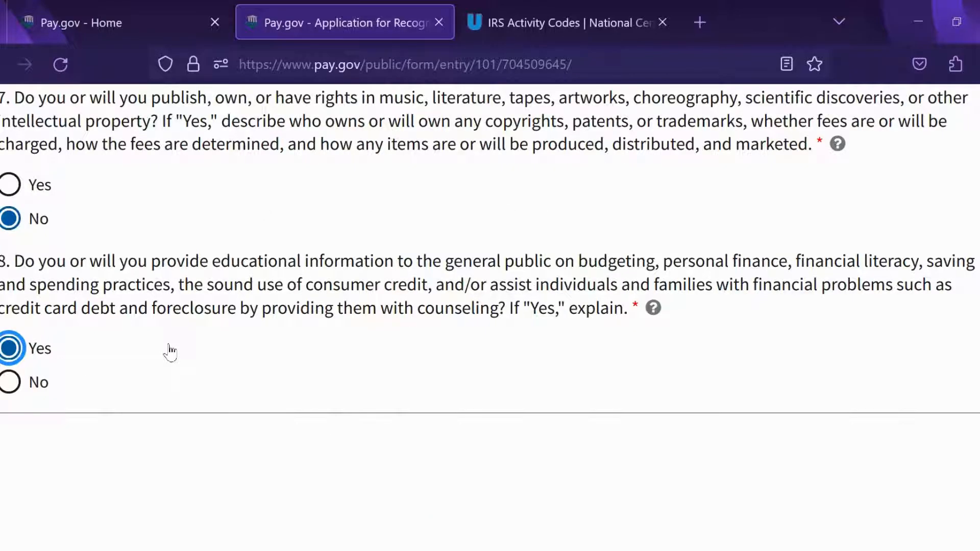
left_click(822, 386)
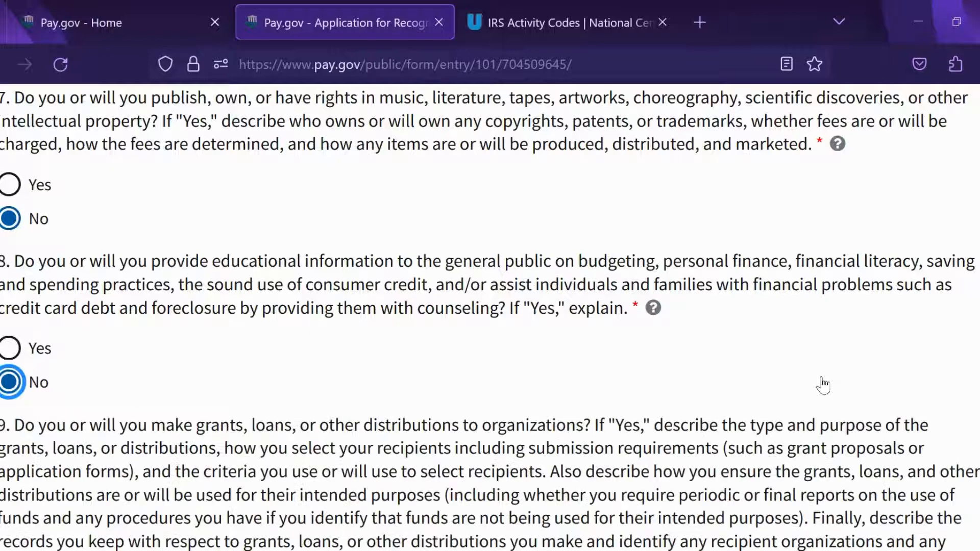
scroll(835, 235, "down", 3)
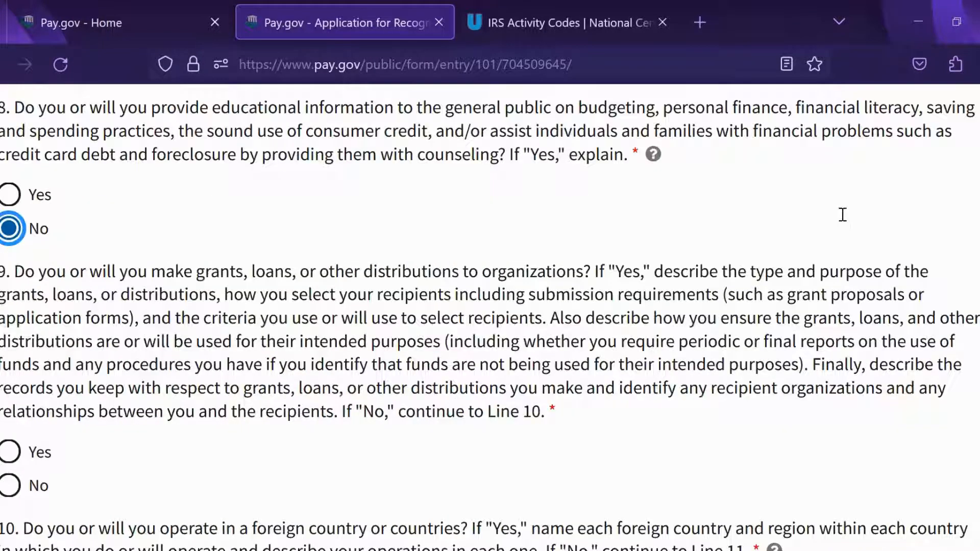
scroll(843, 214, "down", 1)
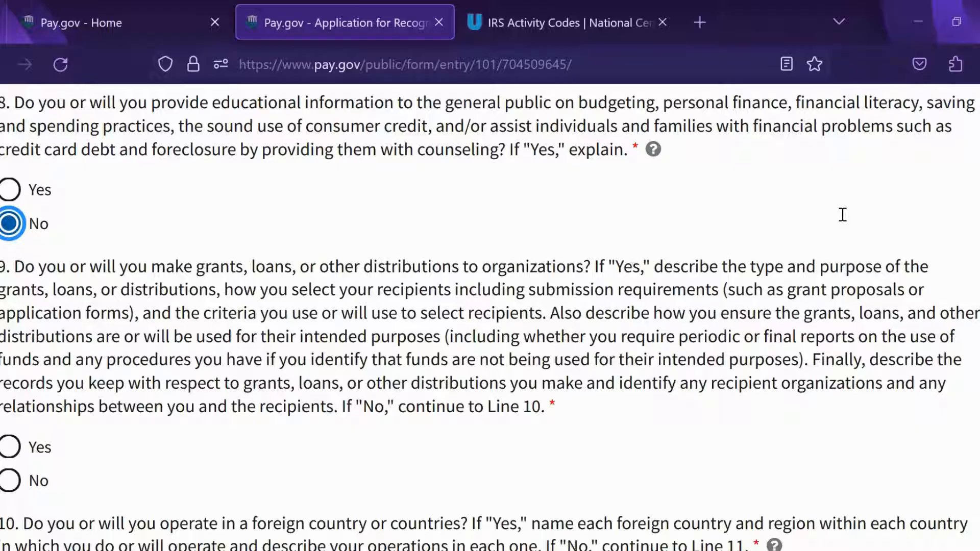
left_click(17, 485)
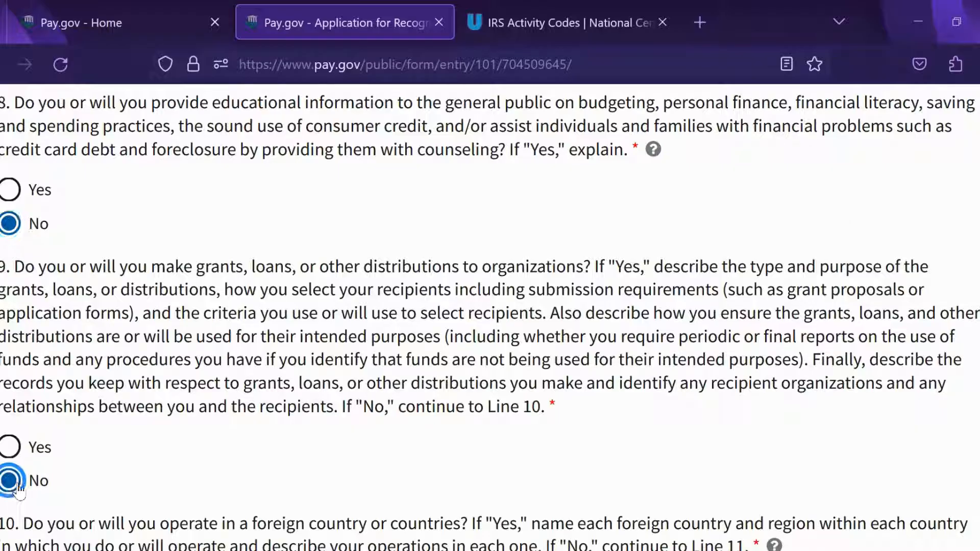
scroll(893, 378, "down", 2)
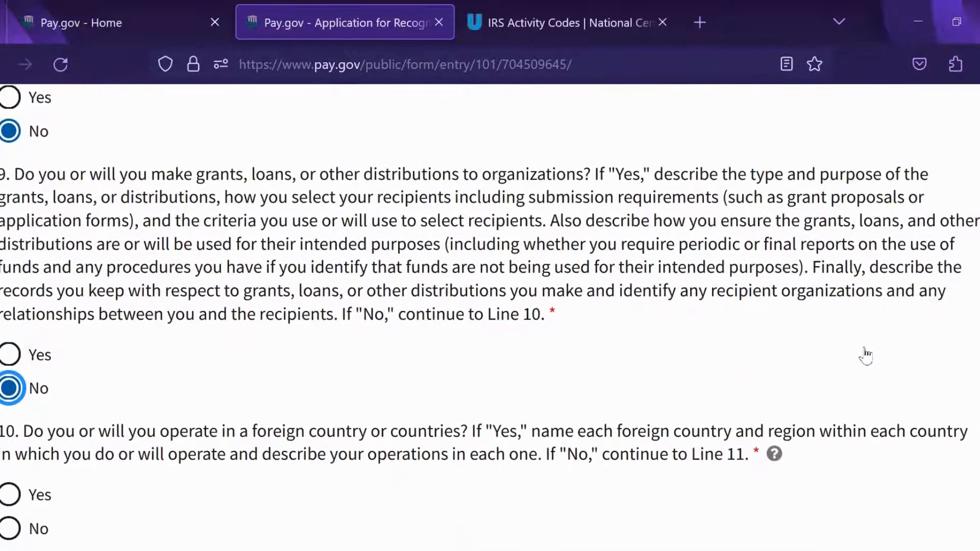
scroll(870, 342, "down", 2)
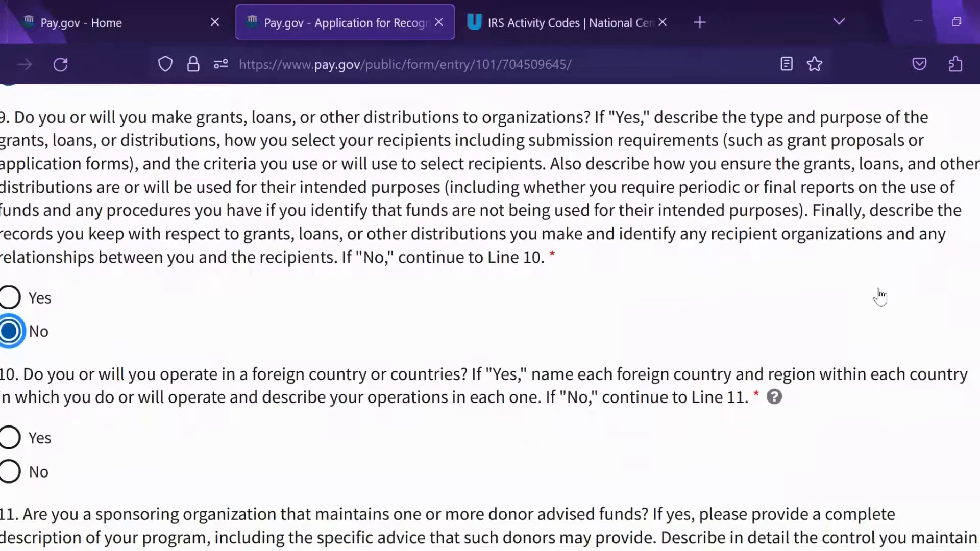
scroll(889, 255, "down", 1)
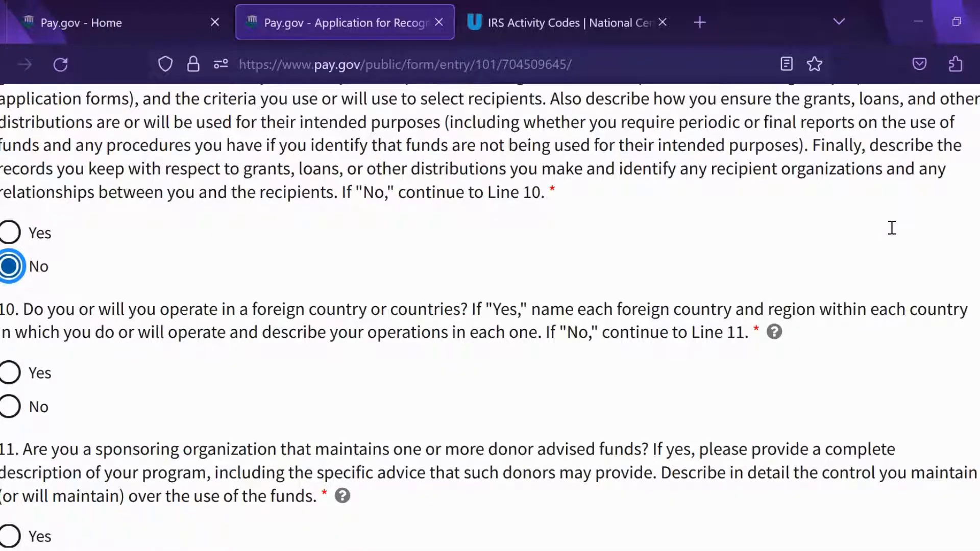
left_click(9, 407)
scroll(651, 317, "down", 3)
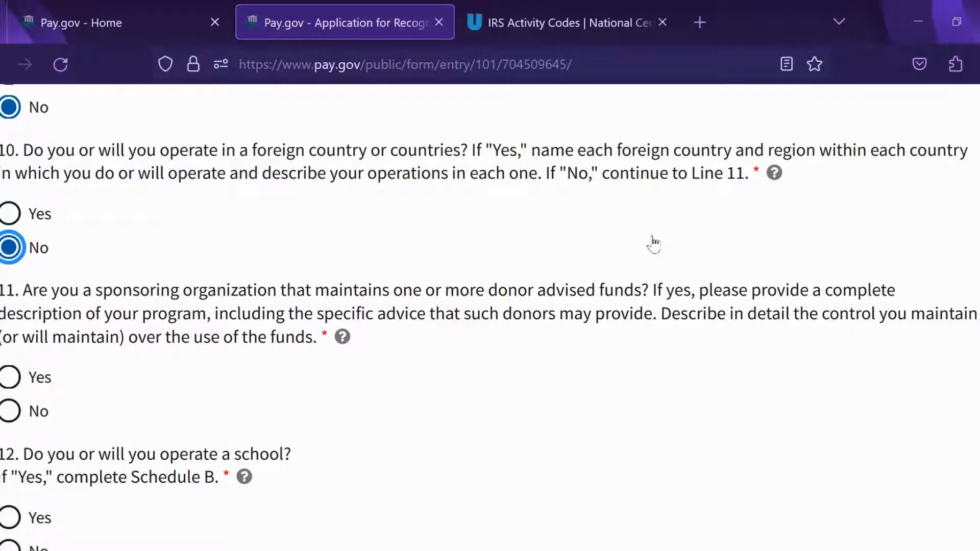
Step: Answer No for donor advised funds, school, hospital care, low-income housing and scholarships
left_click(9, 411)
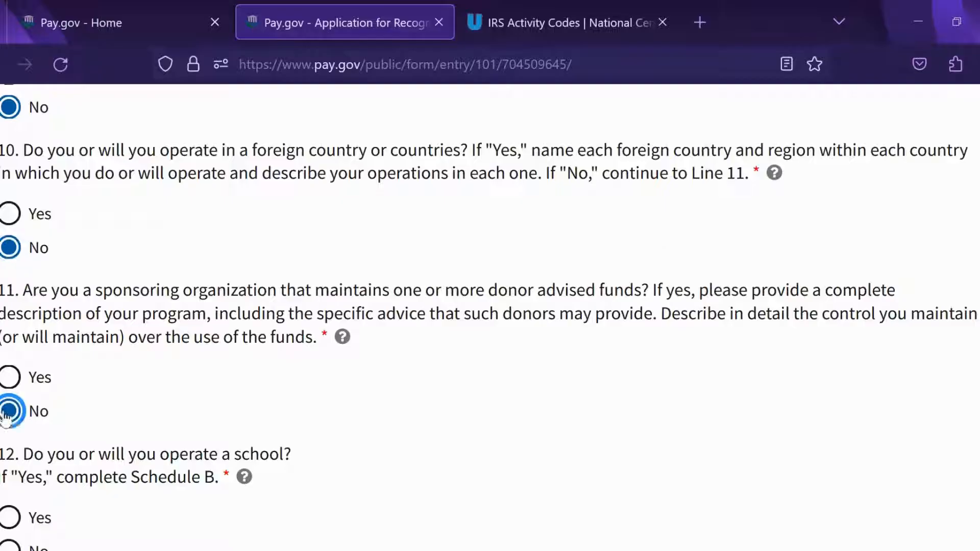
scroll(650, 256, "down", 3)
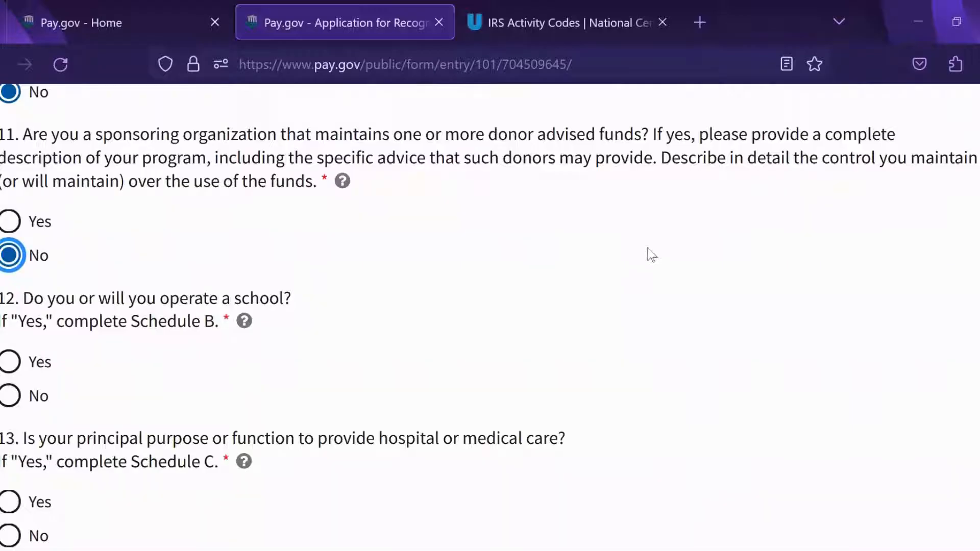
left_click(9, 396)
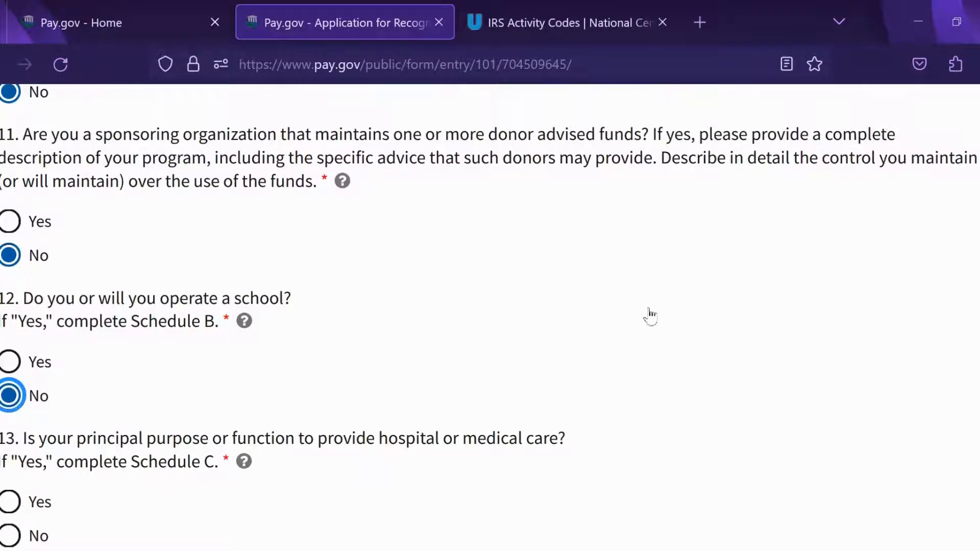
scroll(664, 255, "down", 3)
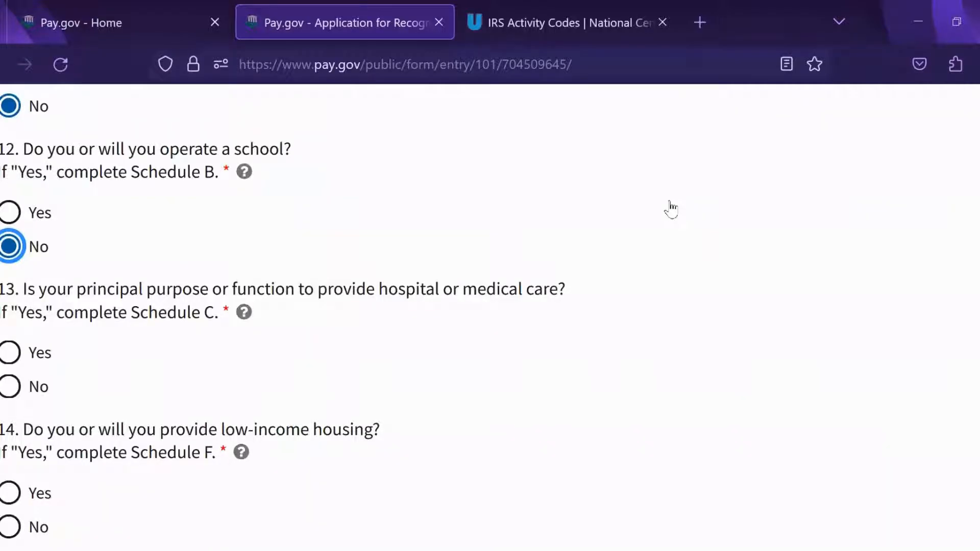
left_click(10, 387)
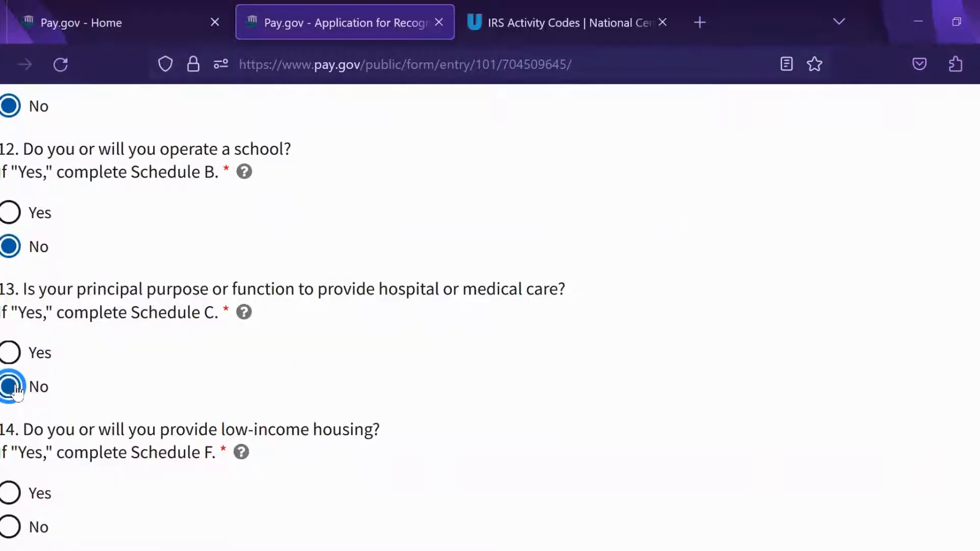
scroll(718, 291, "down", 3)
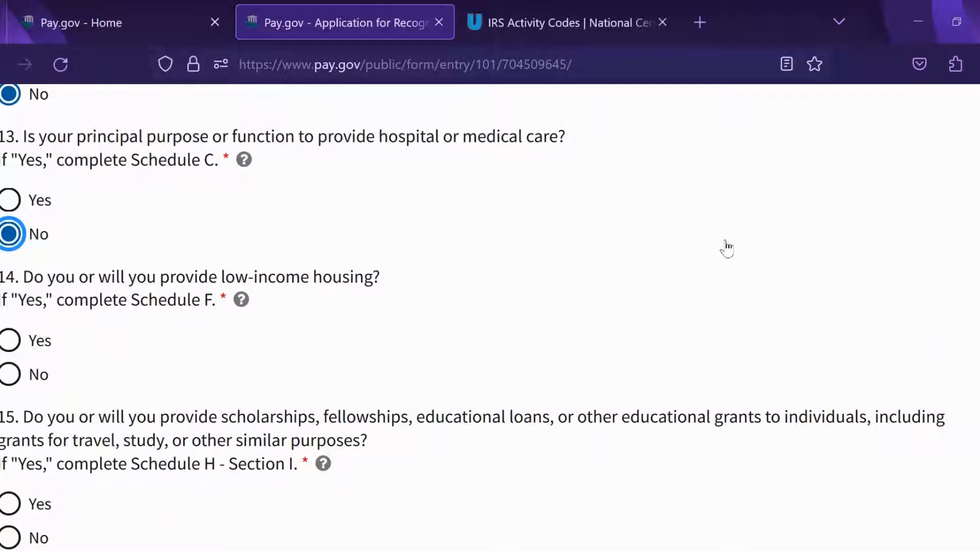
left_click(11, 374)
scroll(607, 227, "down", 3)
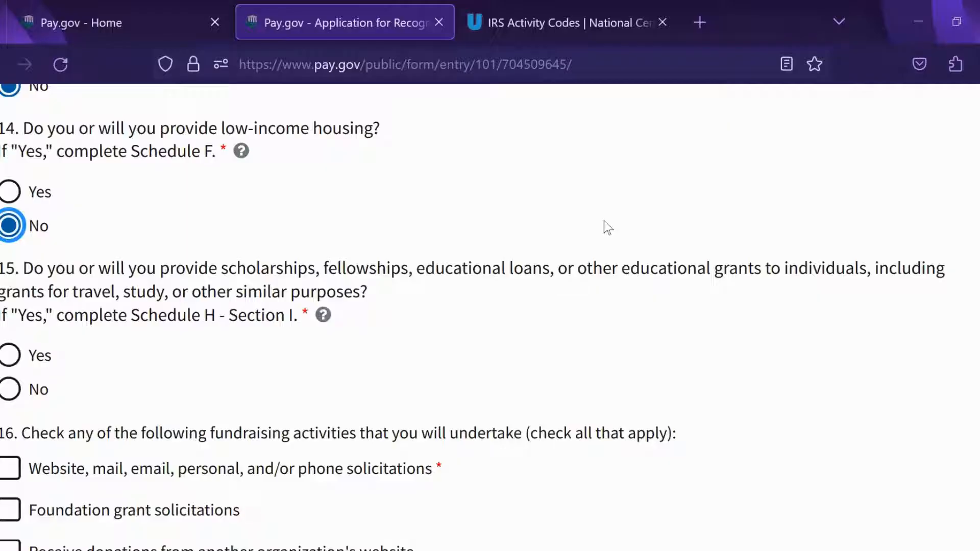
left_click(9, 390)
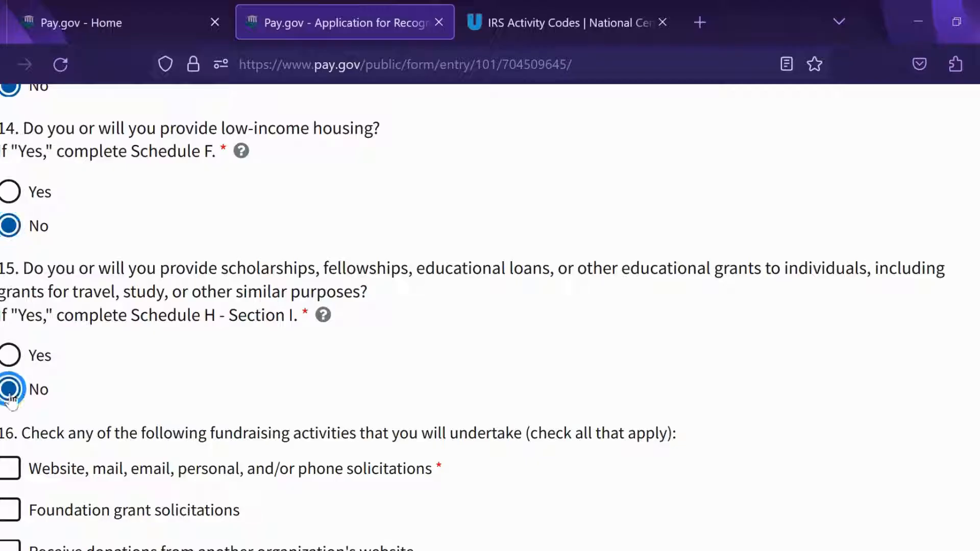
scroll(725, 286, "down", 3)
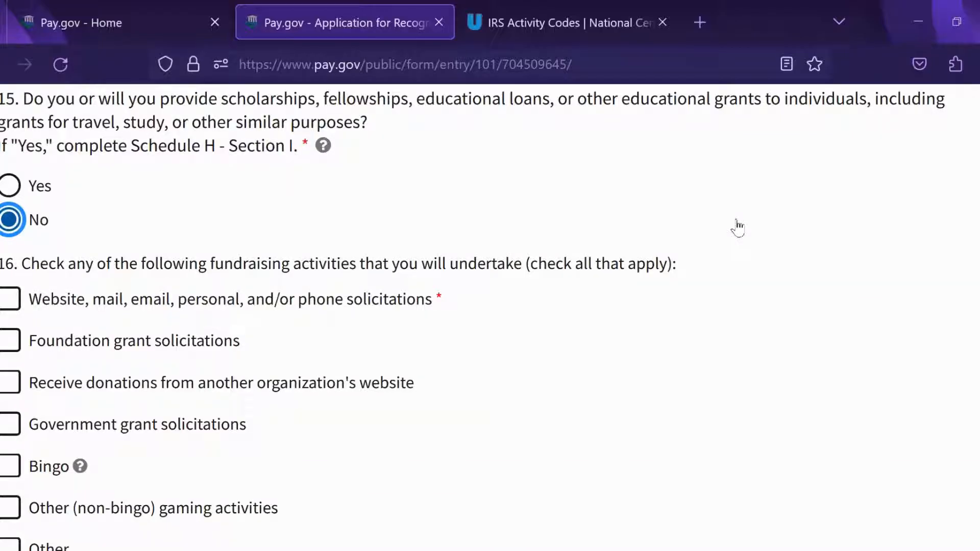
Step: Tick website/mail/phone, foundation grant and government grant solicitations under question 16
left_click(11, 299)
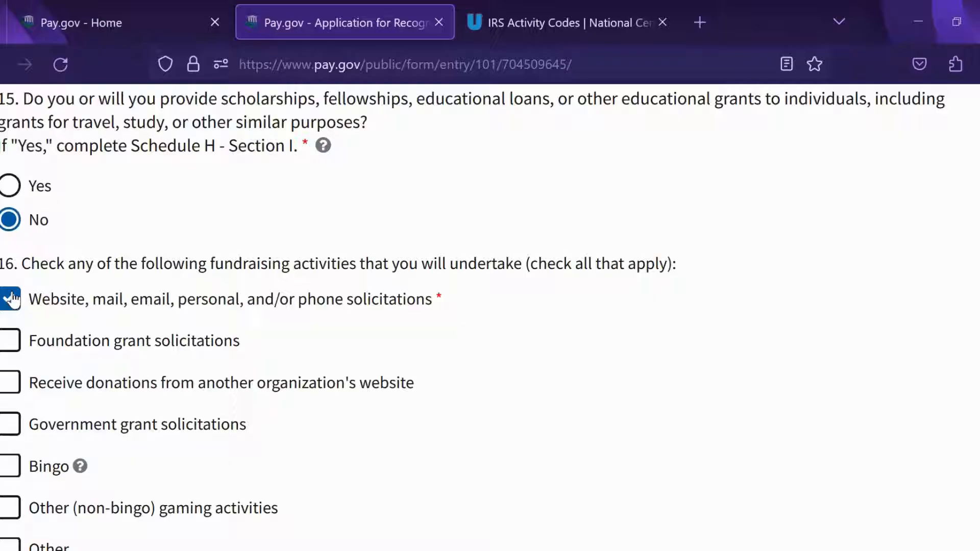
left_click(10, 346)
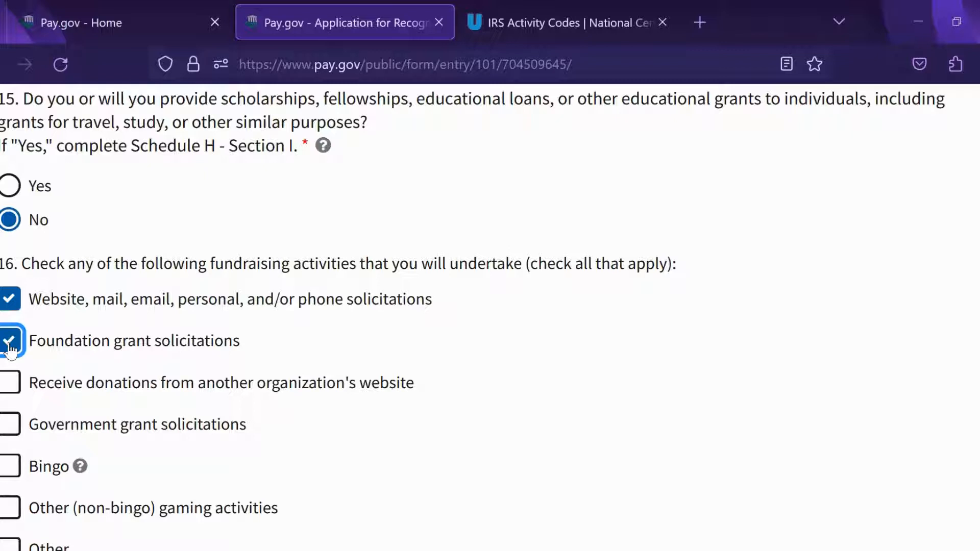
scroll(696, 339, "down", 2)
left_click(18, 350)
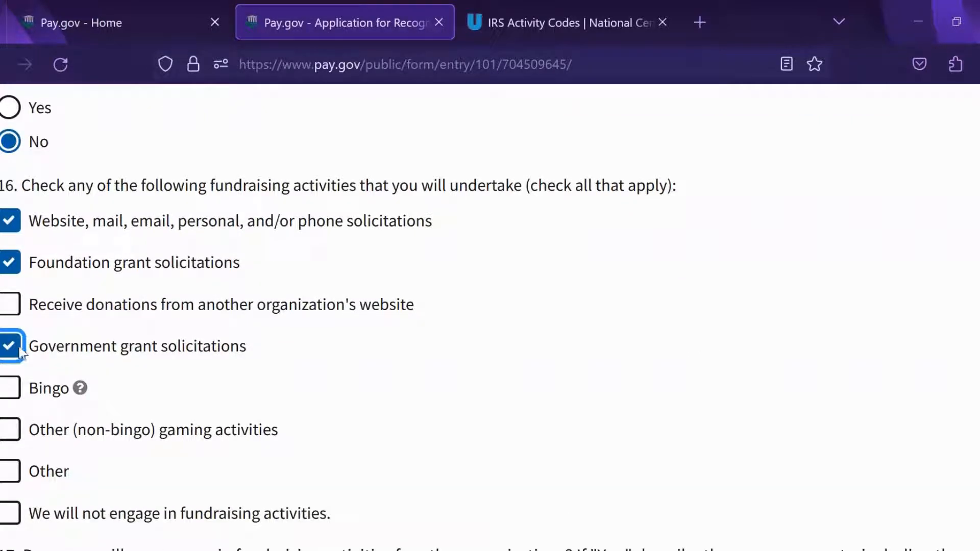
scroll(729, 328, "down", 3)
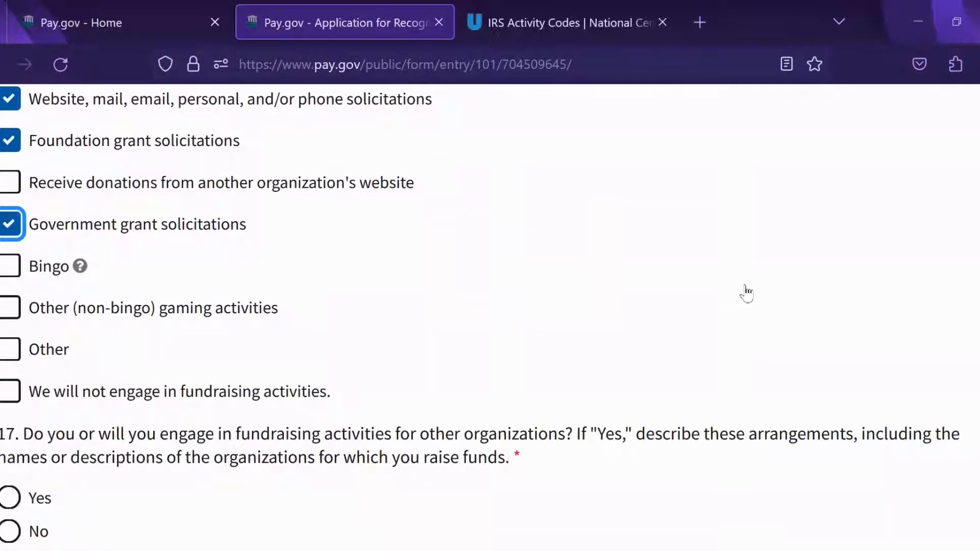
scroll(746, 294, "up", 2)
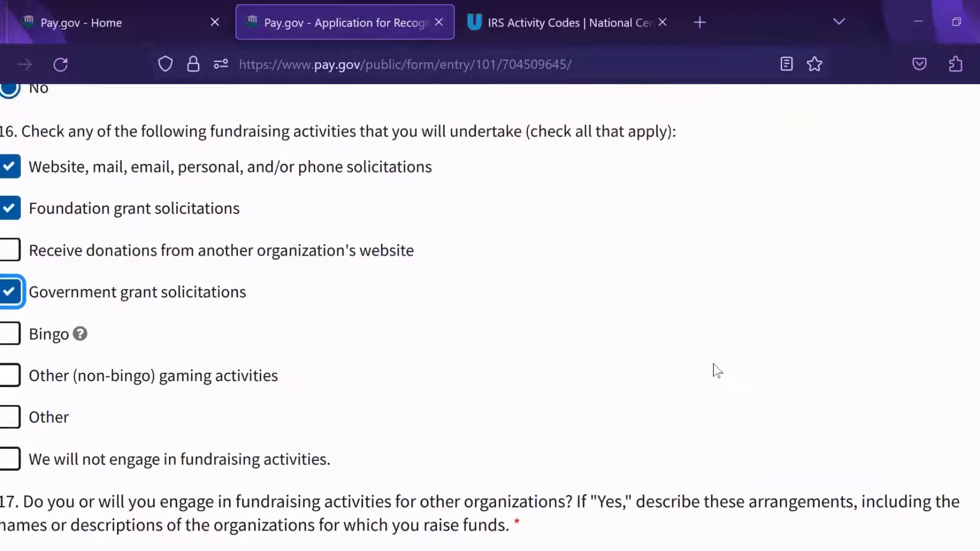
scroll(716, 377, "down", 3)
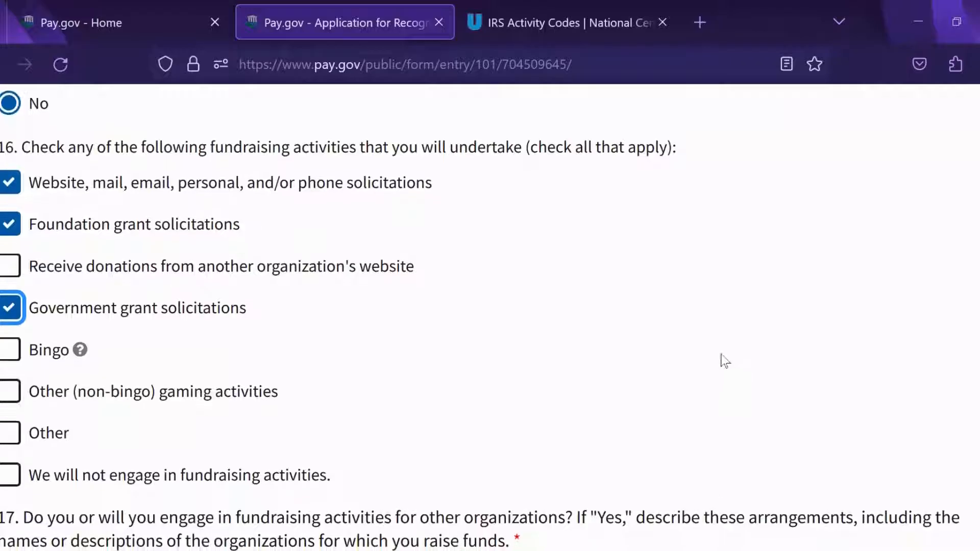
scroll(768, 230, "down", 1)
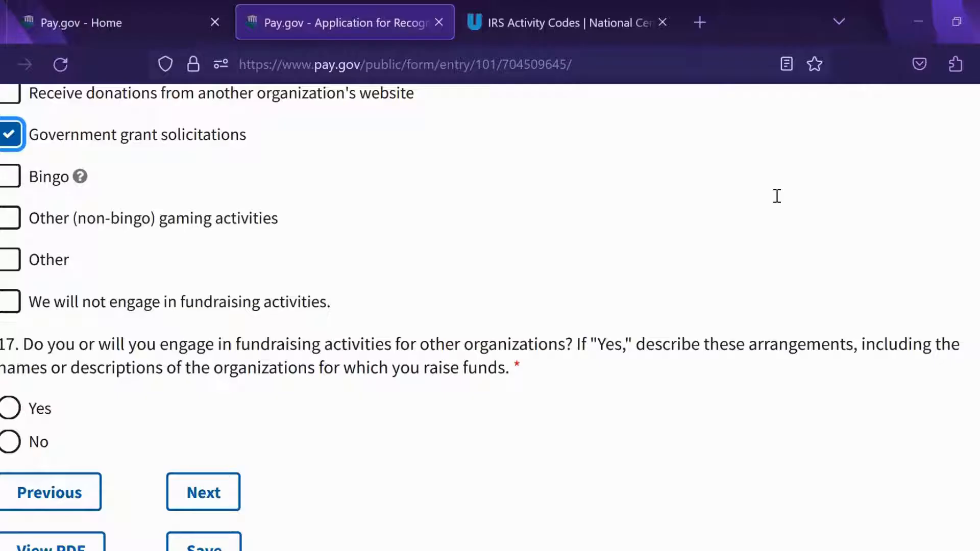
Step: Answer No to question 17 on fundraising for other organizations
left_click(10, 442)
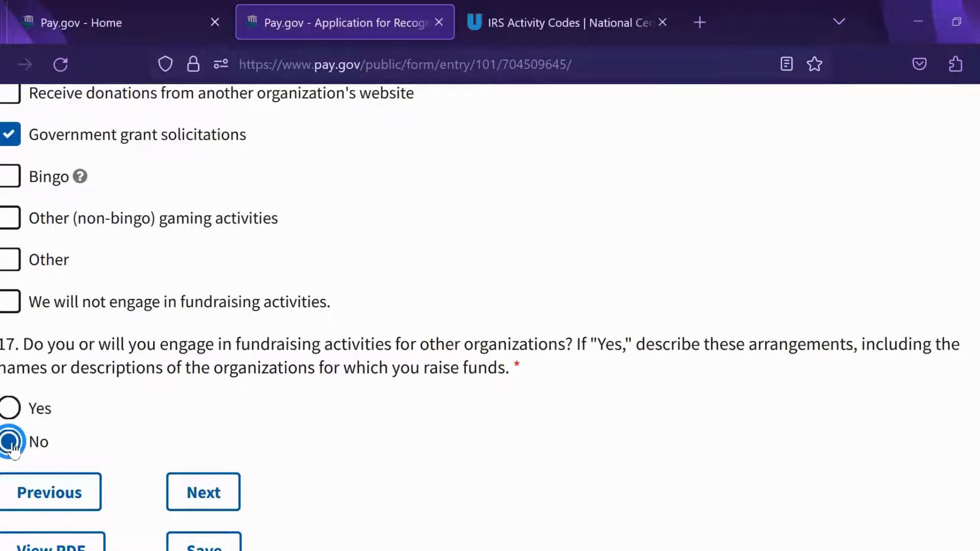
scroll(827, 346, "down", 2)
scroll(829, 352, "up", 1)
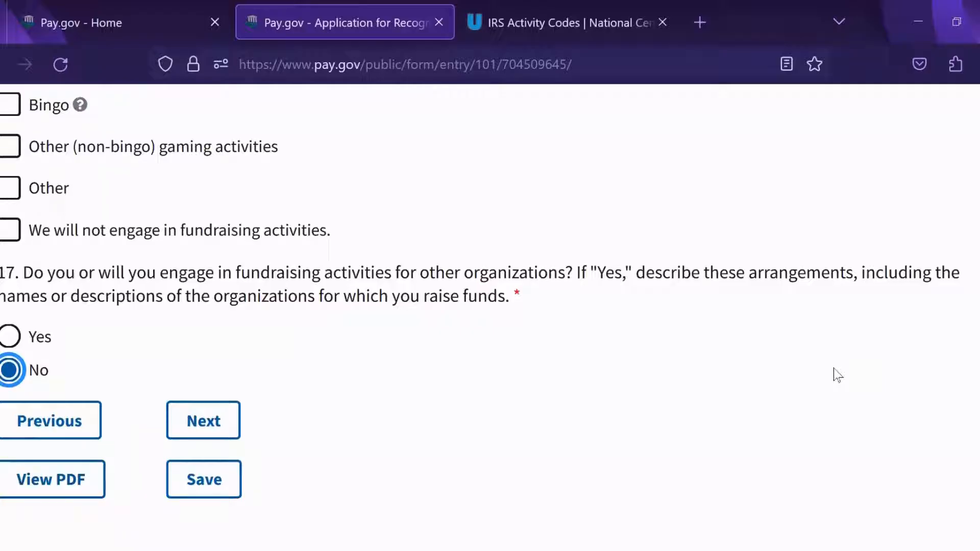
Step: Advance to Part V and answer No on compensating officers, directors or trustees
left_click(202, 427)
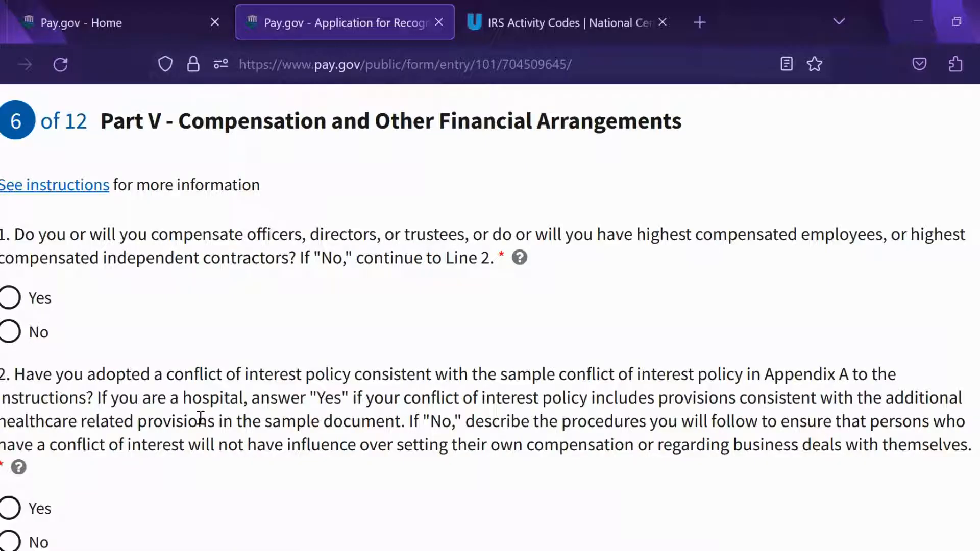
left_click(7, 332)
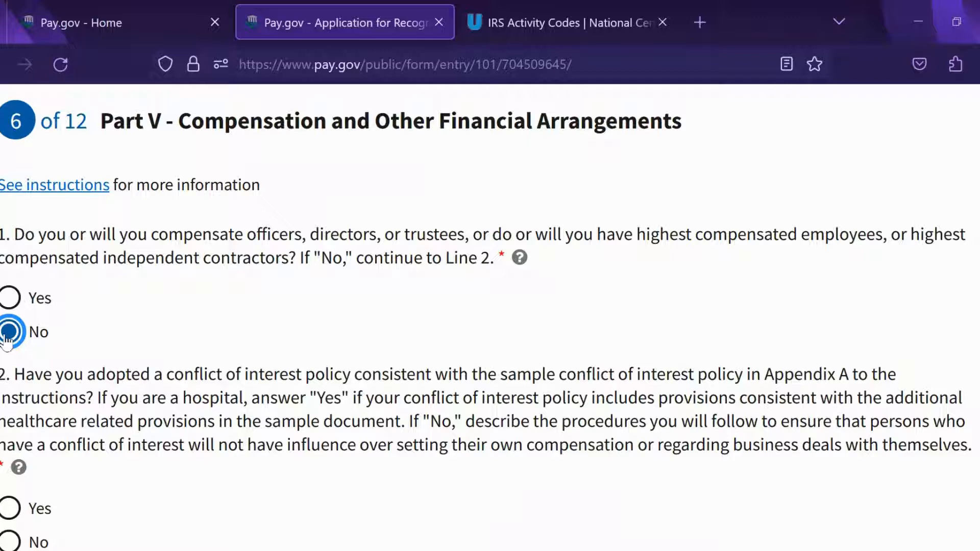
scroll(875, 236, "down", 3)
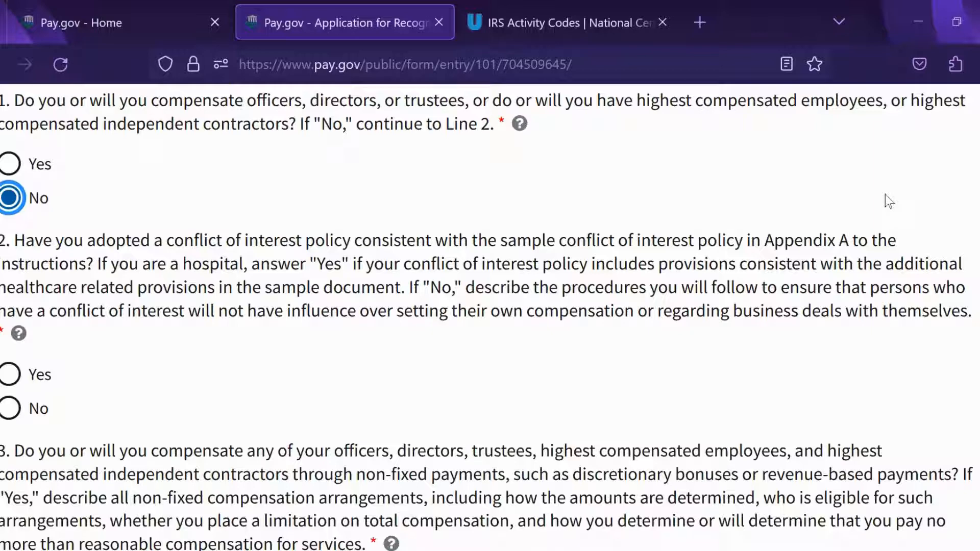
Step: Answer Yes on having a conflict of interest policy and No on non-fixed payments
left_click(10, 376)
scroll(691, 271, "down", 3)
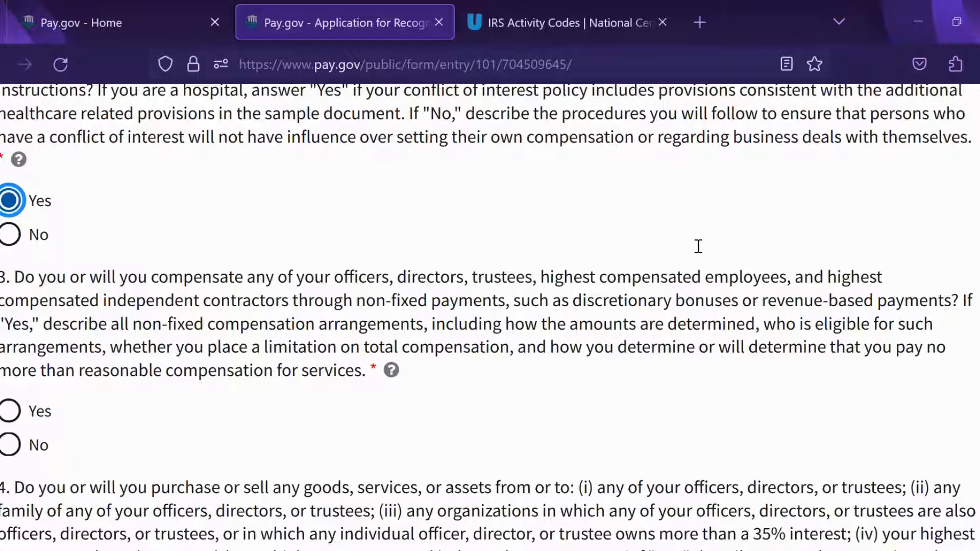
left_click(10, 446)
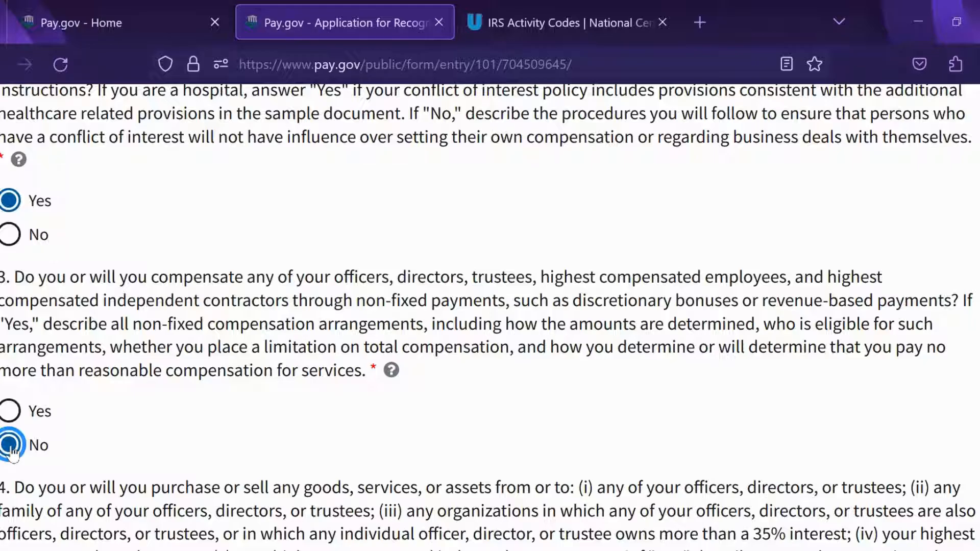
scroll(573, 212, "up", 4)
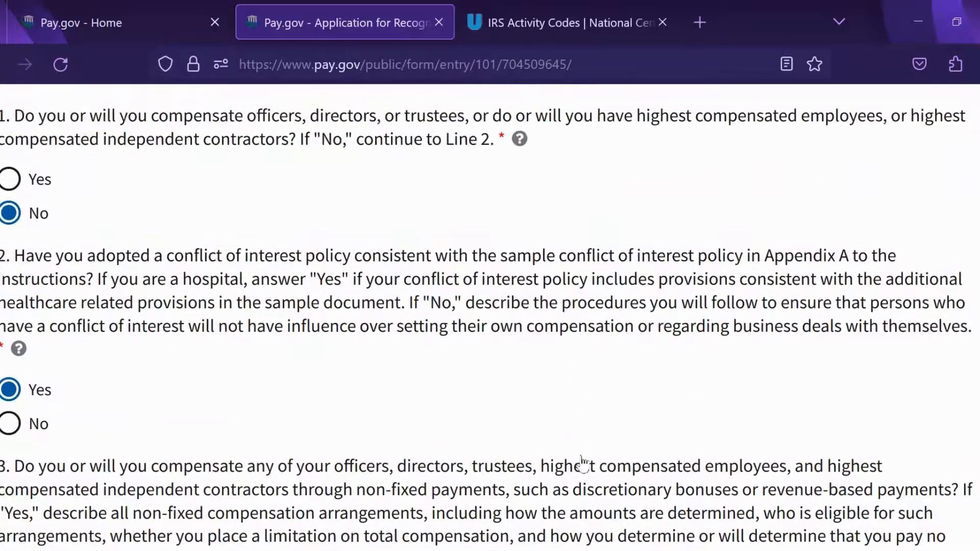
scroll(583, 464, "up", 4)
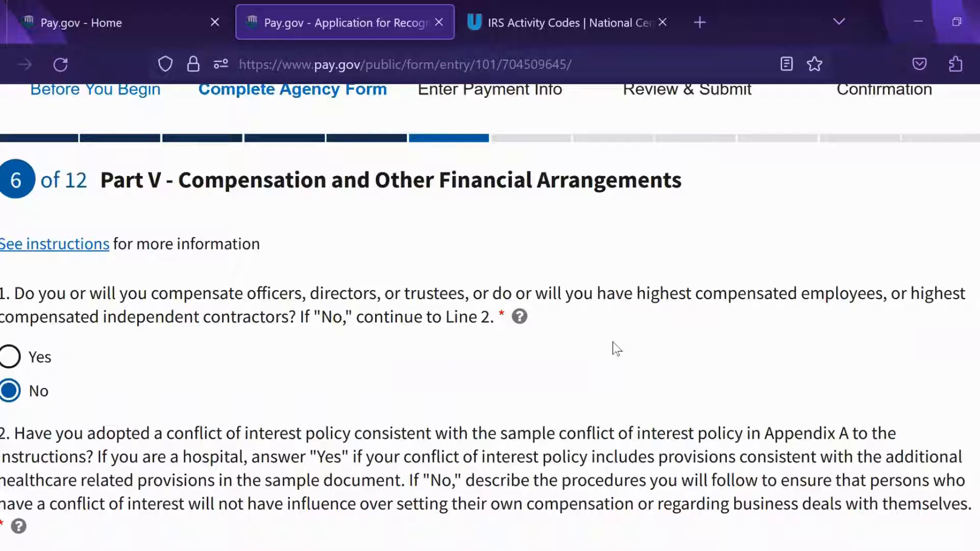
Step: Mark No for question 4 on buying or selling goods with officers, directors or trustees
scroll(617, 349, "down", 4)
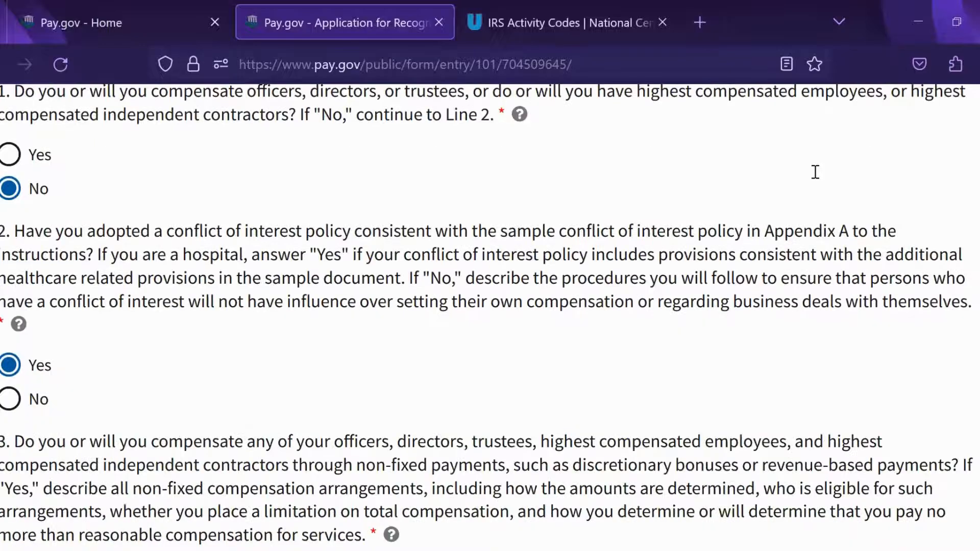
scroll(815, 172, "down", 7)
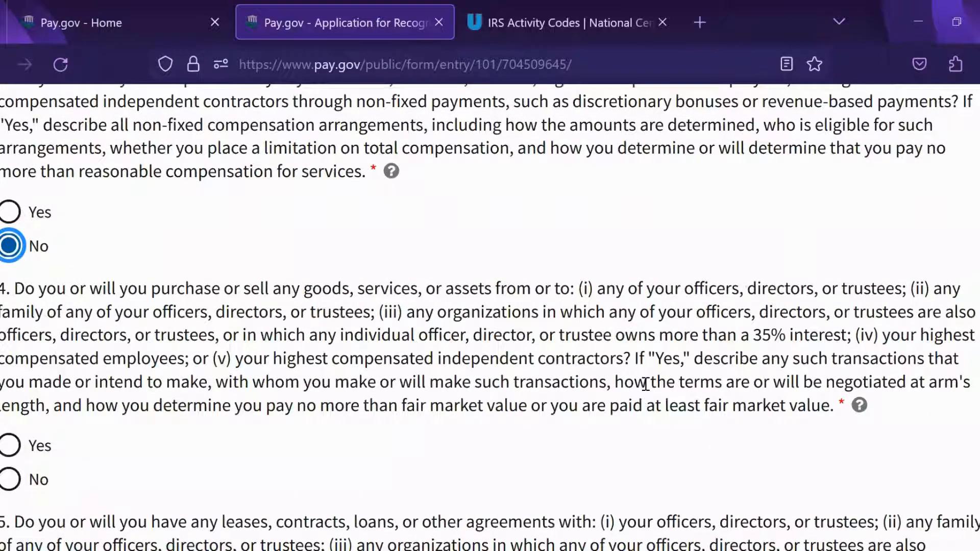
scroll(645, 384, "down", 1)
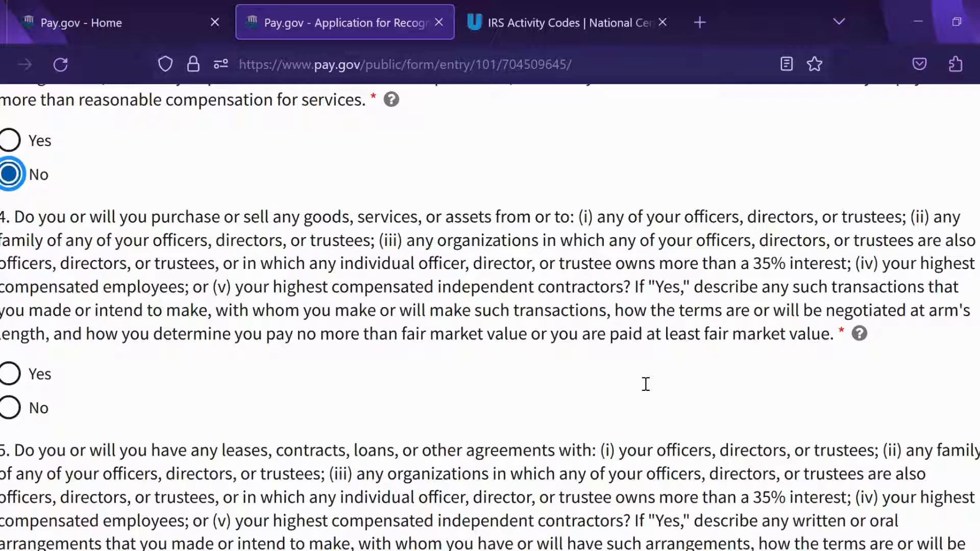
left_click(10, 411)
scroll(567, 322, "down", 5)
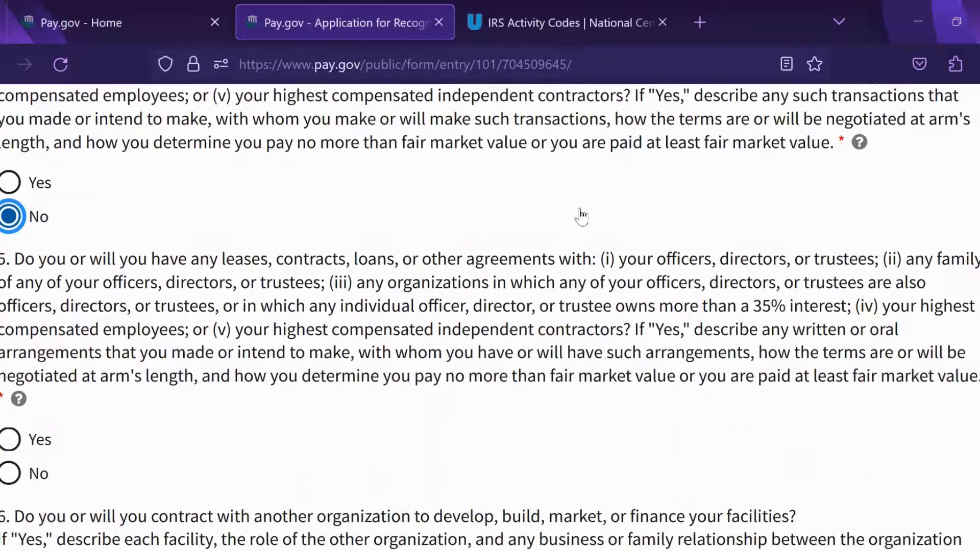
scroll(582, 390, "up", 4)
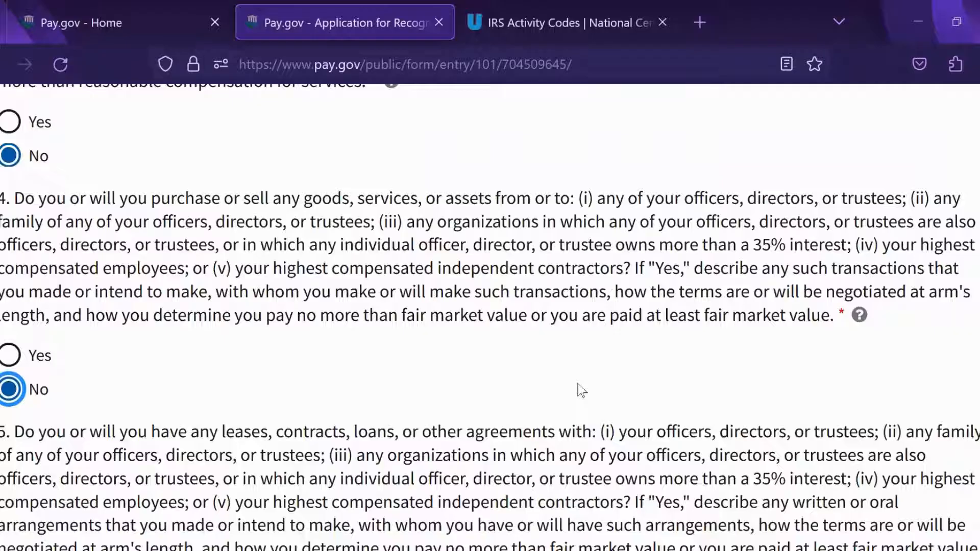
scroll(561, 377, "down", 1)
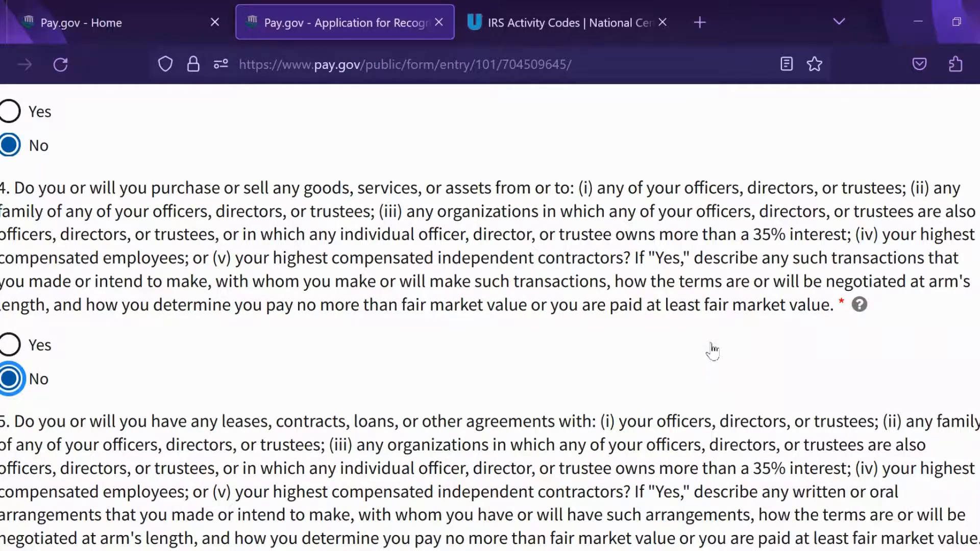
scroll(711, 350, "down", 3)
scroll(735, 194, "down", 1)
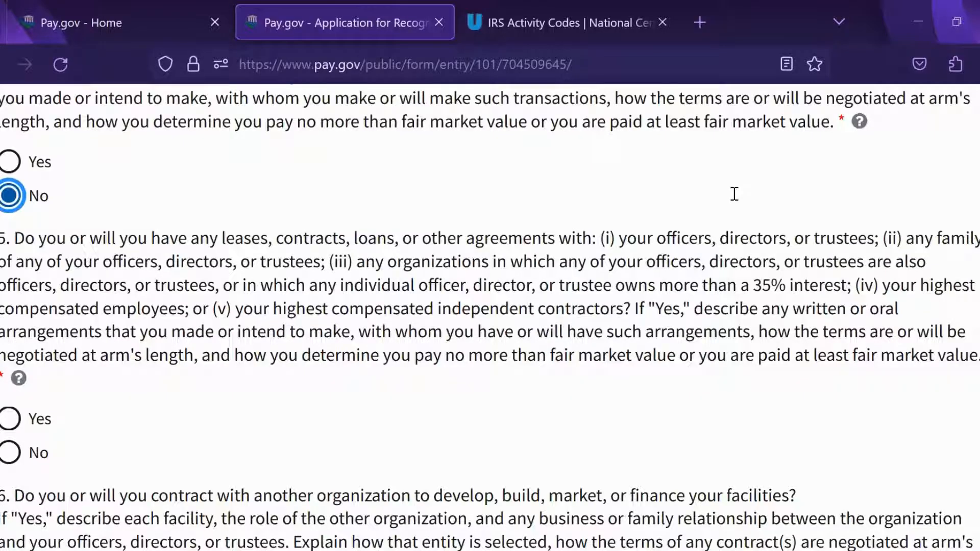
Step: Answer No to questions 5–8 on insider agreements, facility contracts, outside managers and joint ventures, then continue to Part VI
left_click(30, 456)
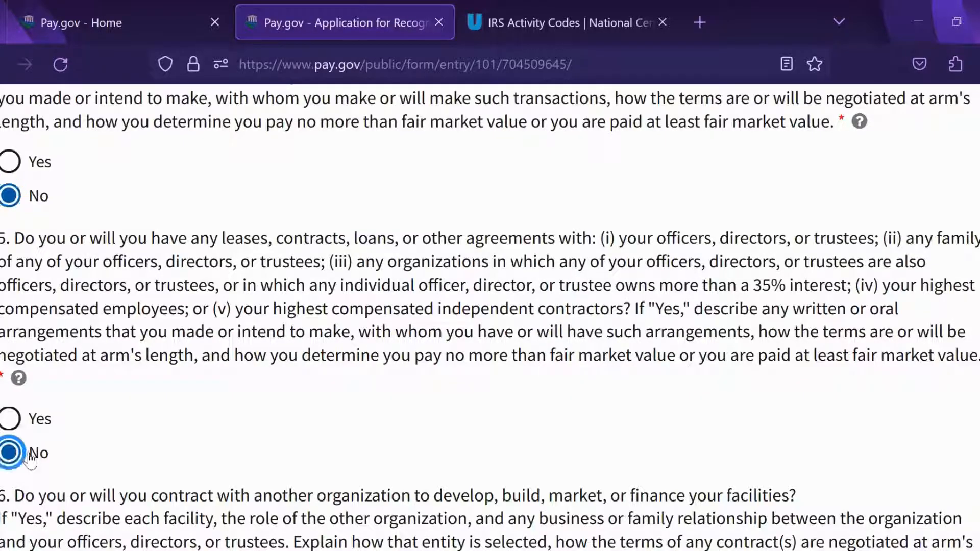
scroll(652, 398, "down", 3)
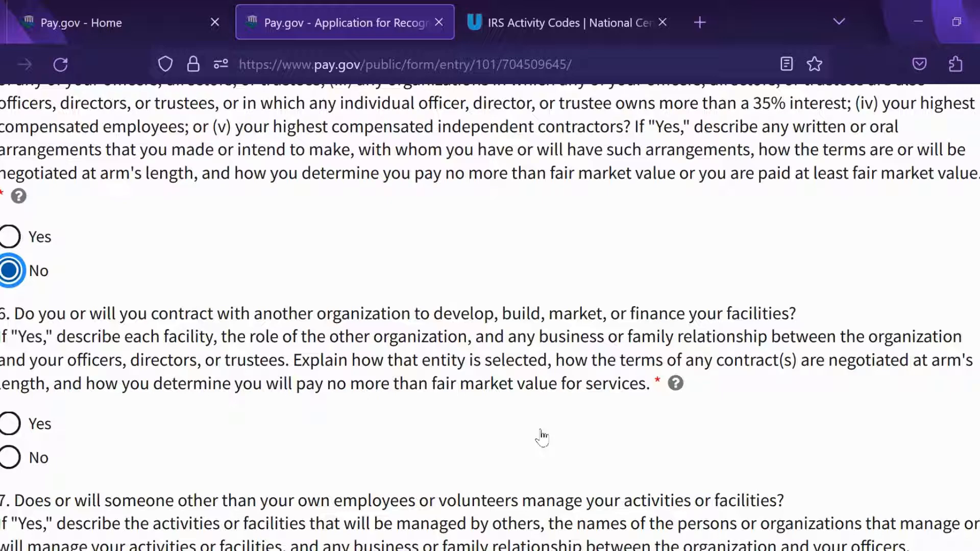
left_click(542, 450)
scroll(460, 306, "down", 5)
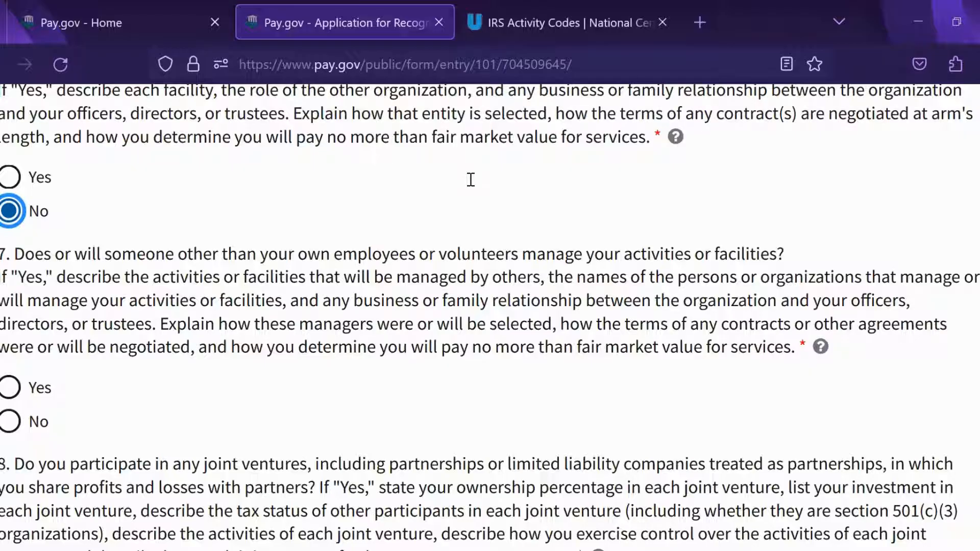
left_click(11, 422)
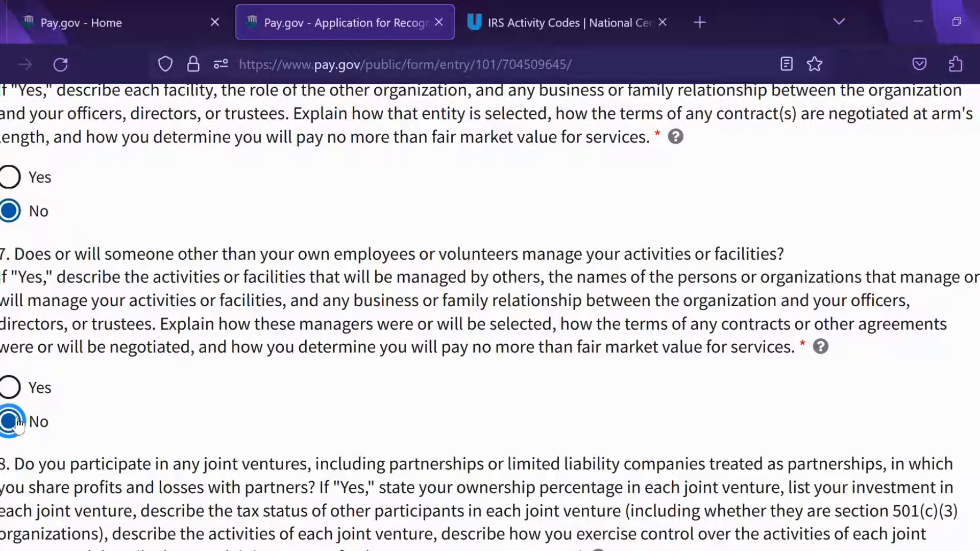
scroll(642, 240, "down", 3)
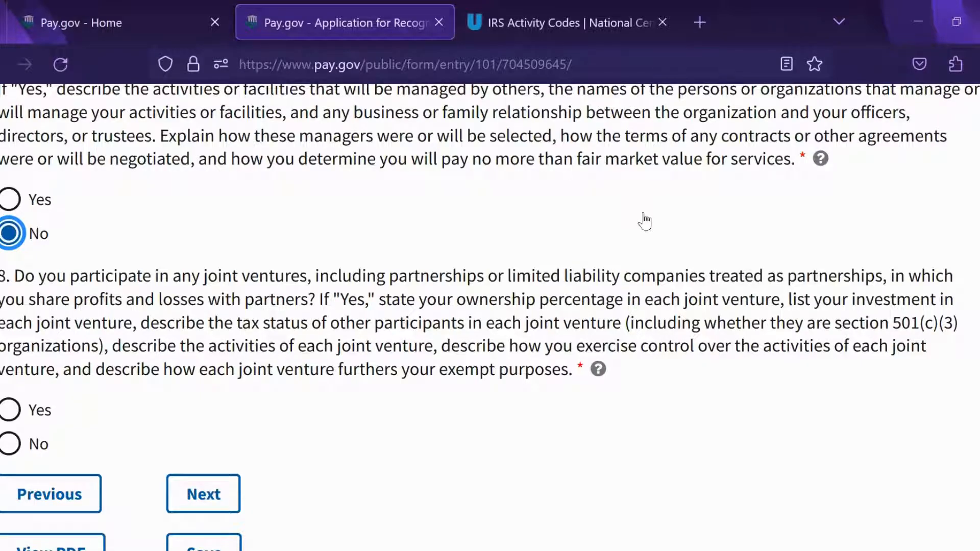
left_click(10, 444)
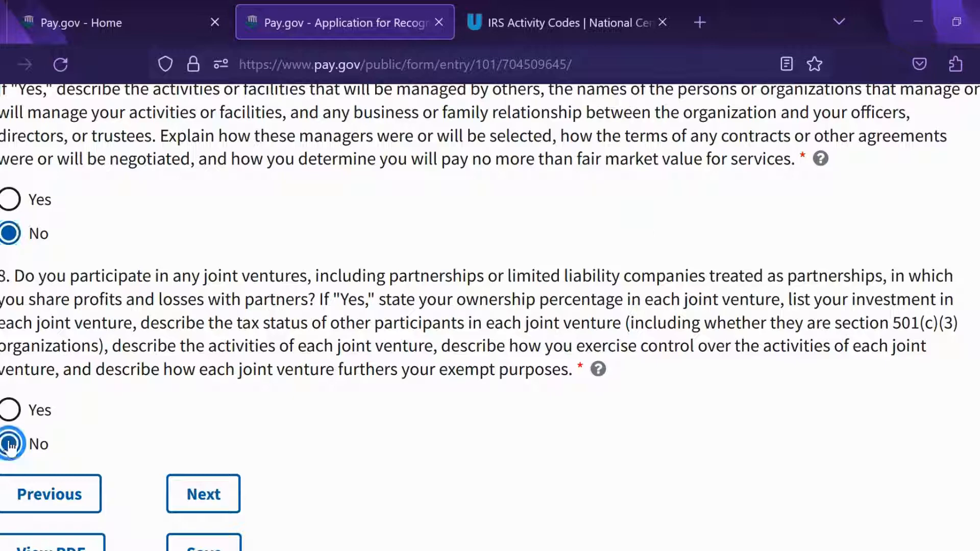
scroll(865, 337, "down", 3)
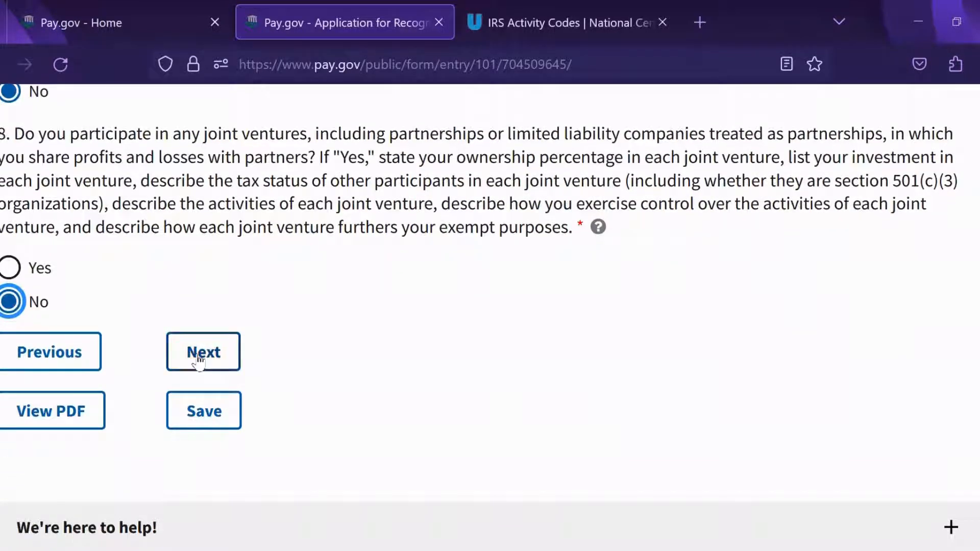
left_click(199, 357)
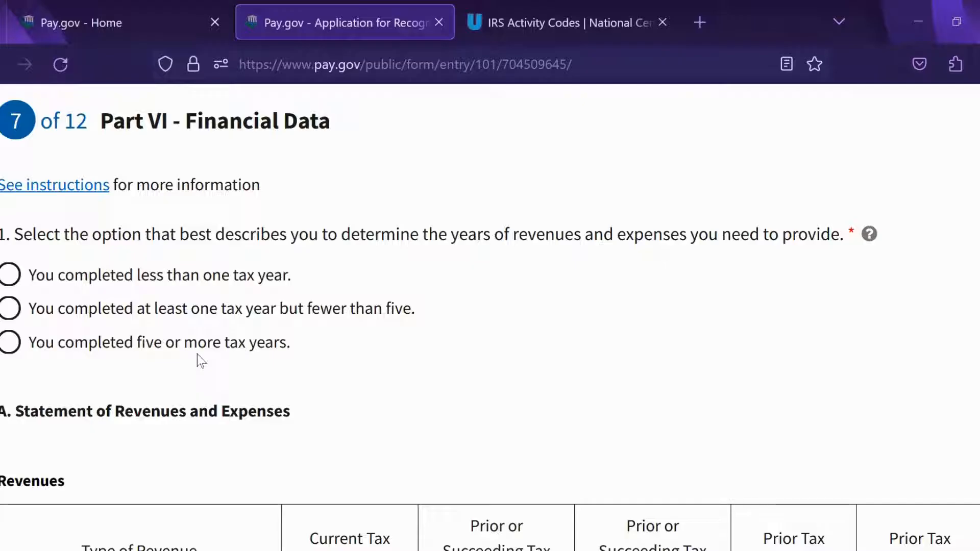
Step: Choose 'You completed less than one tax year' for Part VI question 1
left_click(9, 275)
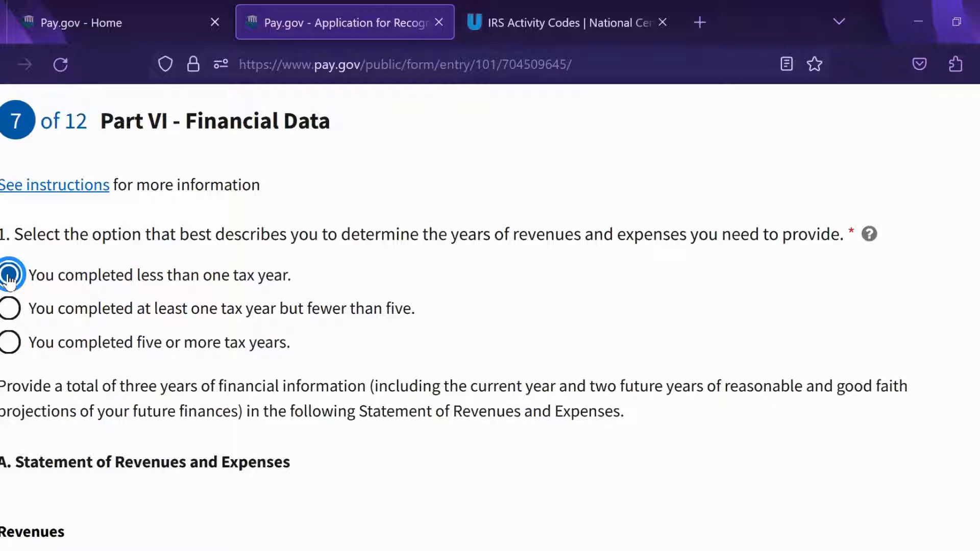
scroll(678, 267, "down", 2)
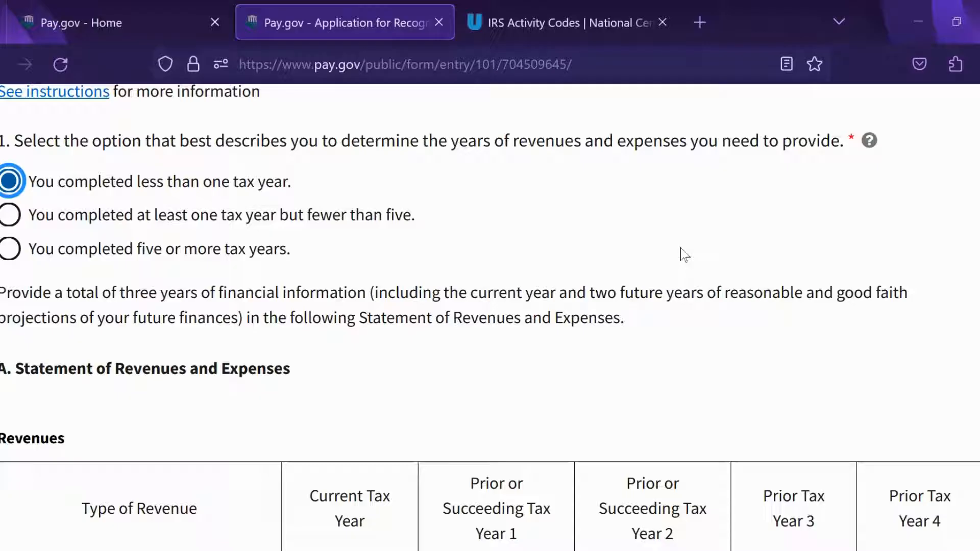
Step: Set the Current Tax Year period to 06/01/2023 through 05/31/2024
scroll(768, 250, "down", 3)
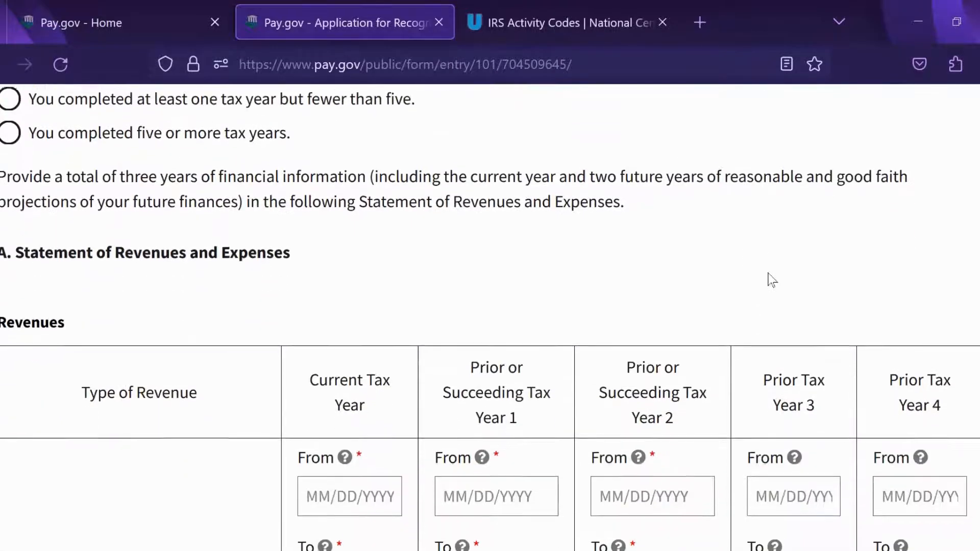
scroll(770, 235, "down", 1)
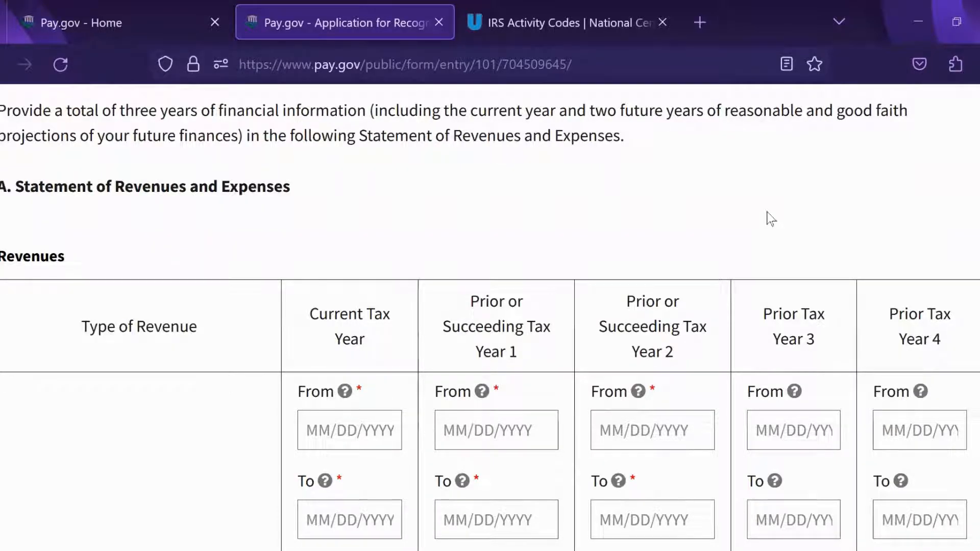
scroll(763, 209, "down", 3)
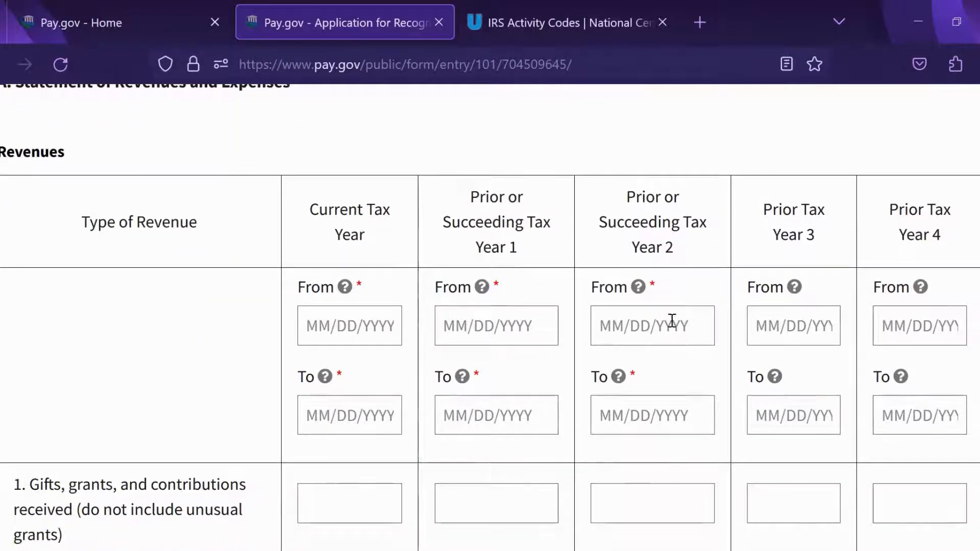
scroll(670, 298, "down", 3)
scroll(696, 466, "up", 5)
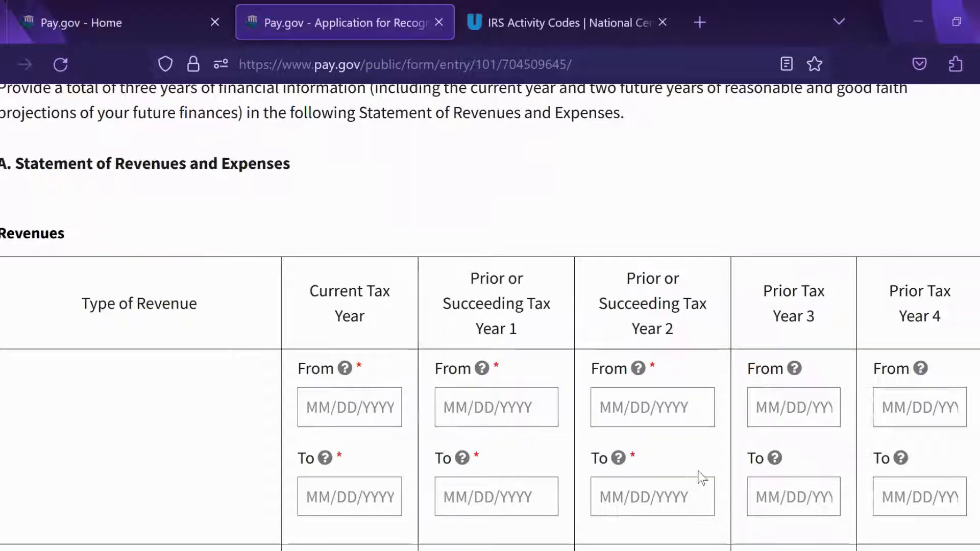
scroll(580, 400, "down", 1)
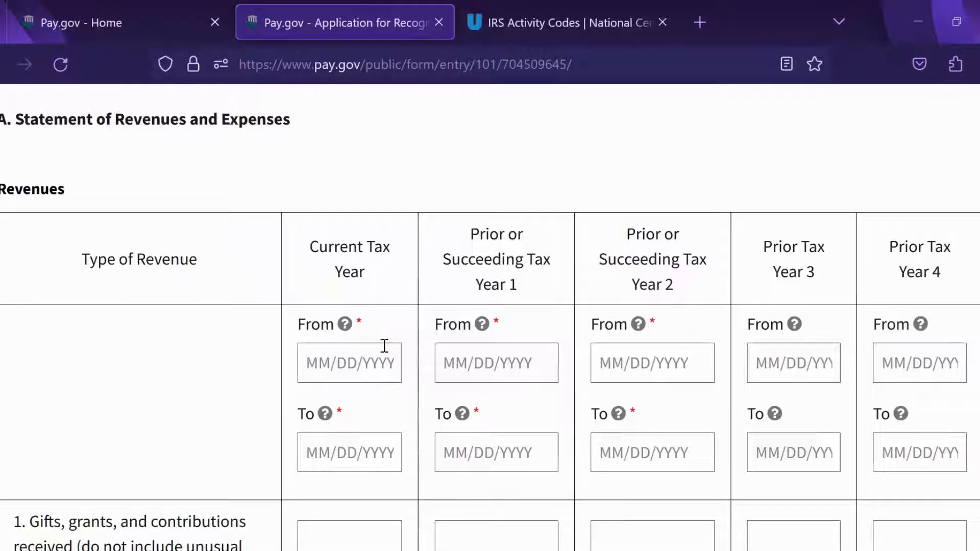
left_click(344, 357)
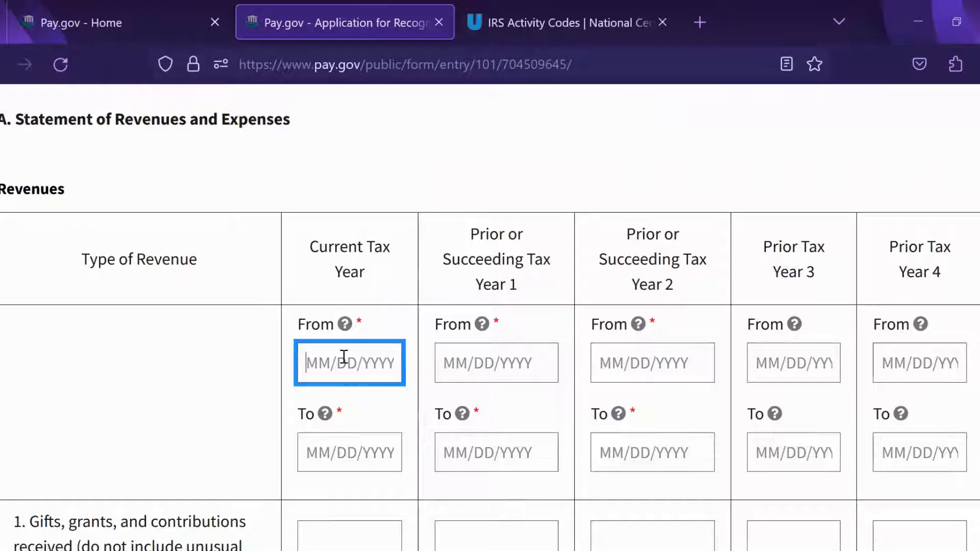
type("0")
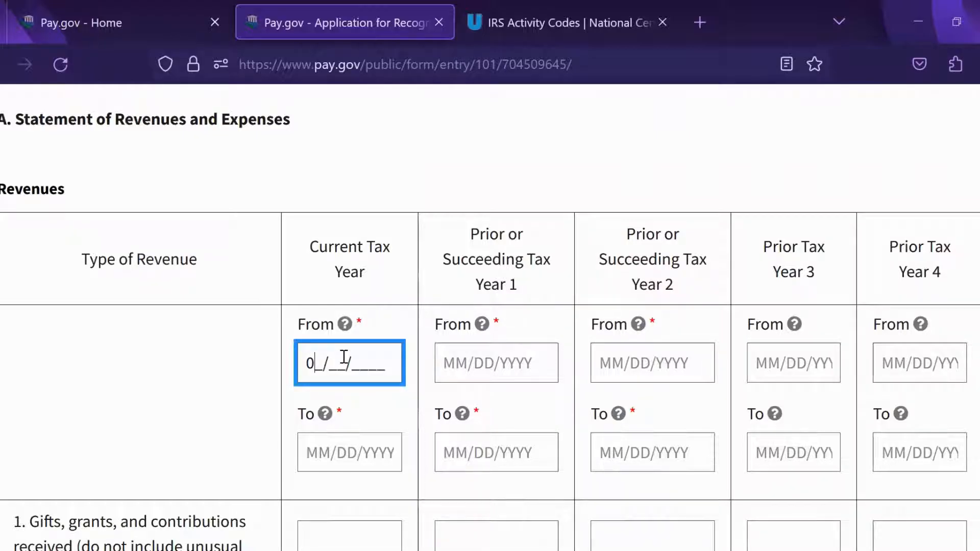
type("1/01/2023")
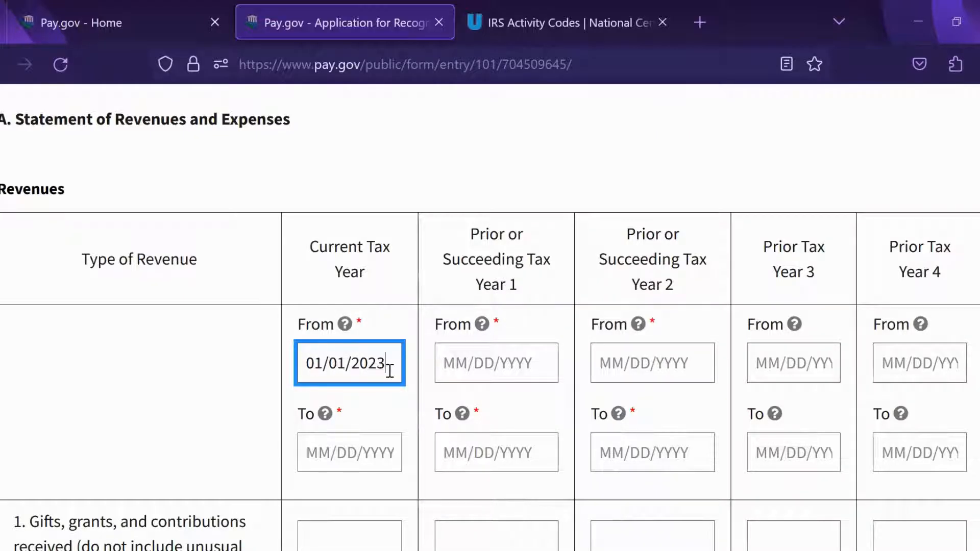
left_click(355, 453)
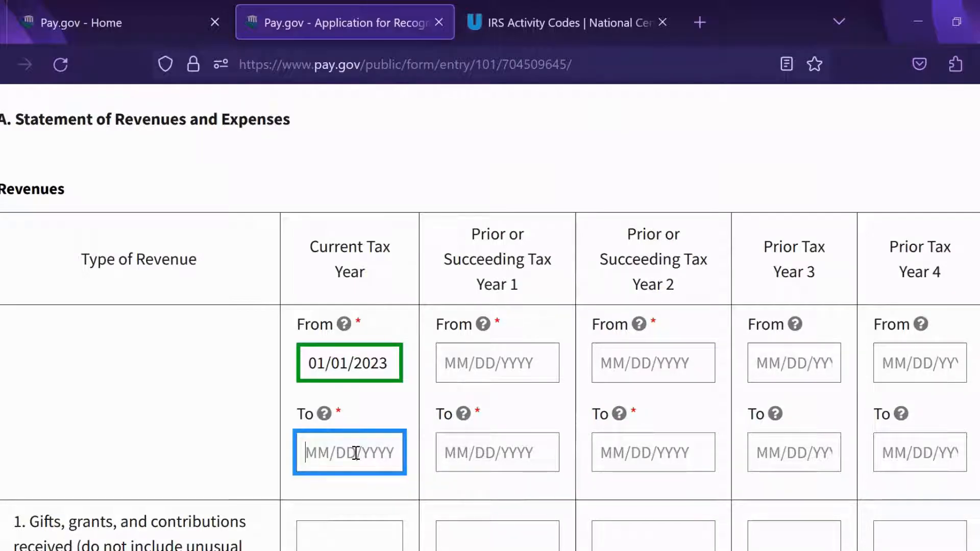
left_click(388, 365)
triple_click(299, 365)
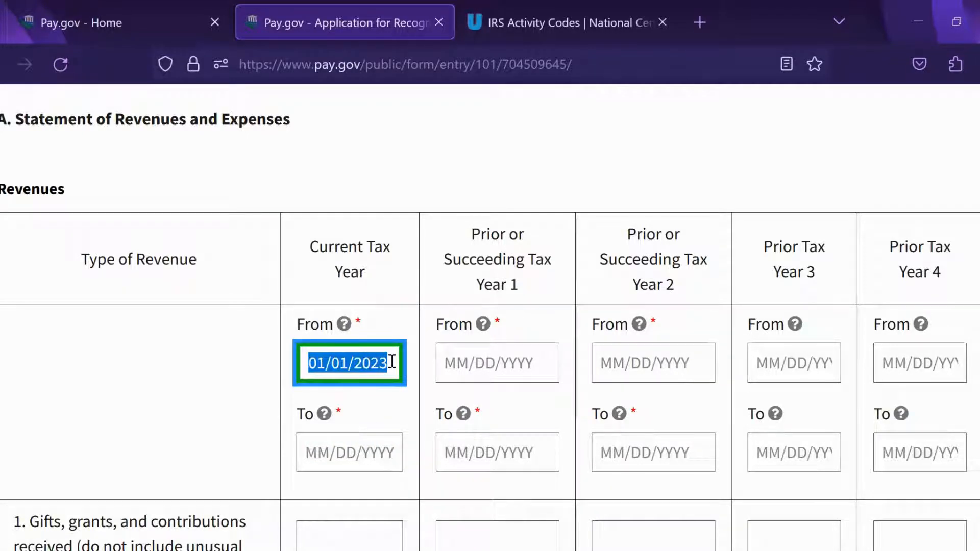
type("0")
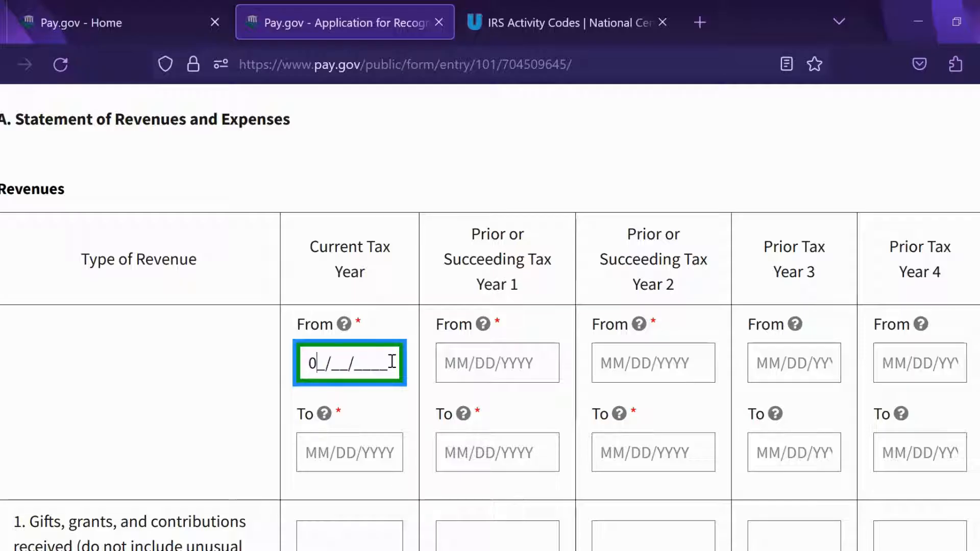
type("5")
key("BackSpace")
type("6/01/")
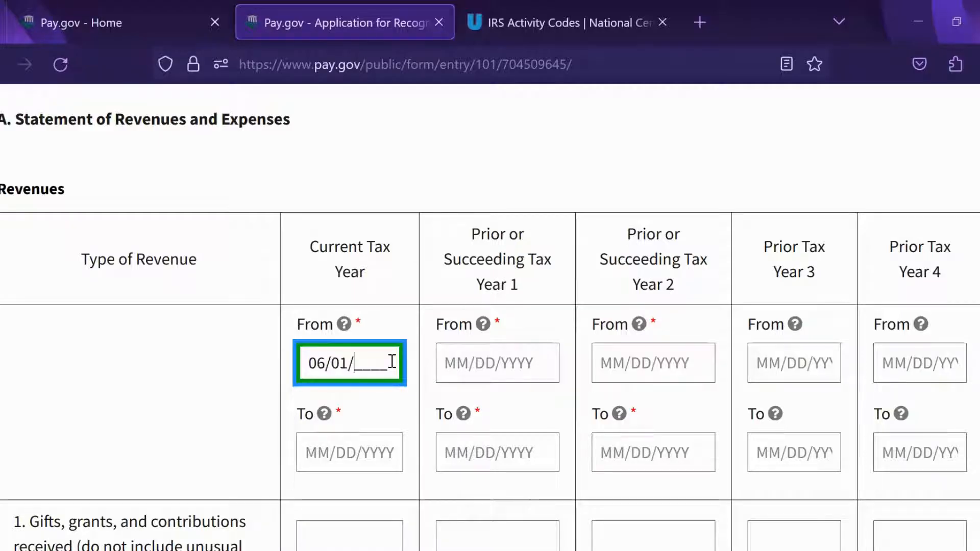
type("2023")
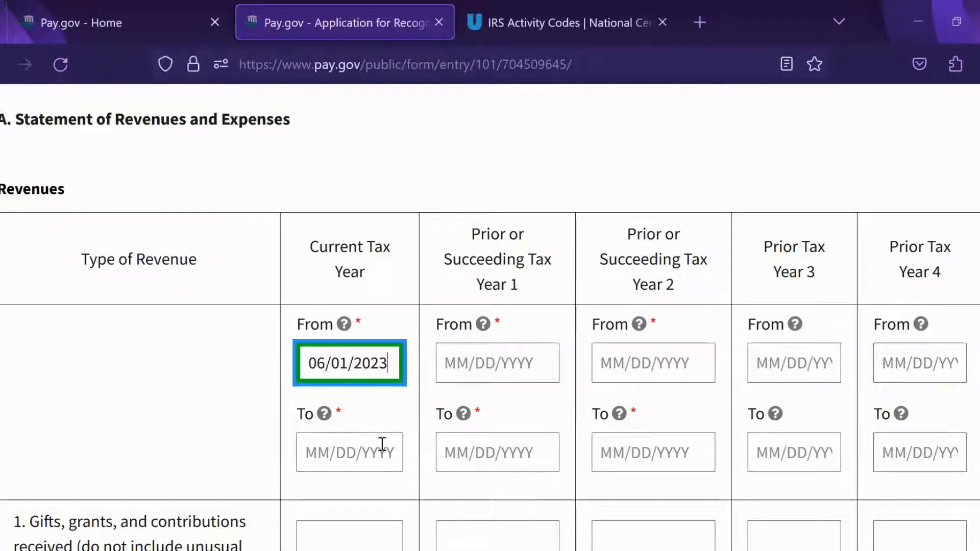
left_click(380, 451)
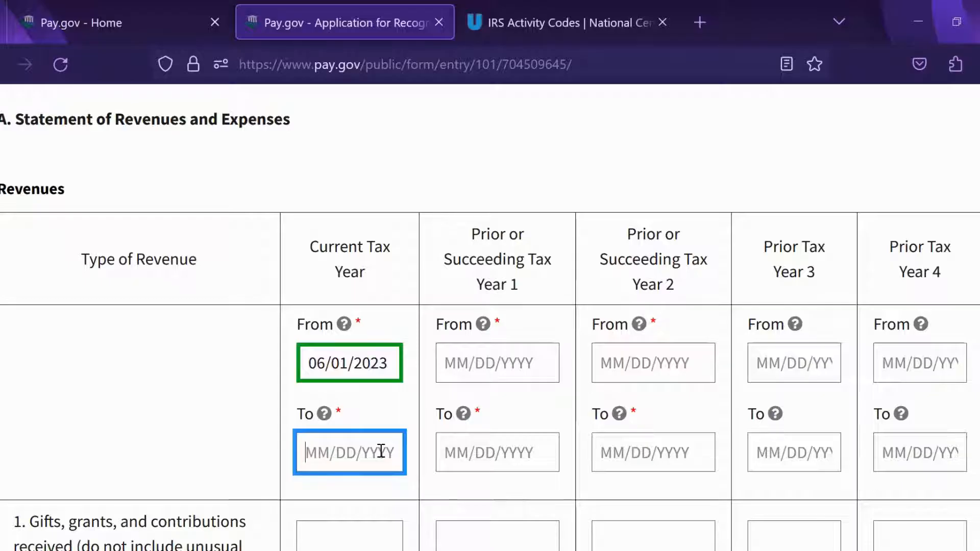
type("05/")
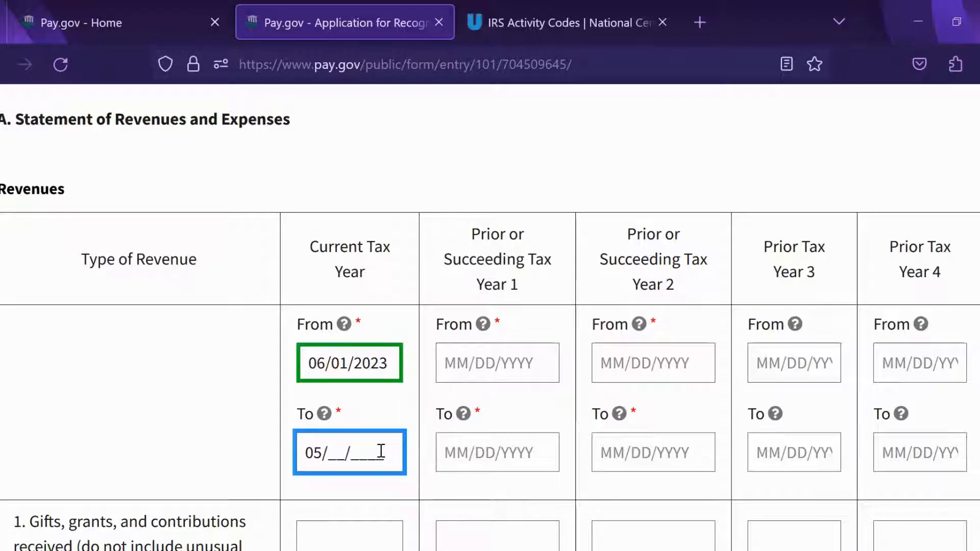
type("31/2024")
Step: Set the Year 1 period to 06/01/2024 through 05/31/2025
left_click(489, 362)
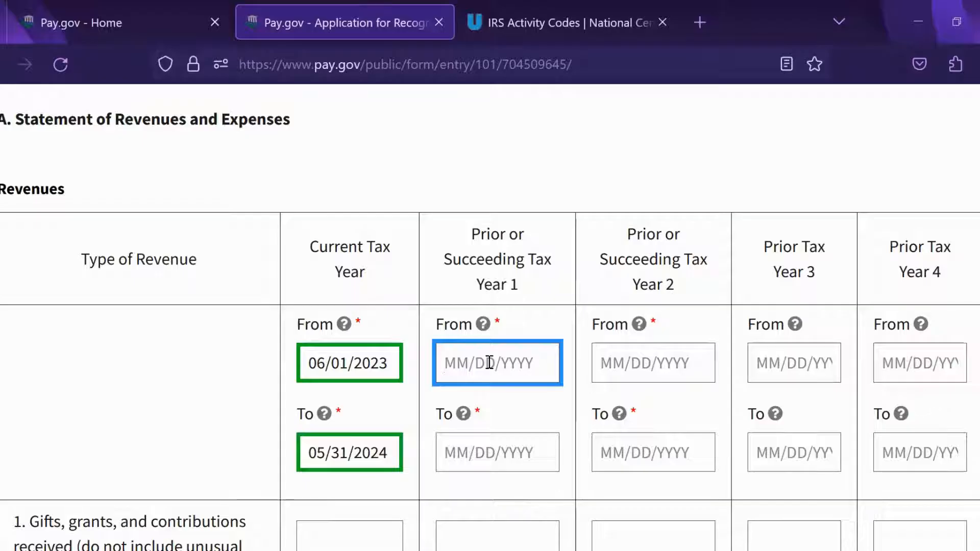
type("06/")
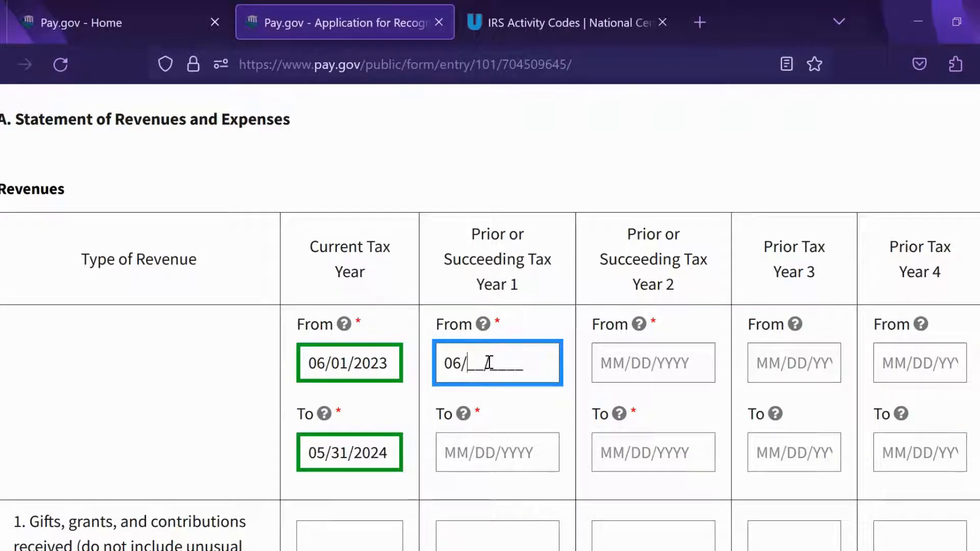
type("01/224")
left_click(499, 362)
type("0")
left_click(503, 453)
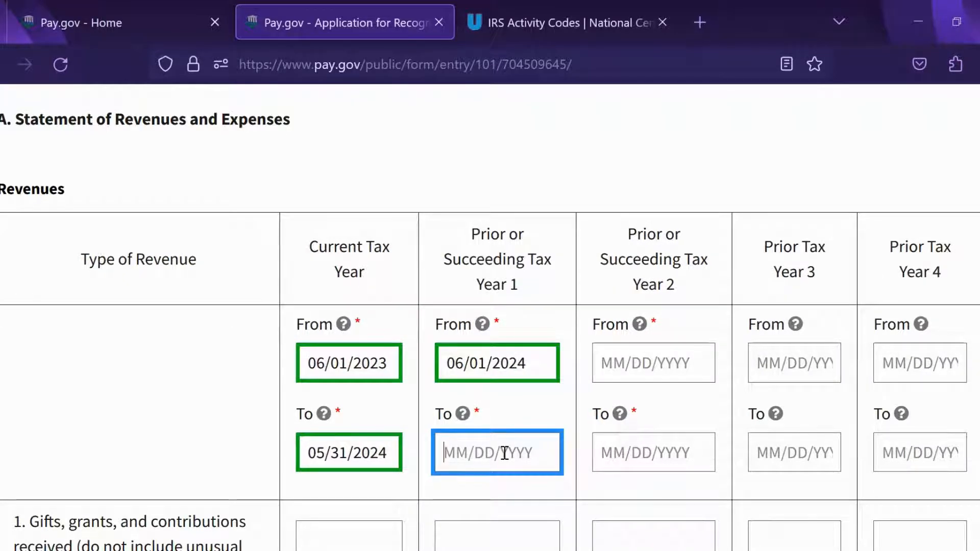
type("05/3")
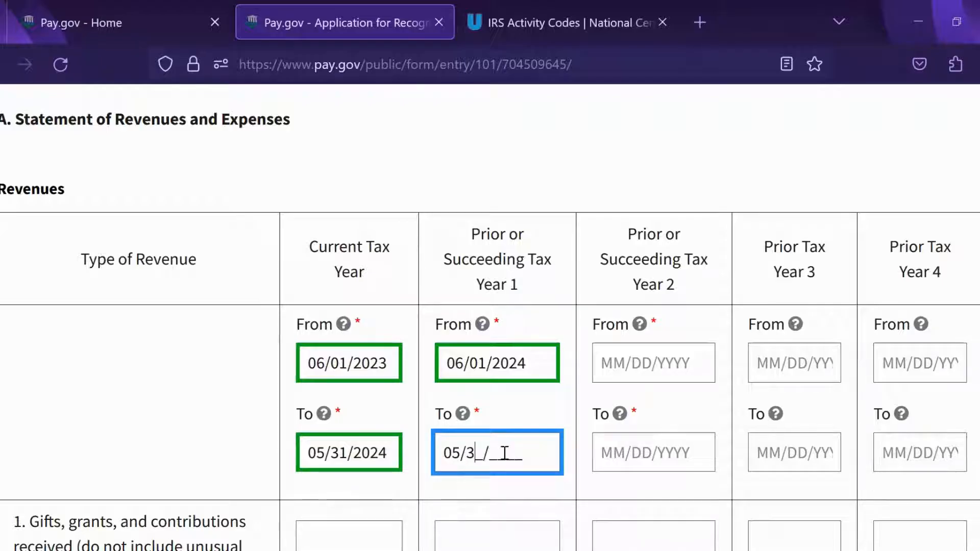
type("1/2025")
Step: Set the Year 2 period to 06/01/2025 through 05/31/2026
left_click(615, 362)
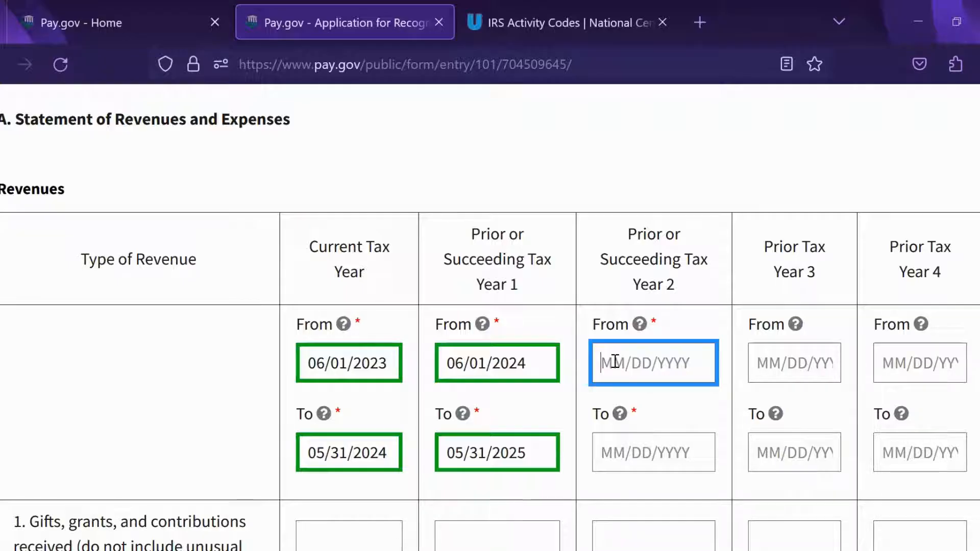
type("06/")
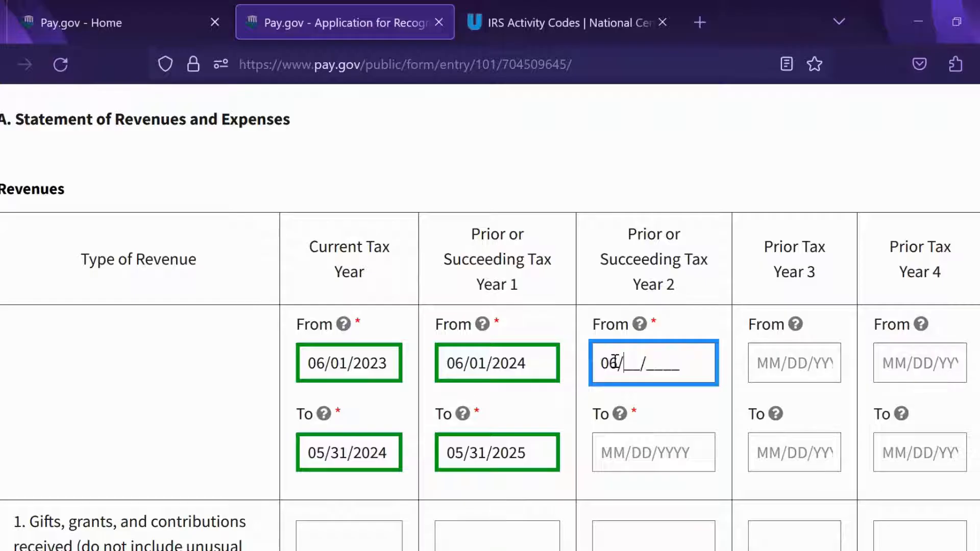
type("01/2025")
left_click(623, 451)
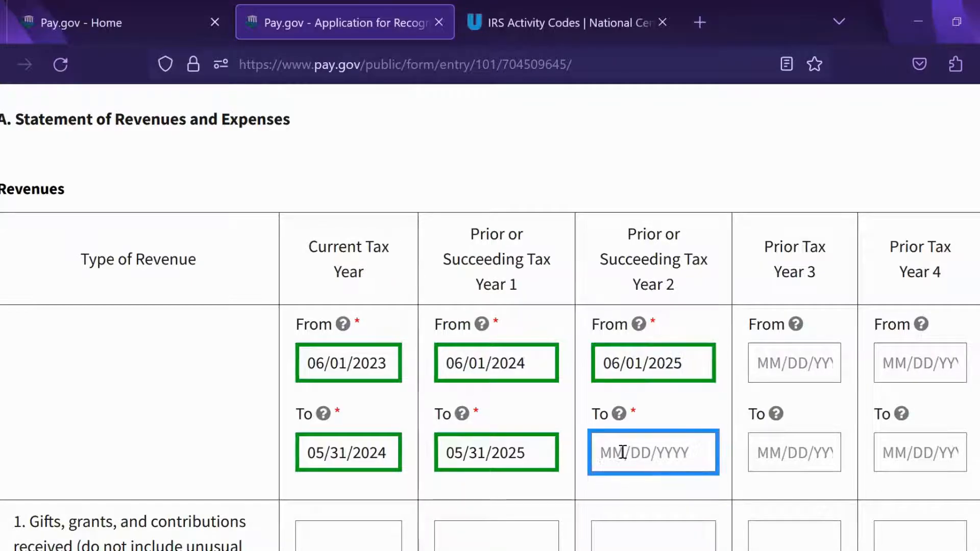
type("05/")
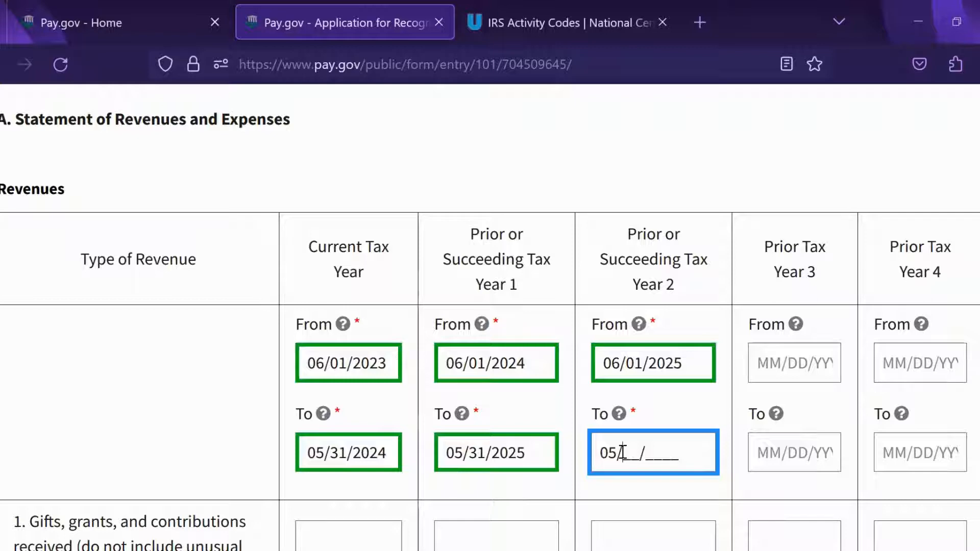
type("31/20")
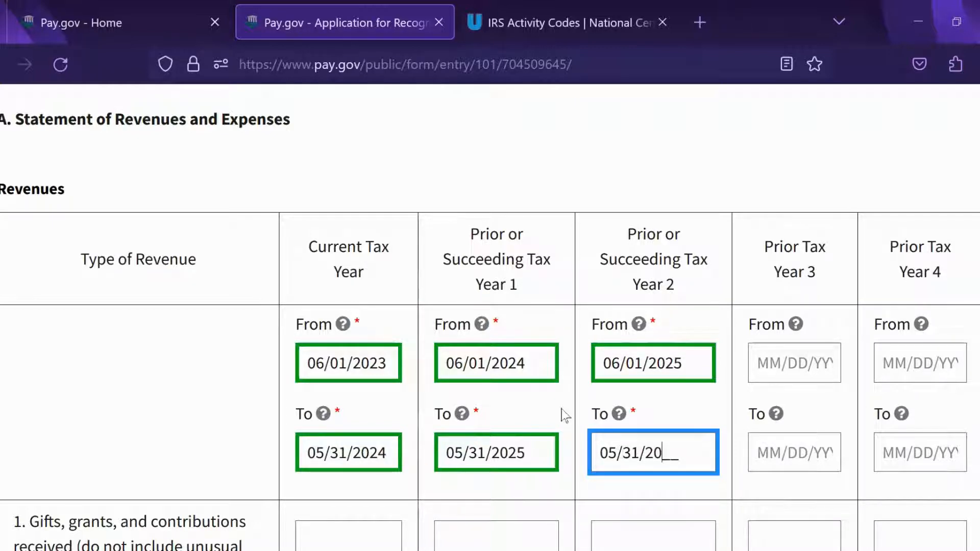
type("26")
scroll(651, 485, "down", 3)
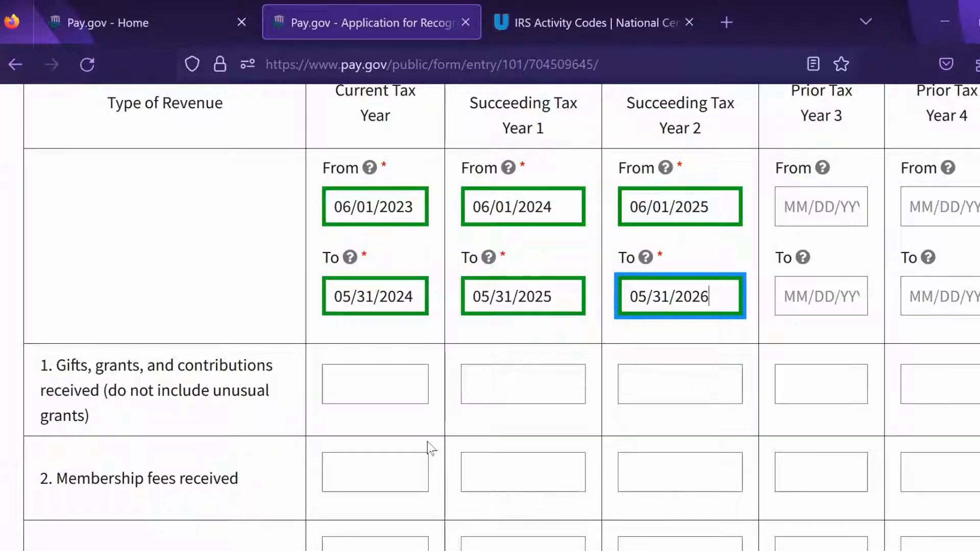
Step: Enter $20,000, $35,000 and $45,000 on line 1 Gifts, grants and contributions for current year, Year 1 and Year 2
left_click(378, 387)
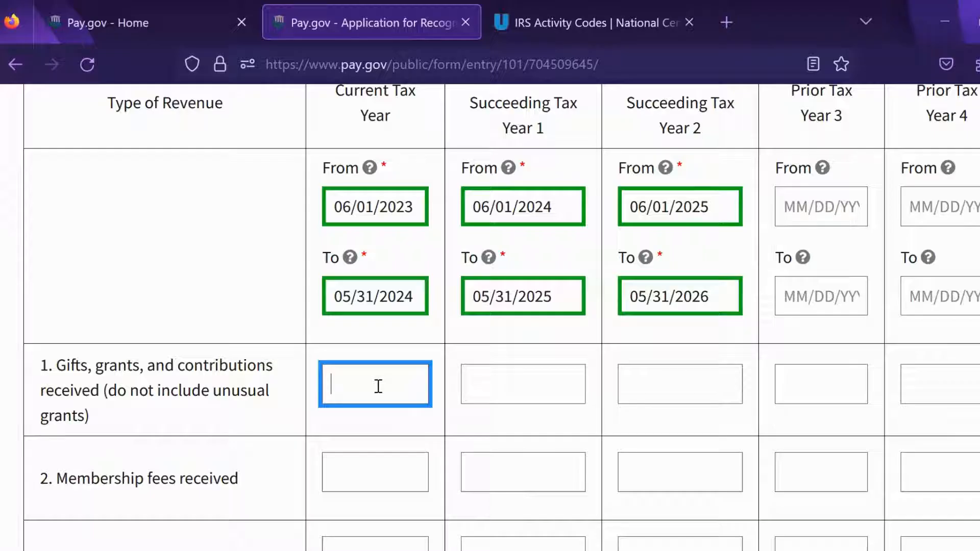
type("$20,000")
left_click(495, 379)
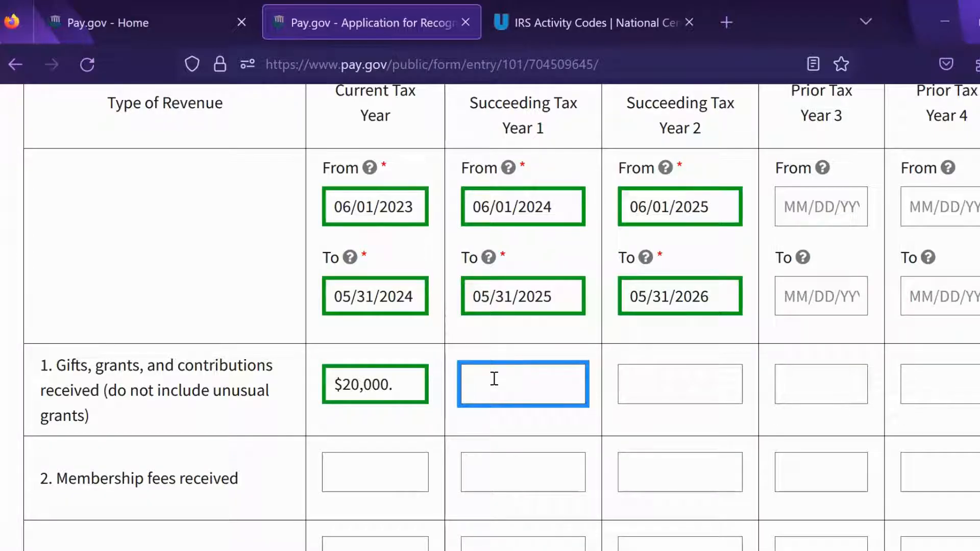
type("$35,000")
left_click(641, 377)
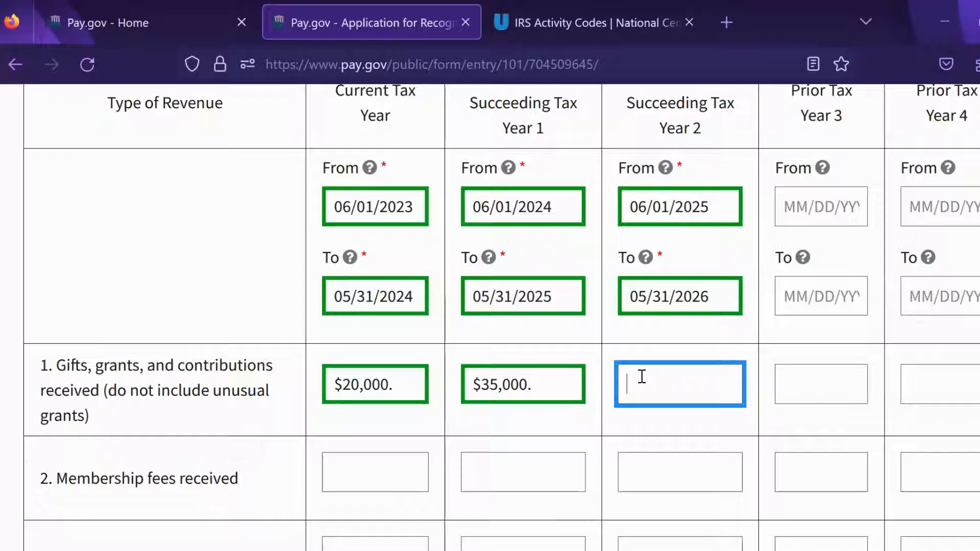
type("$45,000")
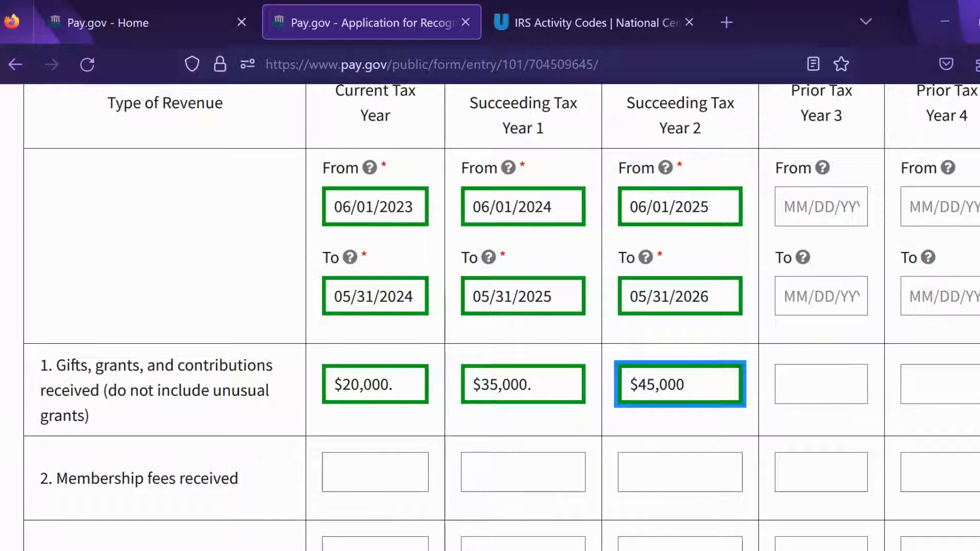
scroll(890, 394, "down", 1)
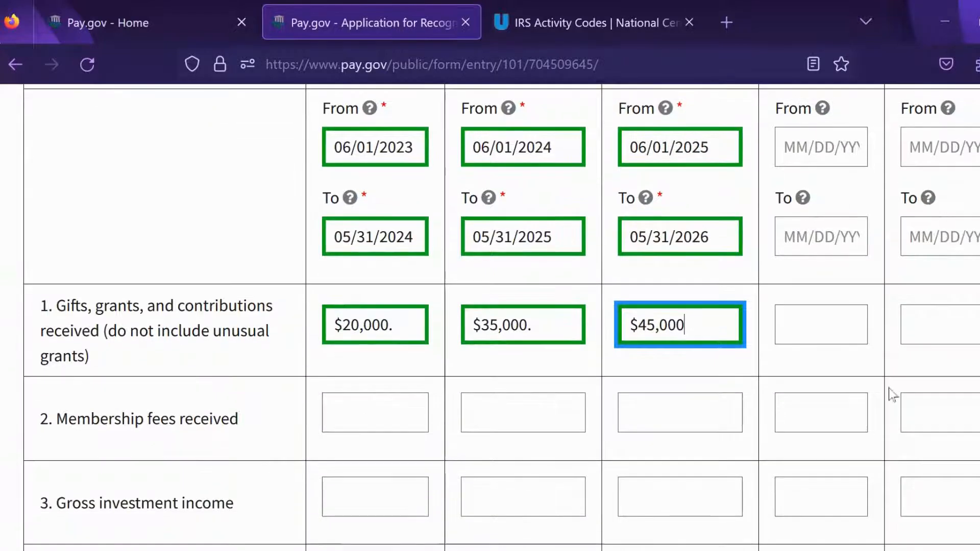
Step: Enter $0 membership fees for all three tax years
left_click(392, 414)
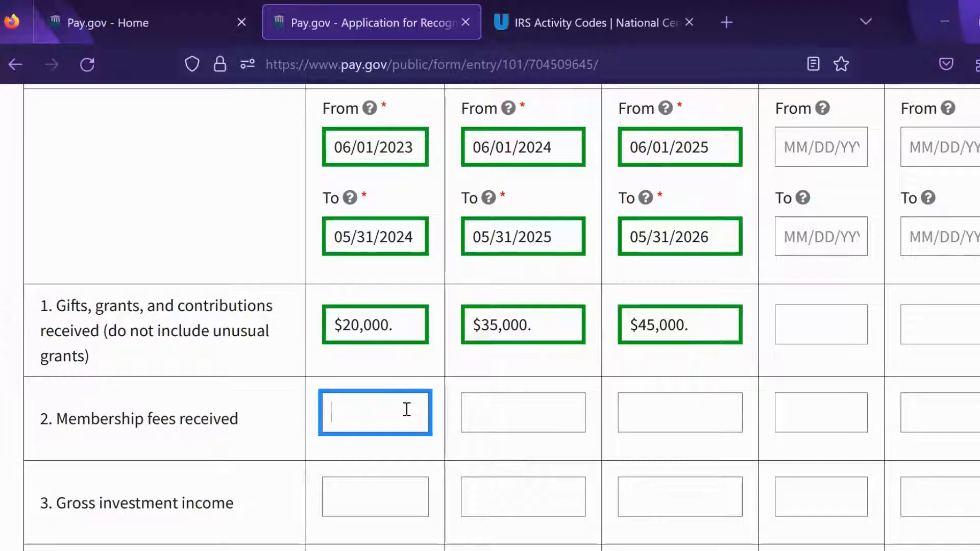
type("$0")
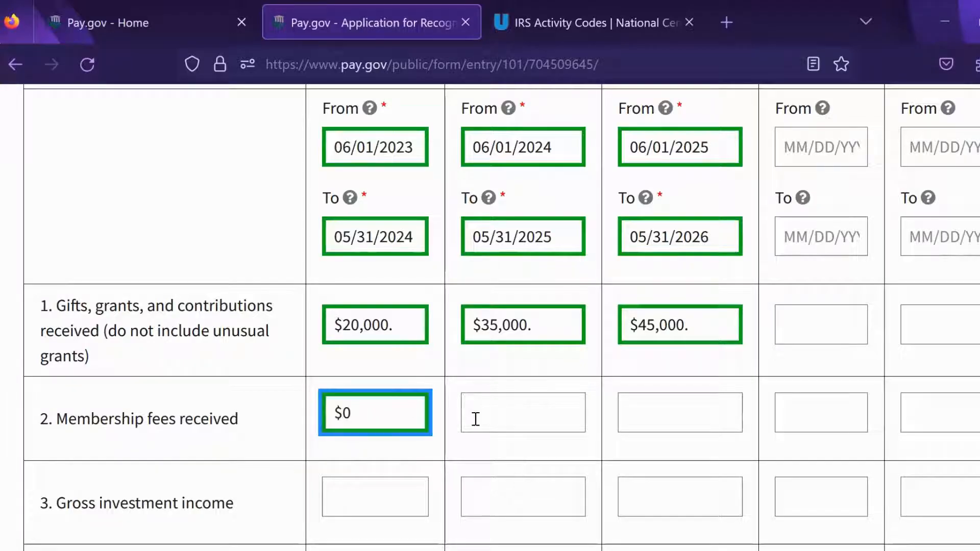
left_click(519, 416)
type("$0")
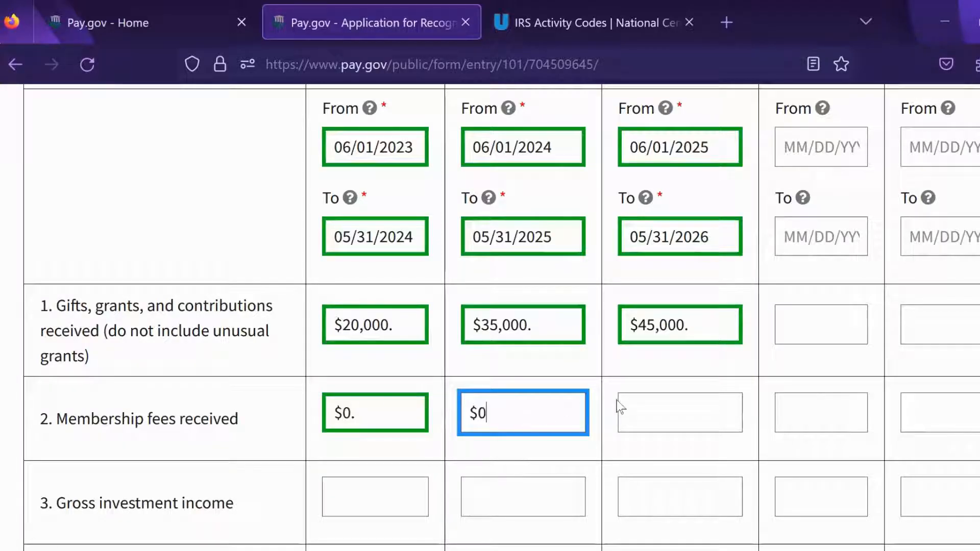
left_click(657, 407)
type("$0")
scroll(540, 240, "down", 5)
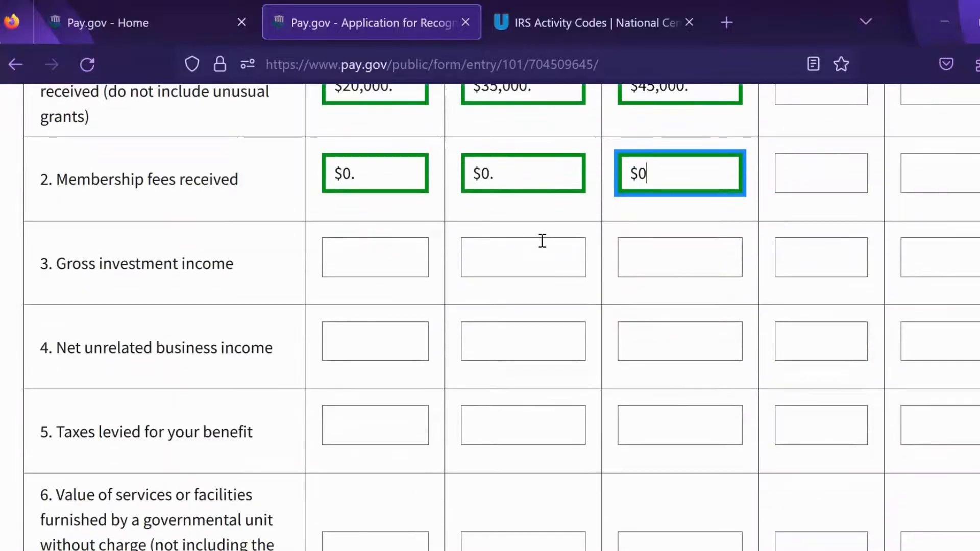
Step: Enter $0 gross investment income for all three tax years
left_click(369, 253)
type("$0")
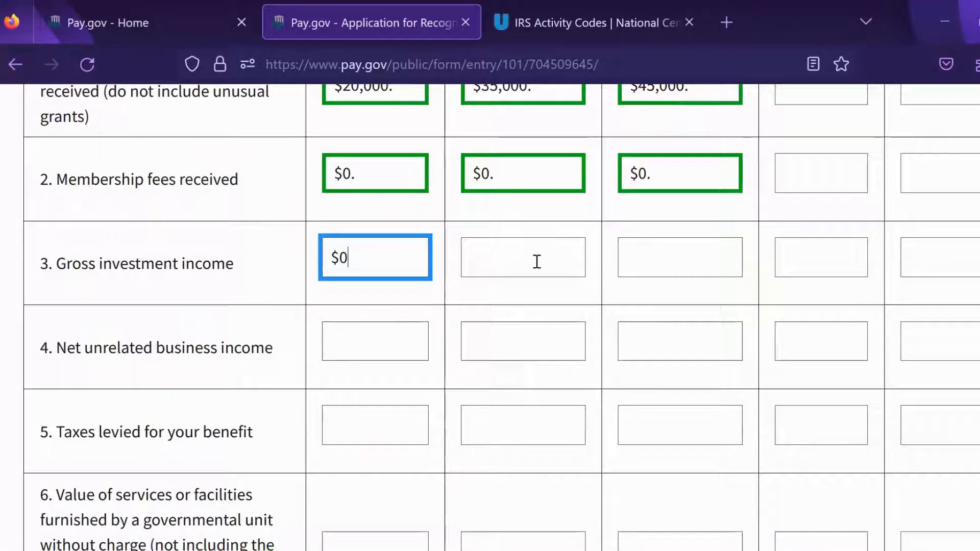
key("Tab")
type("$0")
left_click(674, 263)
type("$0")
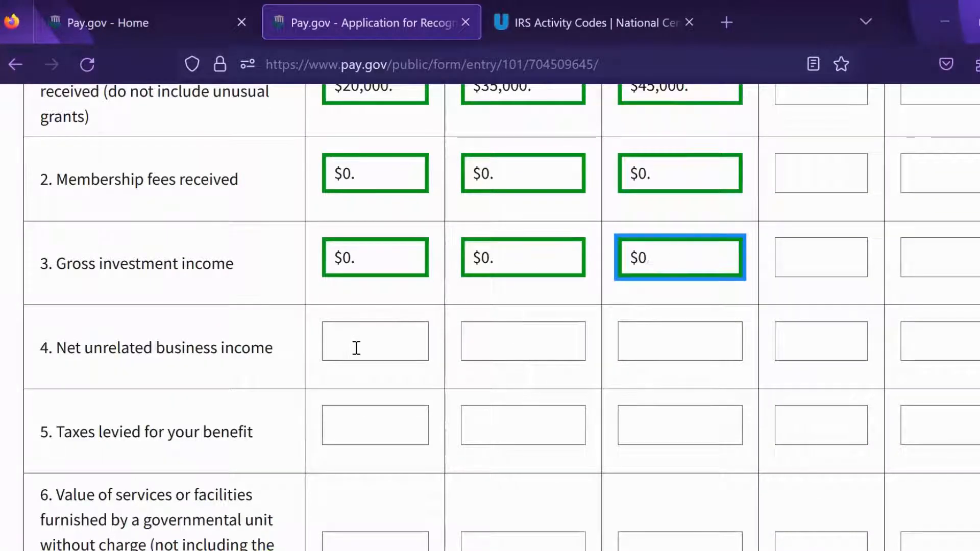
Step: Enter $0 net unrelated business income for all three tax years
left_click(356, 347)
type("$0")
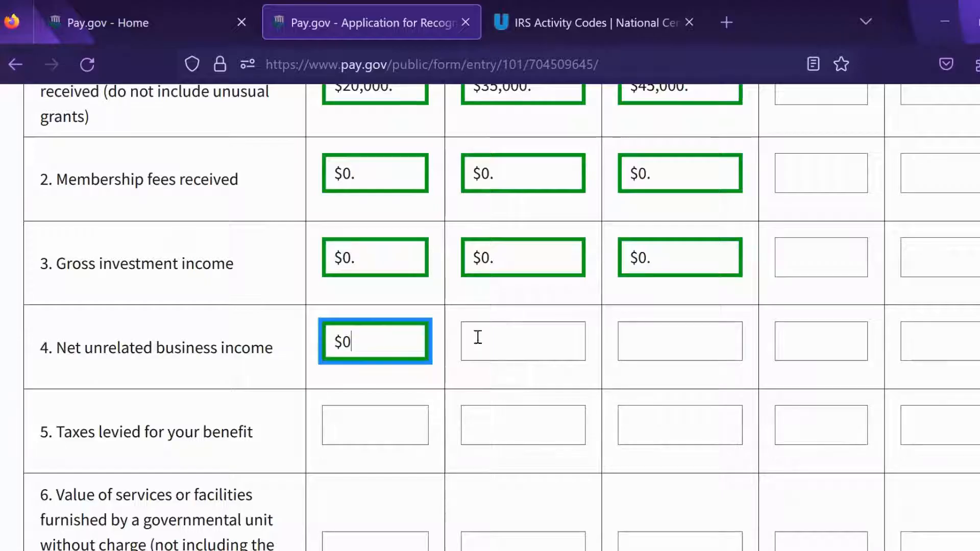
left_click(507, 339)
type("$0")
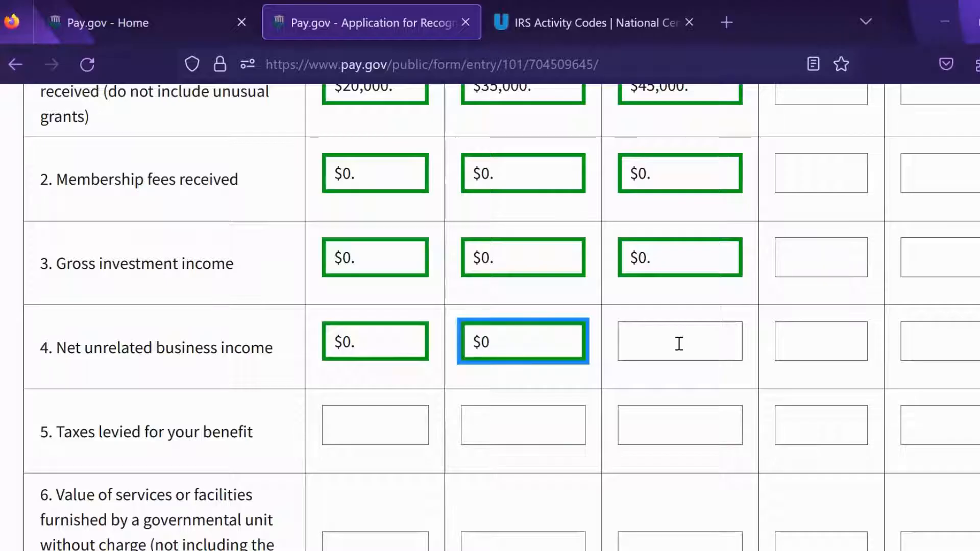
left_click(683, 336)
type("$0")
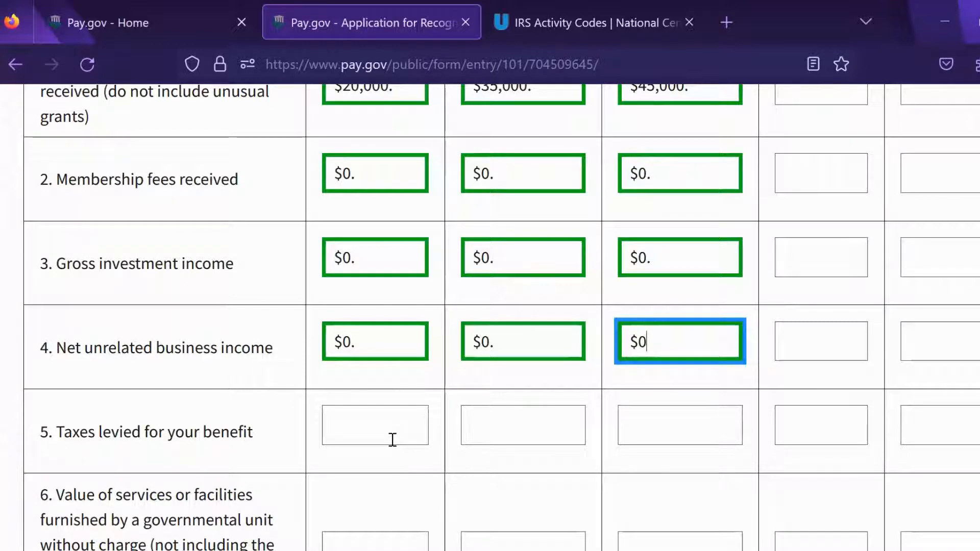
Step: Enter $0 taxes levied for all three tax years
left_click(392, 439)
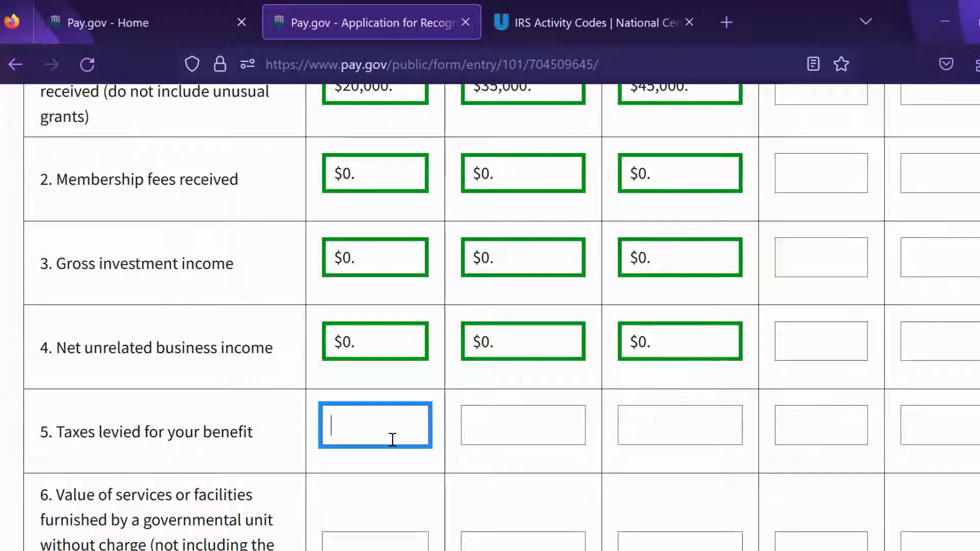
type("$0")
left_click(492, 432)
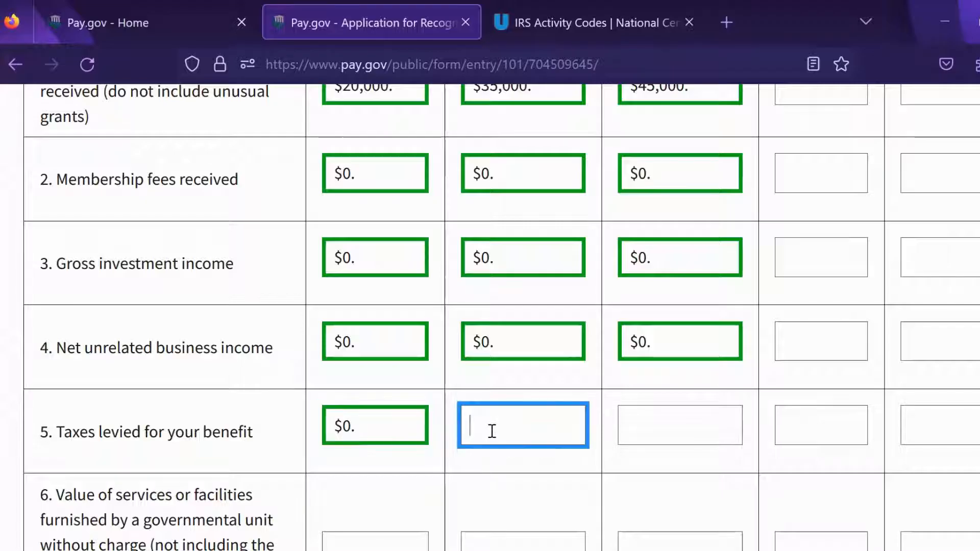
type("$0")
left_click(702, 422)
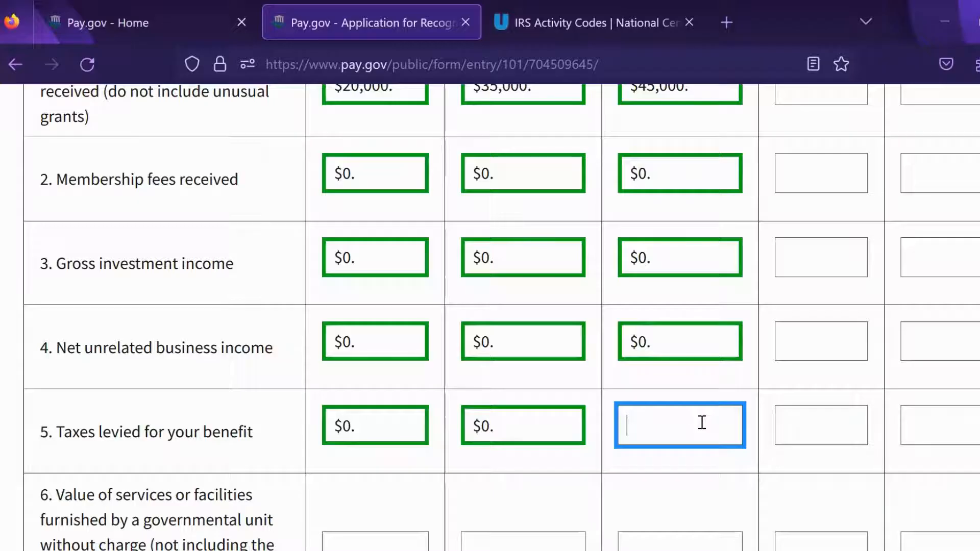
type("$0")
scroll(894, 204, "down", 3)
scroll(862, 347, "up", 4)
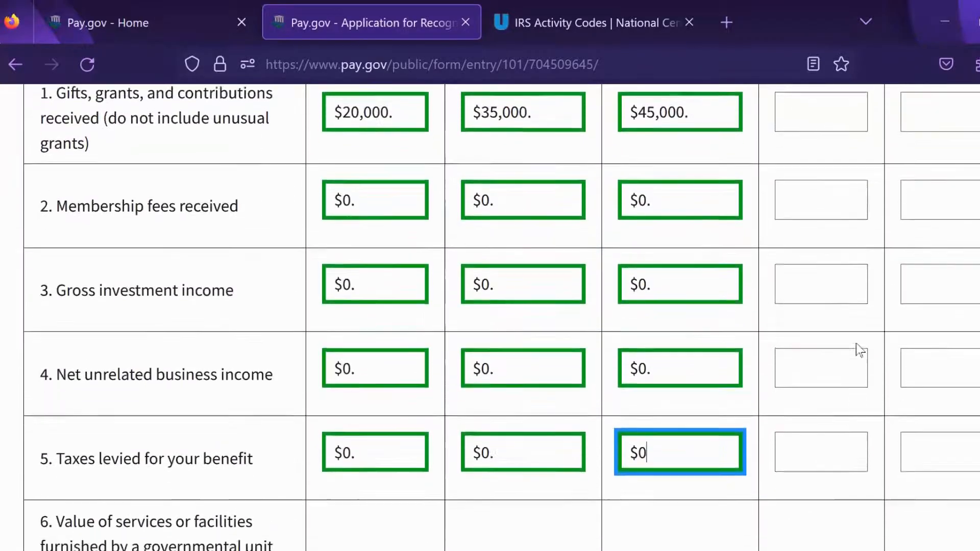
Step: Enter $0 on revenue line 6 for all three tax years
scroll(863, 306, "down", 5)
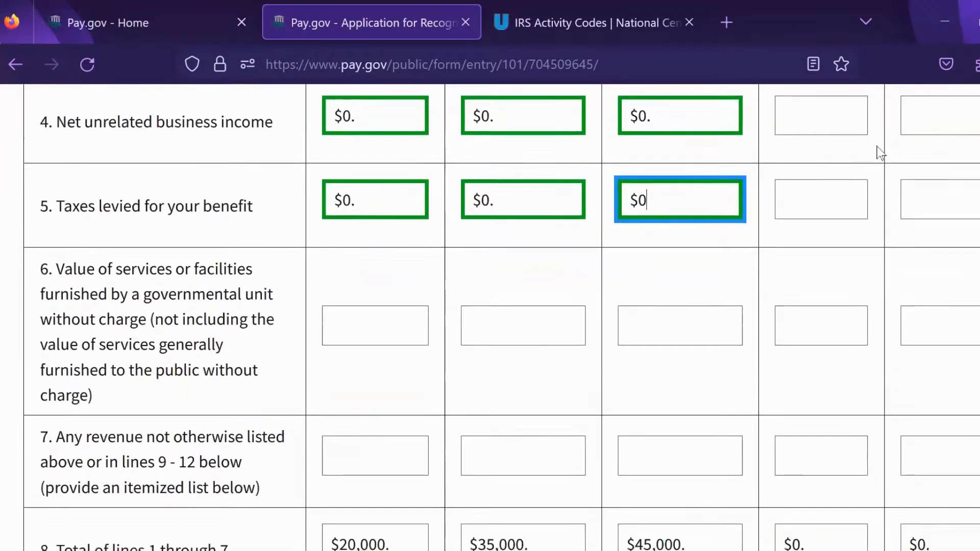
left_click(388, 356)
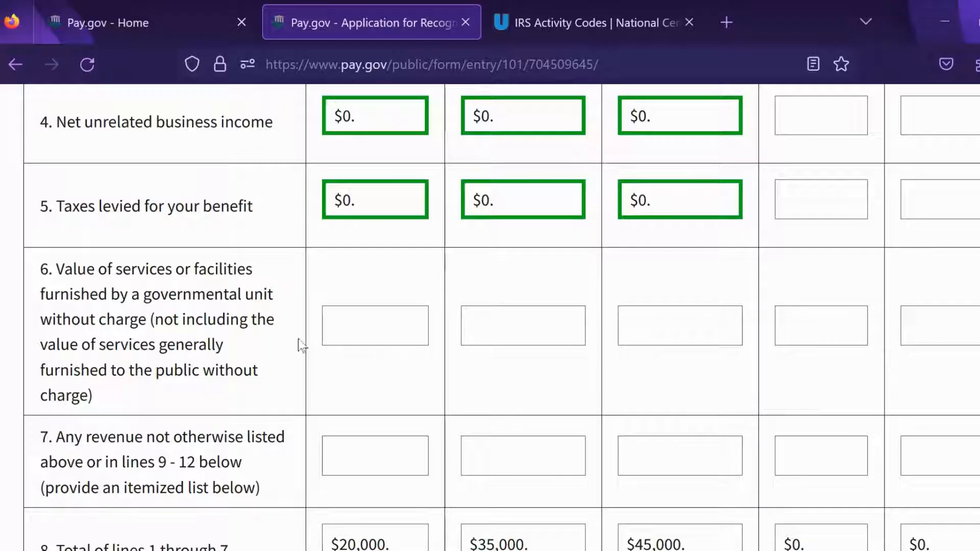
left_click(370, 329)
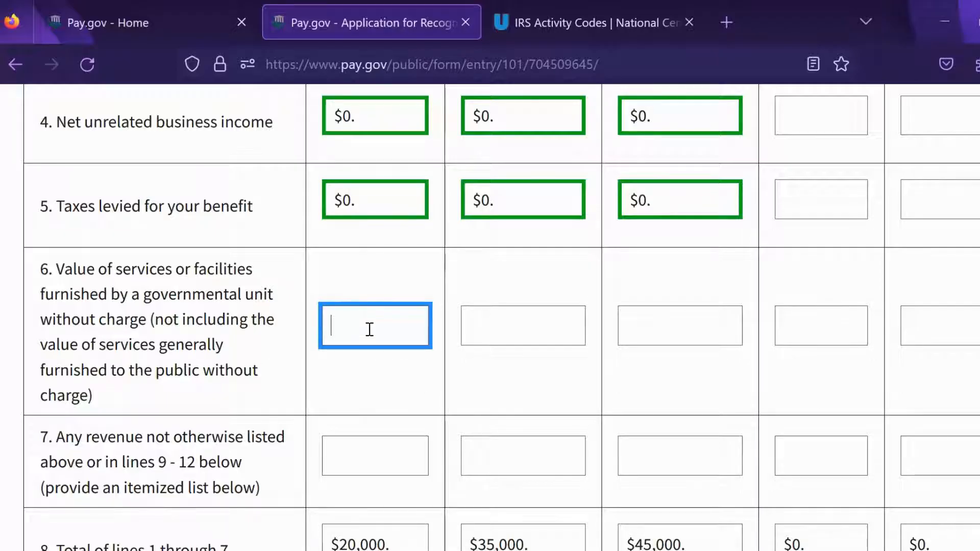
type("$0")
left_click(470, 329)
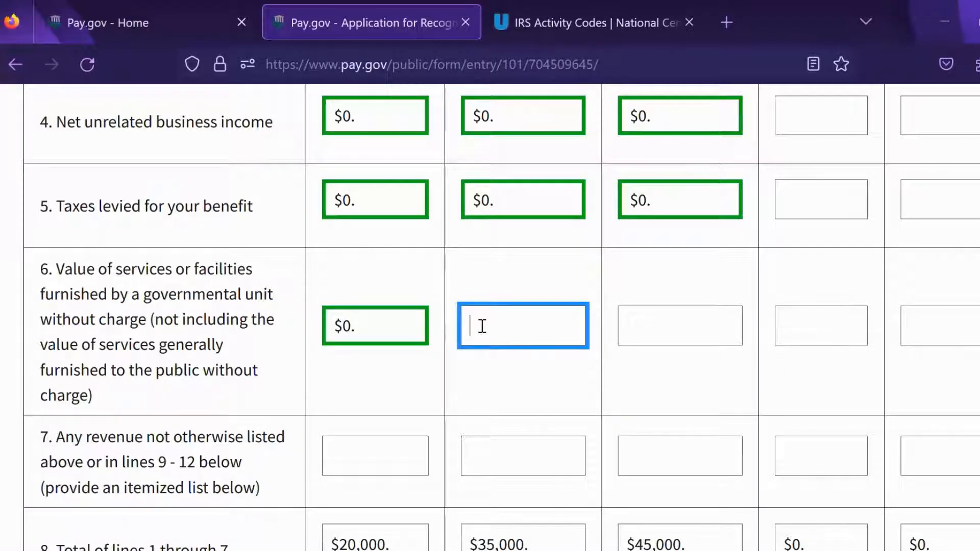
type("$0")
left_click(653, 320)
type("$0")
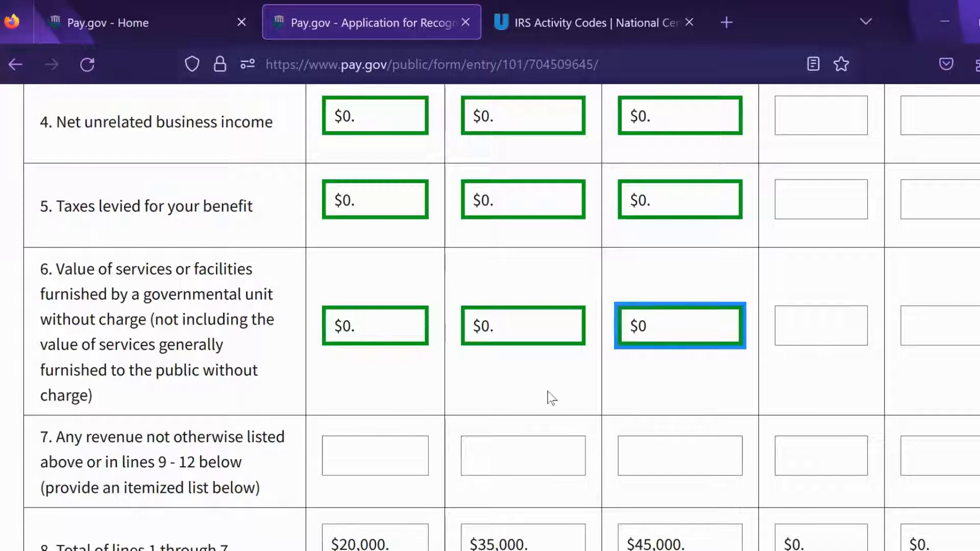
Step: Enter $0 on revenue line 7 for all three tax years
left_click(367, 455)
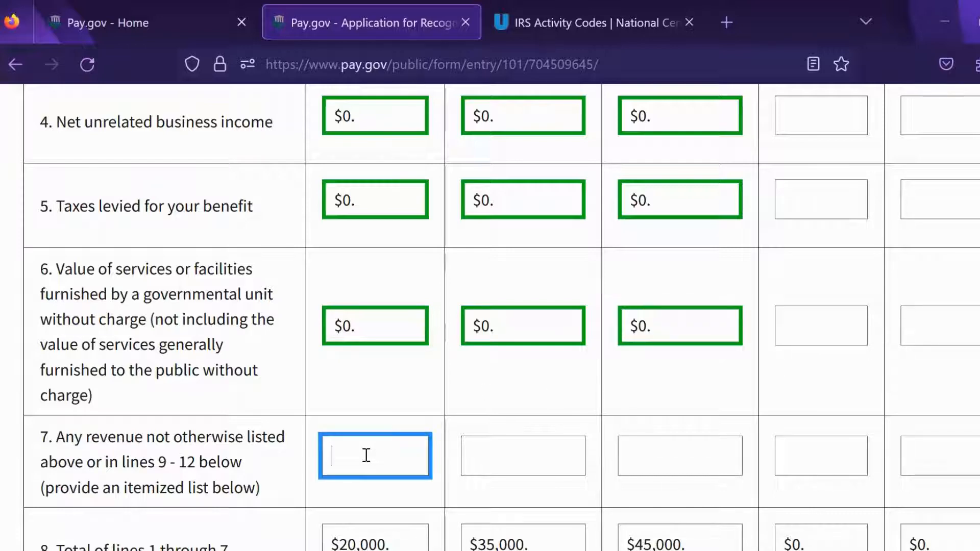
type("$0")
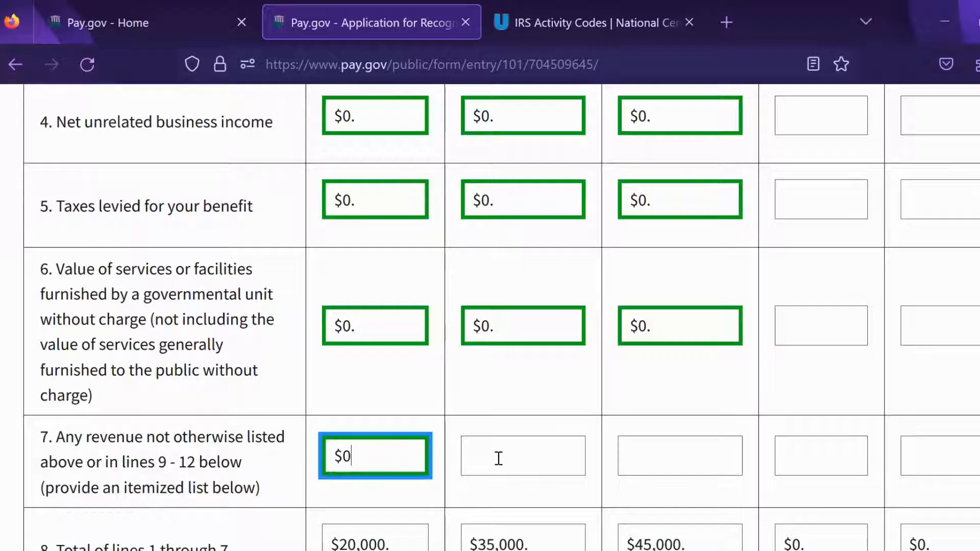
left_click(498, 456)
type("$0")
left_click(674, 455)
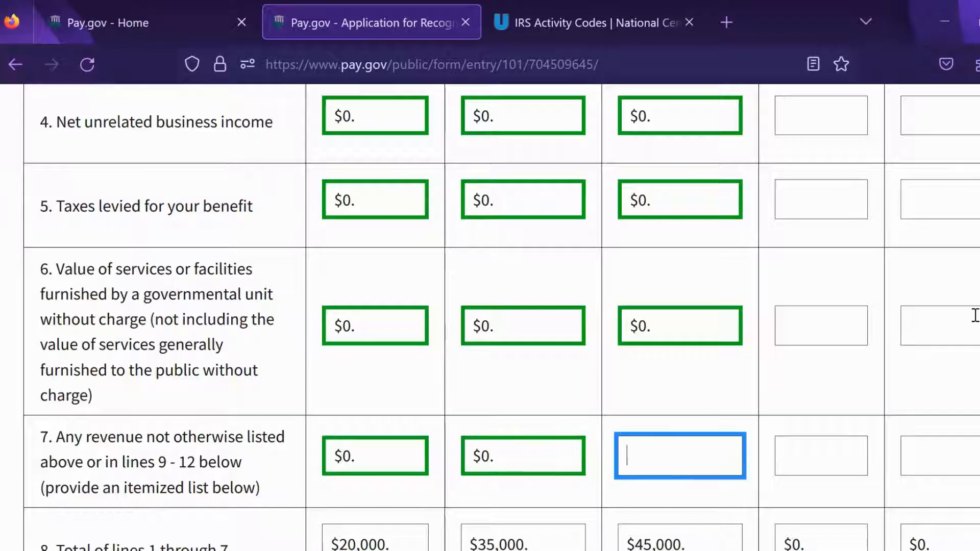
type("$0")
scroll(969, 312, "down", 2)
scroll(969, 313, "down", 2)
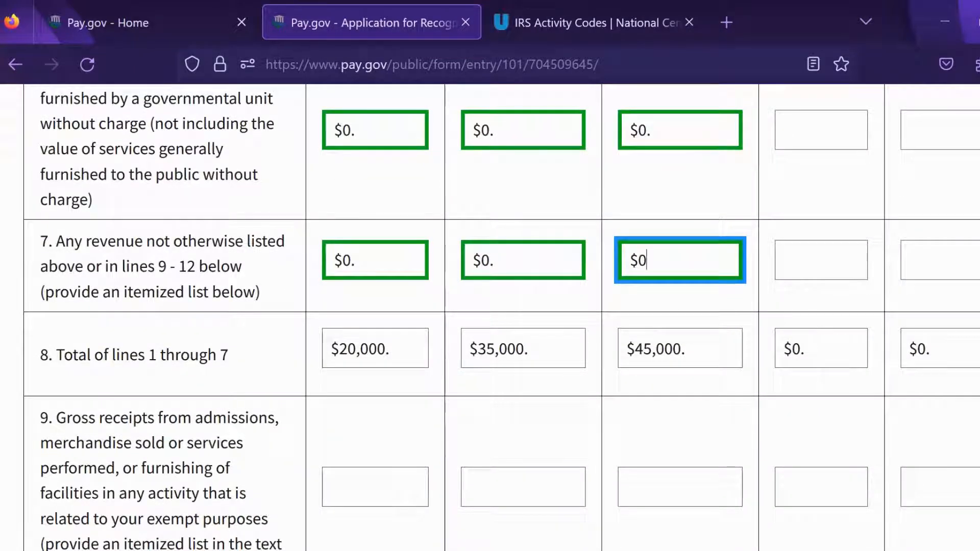
scroll(501, 317, "down", 3)
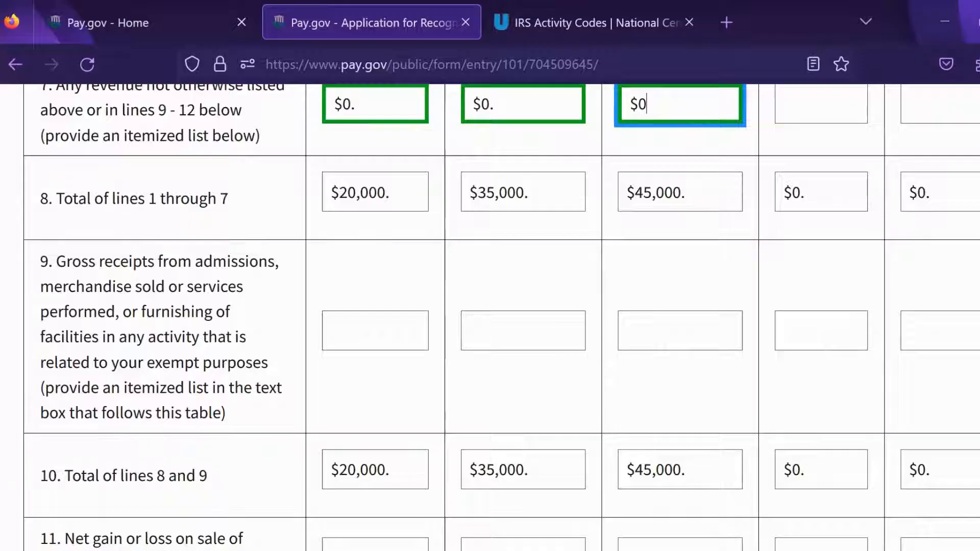
Step: Enter 0 for line 9 gross receipts across the tax-year columns
left_click(398, 336)
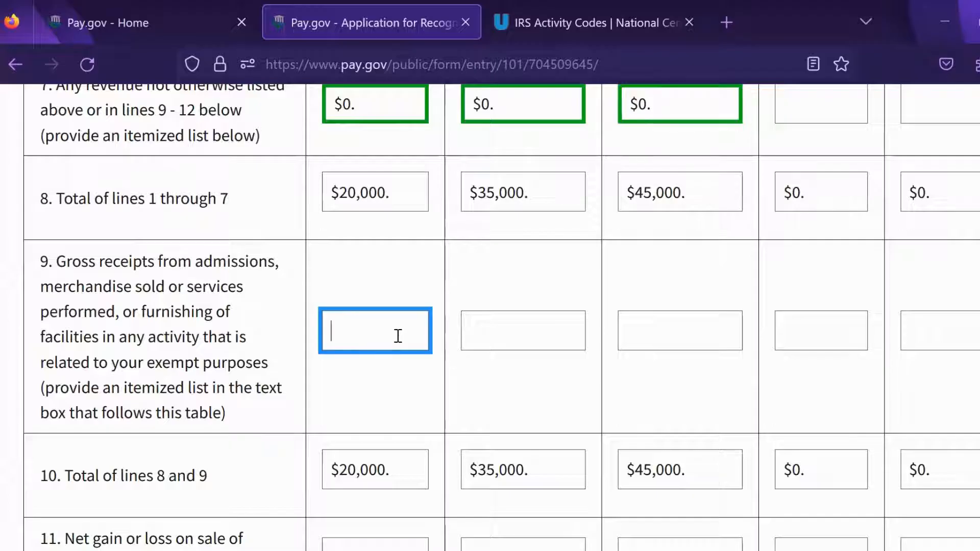
type("0")
left_click(533, 344)
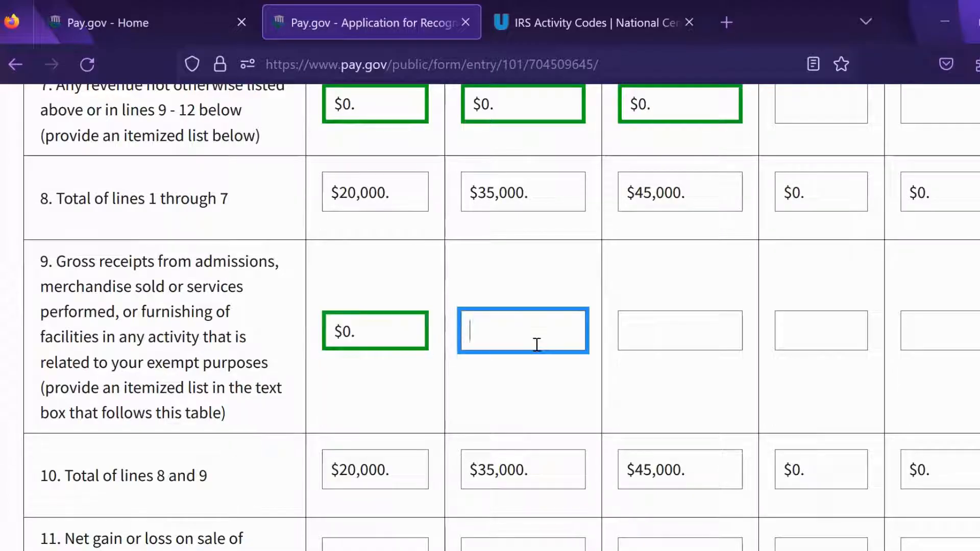
type("0")
left_click(676, 339)
type("0")
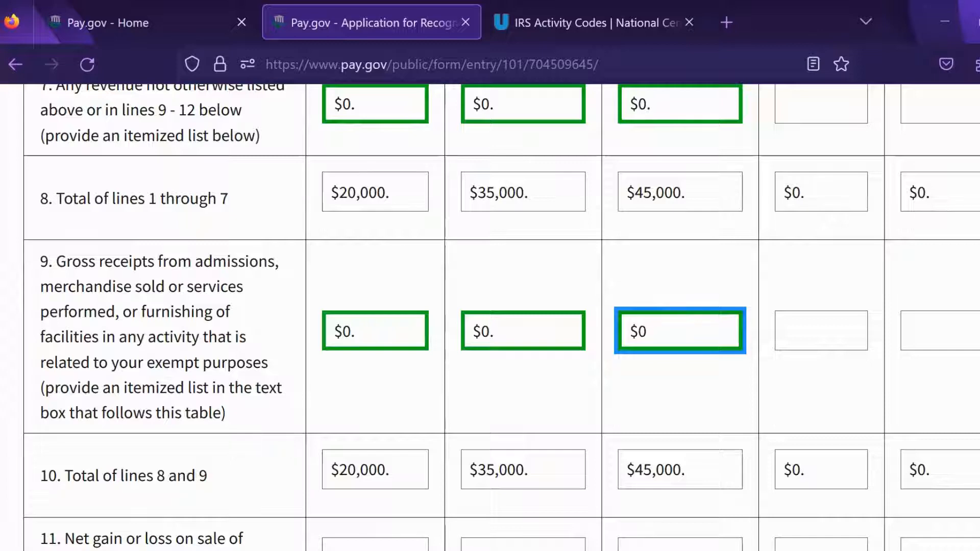
scroll(501, 315, "down", 2)
scroll(502, 316, "down", 1)
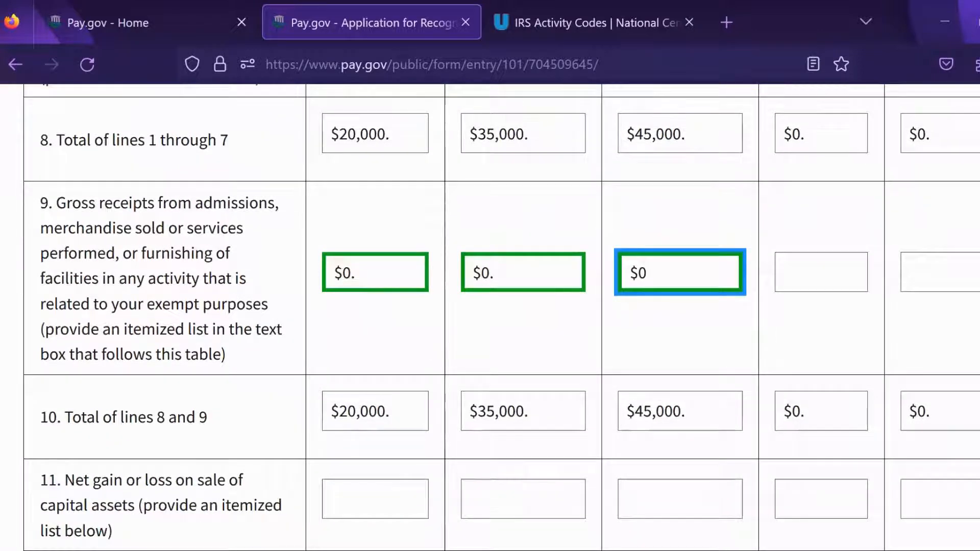
scroll(501, 315, "down", 3)
scroll(501, 315, "down", 1)
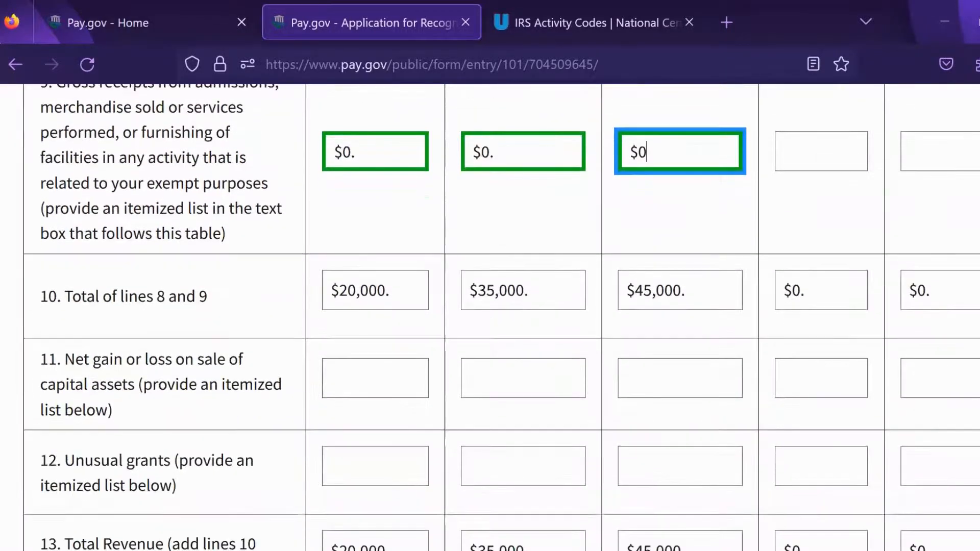
scroll(475, 348, "down", 1)
scroll(474, 347, "down", 1)
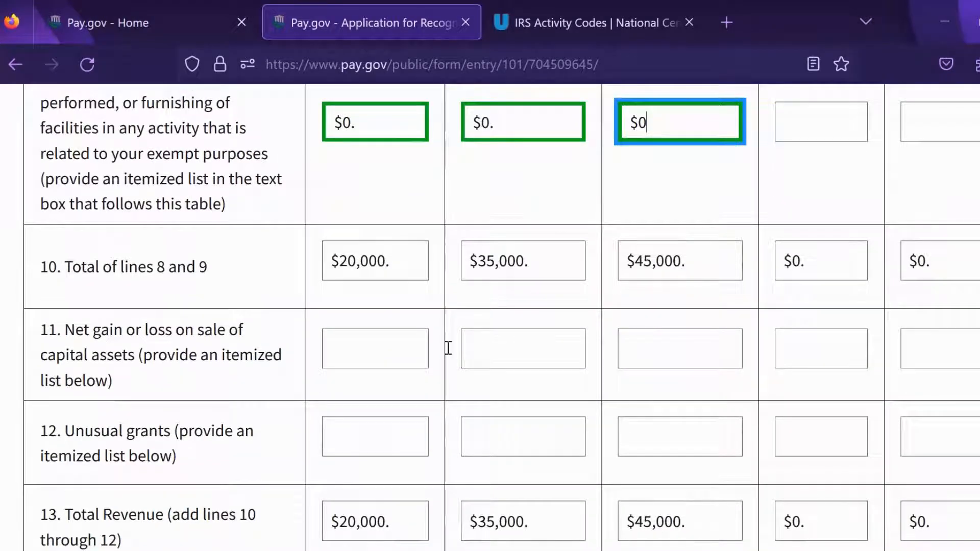
Step: Enter $0 on line 11 for sale of capital assets
left_click(385, 352)
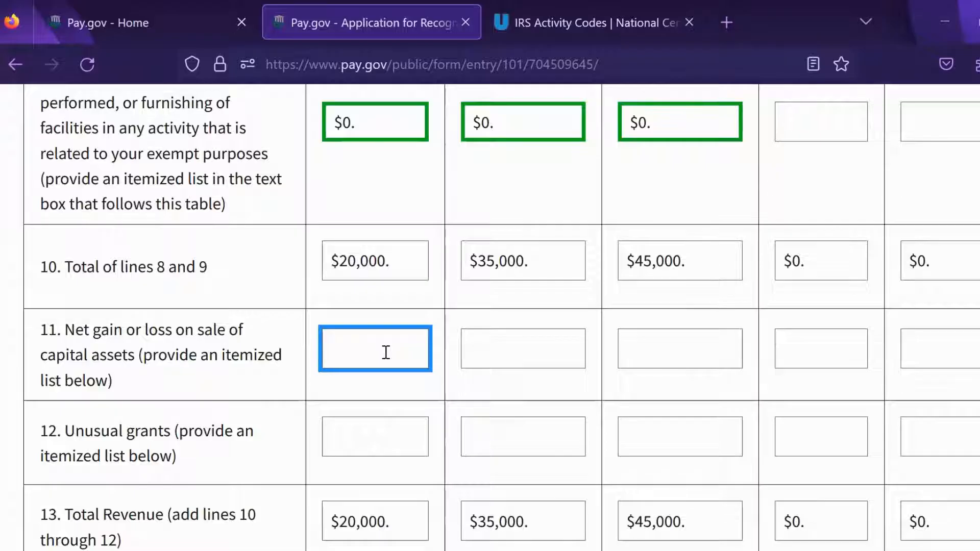
type("$0")
left_click(497, 349)
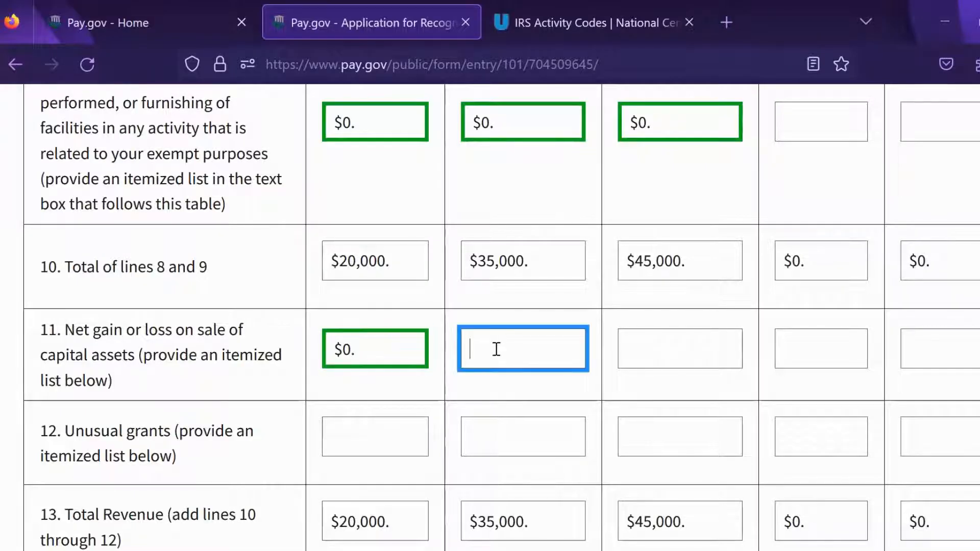
type("$0")
left_click(660, 347)
type("$0")
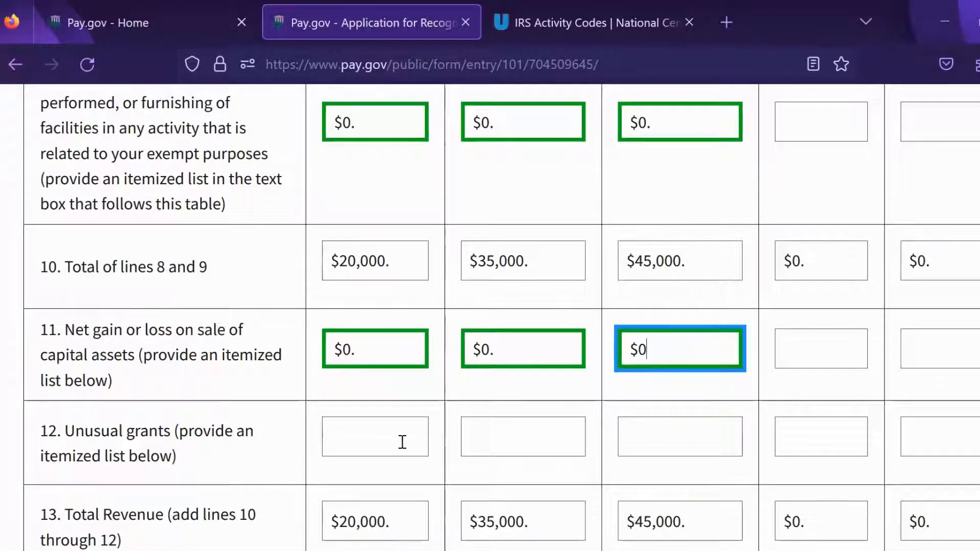
Step: Enter $0 on line 12 Unusual grants, leaving total revenue at $20,000, $35,000 and $45,000
left_click(402, 442)
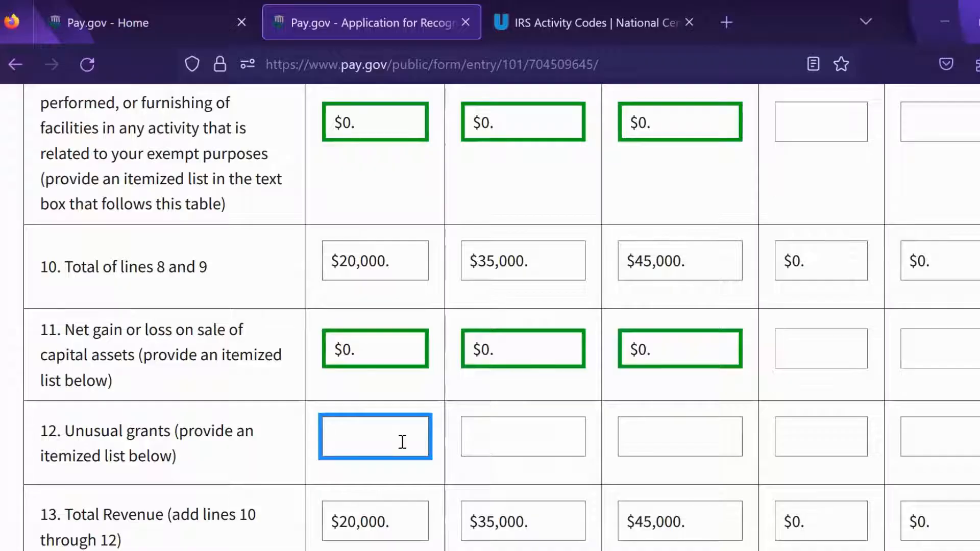
type("$0")
left_click(531, 437)
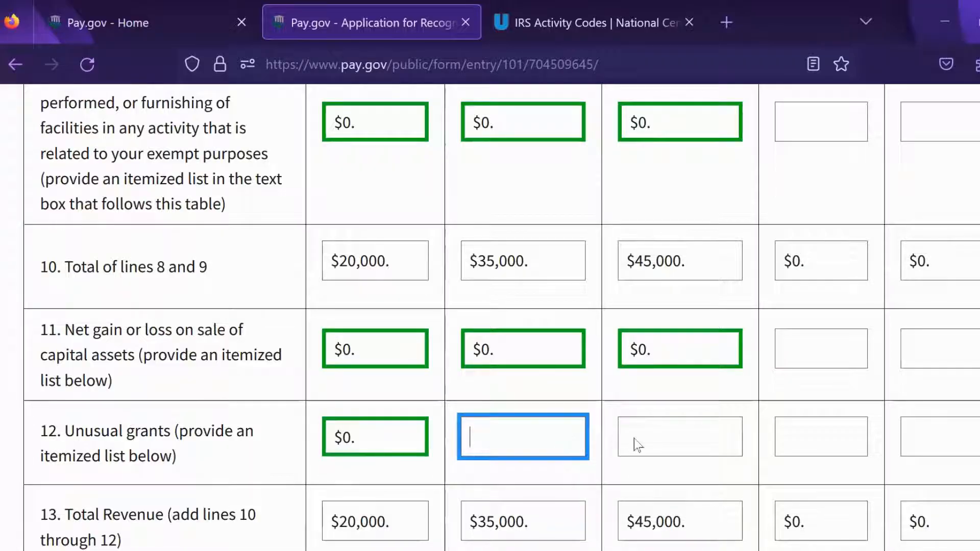
type("$0")
key("Tab")
type("$0")
scroll(886, 365, "down", 1)
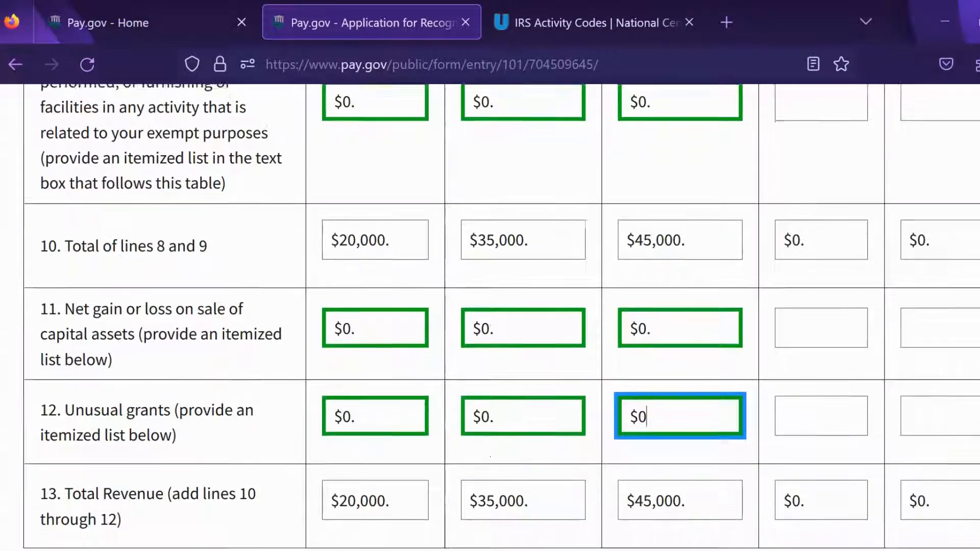
scroll(501, 316, "down", 5)
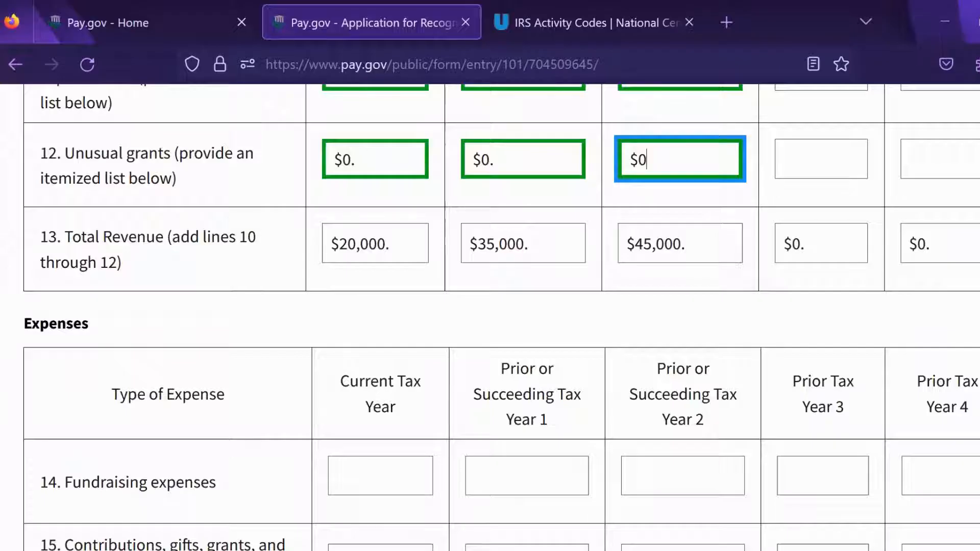
scroll(501, 317, "down", 1)
scroll(501, 316, "down", 2)
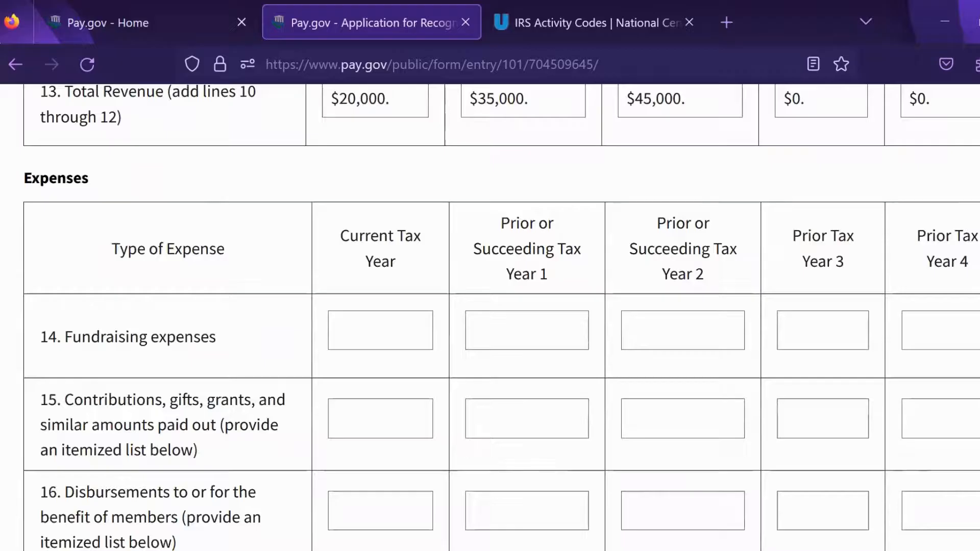
Step: Enter $0 for fundraising (line 14) and grants paid (line 15) in all three years
scroll(542, 354, "down", 1)
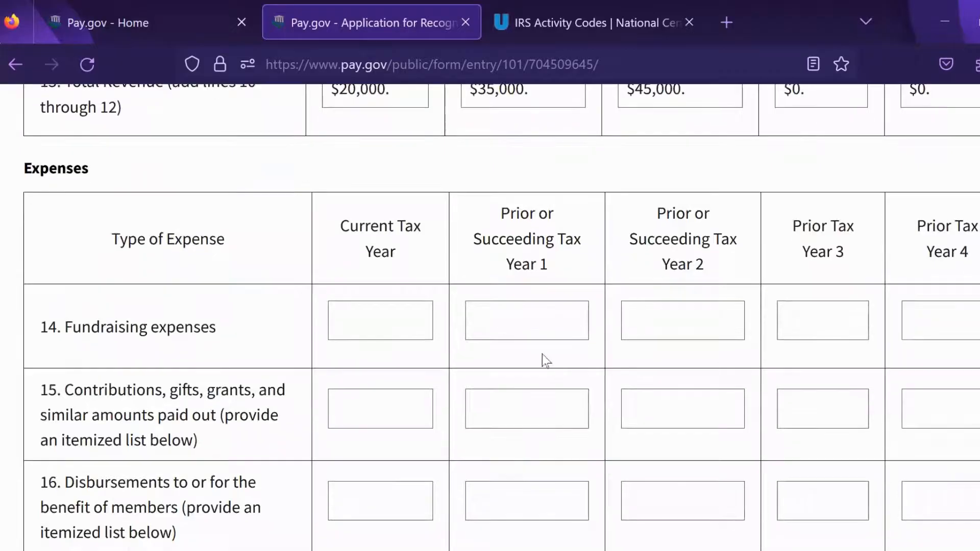
left_click(410, 322)
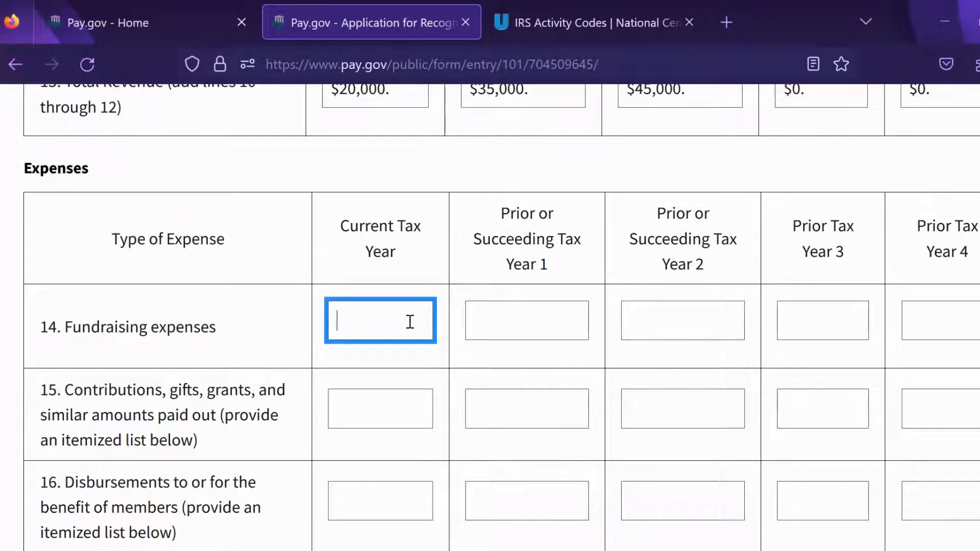
type("$0")
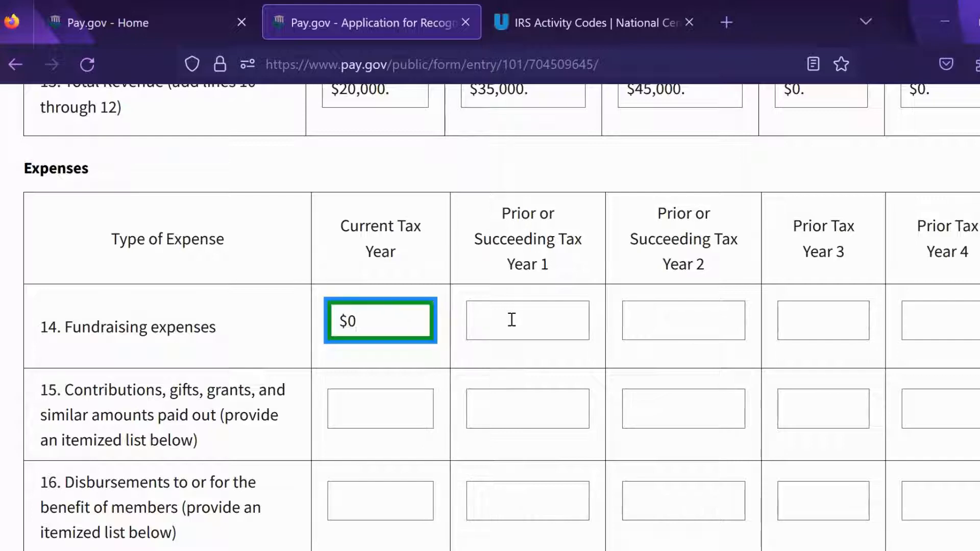
left_click(511, 320)
type("$0")
left_click(681, 326)
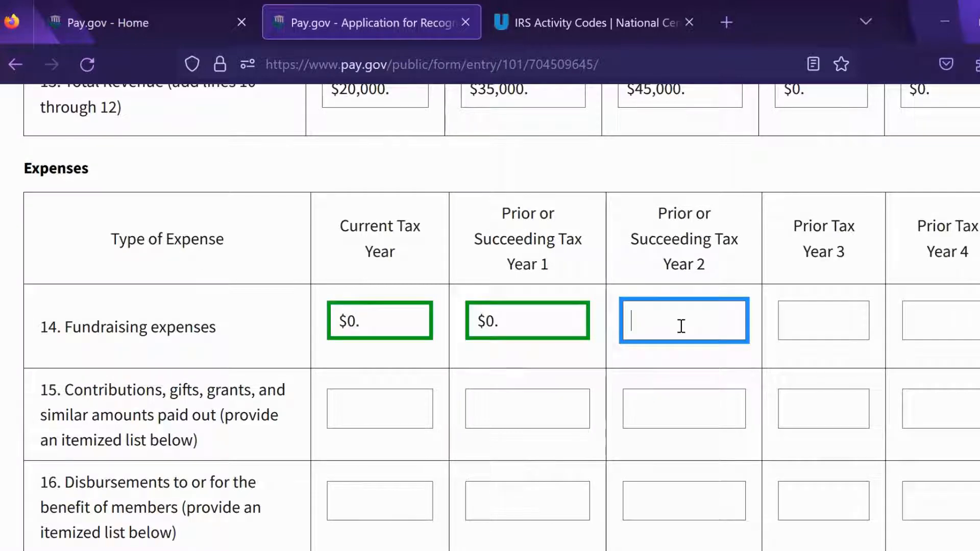
type("$0")
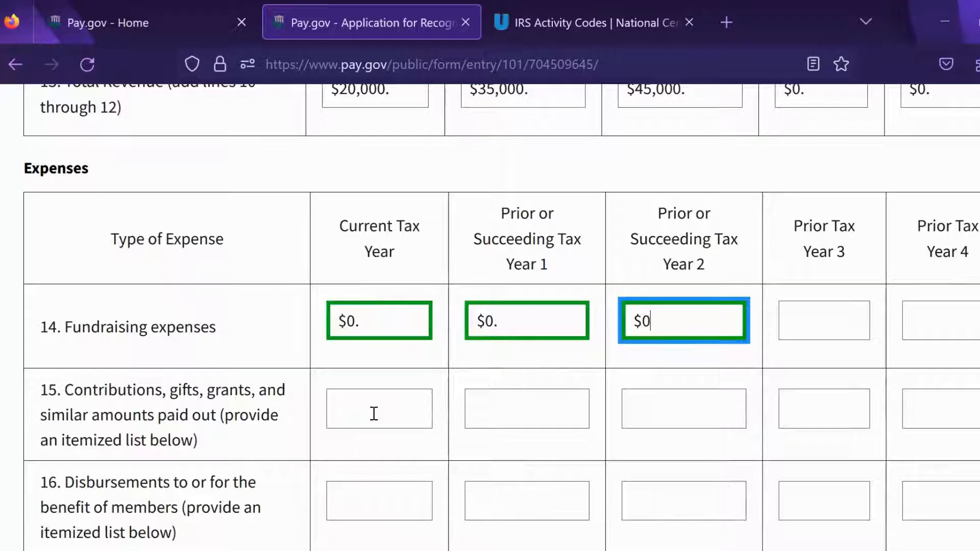
left_click(374, 414)
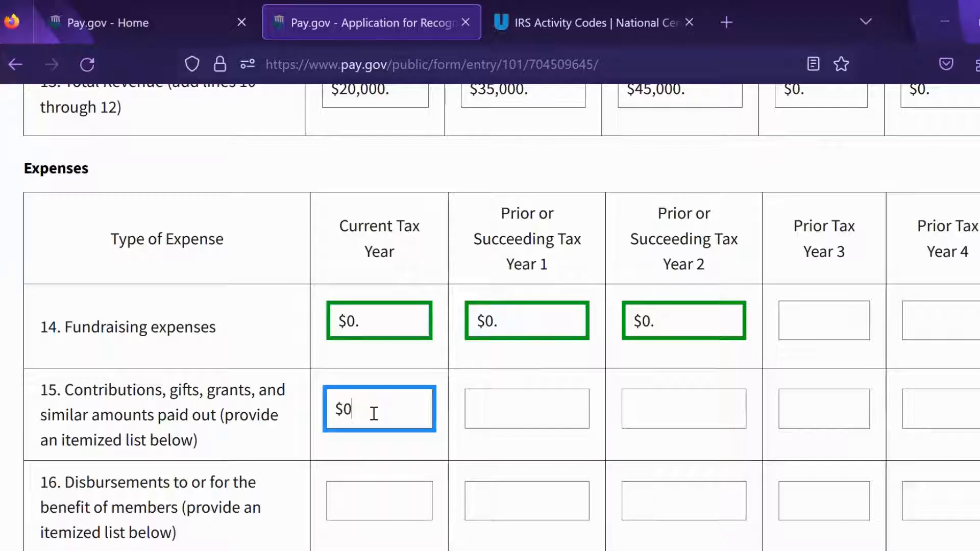
left_click(475, 408)
type("0")
left_click(680, 406)
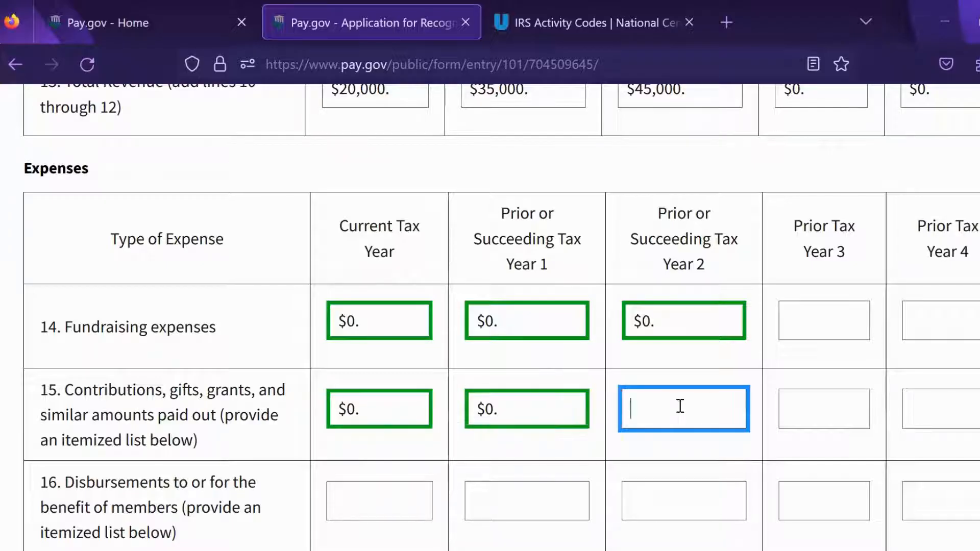
type("0")
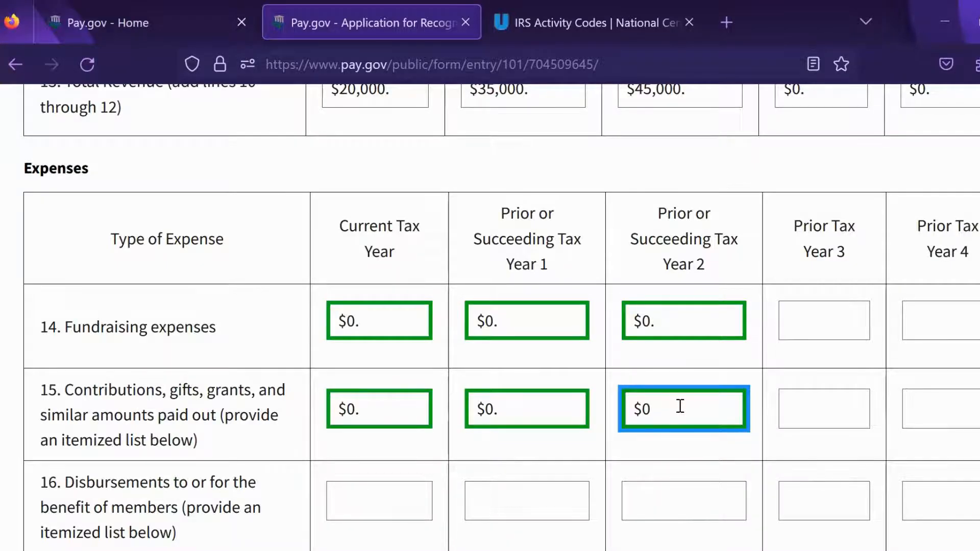
Step: Enter $0 for member disbursements (line 16) and officer compensation (line 17) across all three years
scroll(143, 278, "down", 3)
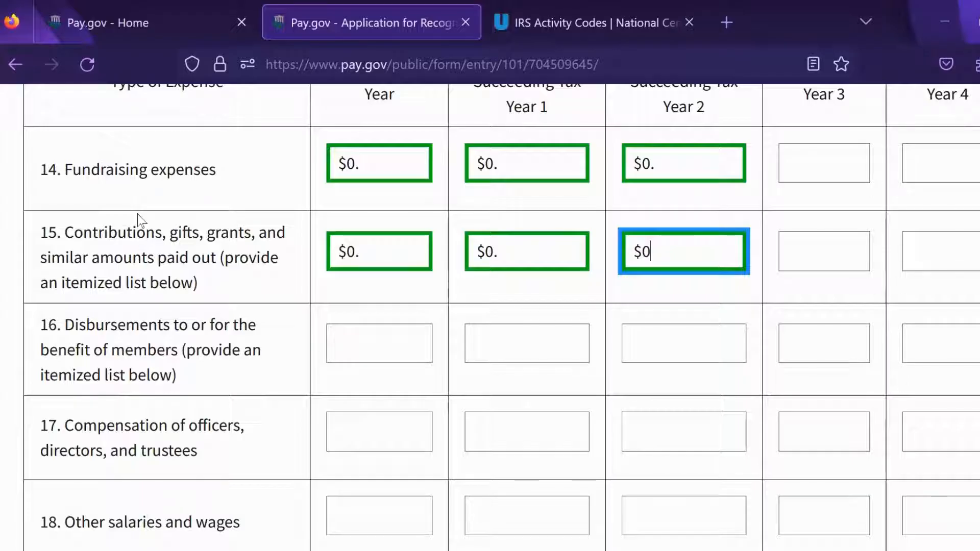
left_click(416, 333)
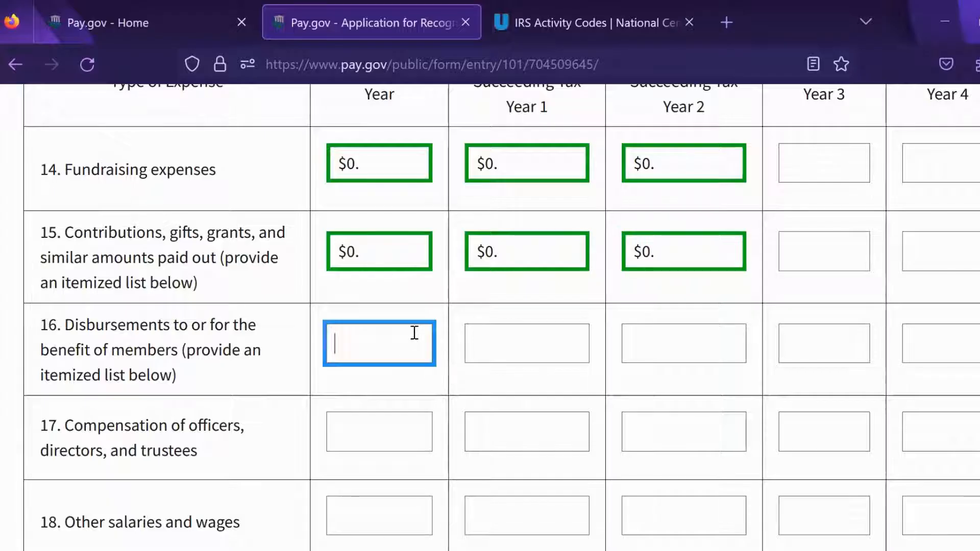
type("$0")
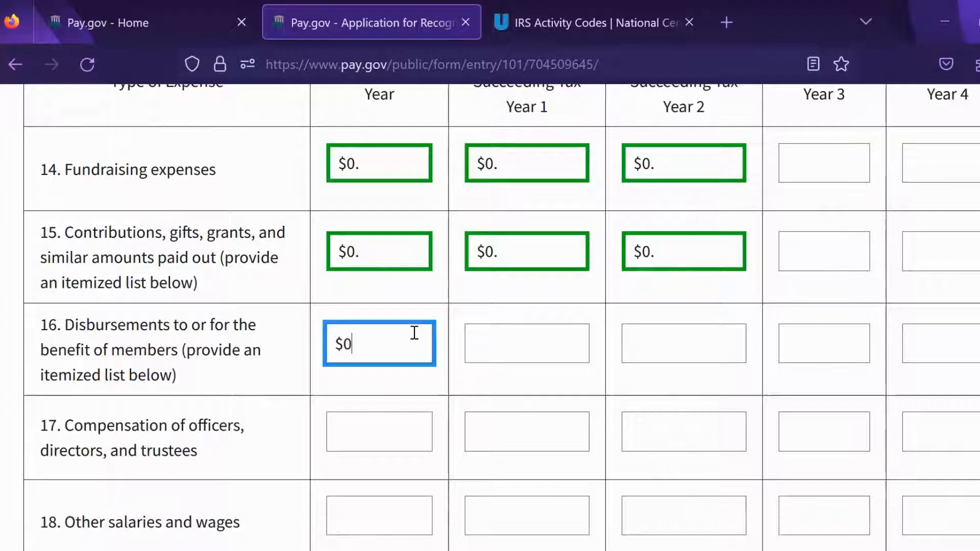
left_click(516, 341)
type("$0")
left_click(636, 343)
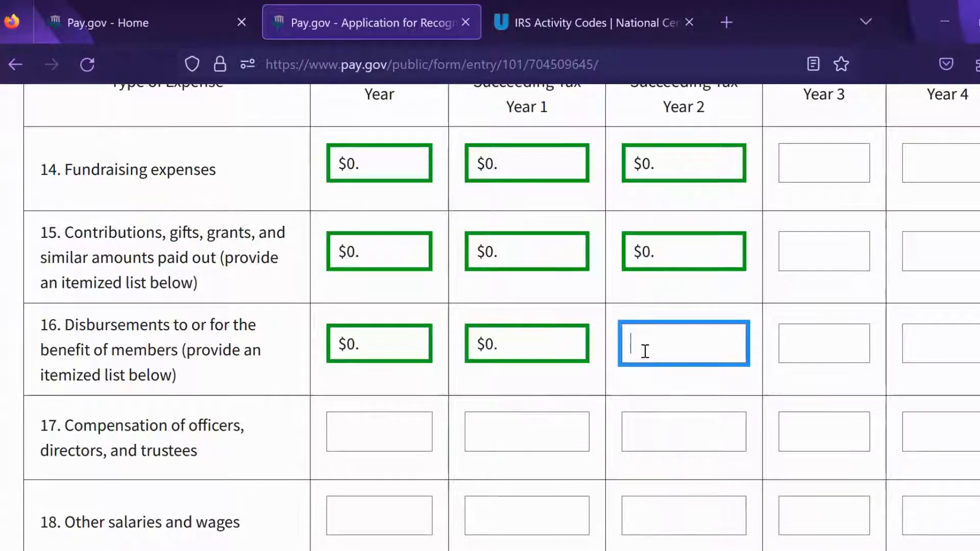
type("$0")
left_click(398, 433)
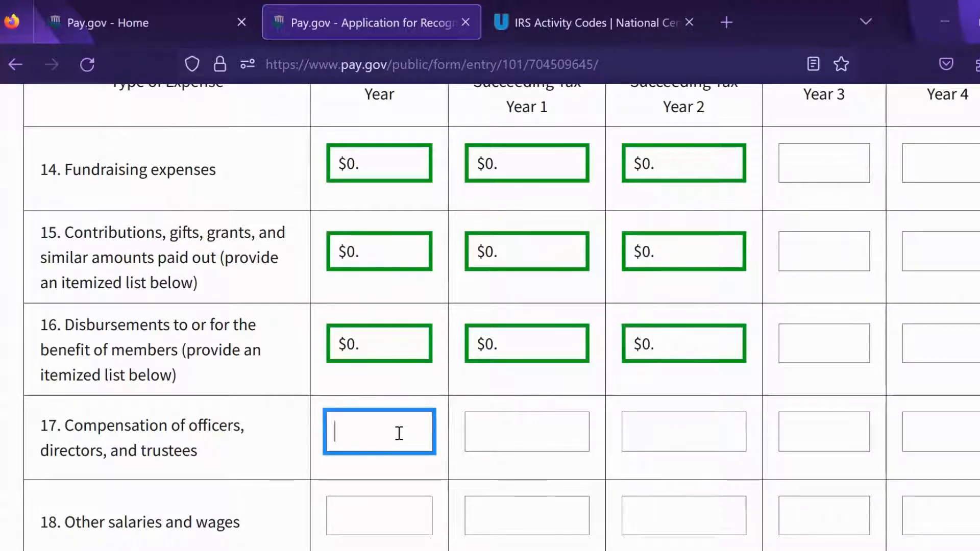
type("$0")
left_click(509, 437)
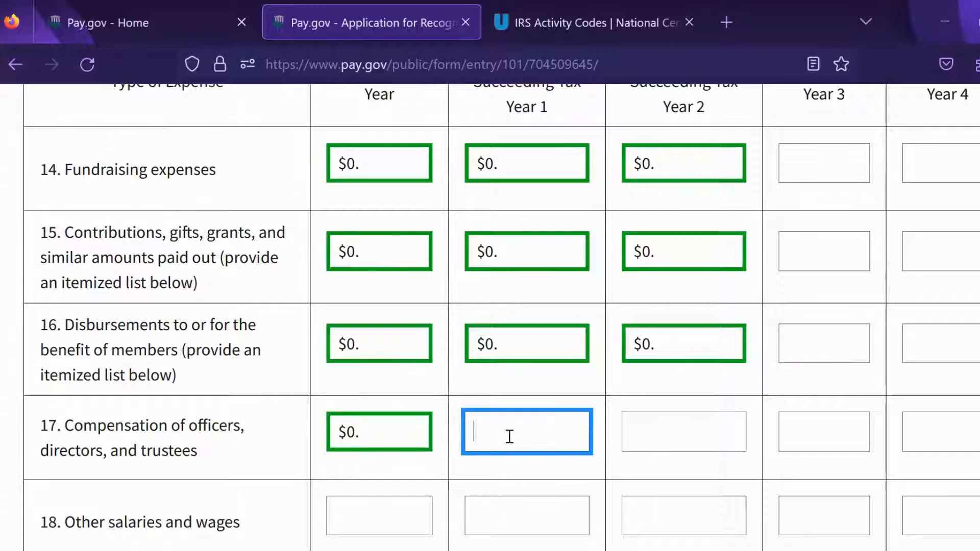
type("$0")
left_click(637, 433)
type("$0")
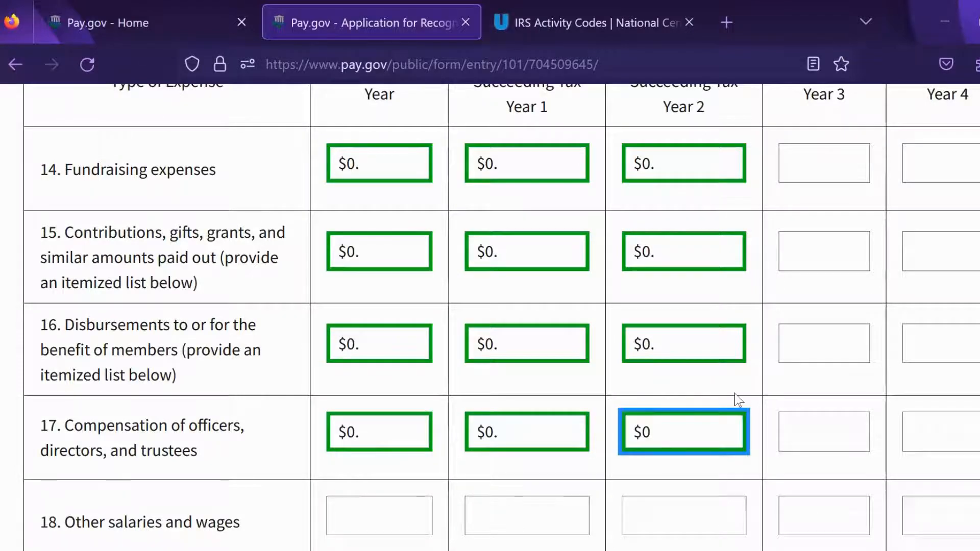
scroll(613, 255, "down", 3)
Step: Enter other salaries and wages of 15,000, 30,000 and 40,000 for the three tax years
left_click(374, 345)
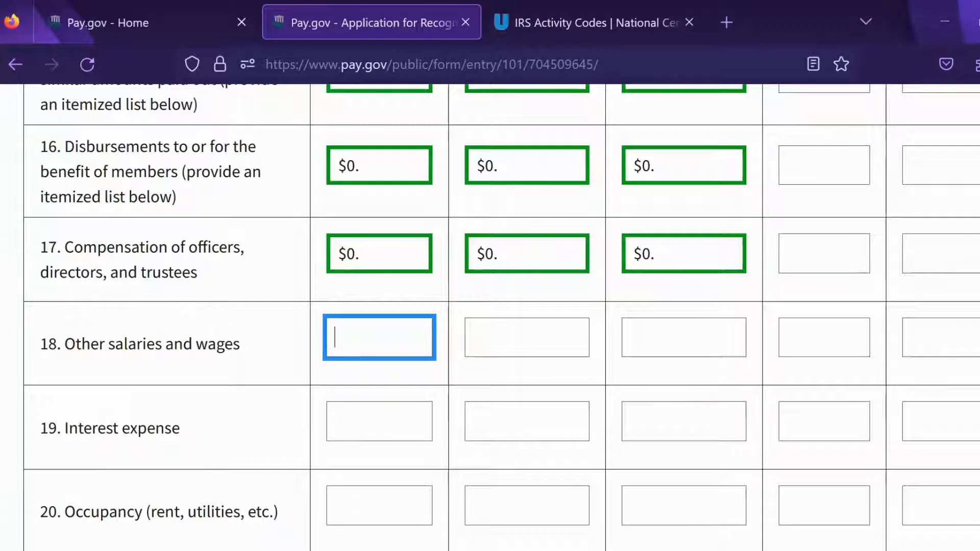
scroll(501, 317, "up", 5)
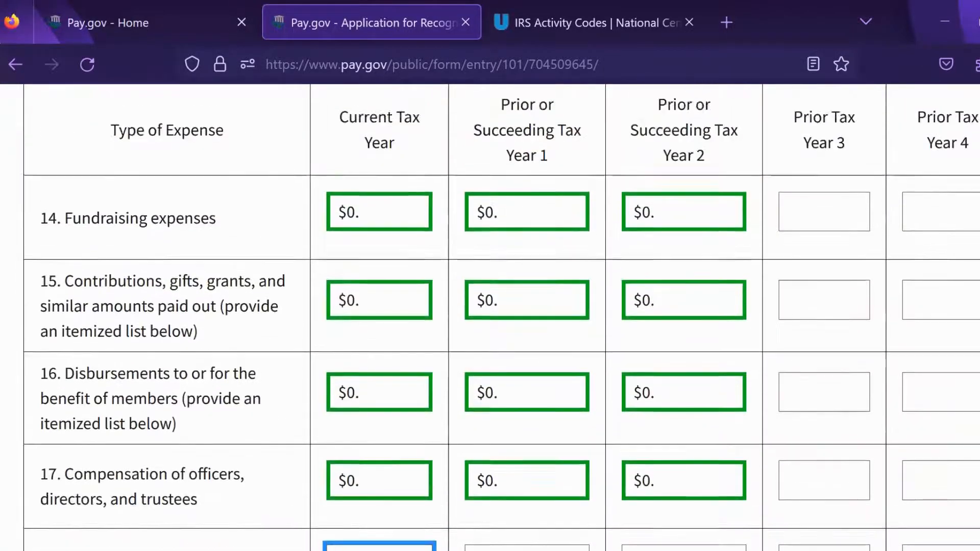
scroll(501, 316, "up", 8)
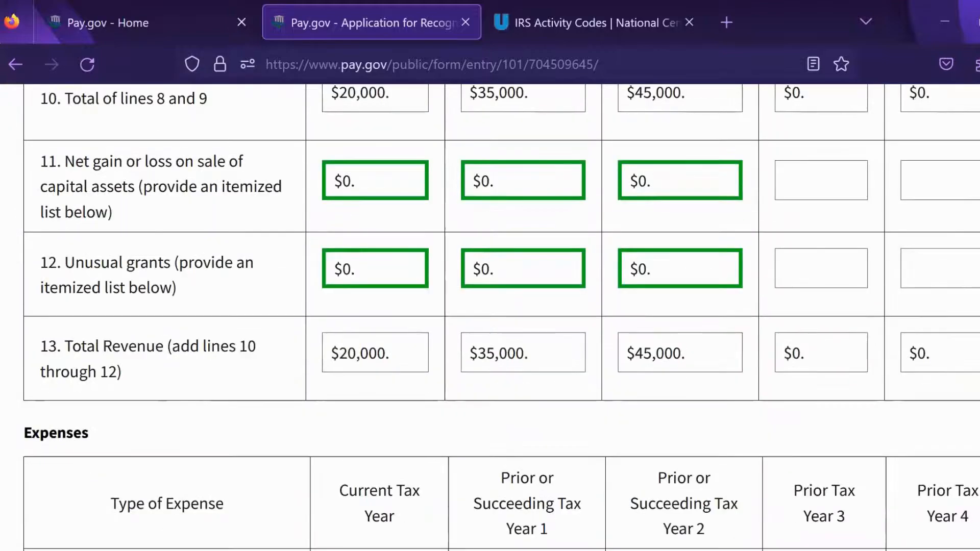
scroll(501, 317, "down", 4)
scroll(501, 316, "down", 4)
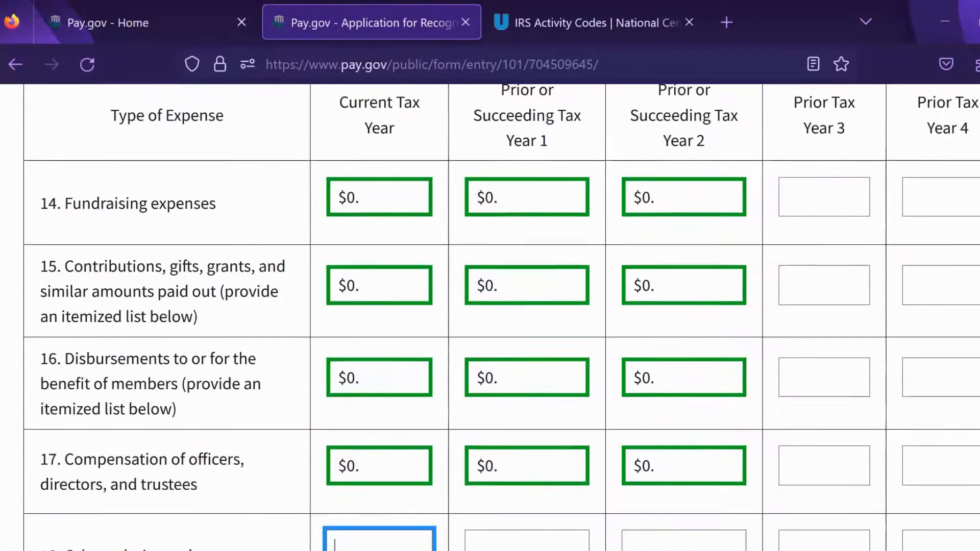
scroll(501, 316, "down", 4)
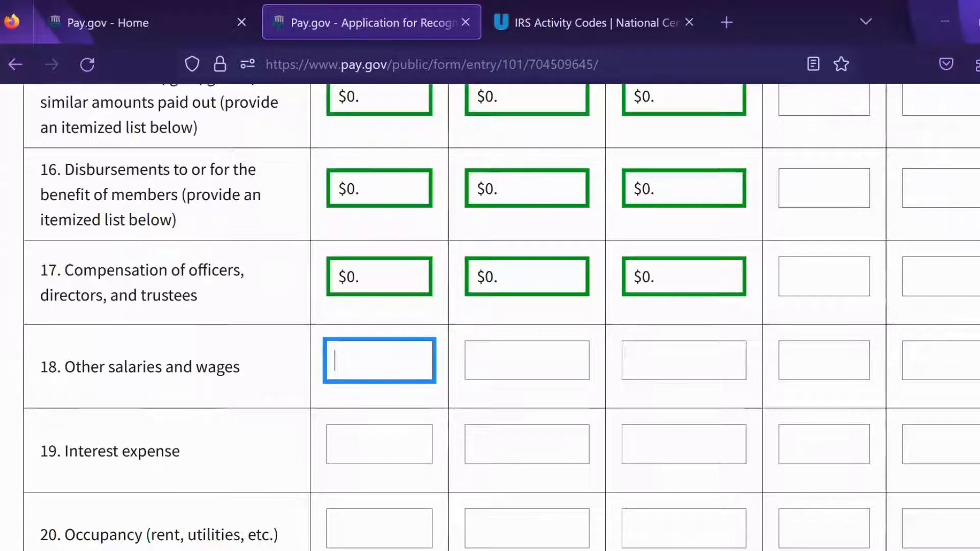
type("15,0")
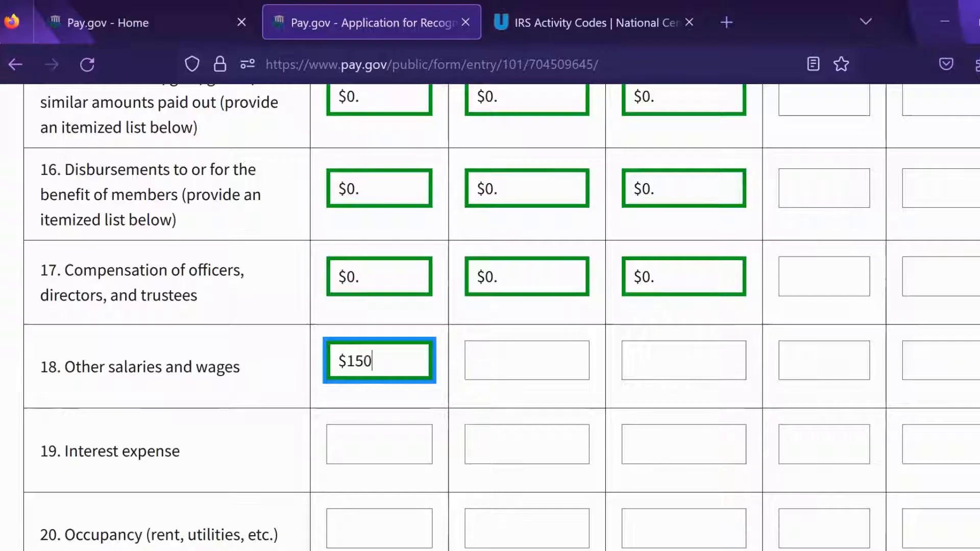
type("00")
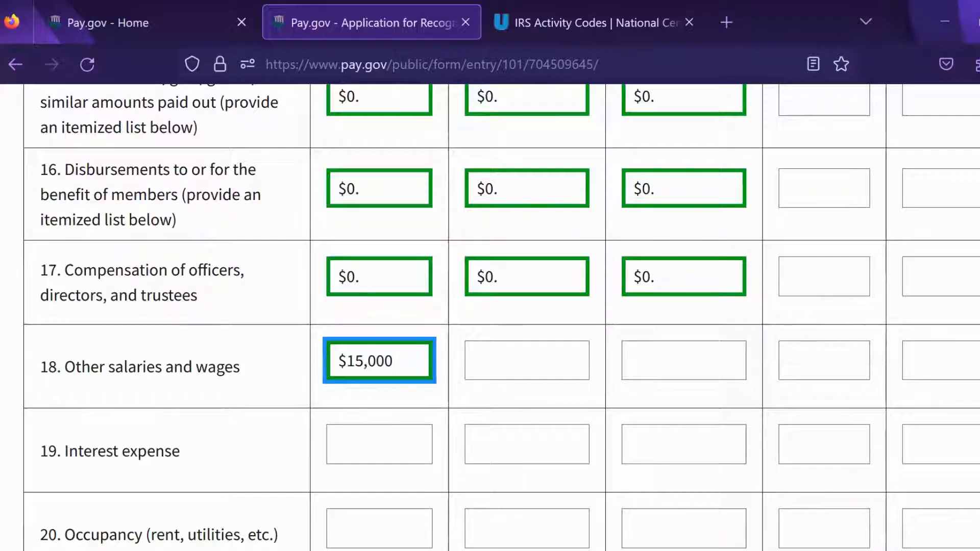
left_click(551, 363)
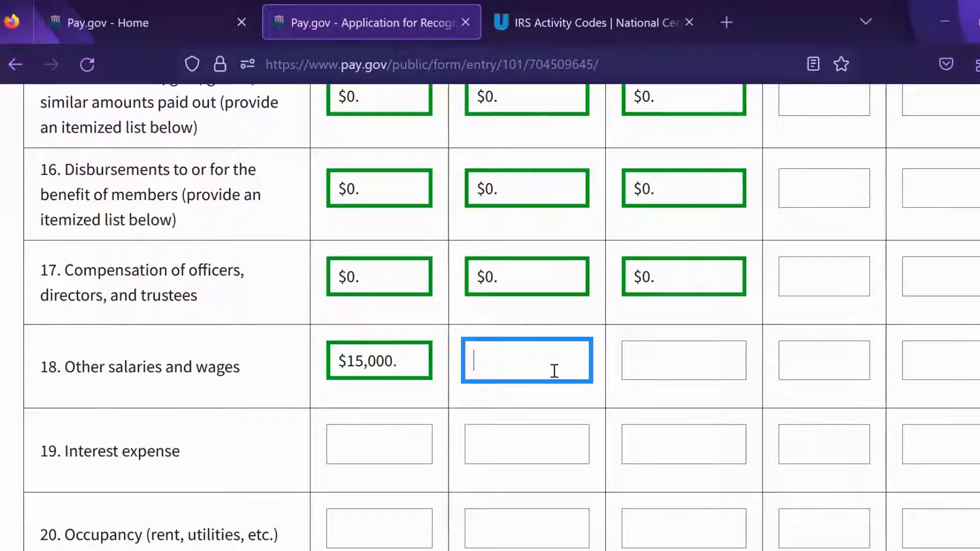
scroll(733, 490, "up", 8)
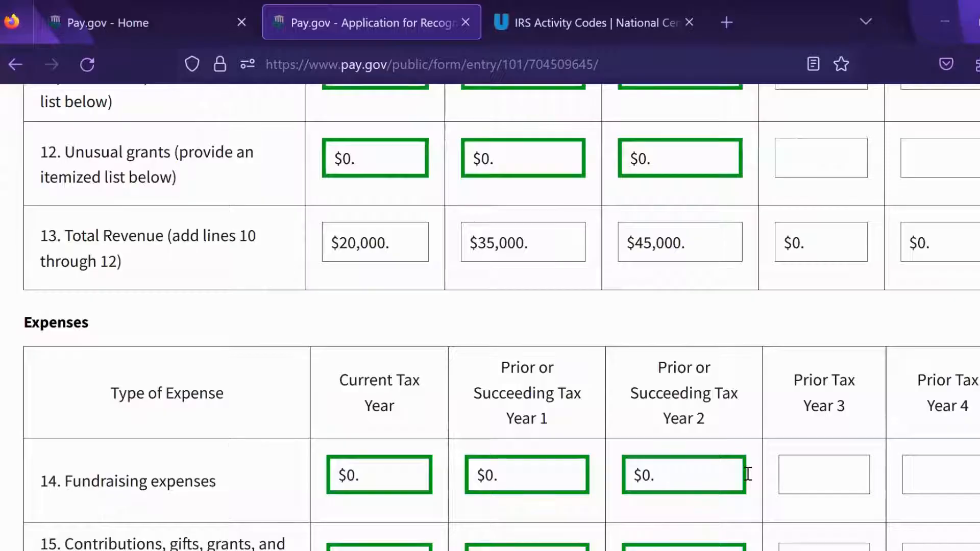
scroll(753, 408, "down", 8)
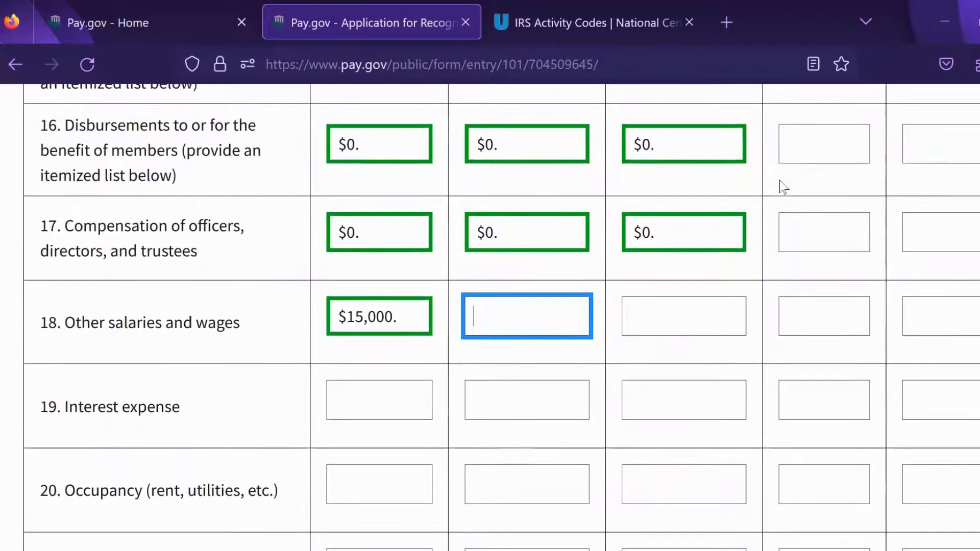
type("30000")
left_click(670, 312)
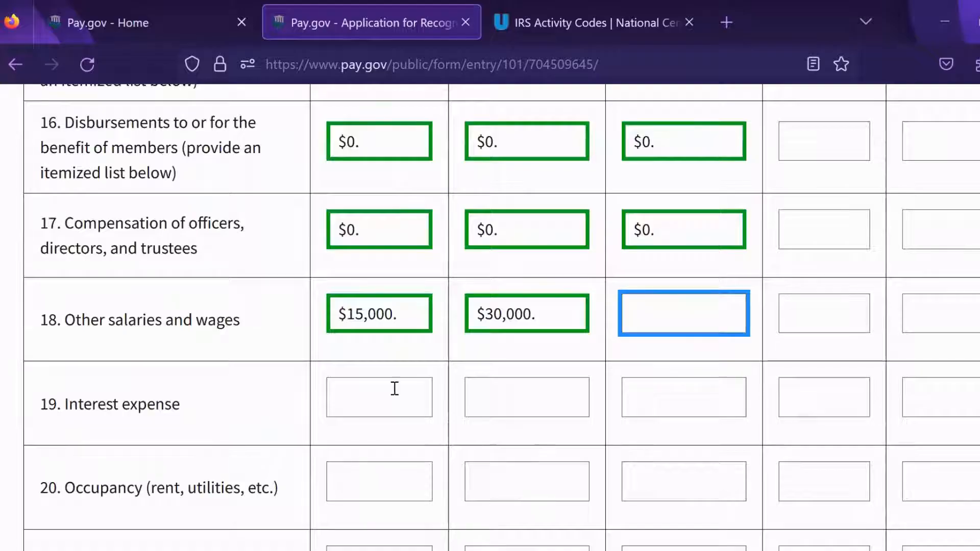
type("400000")
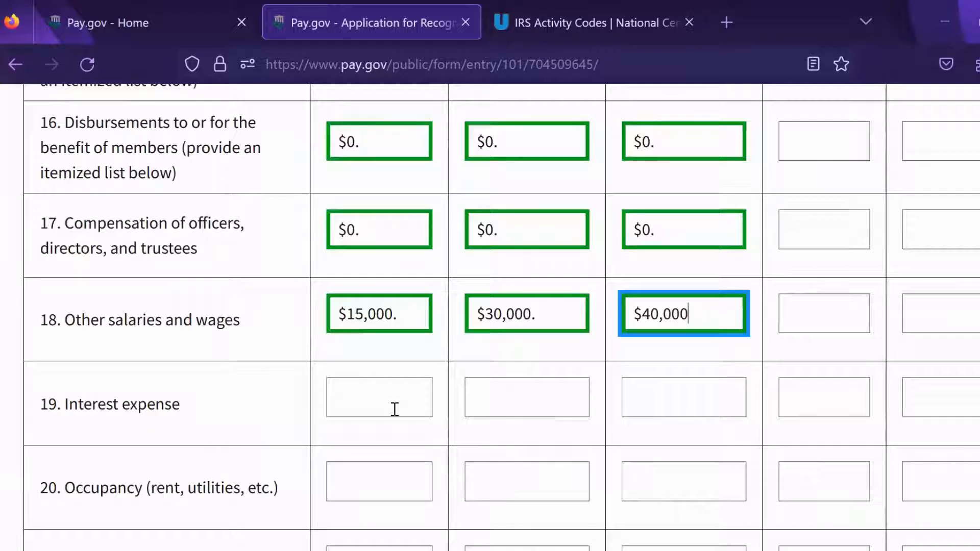
Step: Set interest expense to 0 for the current year, Year 1 and Year 2
left_click(395, 408)
type("0")
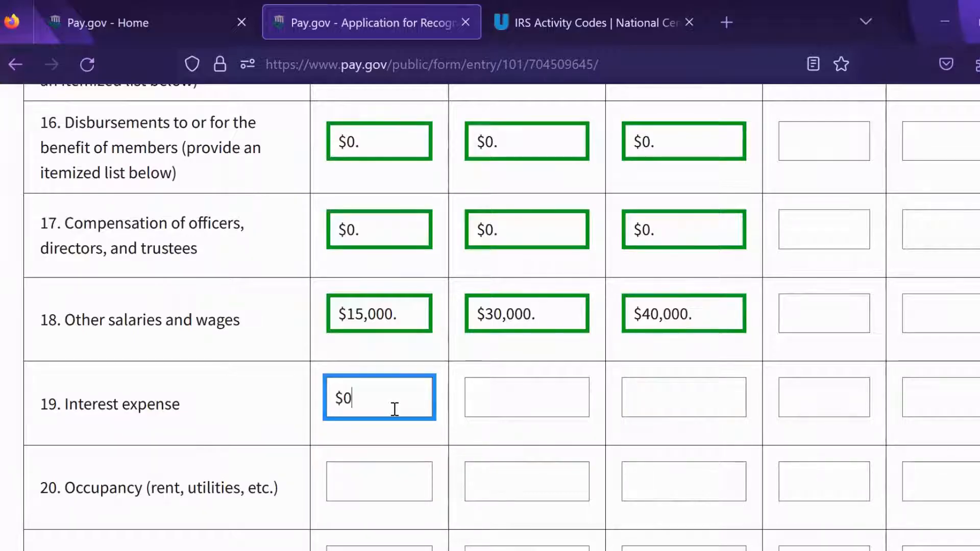
left_click(512, 399)
type("0")
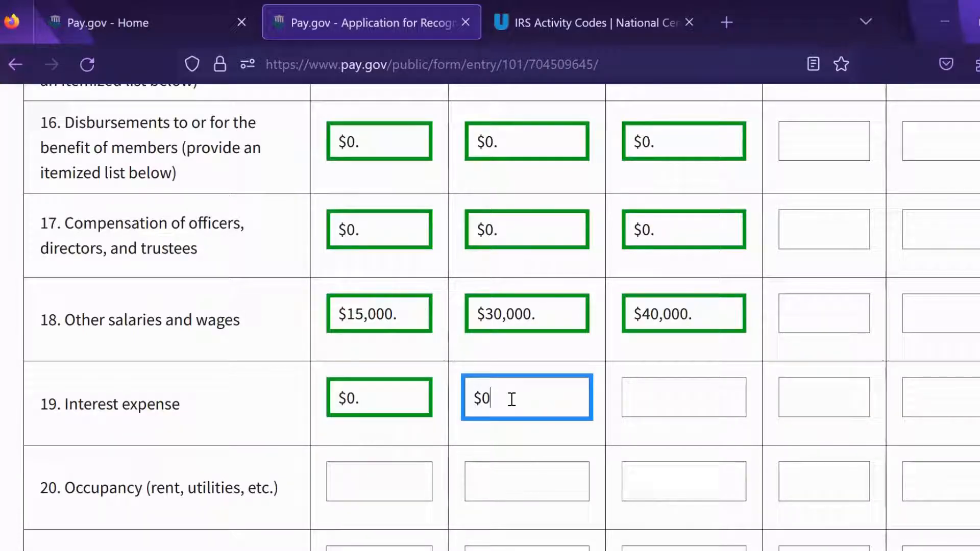
left_click(680, 394)
type("0")
scroll(226, 249, "down", 2)
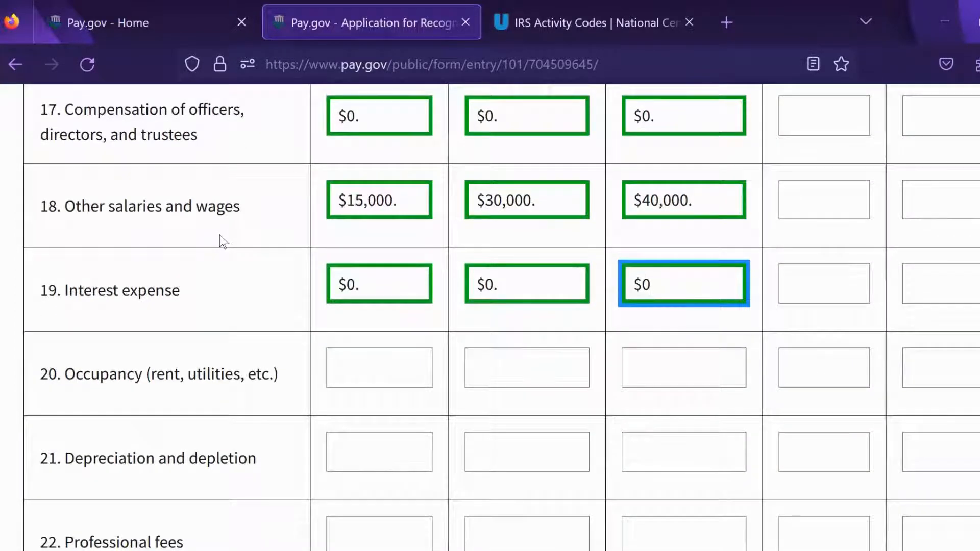
Step: Enter 5,000 occupancy cost for each of the three tax years
left_click(352, 375)
type("5")
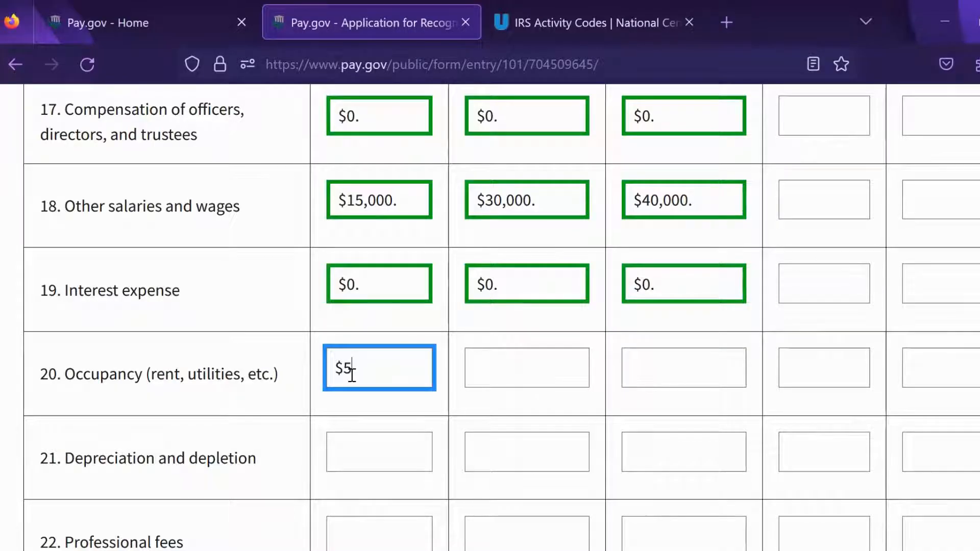
type(",000")
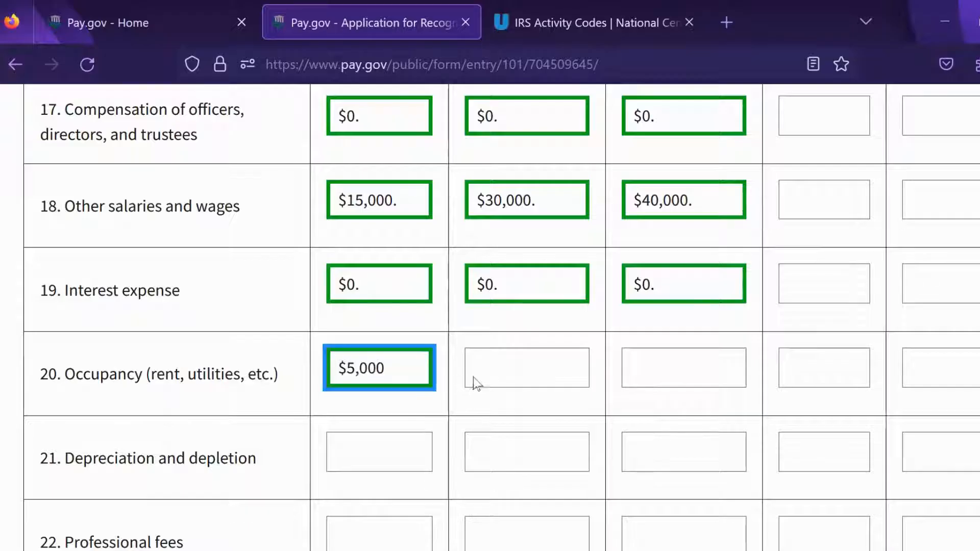
left_click(473, 377)
type("5")
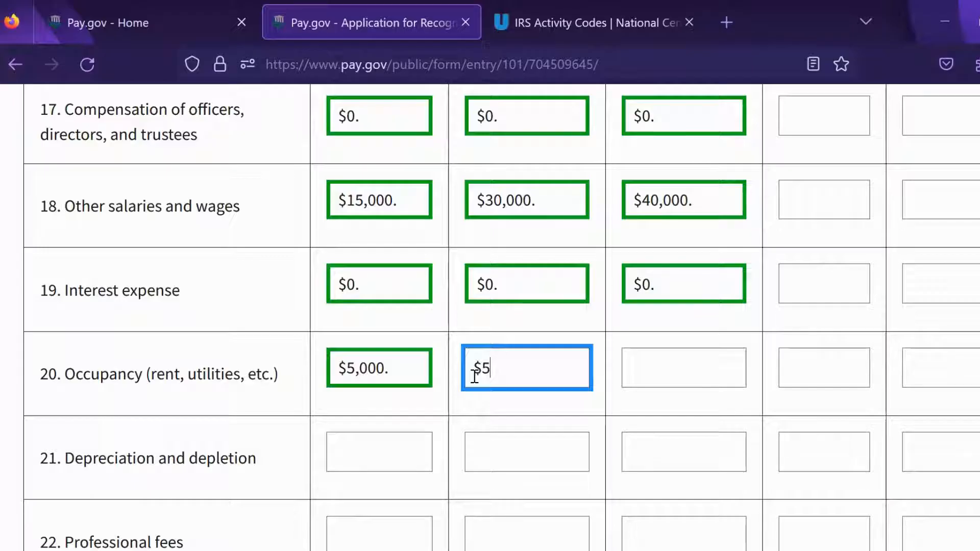
type(",000")
left_click(681, 370)
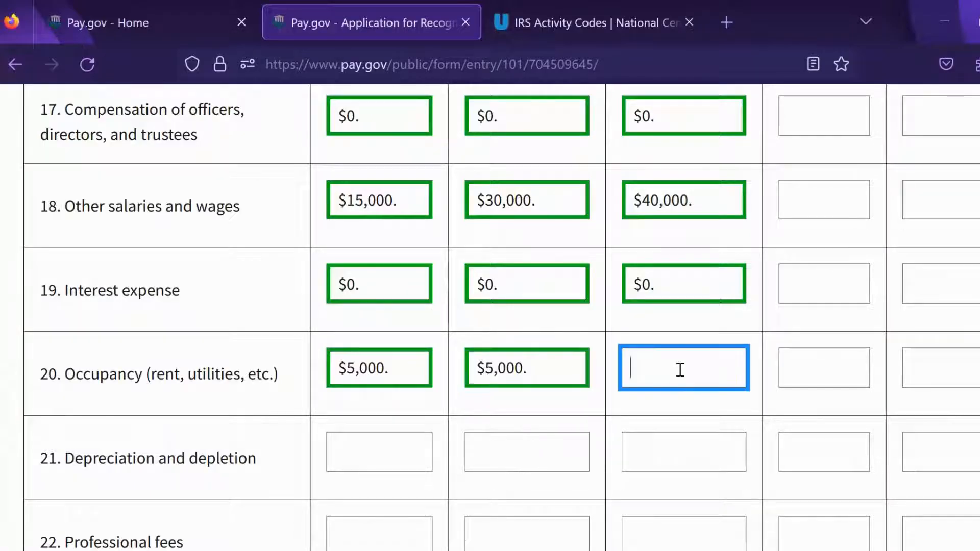
type("5")
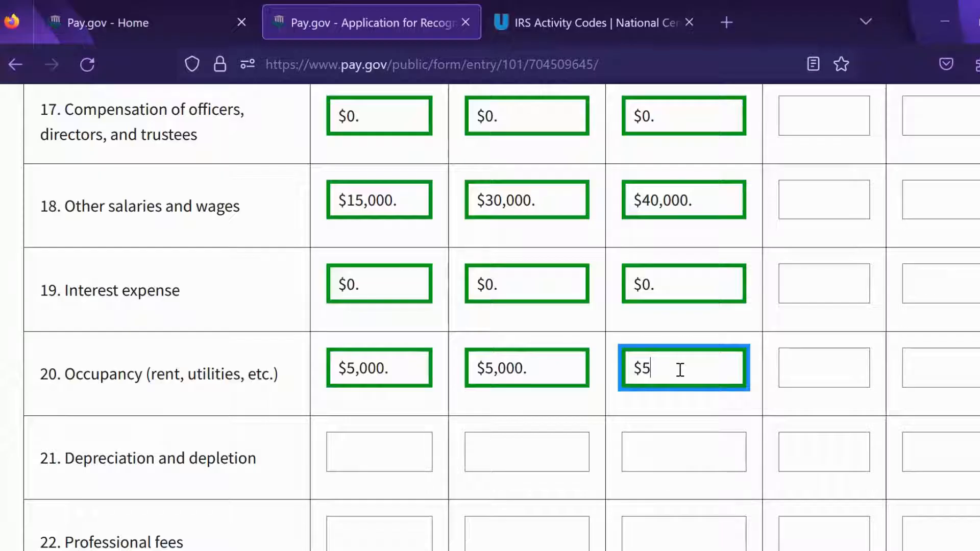
type(",00")
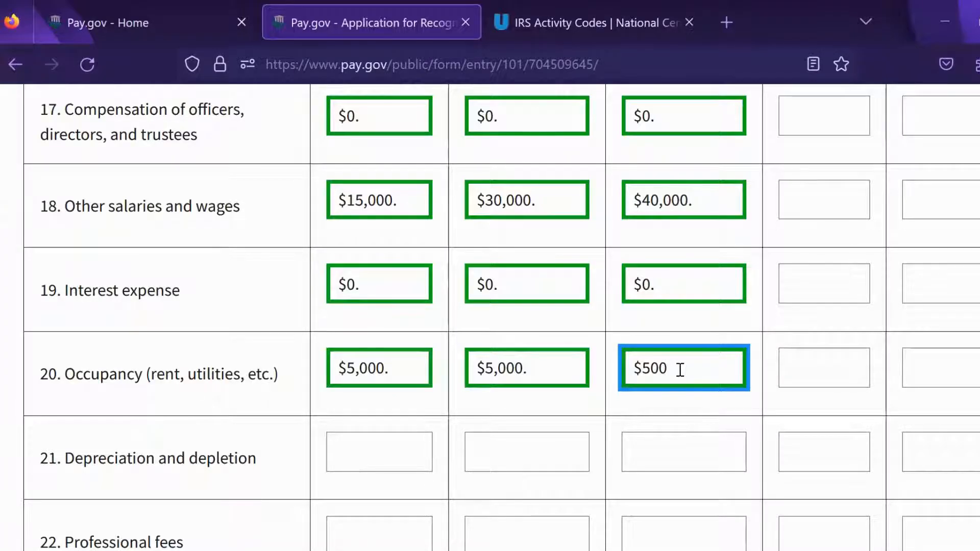
type("0")
scroll(490, 317, "up", 10)
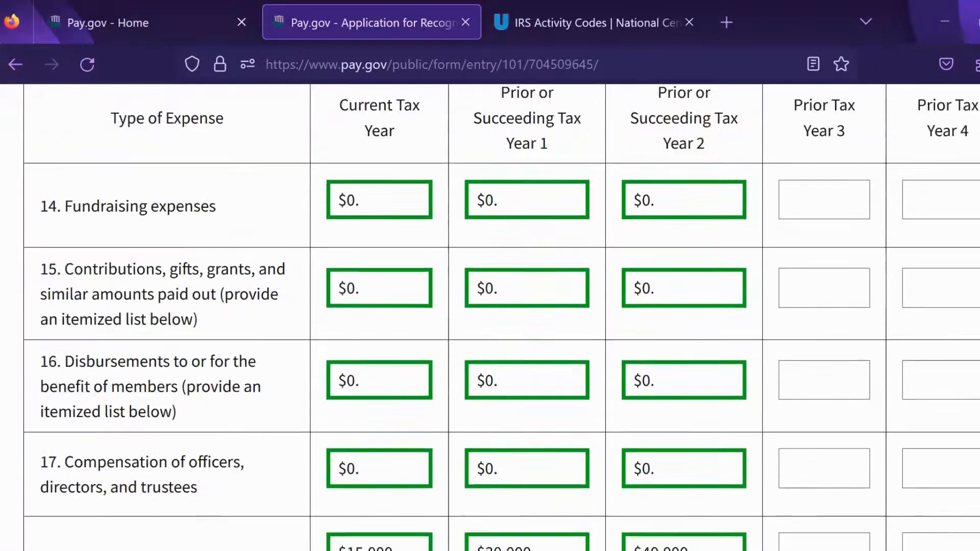
scroll(414, 392, "up", 5)
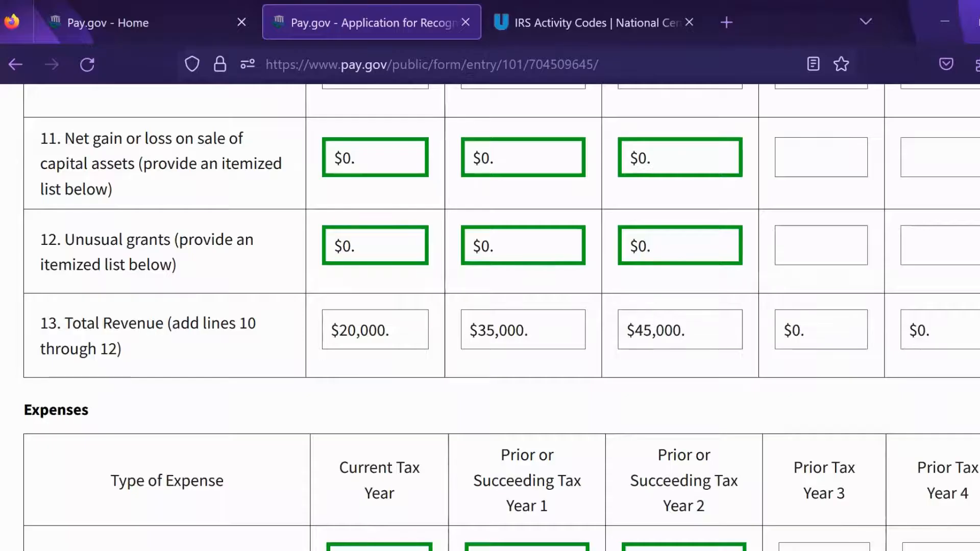
scroll(490, 317, "down", 5)
scroll(490, 316, "down", 10)
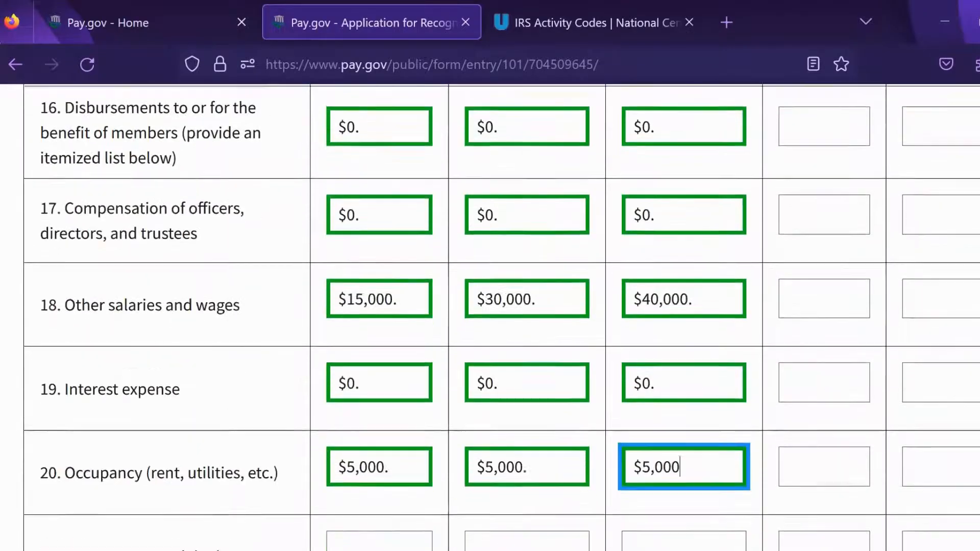
scroll(490, 317, "down", 2)
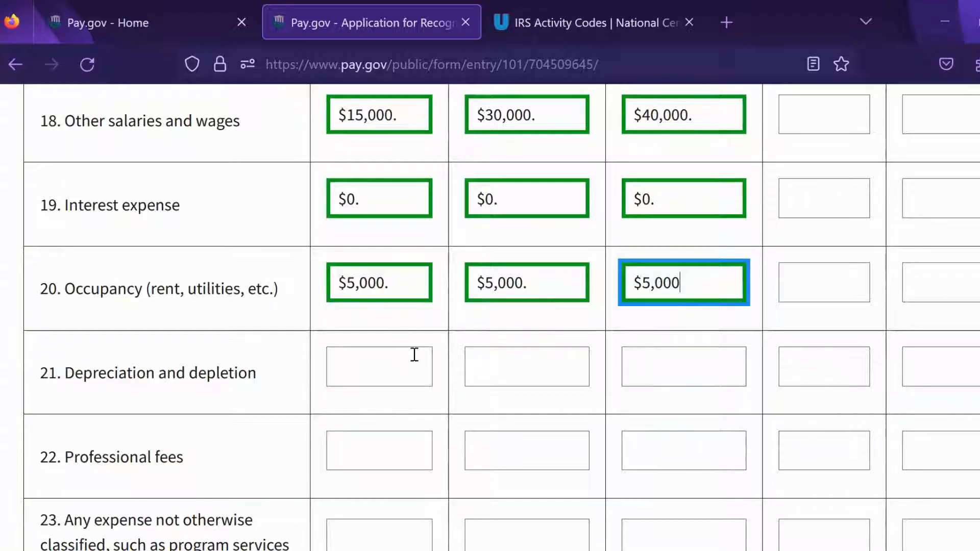
Step: Enter 0 for depreciation (line 21) and professional fees (line 22) in all three years
left_click(403, 372)
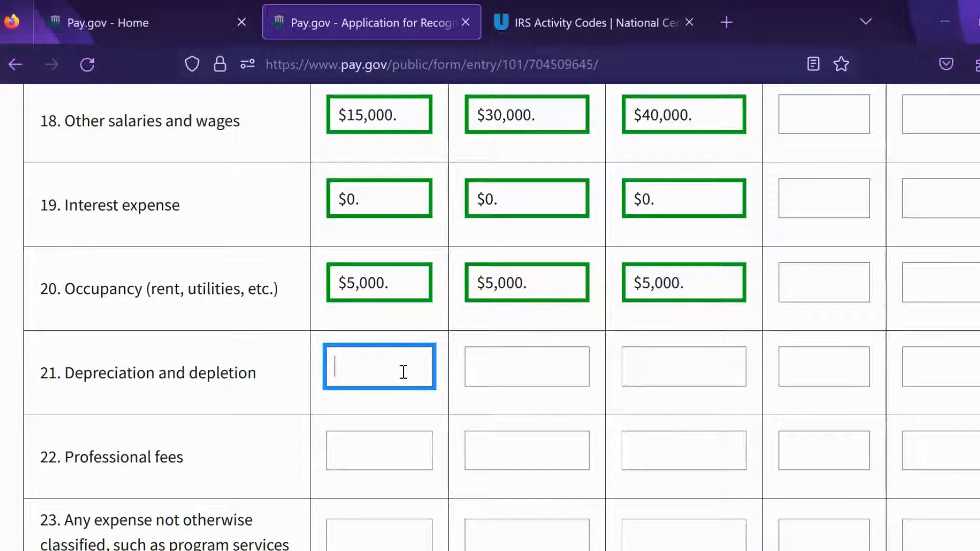
type("0")
left_click(527, 368)
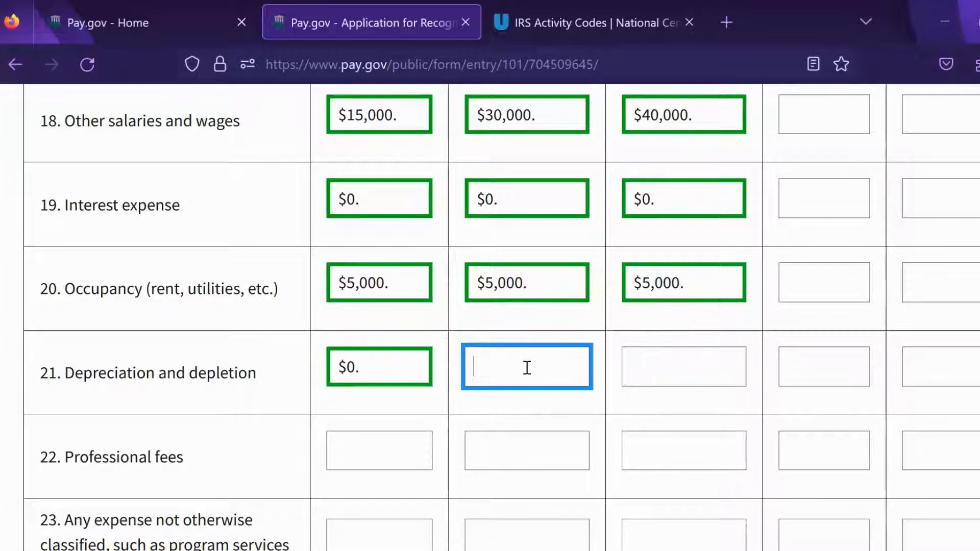
type("0")
left_click(650, 370)
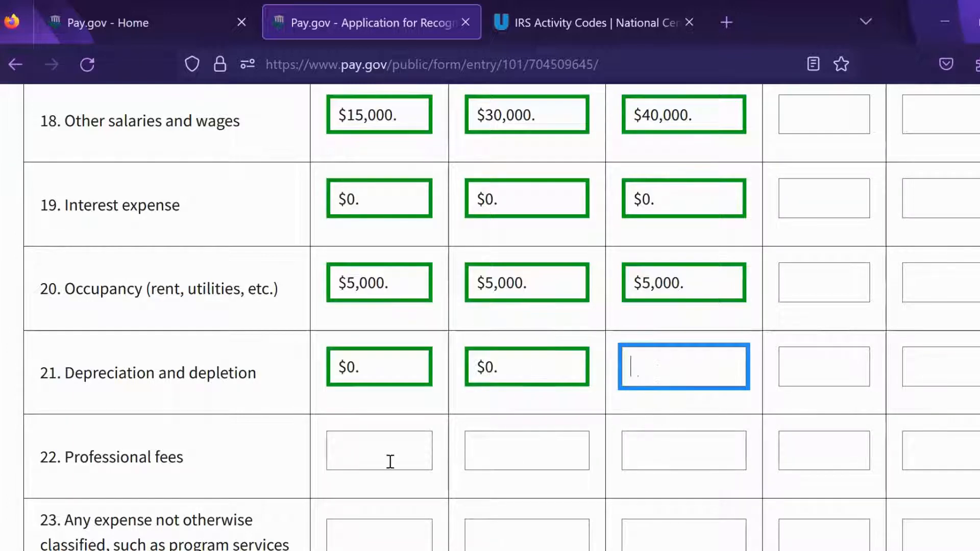
type("0")
left_click(388, 461)
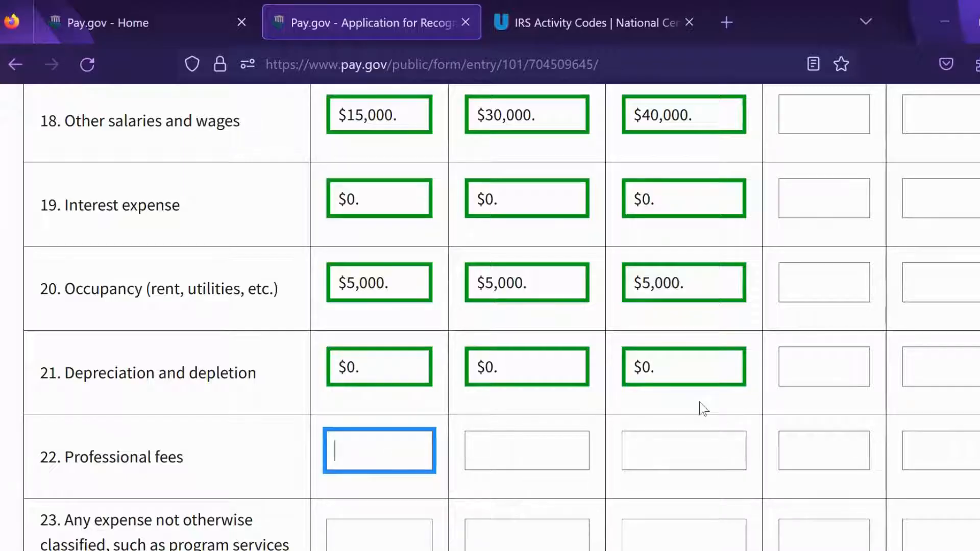
type("0")
left_click(542, 448)
type("0")
left_click(669, 461)
type("0")
Step: Enter $0 other expenses (line 23), bringing totals to $20,000, $35,000 and $45,000
scroll(258, 304, "down", 3)
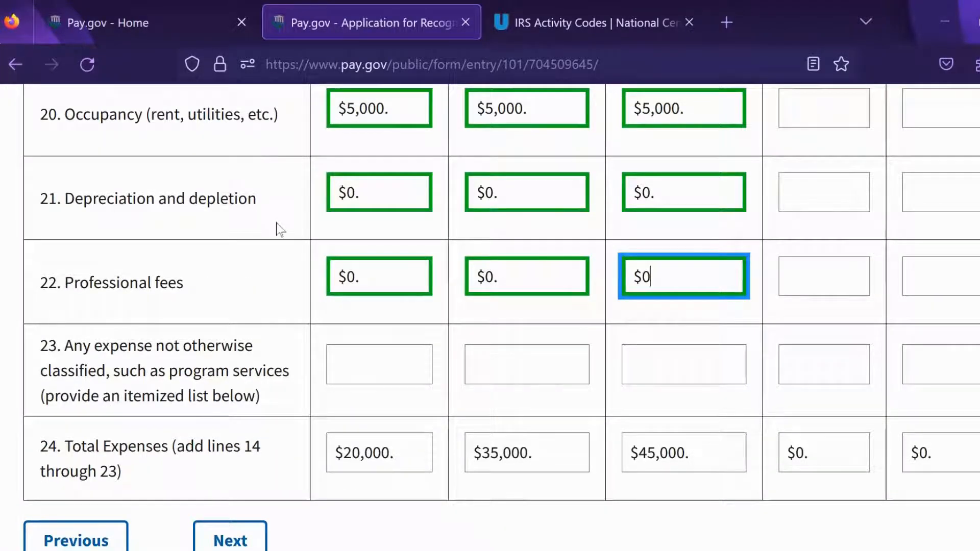
left_click(367, 365)
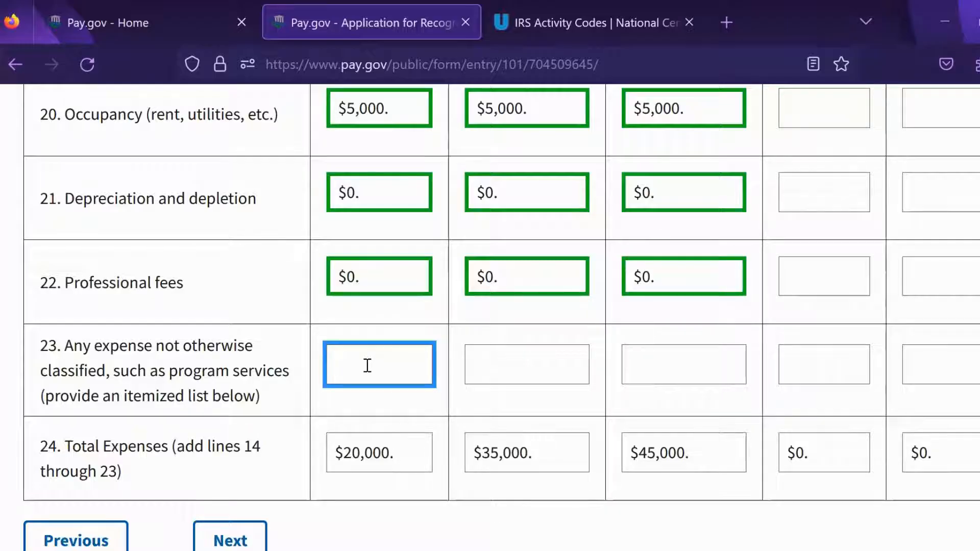
type("$0")
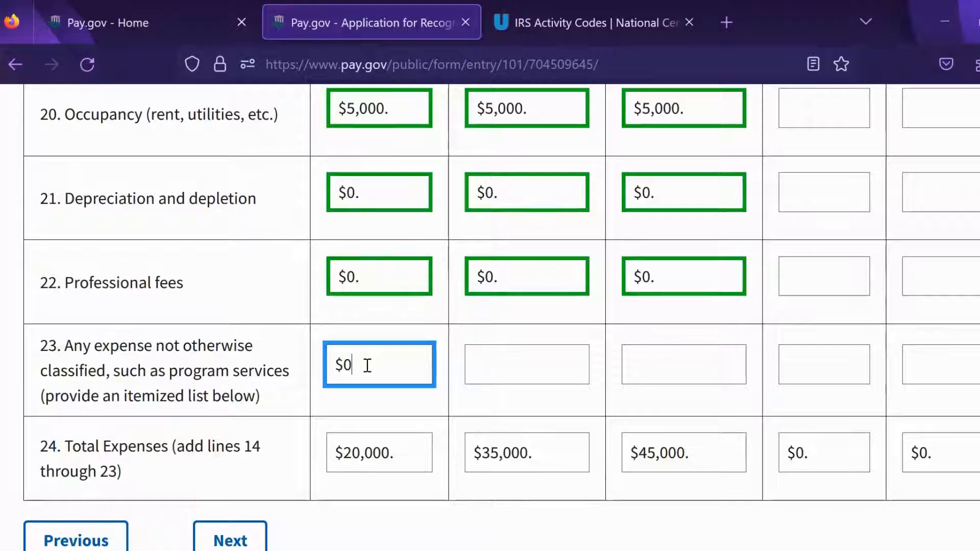
left_click(507, 372)
left_click(649, 362)
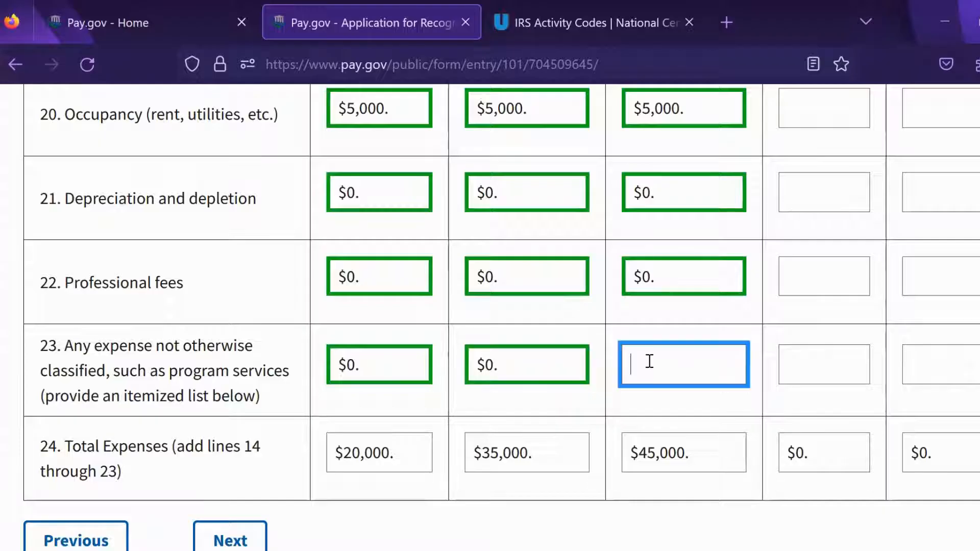
type("$0")
left_click(572, 415)
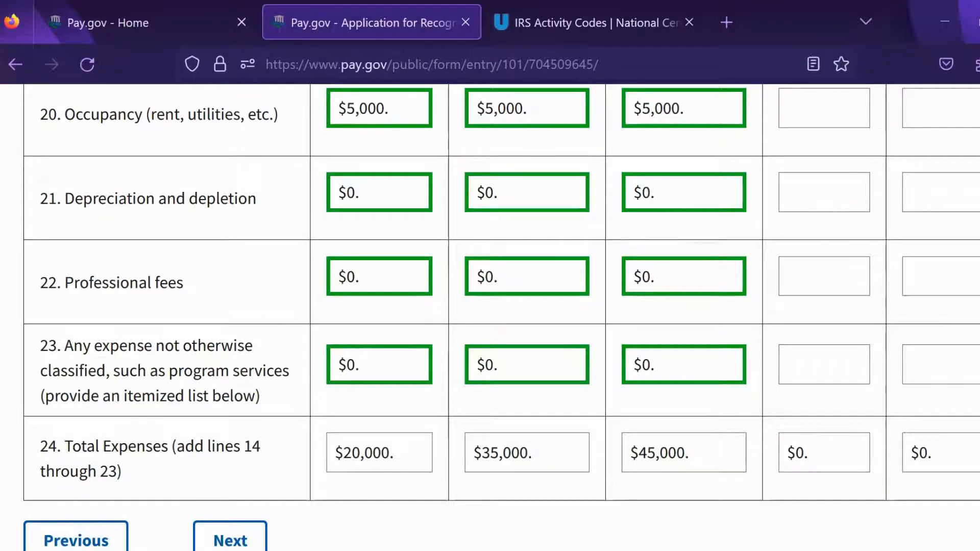
scroll(490, 316, "down", 4)
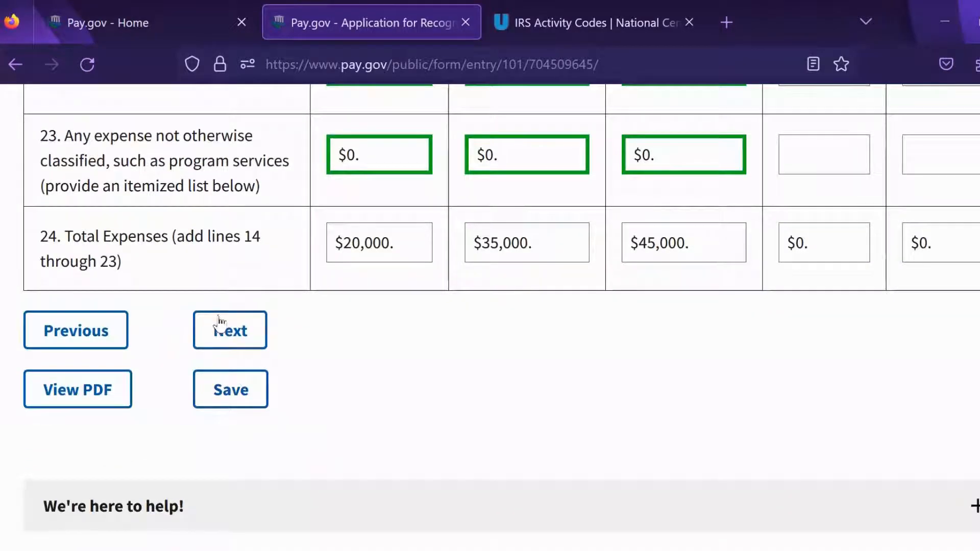
Step: Continue to step 8 of 12 and enter 05/31/2024 as the Balance Sheet Year End
left_click(228, 338)
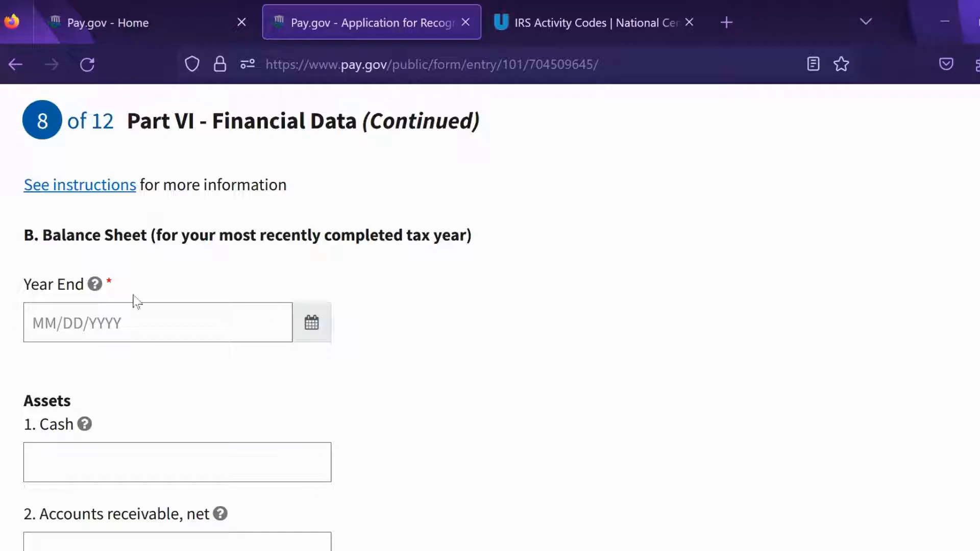
mouse_move(95, 287)
left_click(312, 324)
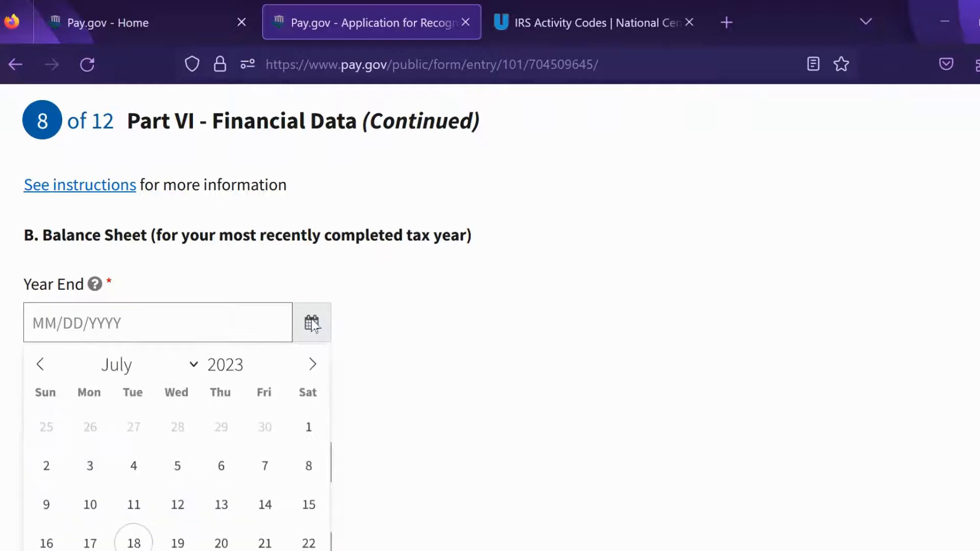
left_click(307, 364)
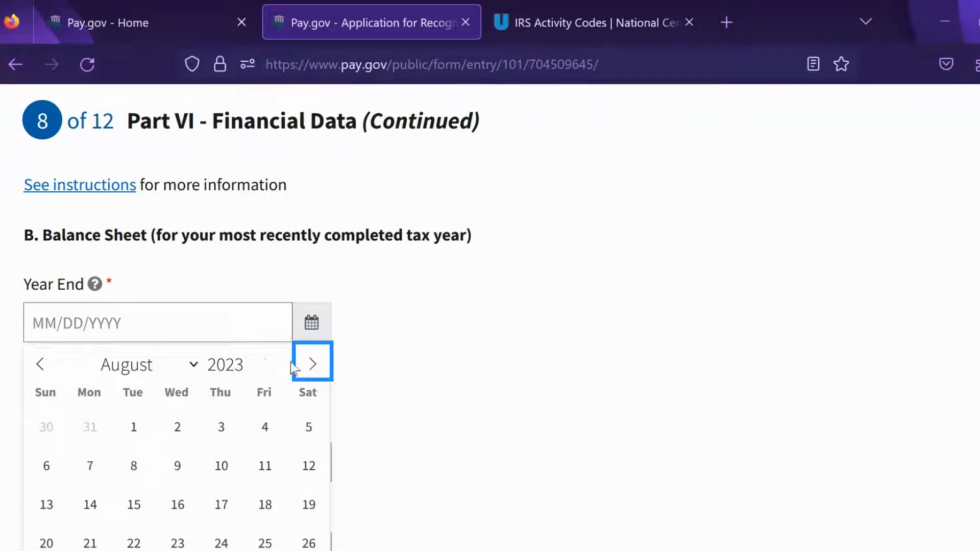
left_click(148, 324)
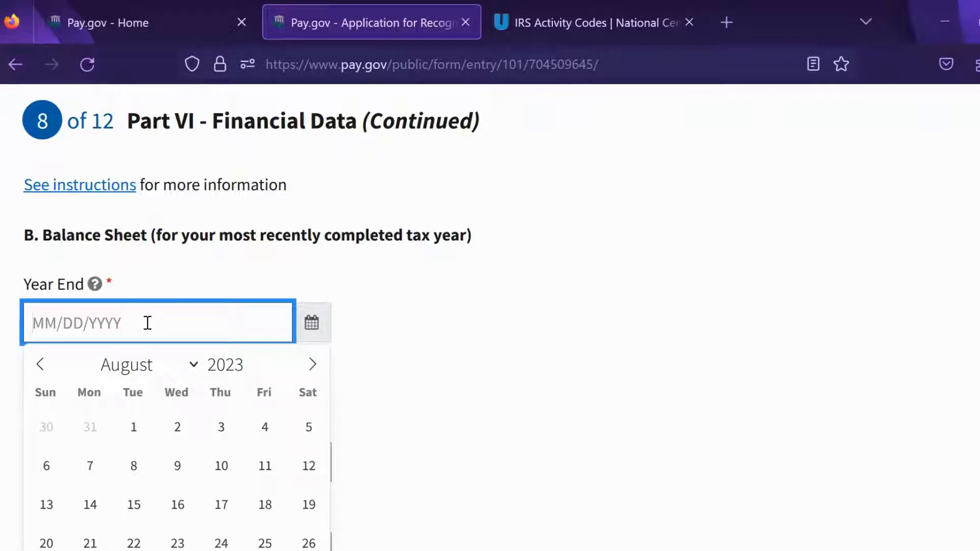
type("05/")
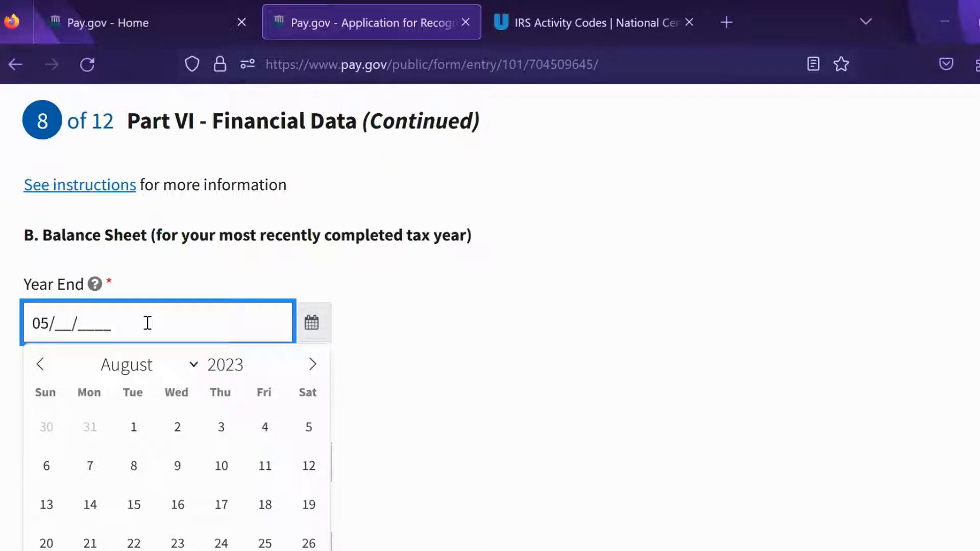
type("31/2024")
left_click(459, 347)
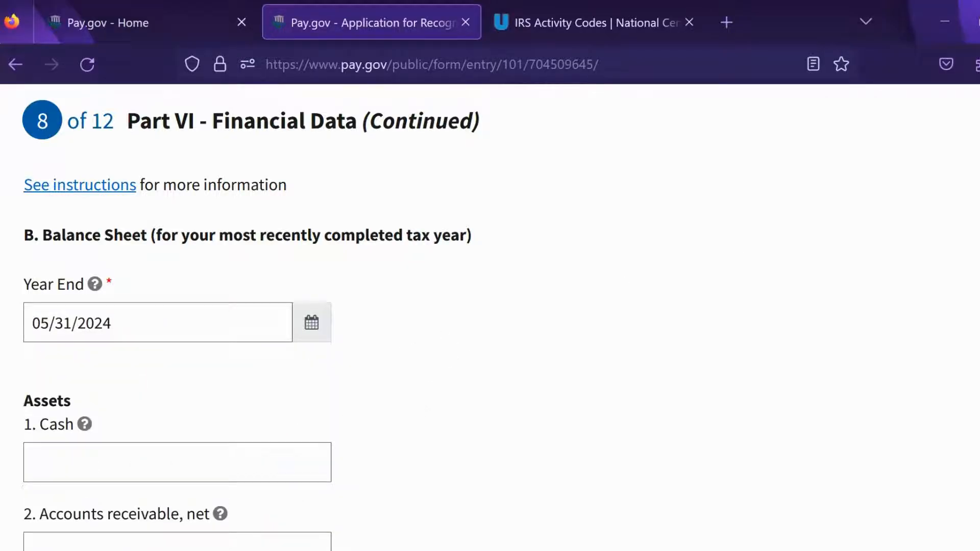
scroll(246, 317, "down", 3)
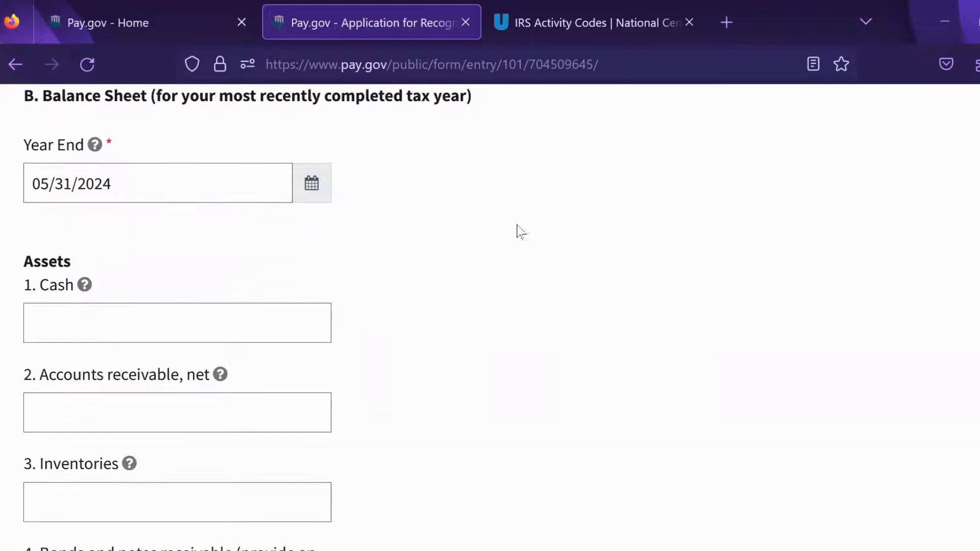
Step: Enter 0 for cash, accounts receivable, inventories, bonds and loans receivable
left_click(165, 321)
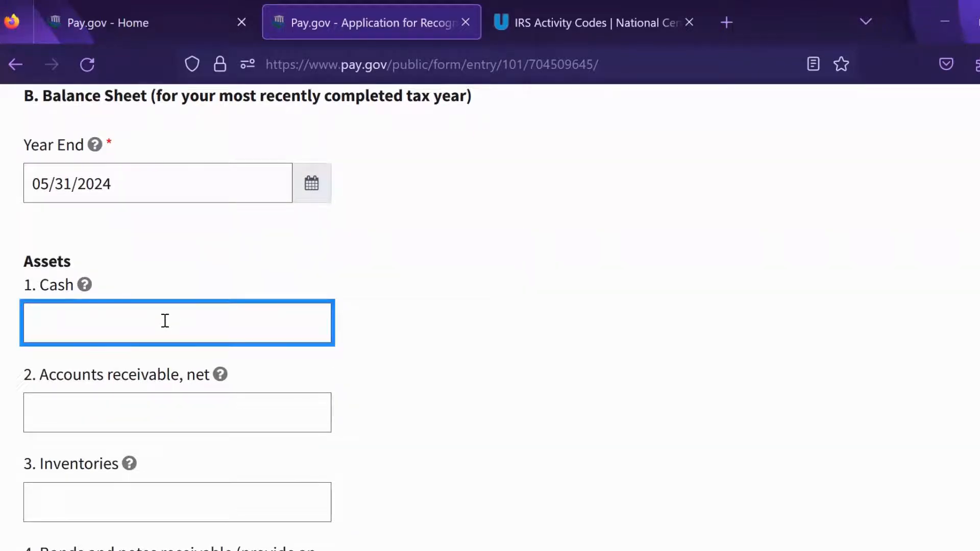
type("0")
left_click(80, 410)
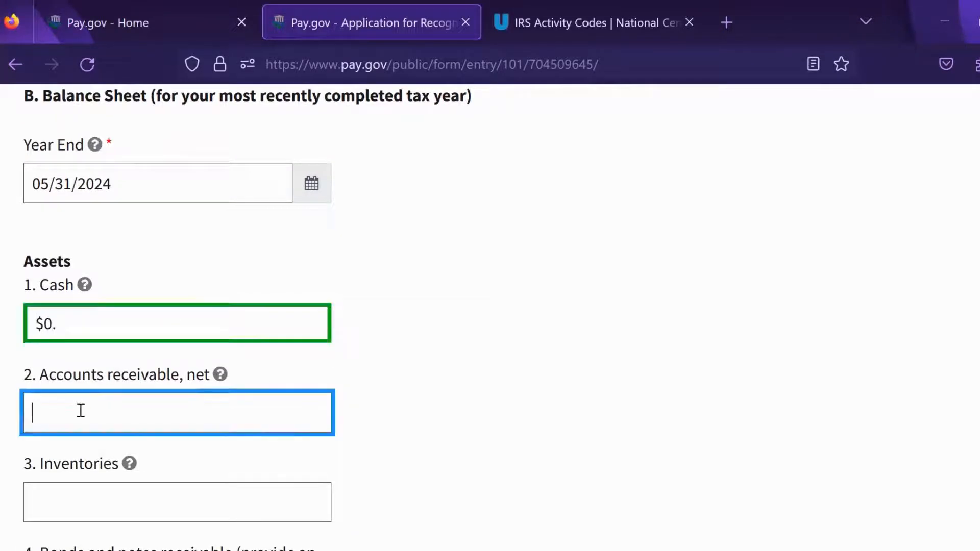
type("0")
left_click(117, 508)
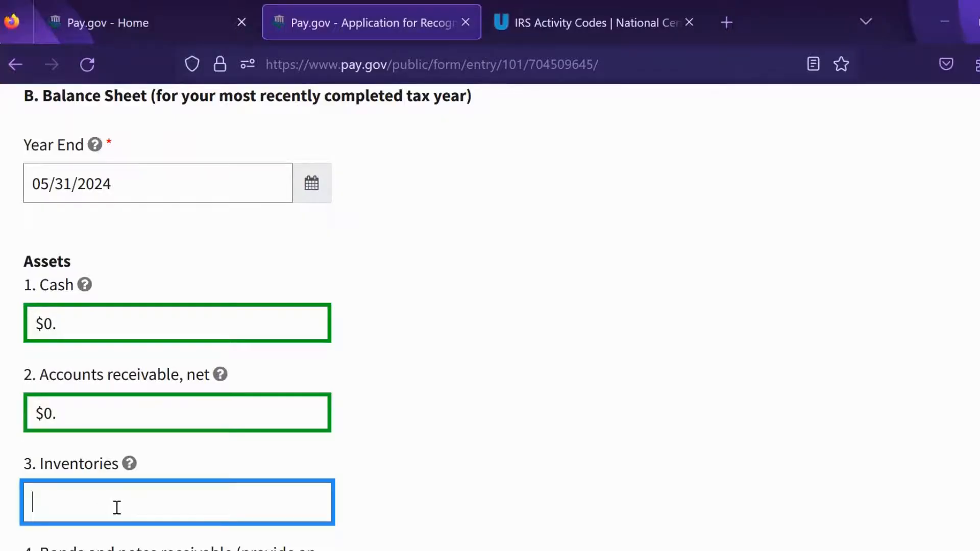
type("0")
scroll(534, 194, "down", 3)
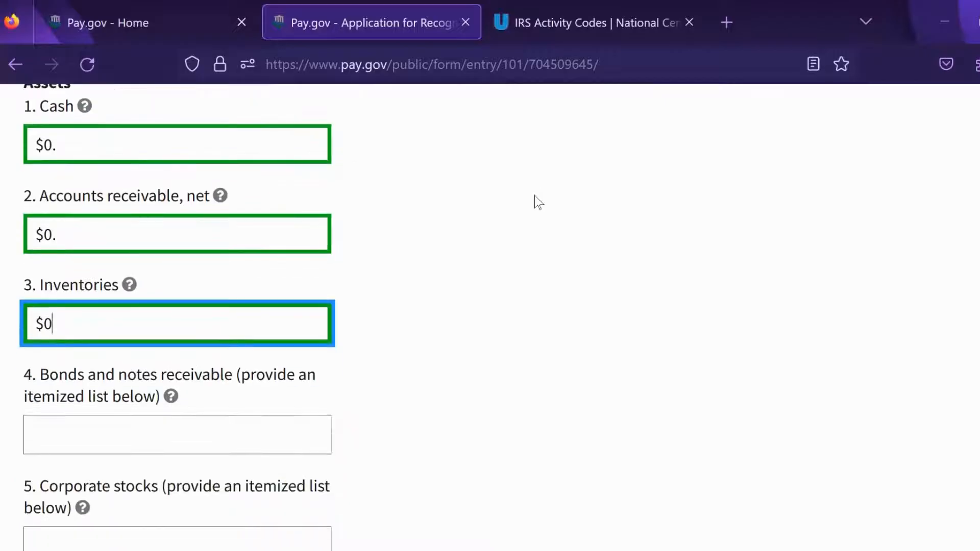
scroll(455, 363, "down", 1)
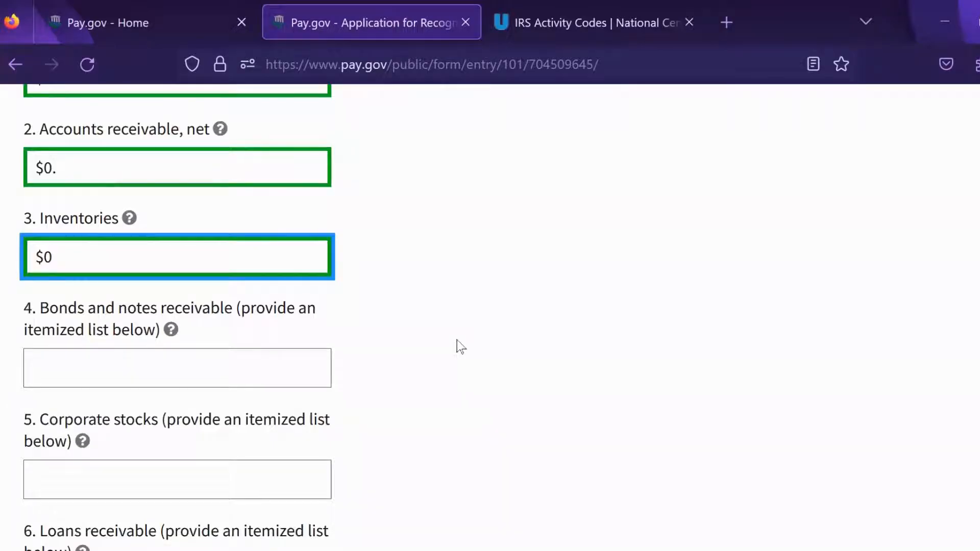
left_click(272, 373)
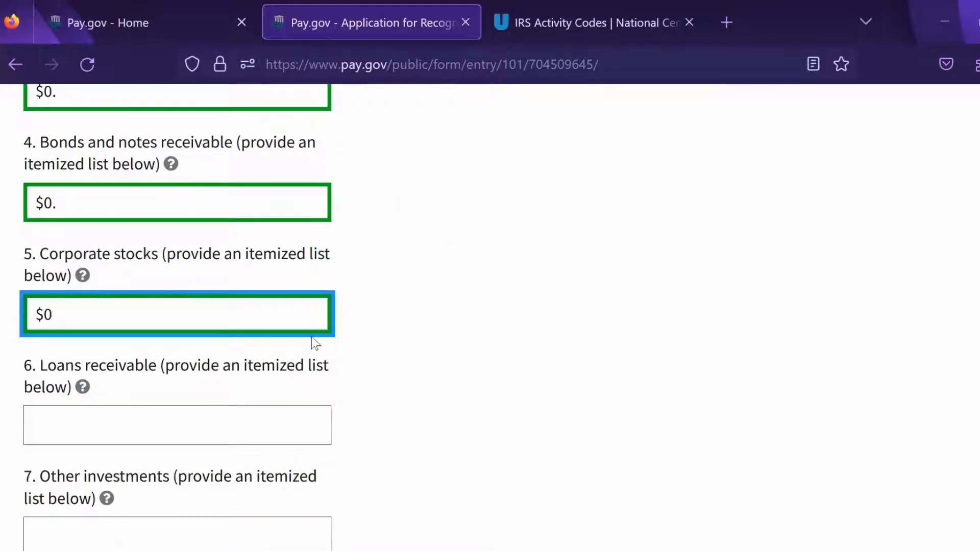
left_click(257, 416)
type("$0")
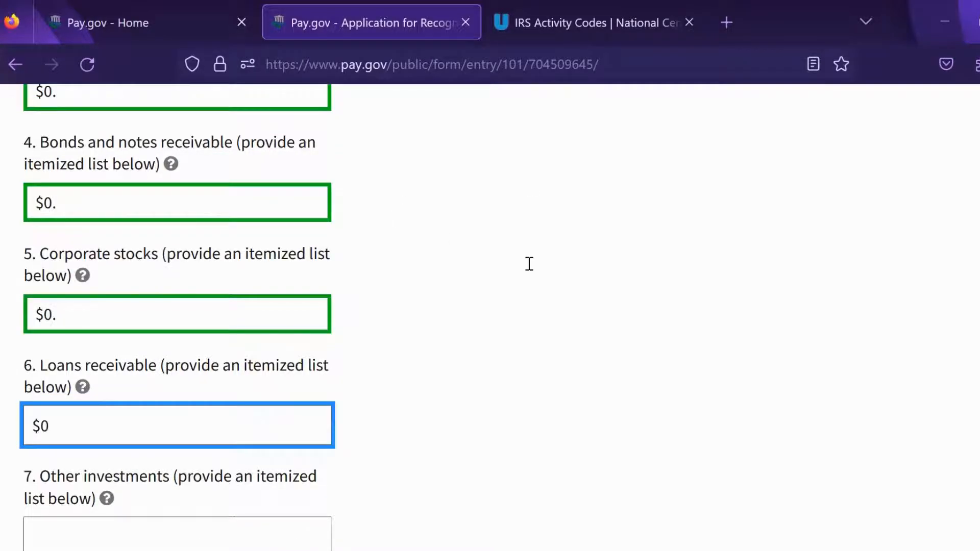
scroll(541, 225, "down", 3)
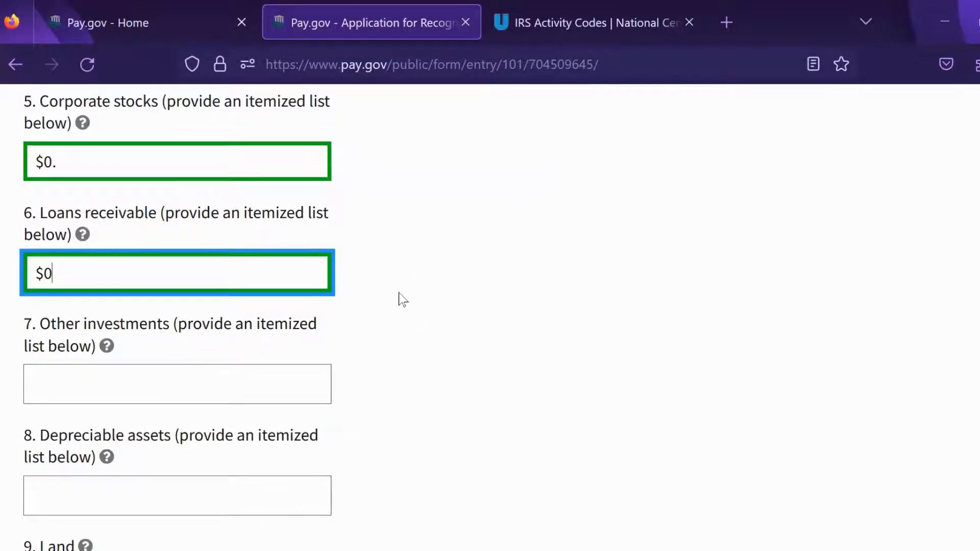
Step: Enter $0 for other investments, depreciable assets, land and other assets
left_click(198, 386)
type("$0")
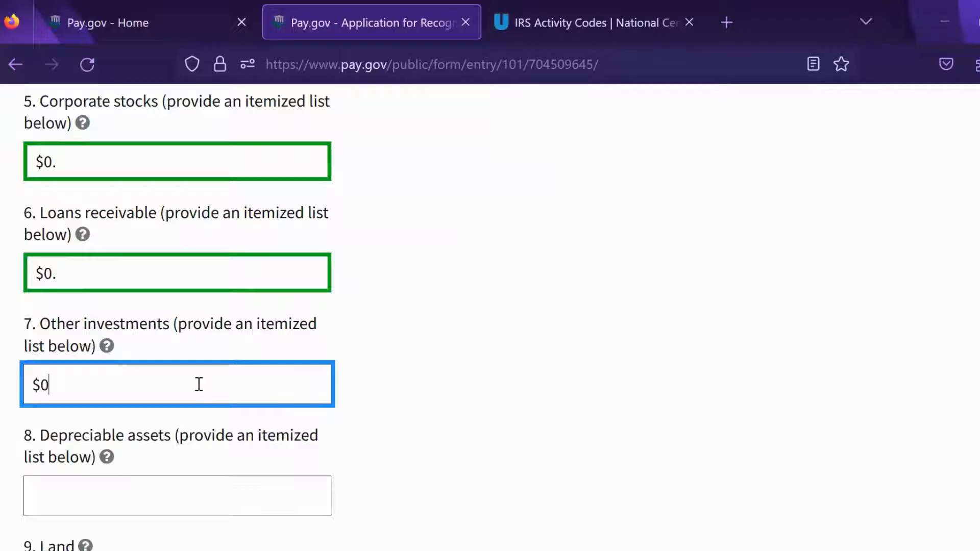
scroll(199, 384, "down", 2)
left_click(119, 375)
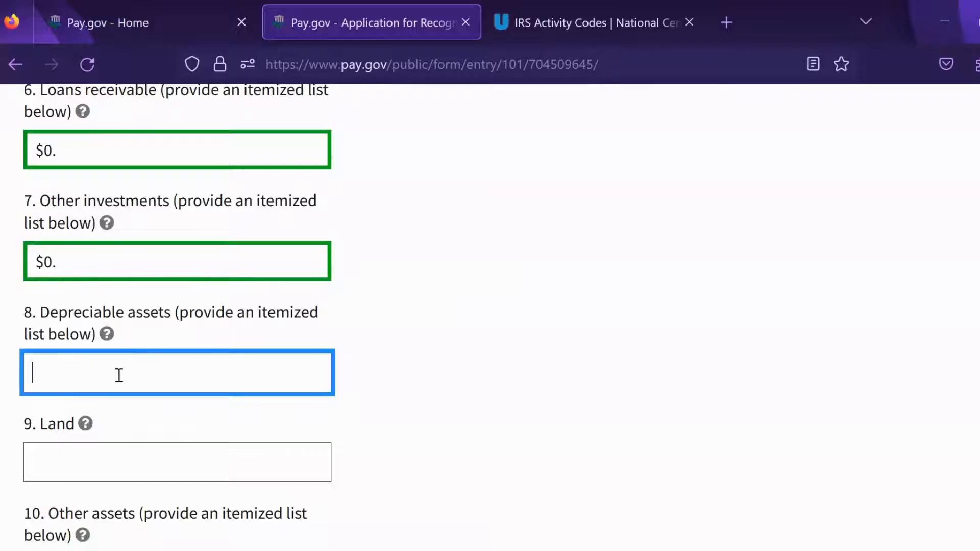
type("$0")
scroll(493, 233, "down", 2)
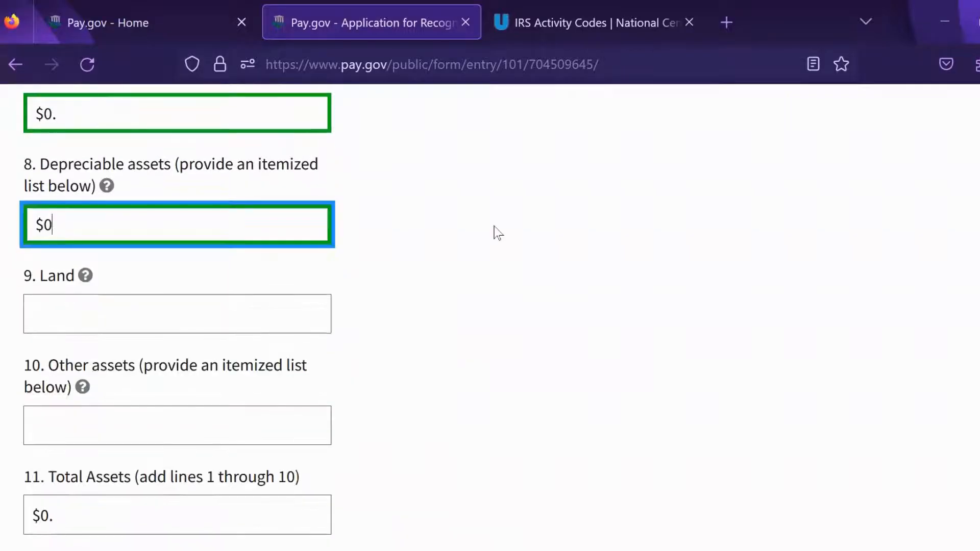
left_click(231, 322)
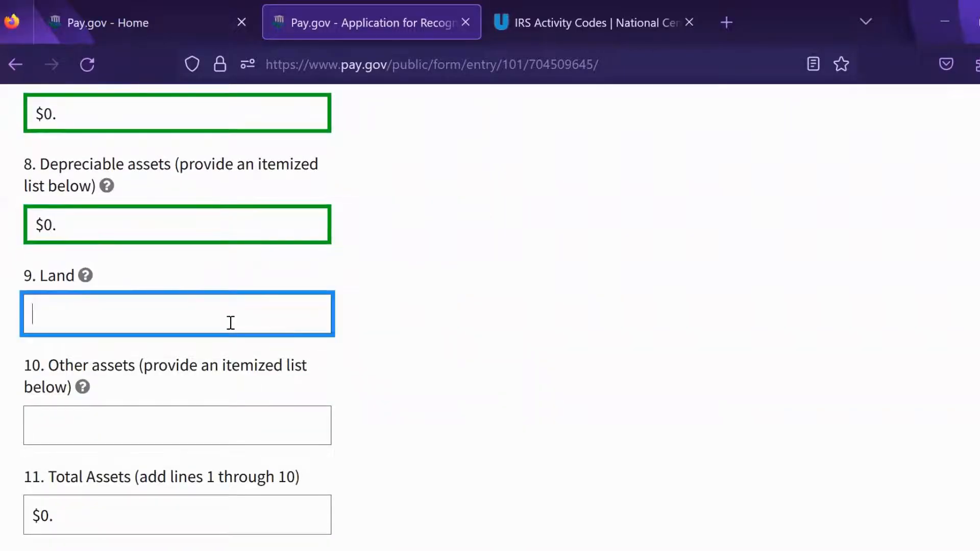
type("$0")
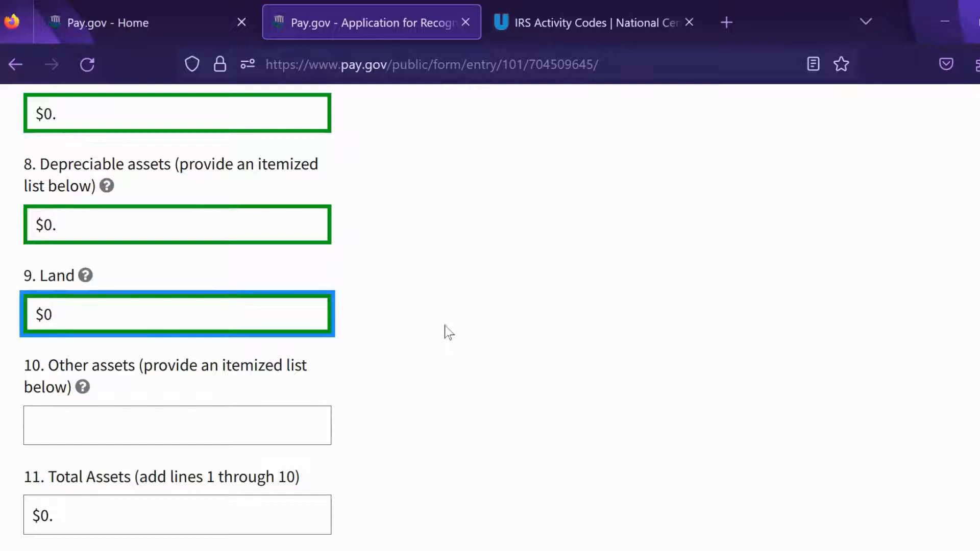
scroll(450, 333, "down", 2)
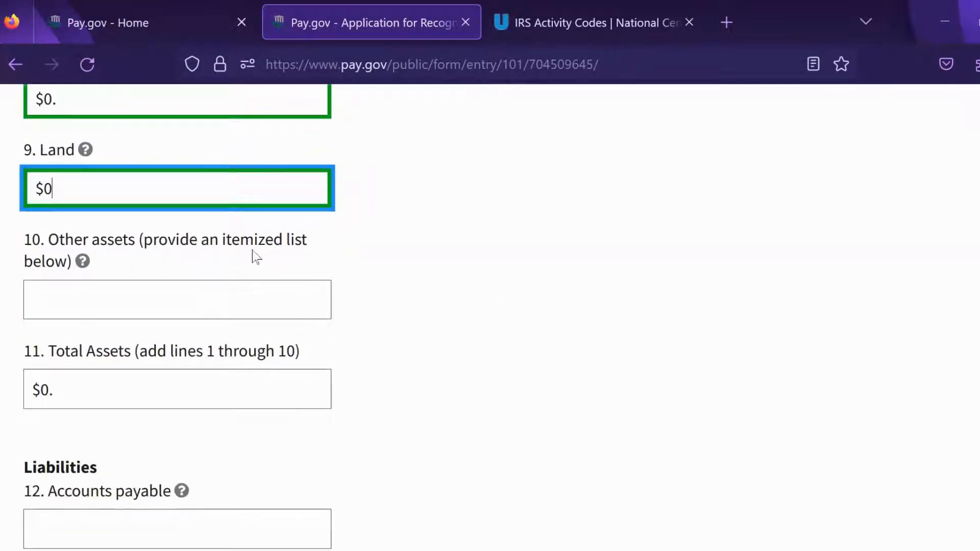
left_click(141, 301)
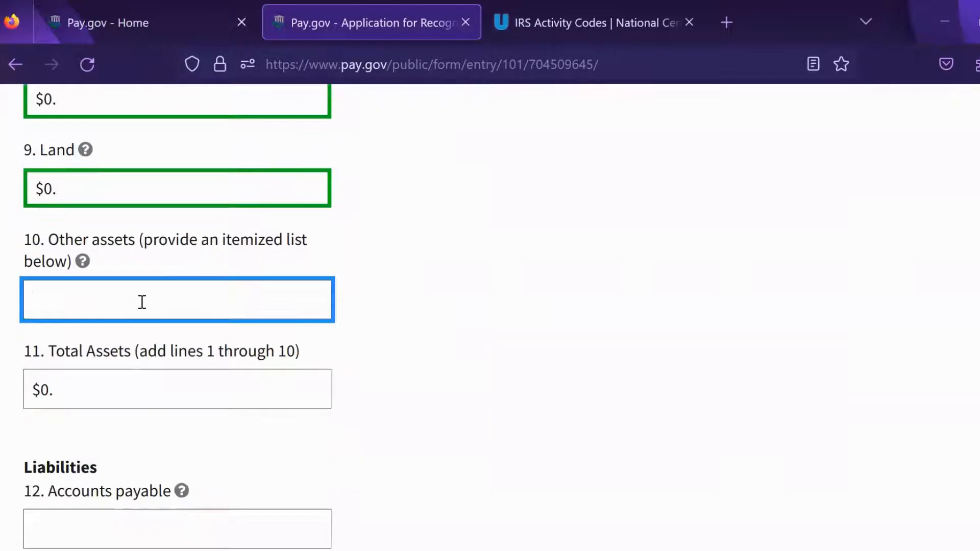
type("$0")
left_click(519, 320)
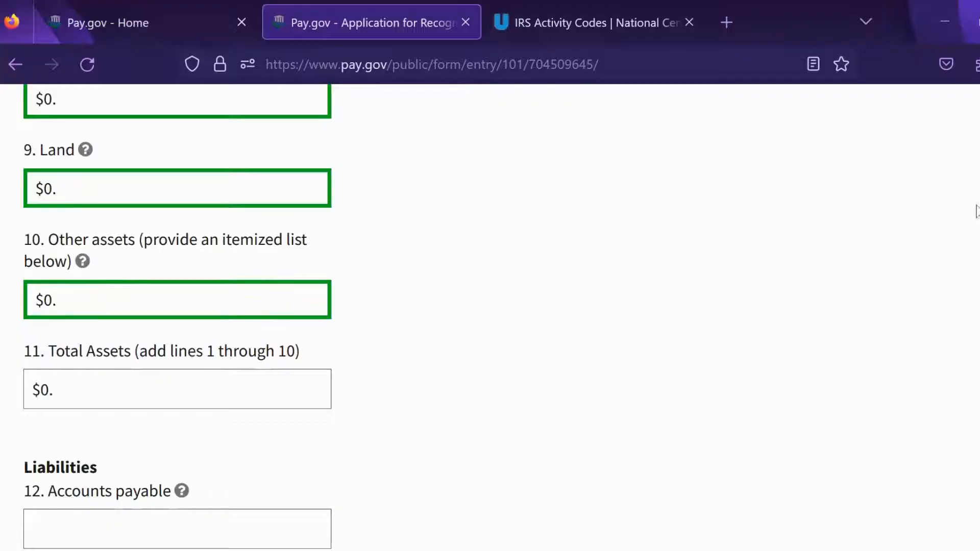
scroll(634, 199, "down", 6)
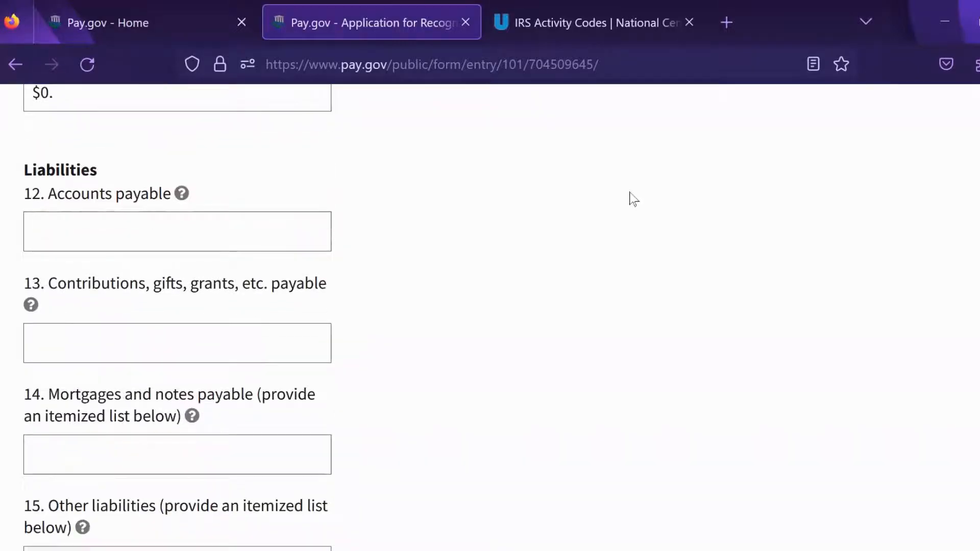
Step: Enter $0 for liability lines 12–15 and net assets line 17, then continue
left_click(235, 226)
type("$0")
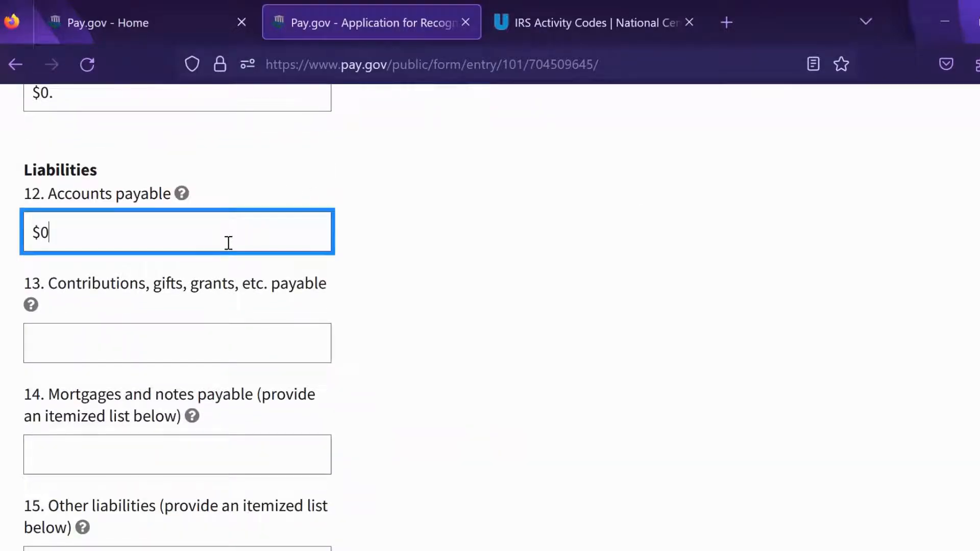
left_click(193, 339)
type("$0")
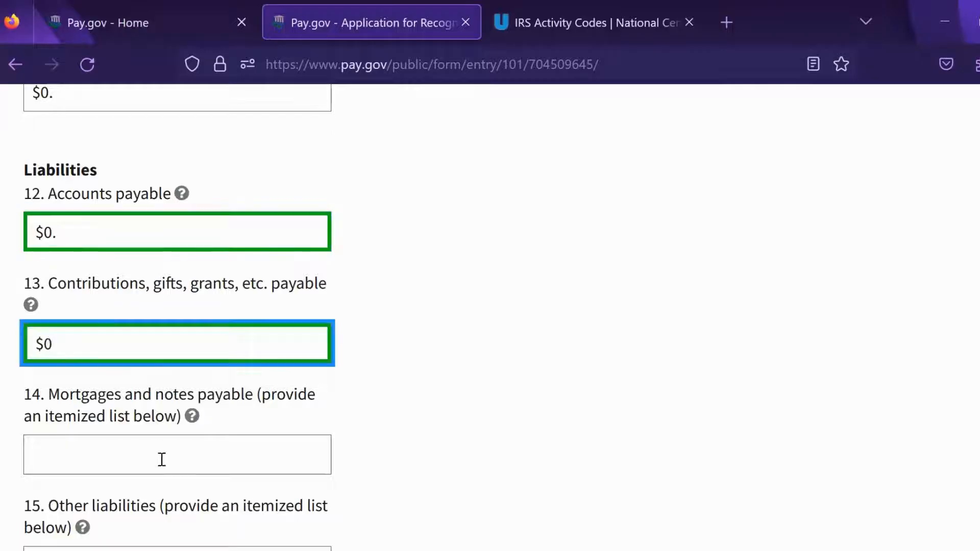
left_click(160, 457)
type("$0")
scroll(550, 185, "down", 6)
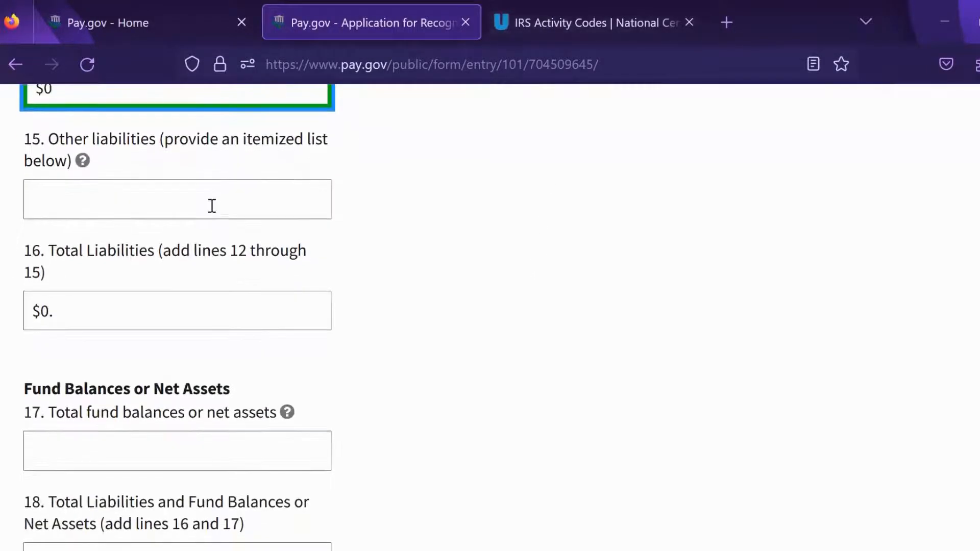
left_click(213, 206)
type("$0")
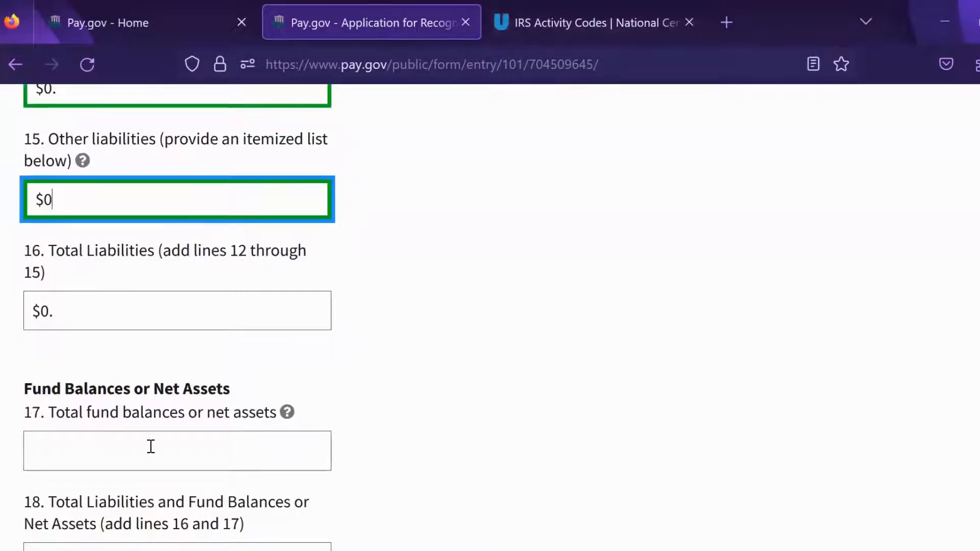
left_click(148, 447)
type("$0")
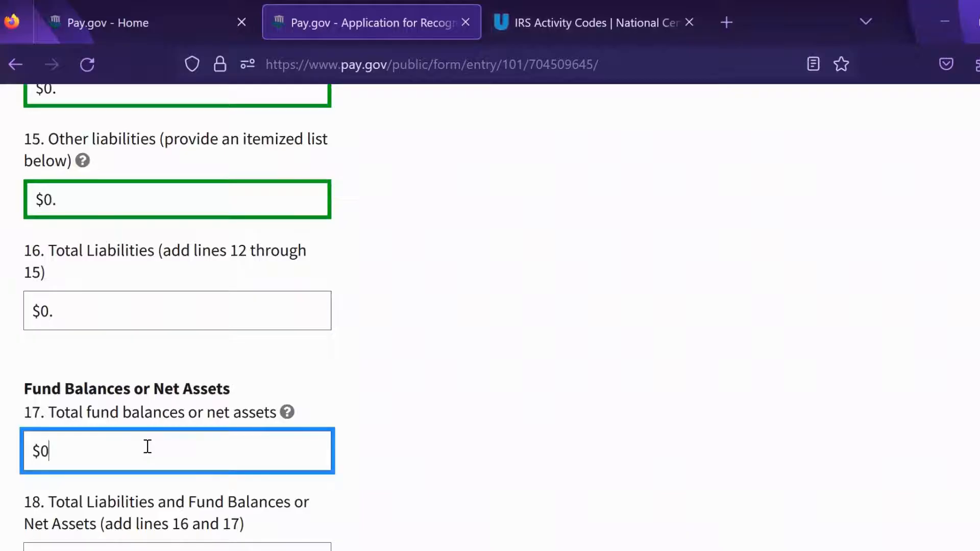
scroll(147, 447, "down", 7)
scroll(550, 268, "up", 2)
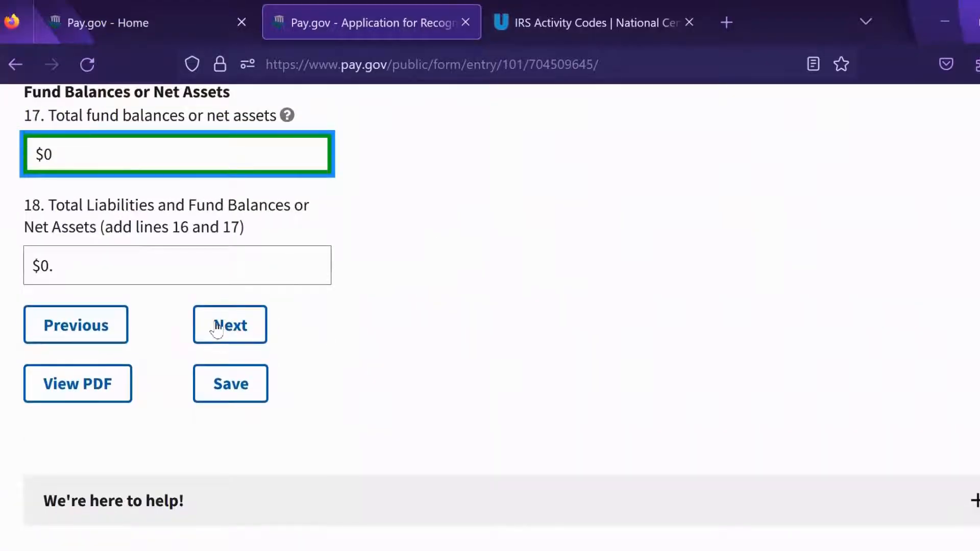
left_click(217, 327)
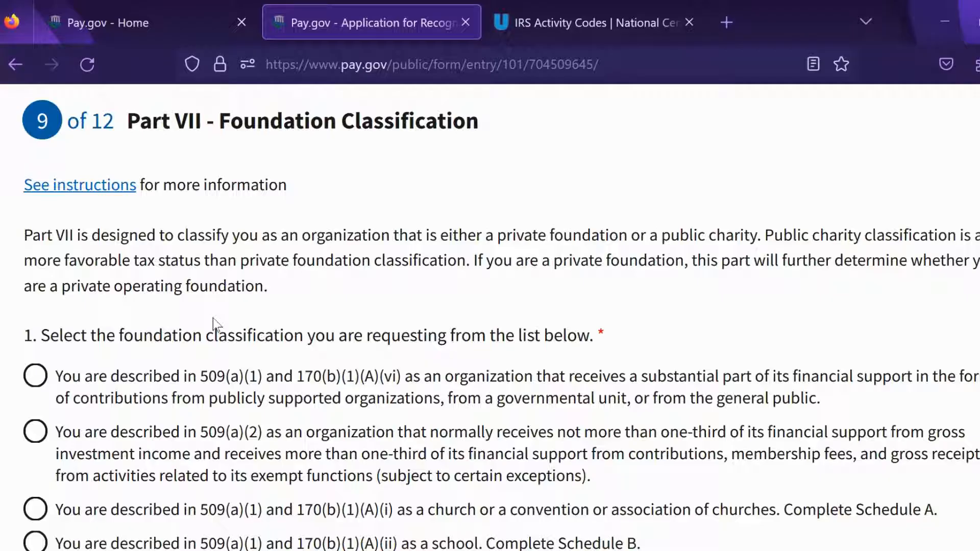
scroll(771, 338, "down", 3)
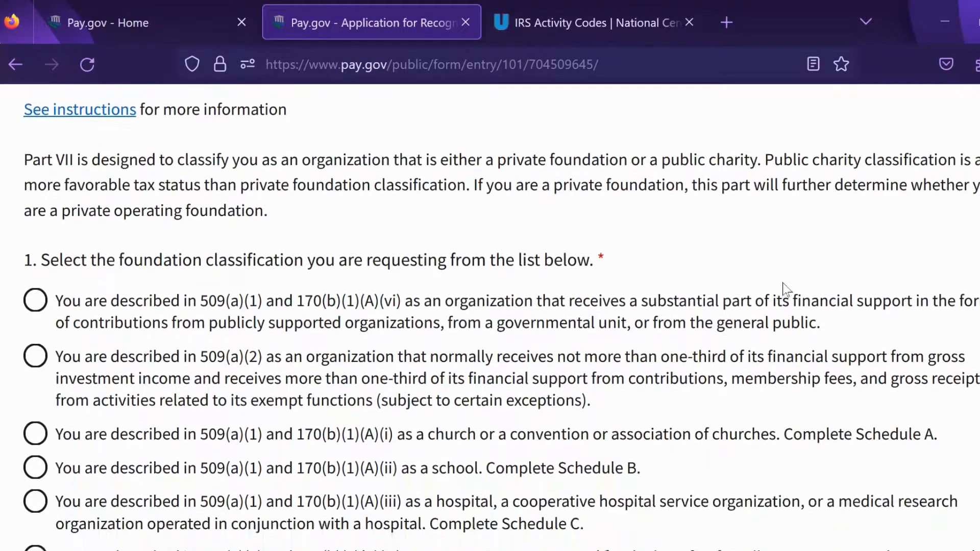
scroll(786, 288, "down", 10)
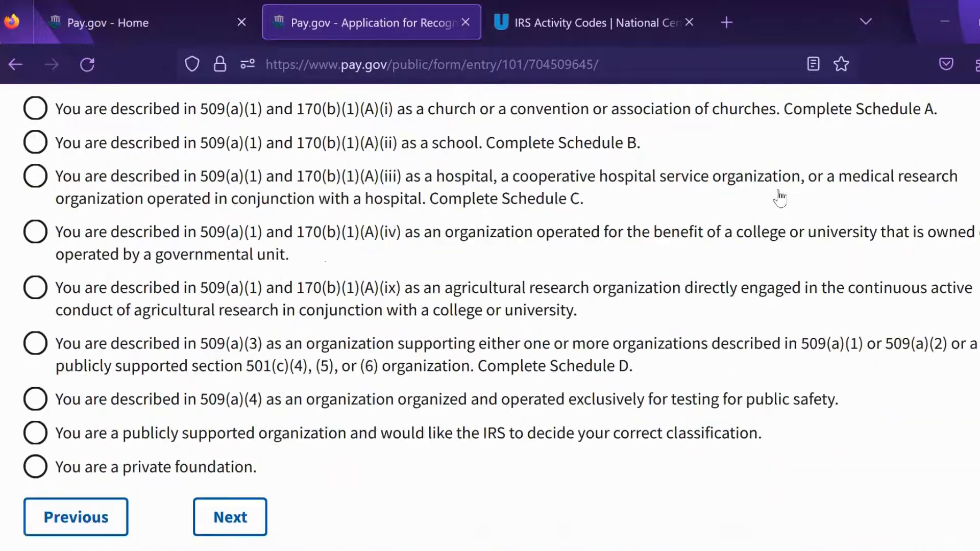
scroll(779, 197, "down", 5)
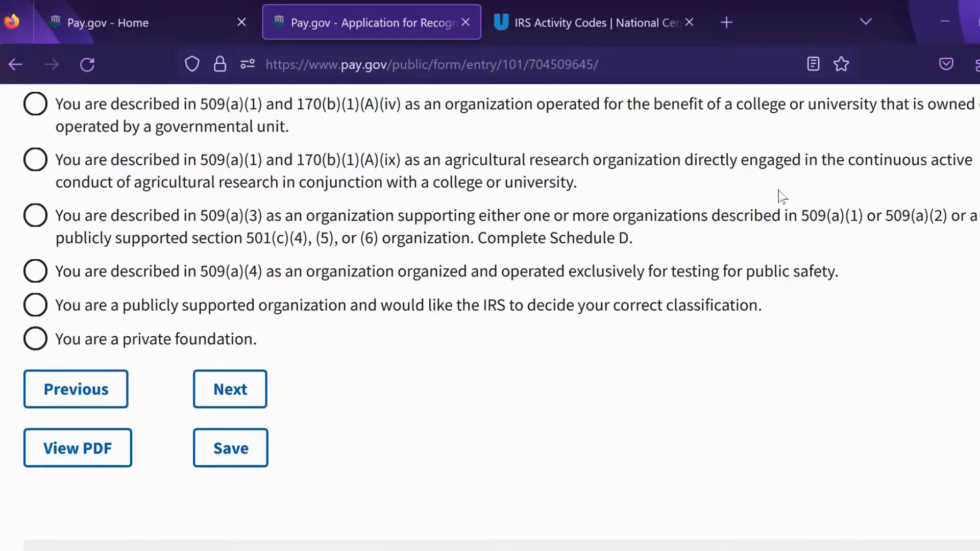
scroll(679, 405, "up", 1)
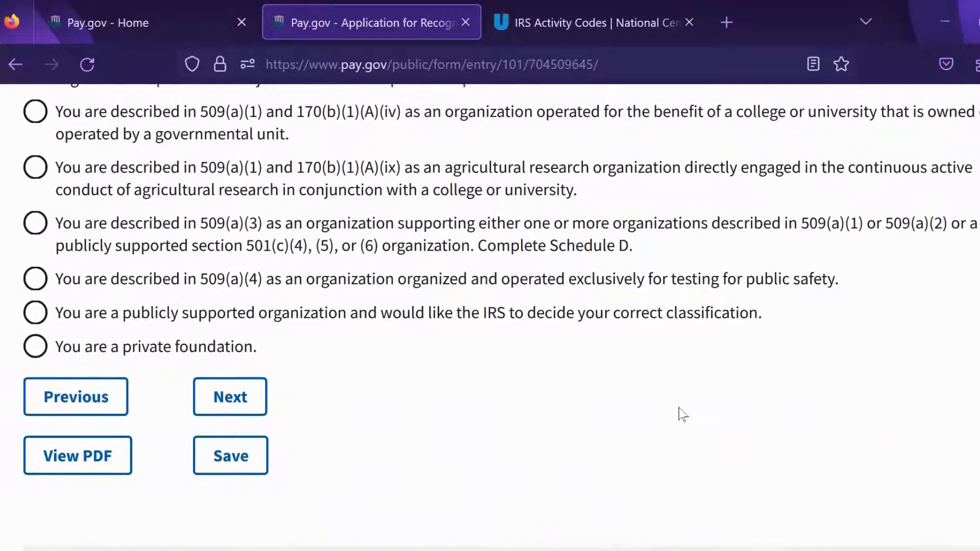
scroll(682, 420, "up", 2)
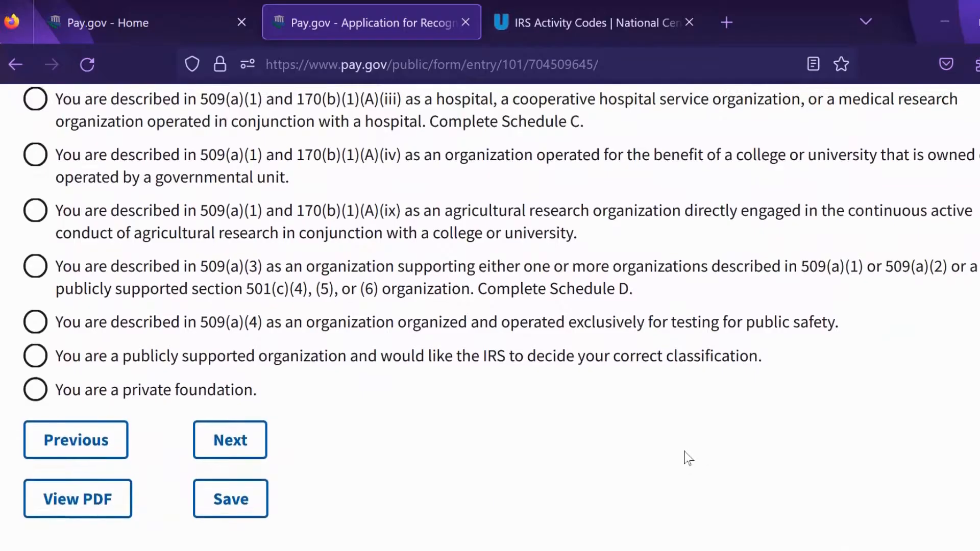
scroll(817, 404, "up", 1)
scroll(817, 405, "up", 3)
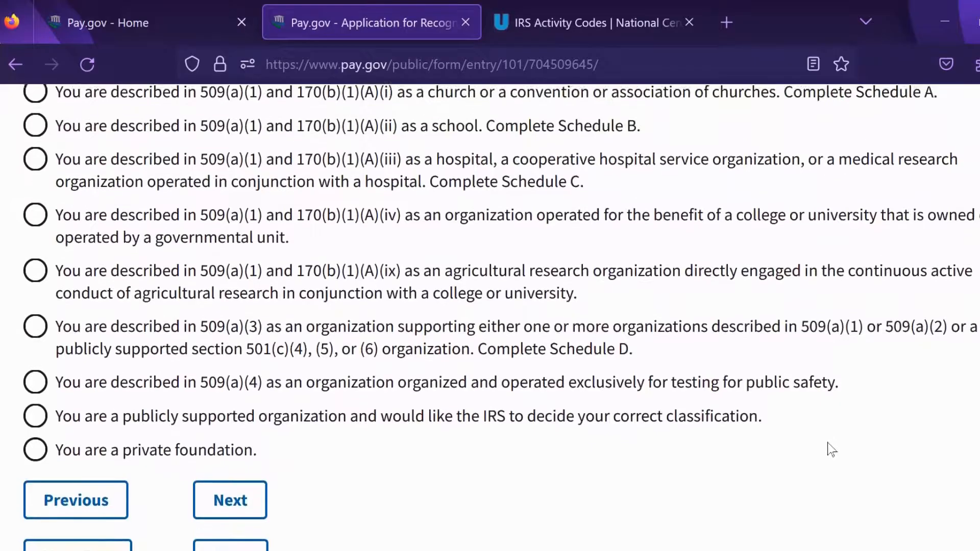
scroll(836, 465, "up", 2)
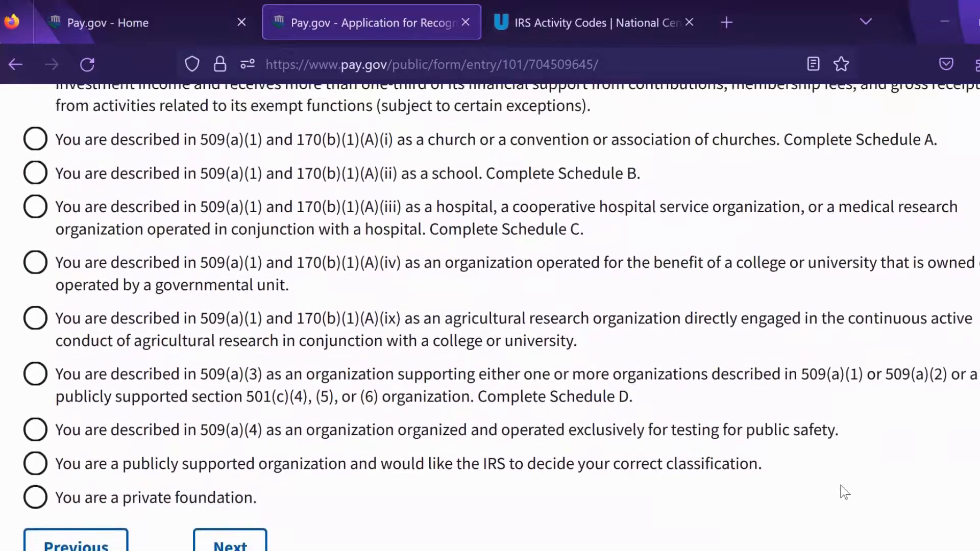
scroll(828, 416, "up", 7)
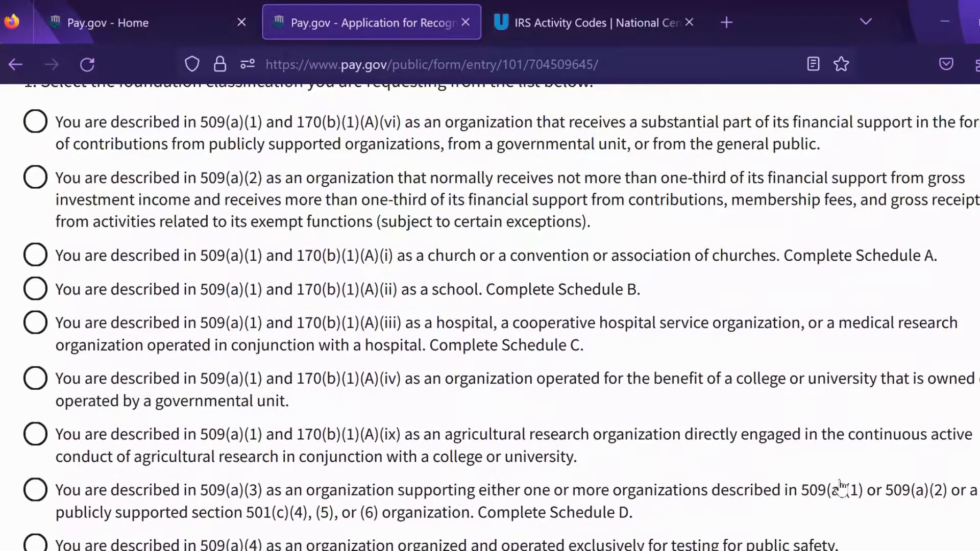
scroll(825, 469, "up", 1)
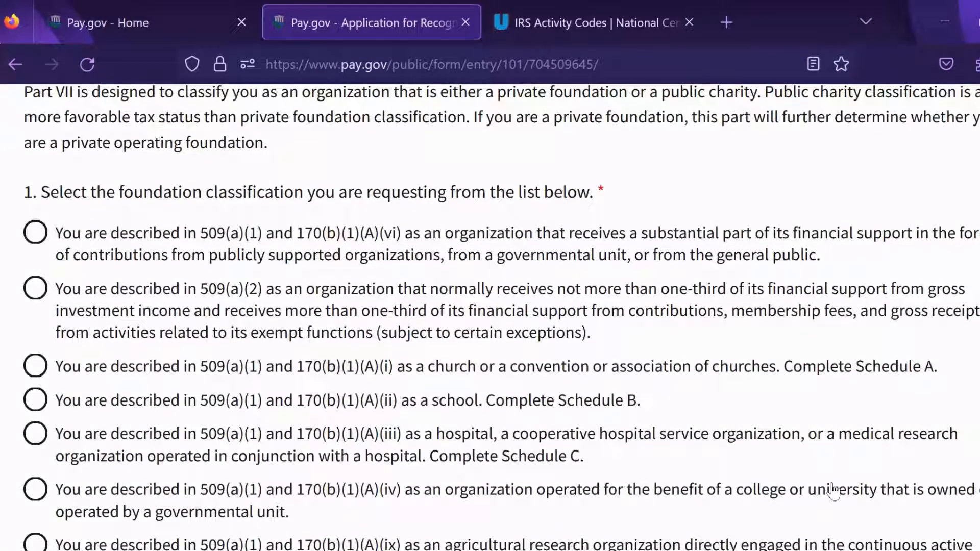
scroll(263, 433, "up", 8)
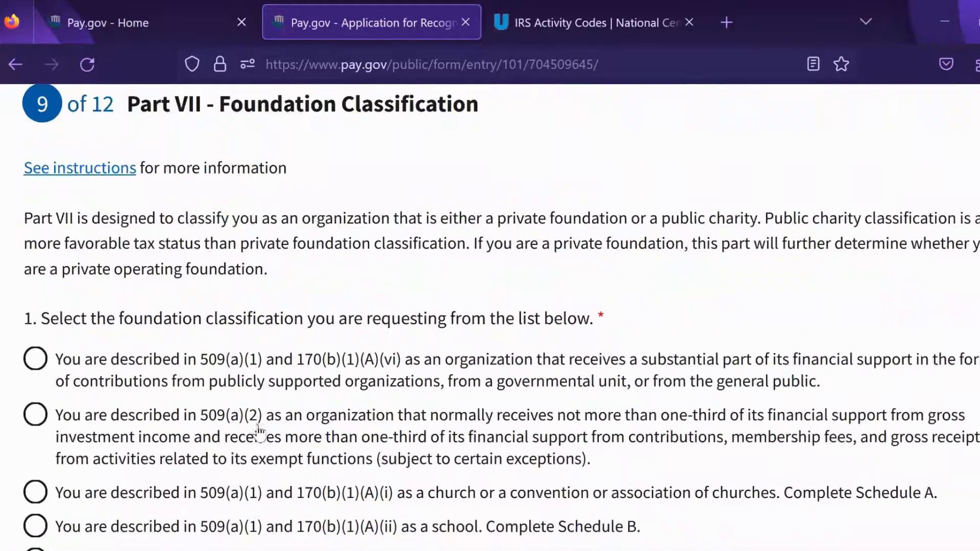
scroll(265, 388, "down", 6)
scroll(275, 250, "down", 15)
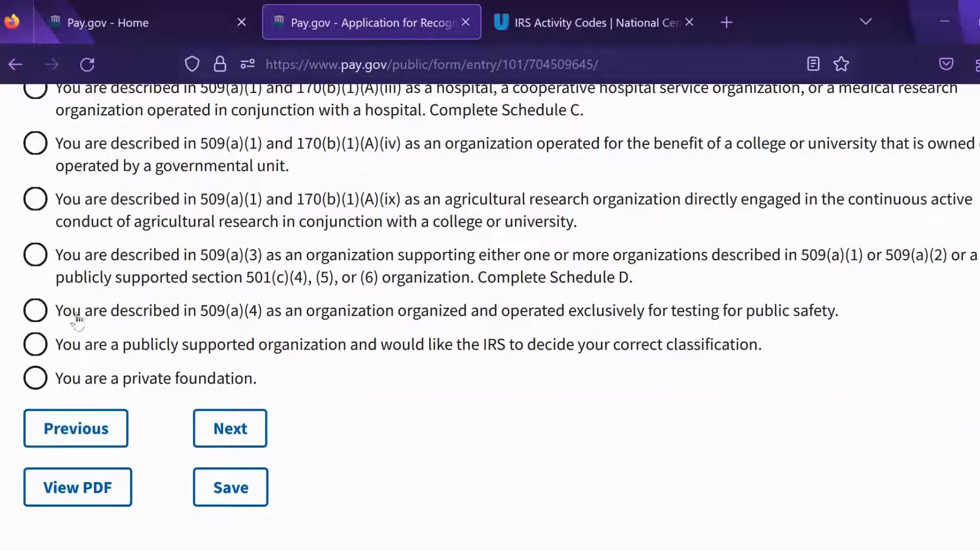
Step: Select 'publicly supported organization, IRS to decide classification' for Part VII question 1
left_click(34, 346)
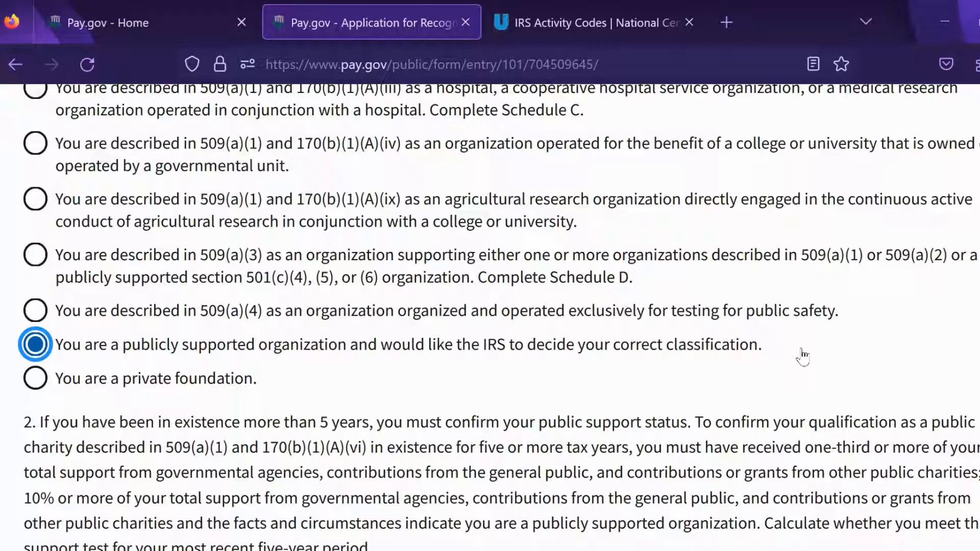
scroll(663, 361, "up", 3)
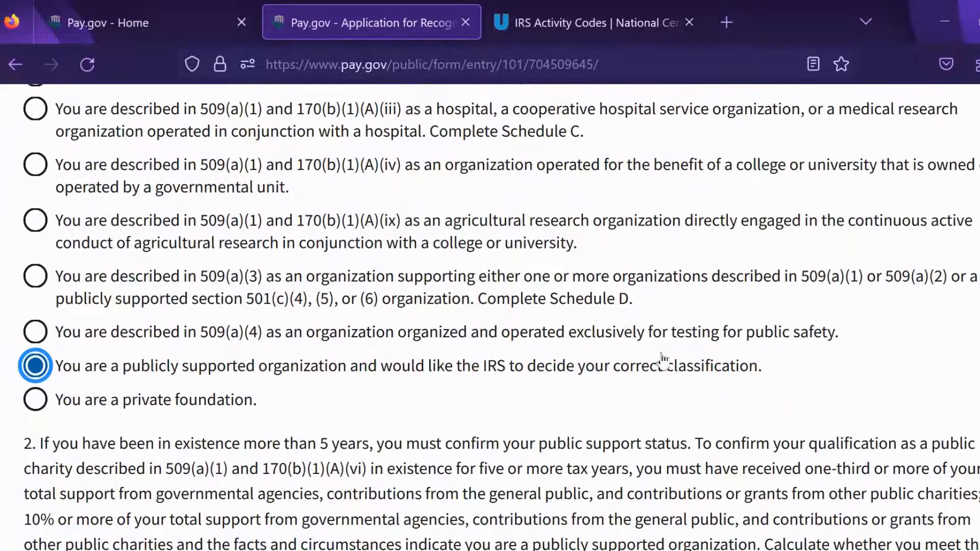
scroll(669, 449, "up", 2)
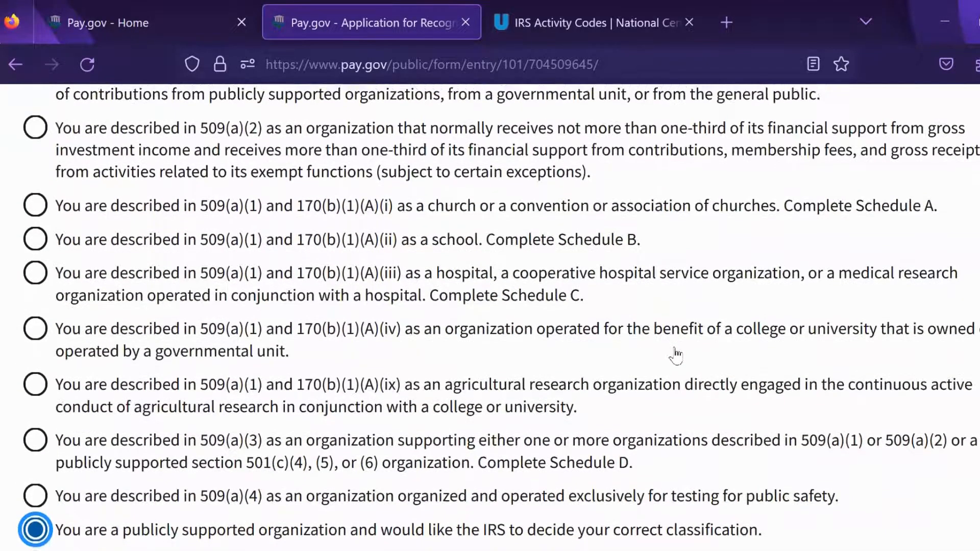
scroll(674, 434, "up", 1)
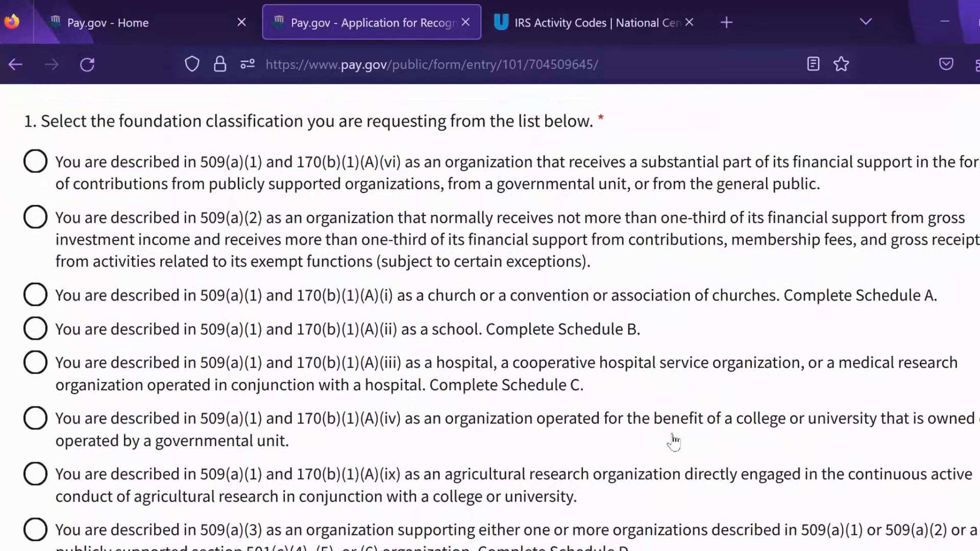
scroll(653, 357, "up", 1)
scroll(659, 386, "up", 1)
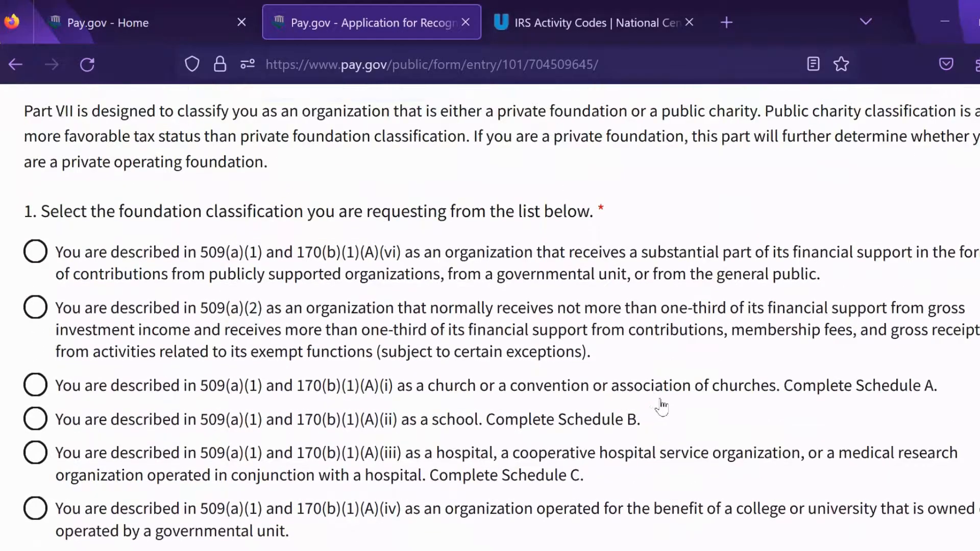
scroll(686, 428, "down", 1)
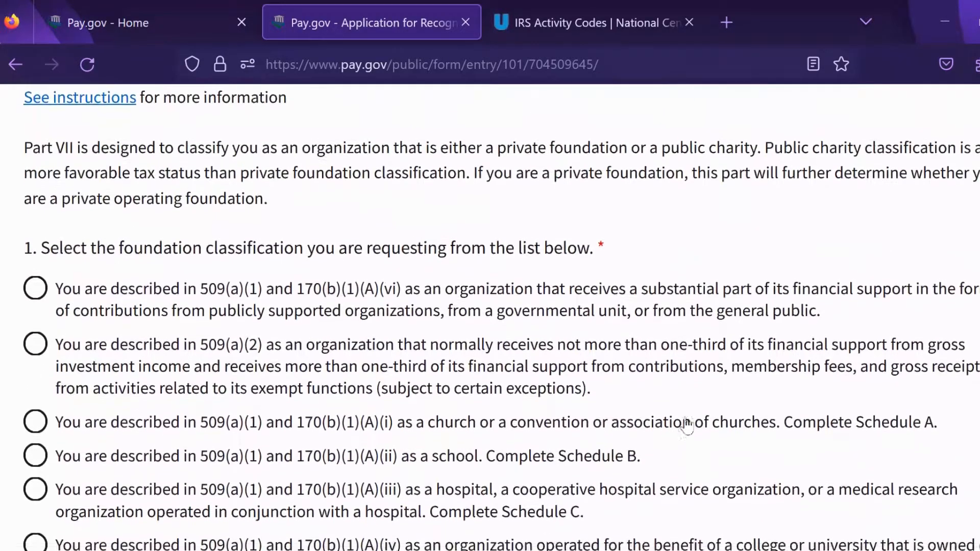
scroll(679, 367, "down", 1)
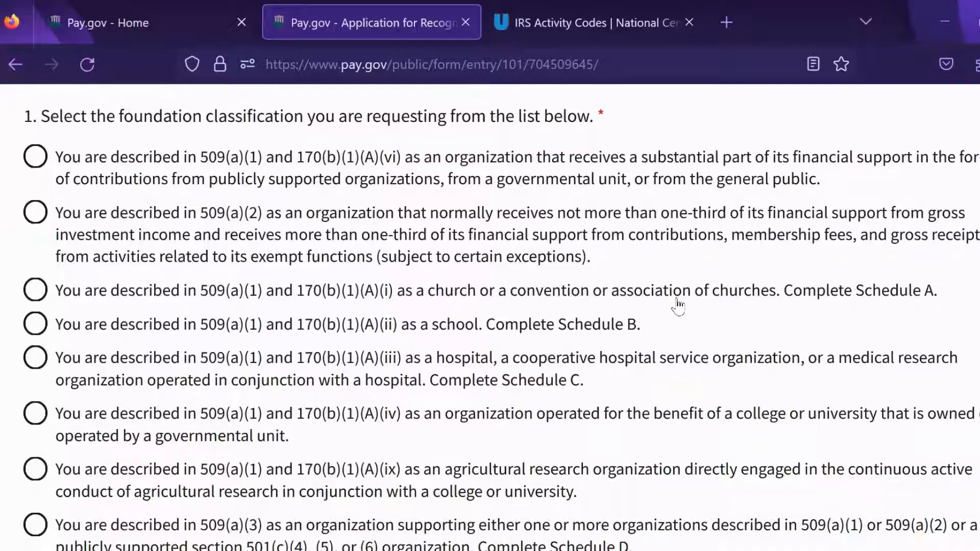
scroll(767, 282, "down", 3)
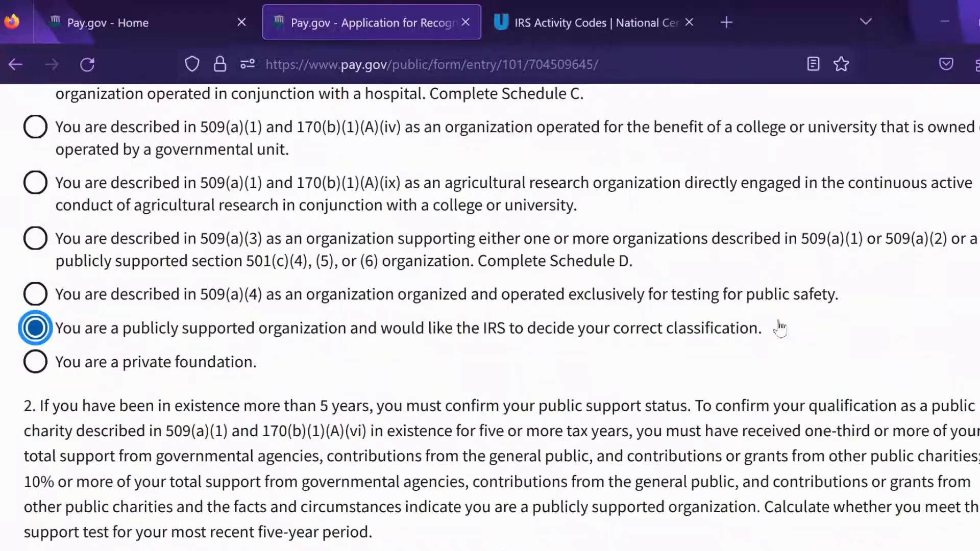
scroll(784, 282, "down", 2)
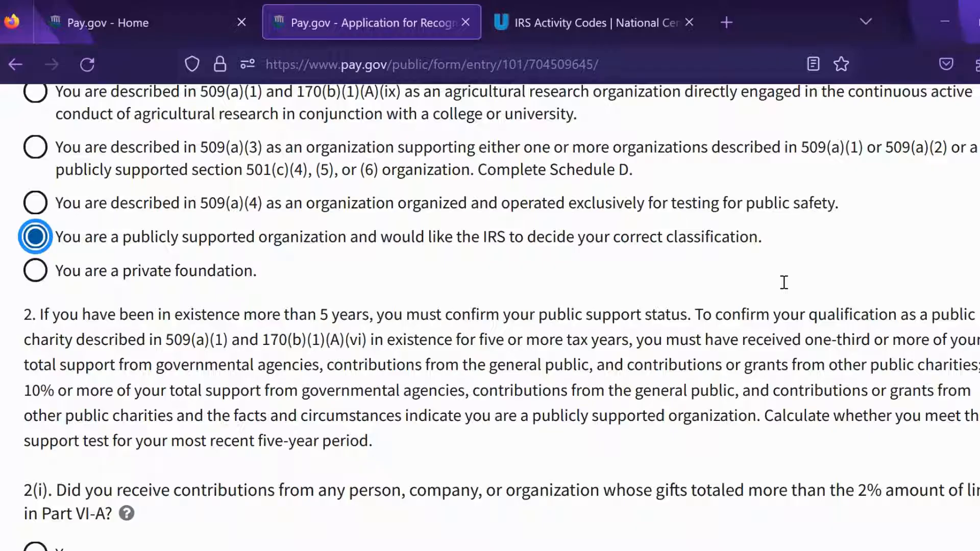
scroll(784, 283, "down", 2)
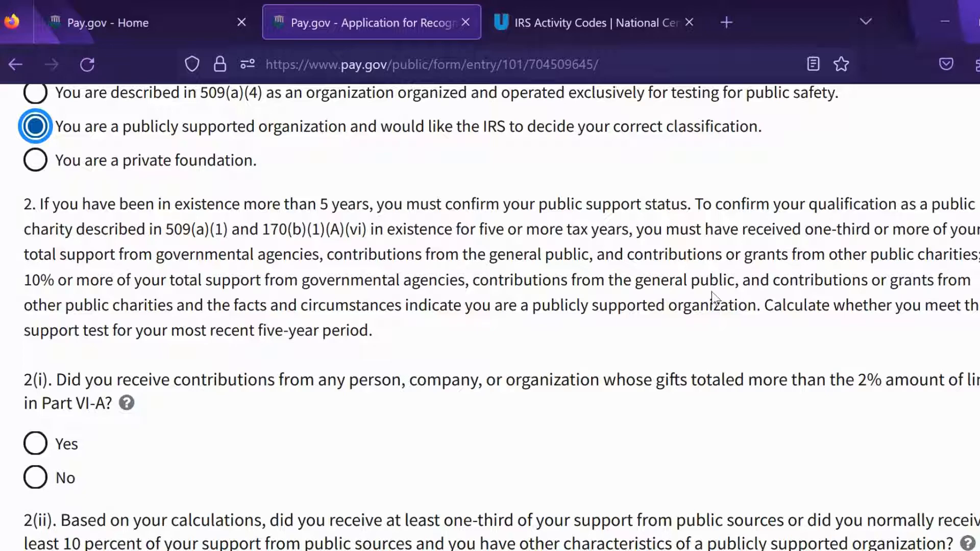
Step: Answer No to question 2(i) on 2% gifts and Yes to 2(ii) on one-third public support
left_click(36, 479)
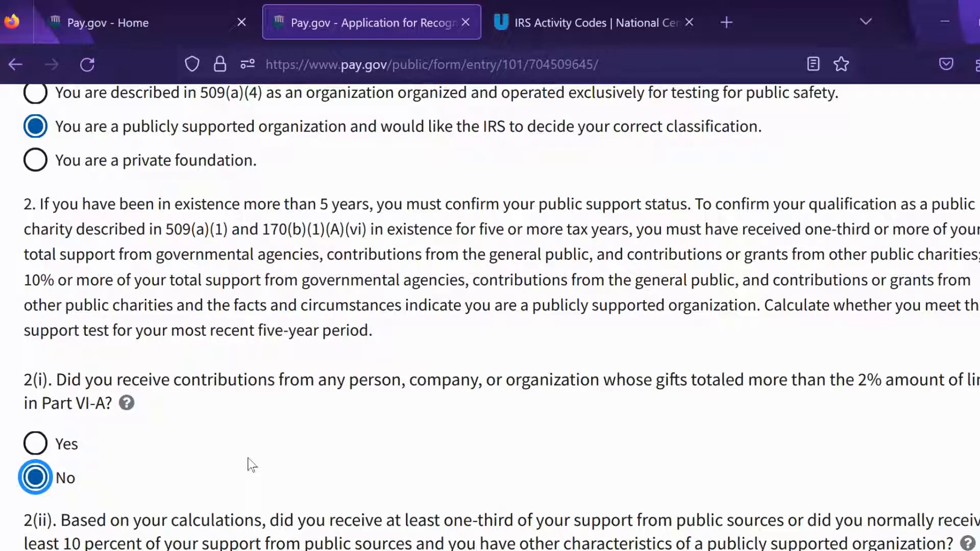
scroll(827, 420, "down", 1)
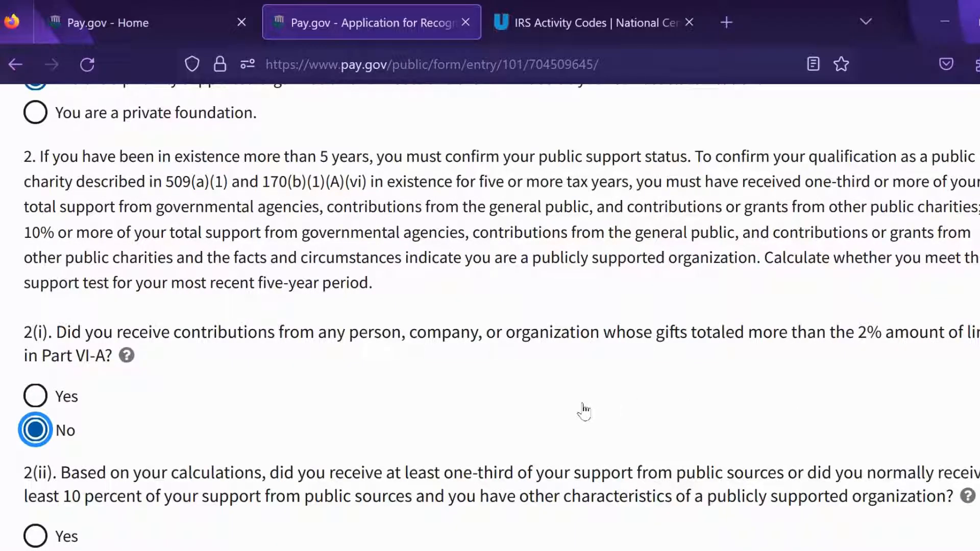
mouse_move(130, 360)
scroll(683, 376, "down", 3)
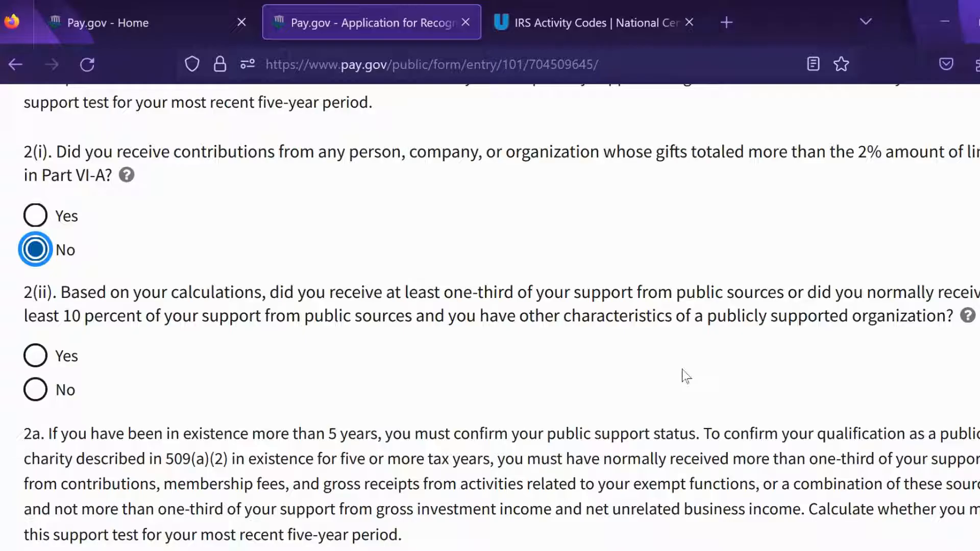
left_click(38, 358)
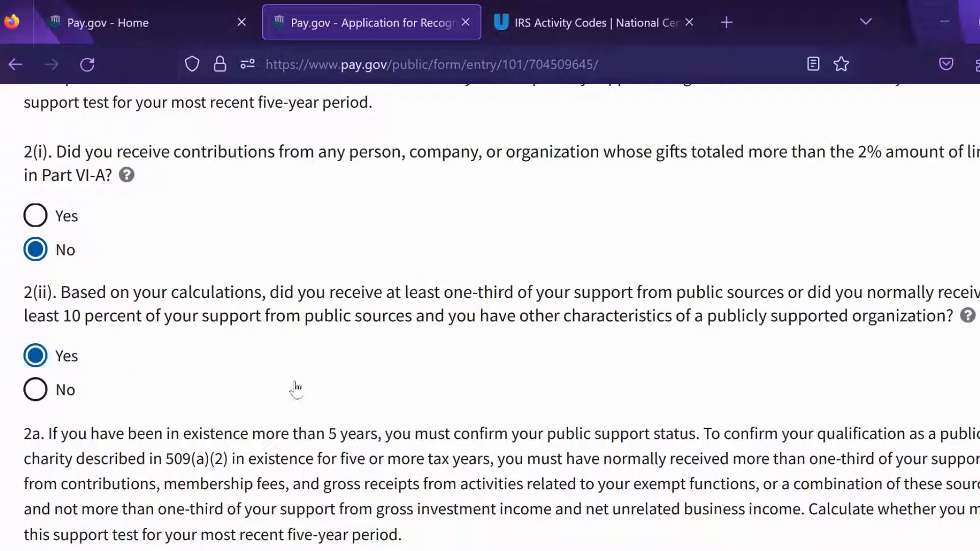
scroll(735, 385, "down", 3)
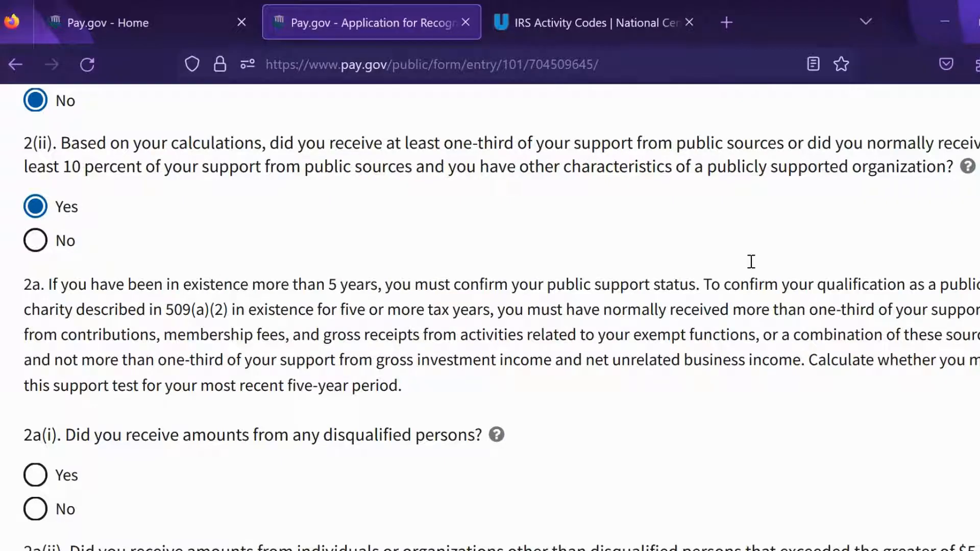
scroll(752, 262, "down", 2)
Step: Answer No to 2a(i) disqualified persons and 2a(ii) contributions, Yes to 2a(iii) one-third support, then advance
left_click(42, 411)
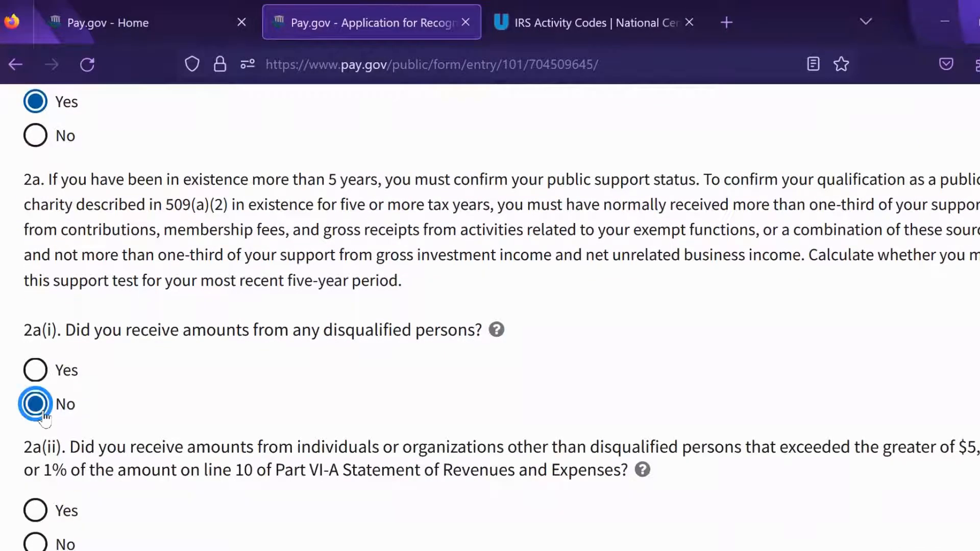
scroll(137, 237, "down", 5)
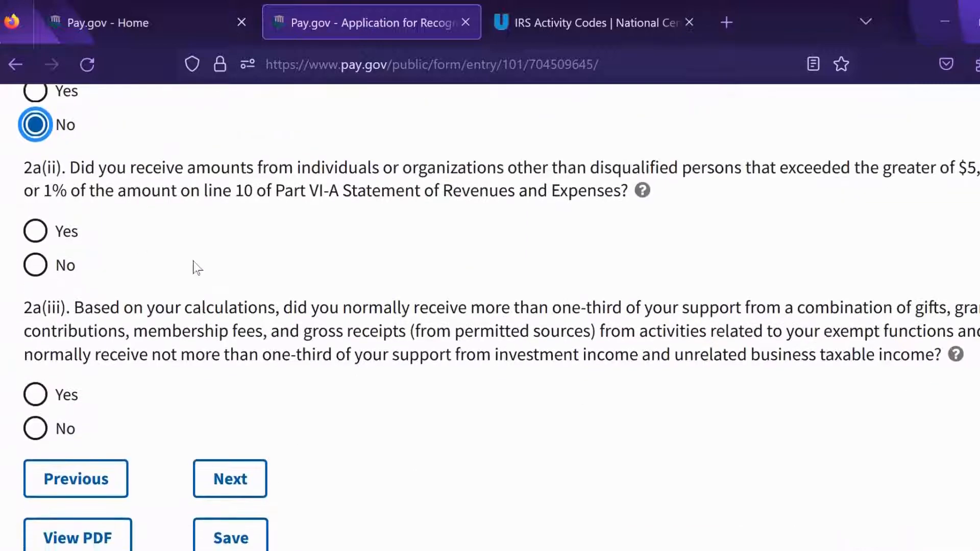
scroll(197, 268, "up", 1)
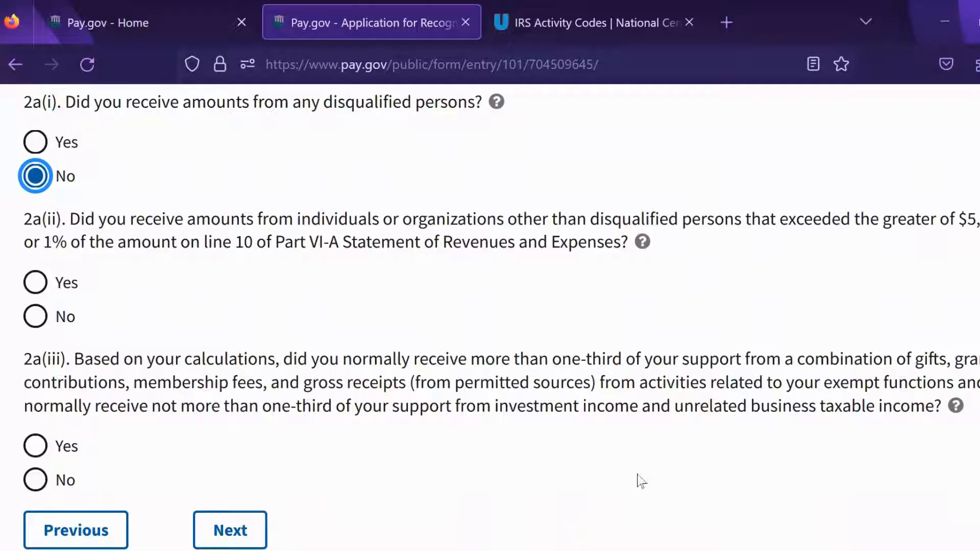
left_click(42, 321)
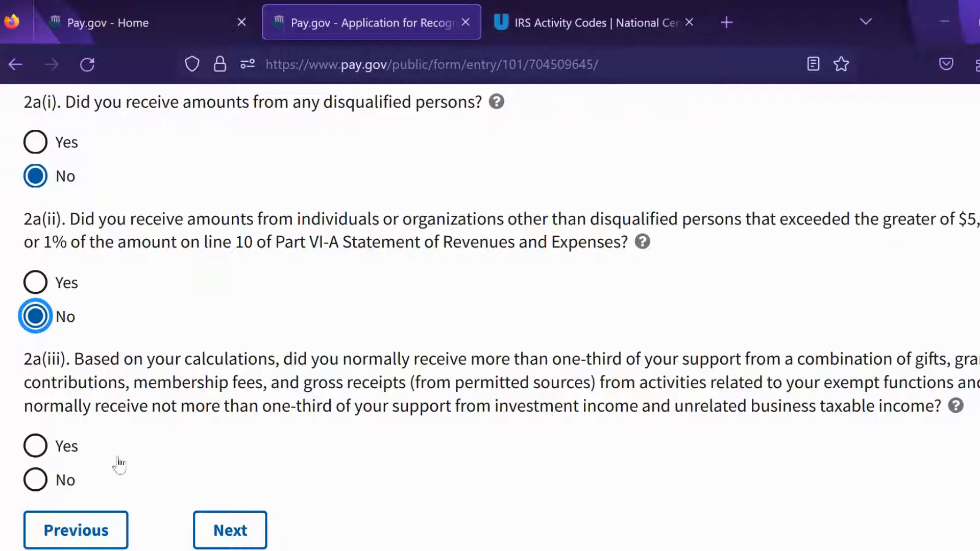
left_click(41, 449)
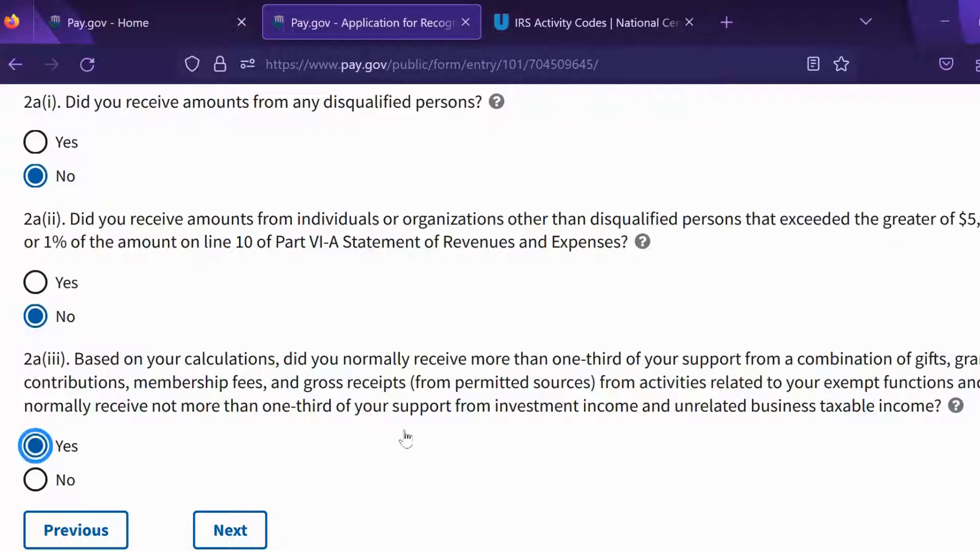
scroll(882, 338, "down", 3)
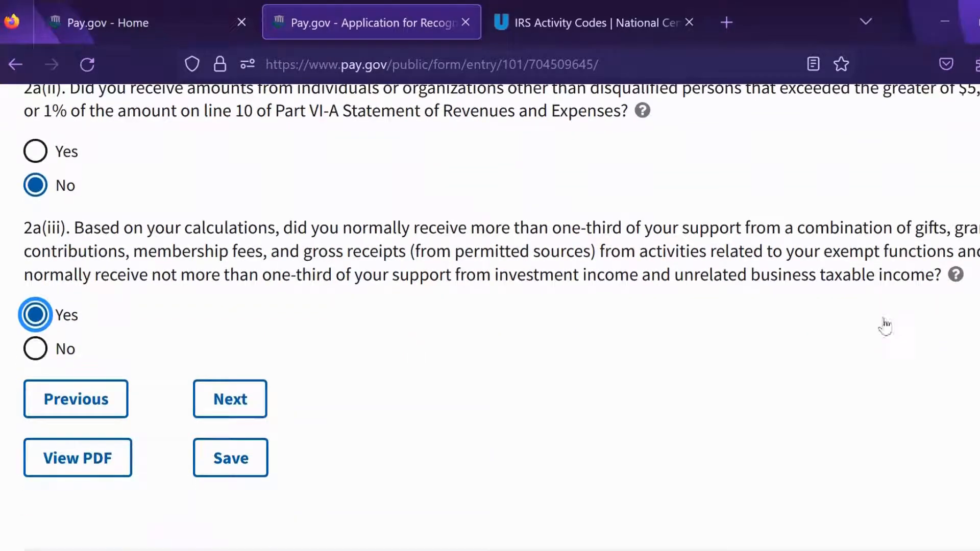
left_click(219, 400)
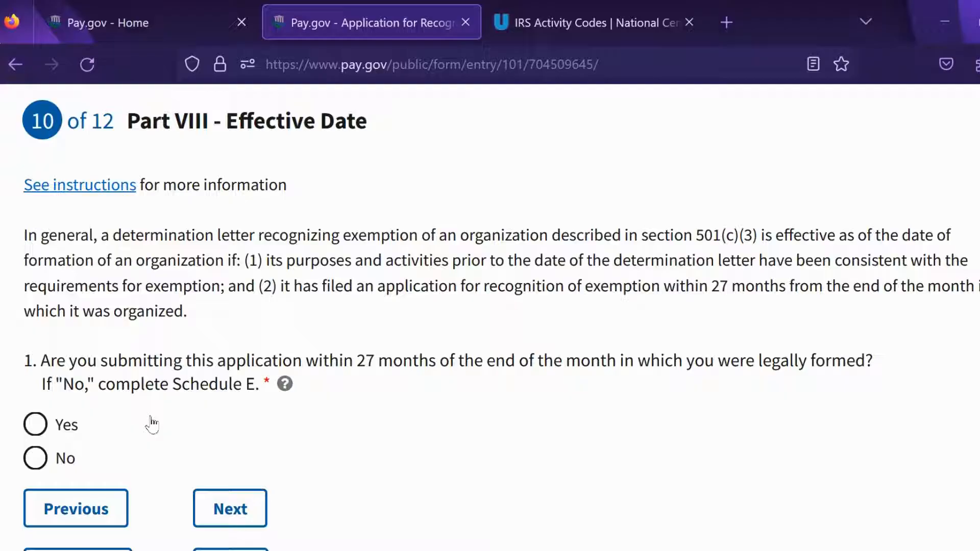
Step: Answer Yes to filing within 27 months of formation and move on to Part IX
left_click(35, 424)
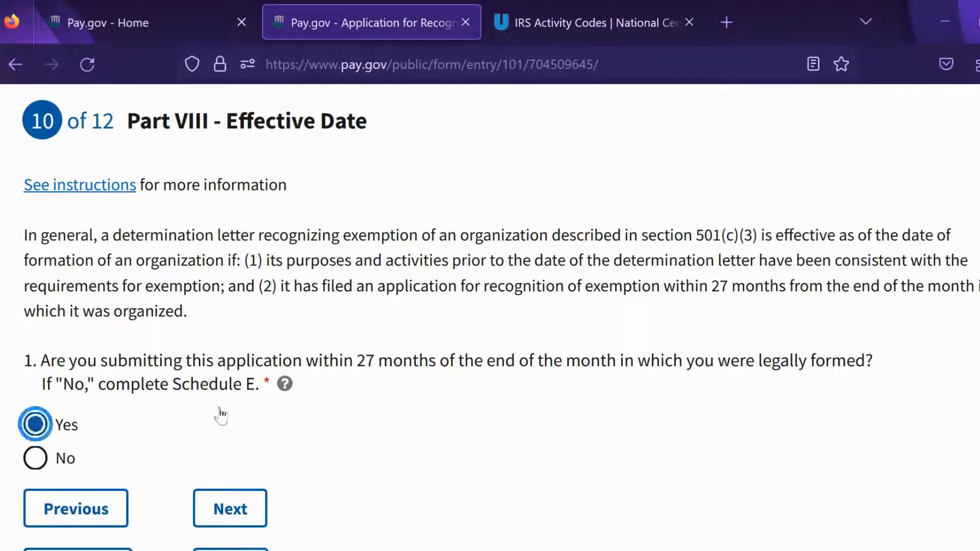
scroll(742, 423, "down", 3)
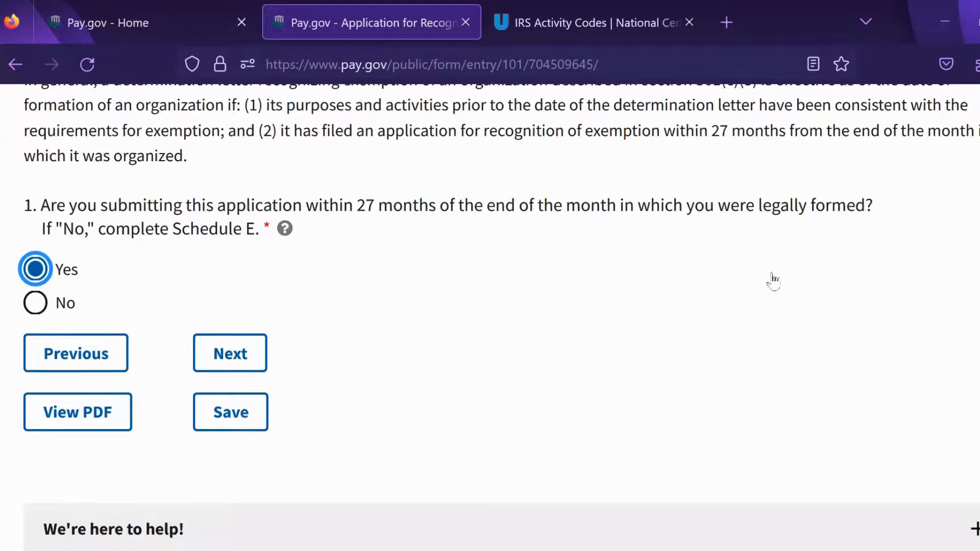
left_click(219, 357)
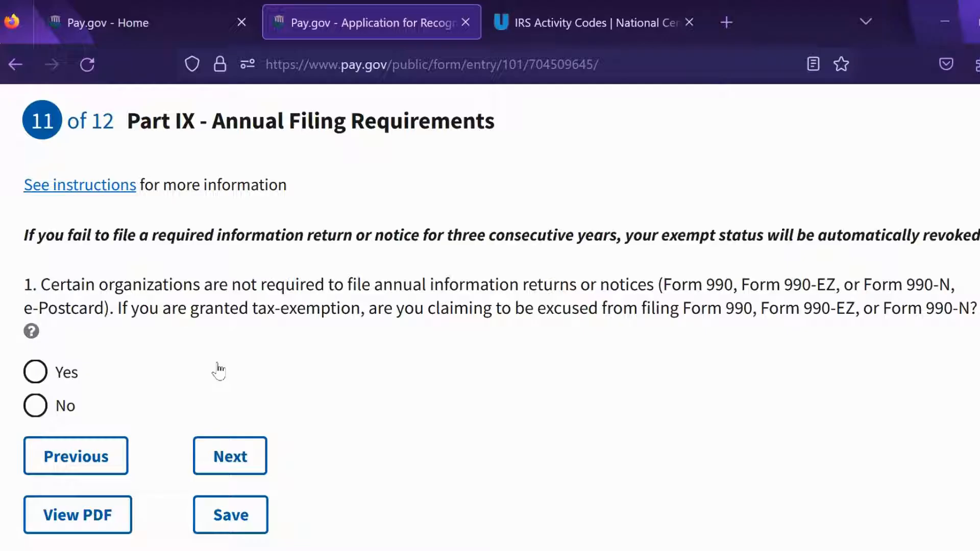
Step: Answer No to being excused from filing Form 990 and advance to Part X Signature
left_click(43, 404)
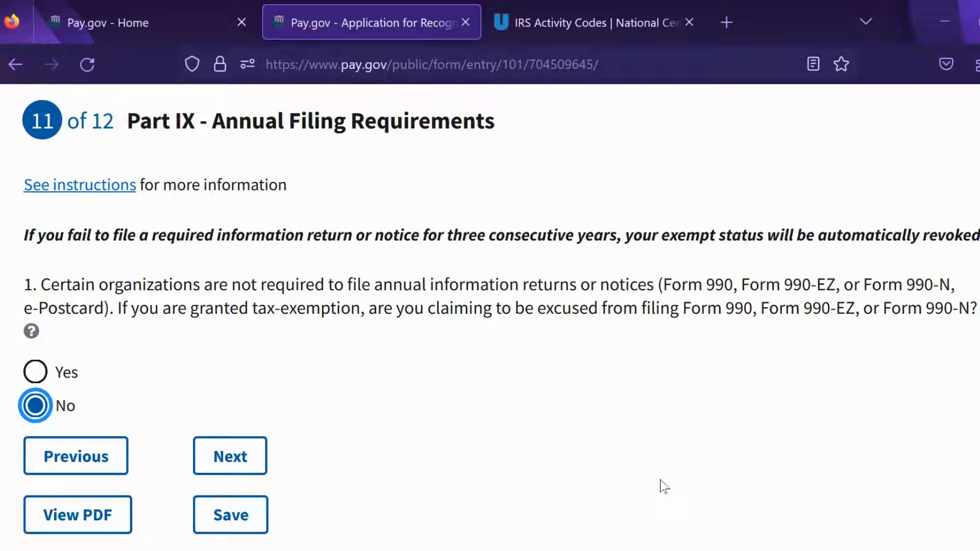
left_click(792, 327)
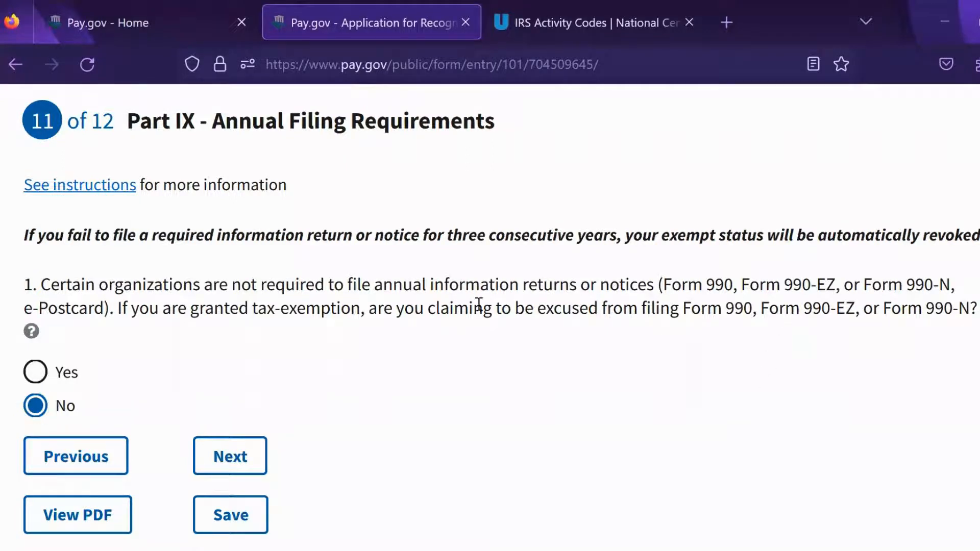
left_click(229, 456)
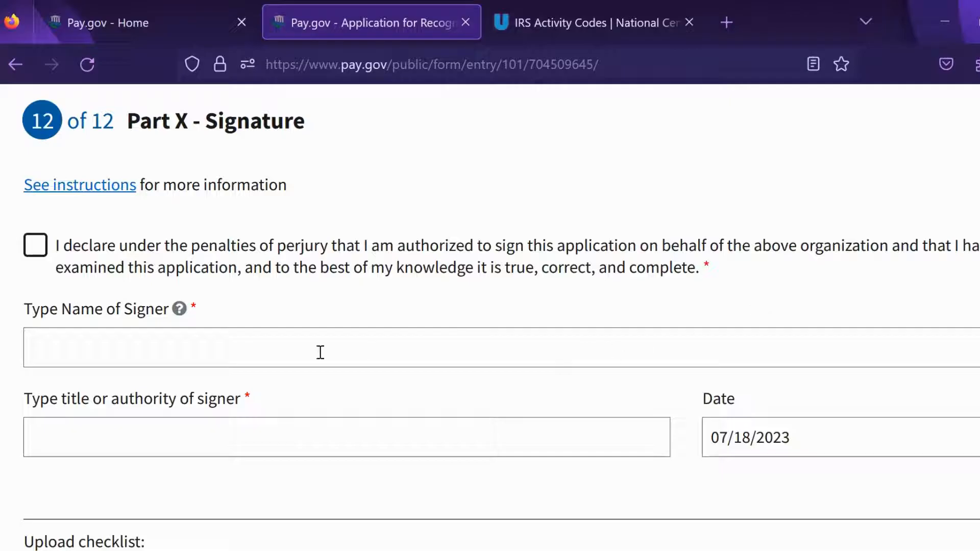
Step: Enter the signer's full name in the Name of Signer field
left_click(181, 355)
type("J")
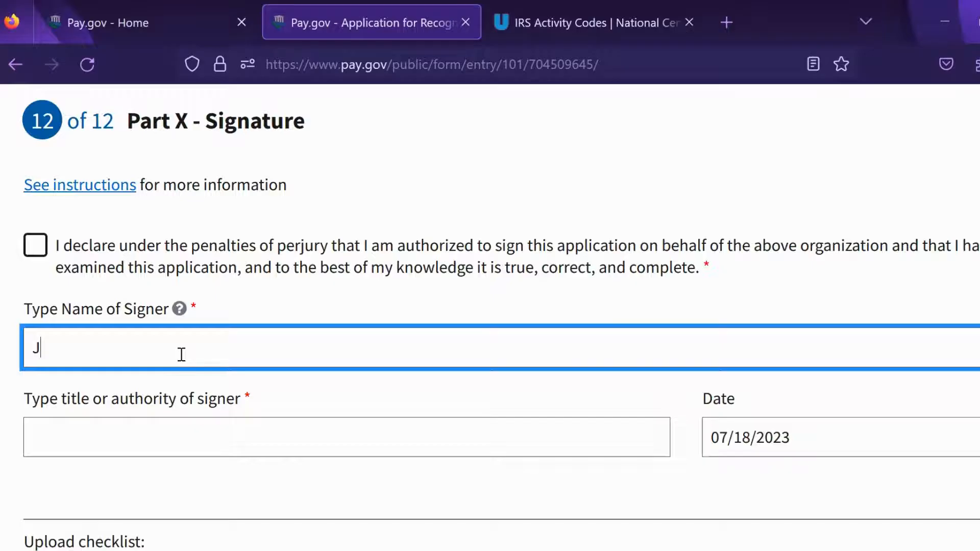
type("ane Doe")
scroll(532, 404, "down", 2)
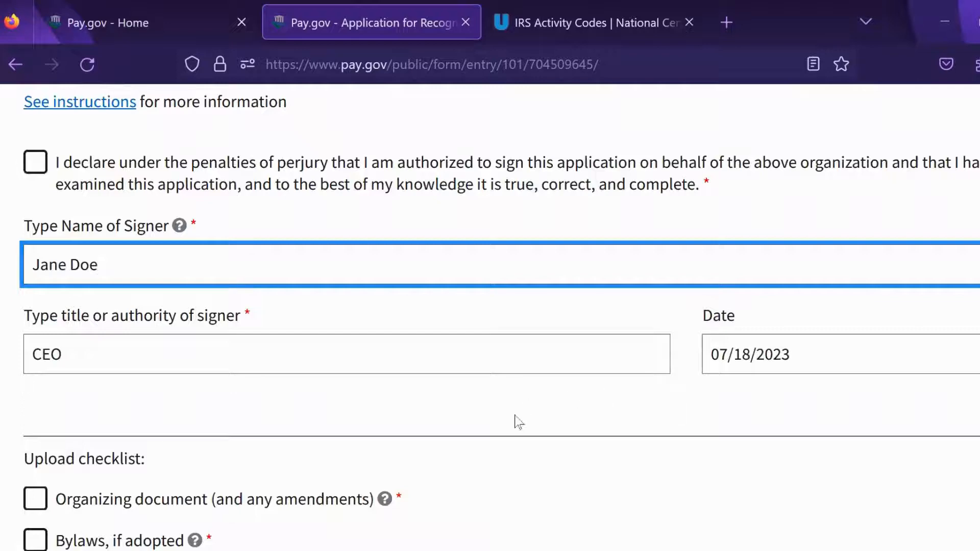
scroll(531, 384, "down", 3)
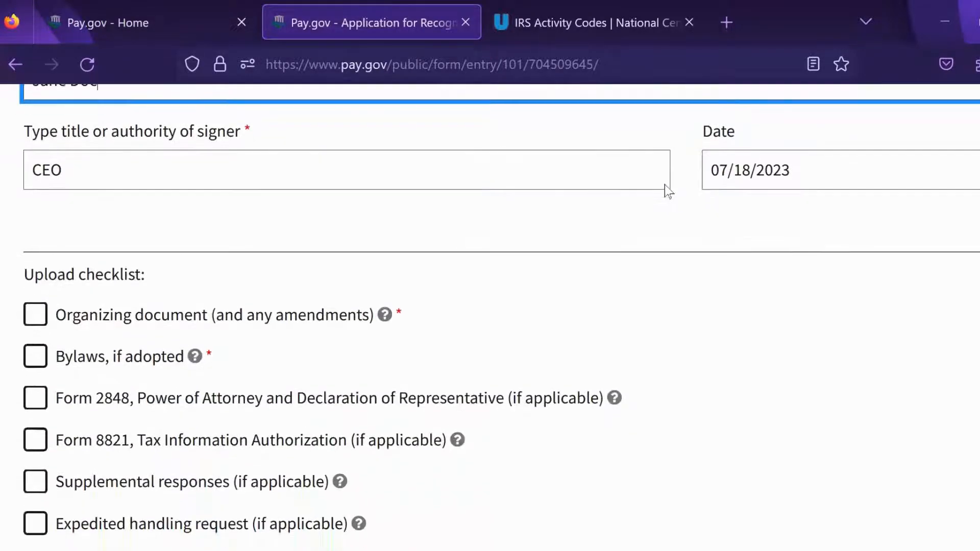
scroll(837, 342, "down", 1)
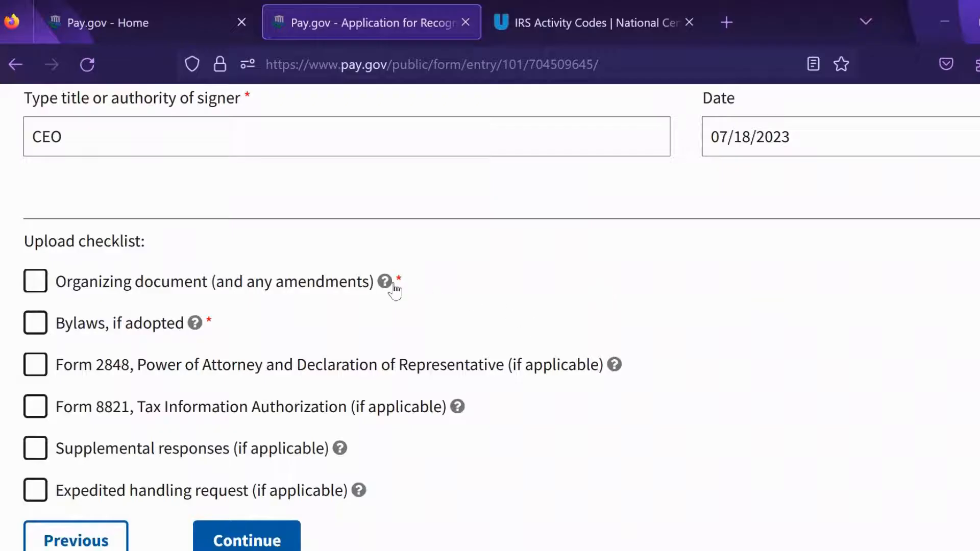
Step: Check the Organizing document and Bylaws items in the Part X upload checklist
mouse_move(385, 282)
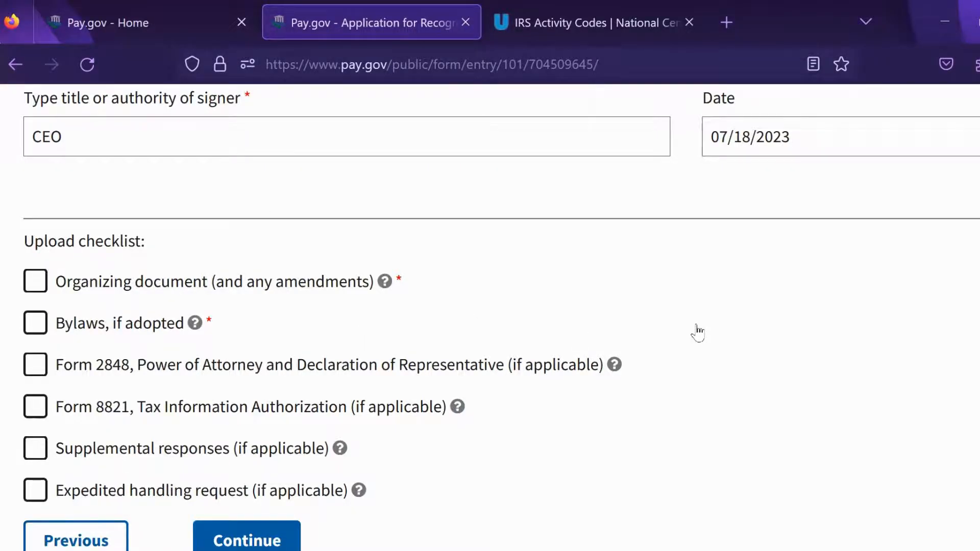
mouse_move(613, 365)
left_click(33, 280)
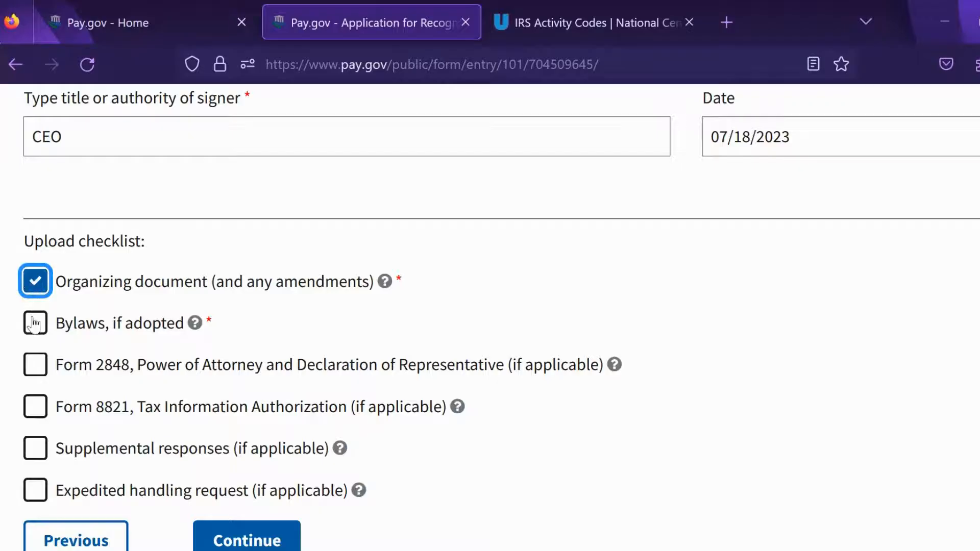
left_click(34, 323)
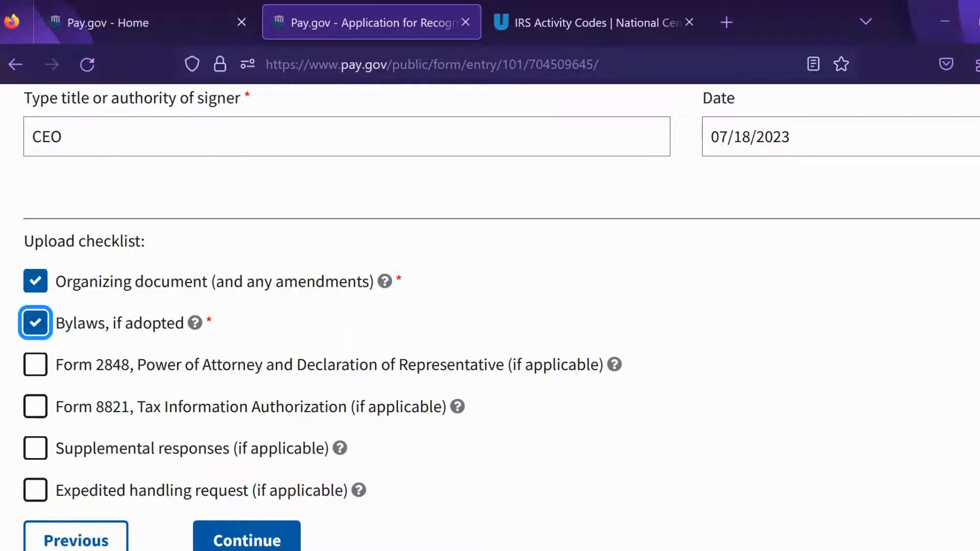
scroll(498, 317, "down", 3)
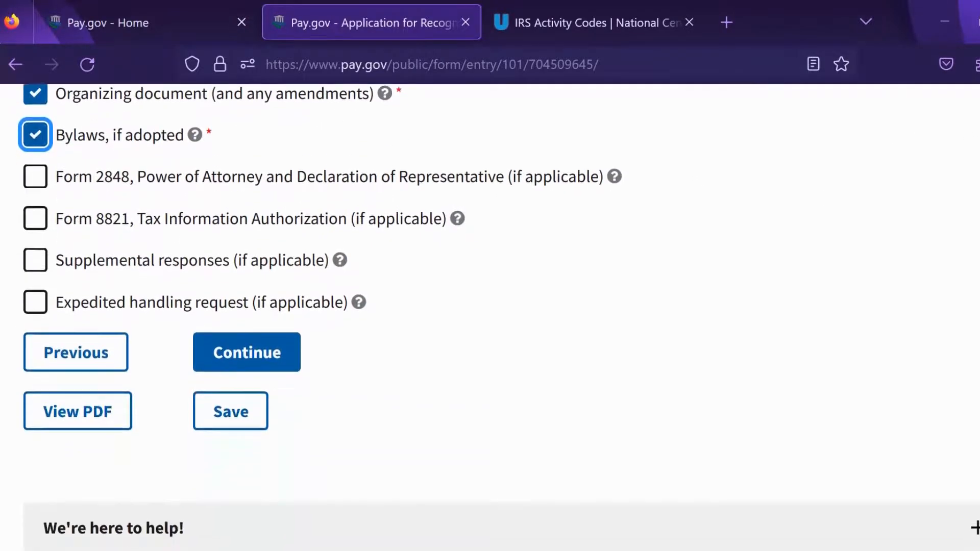
Step: Continue from Part X and locate the 'Response is required' error on the unchecked perjury declaration
left_click(286, 360)
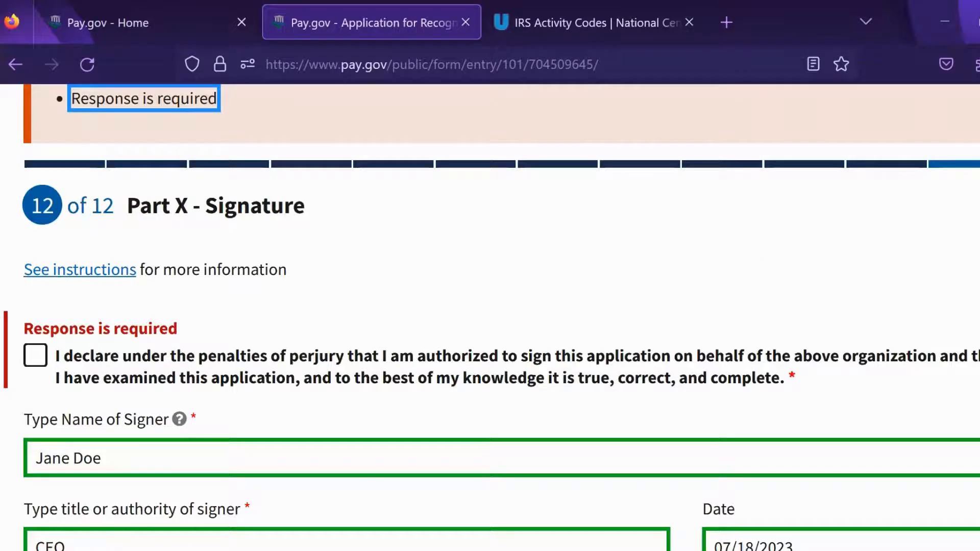
scroll(490, 317, "down", 8)
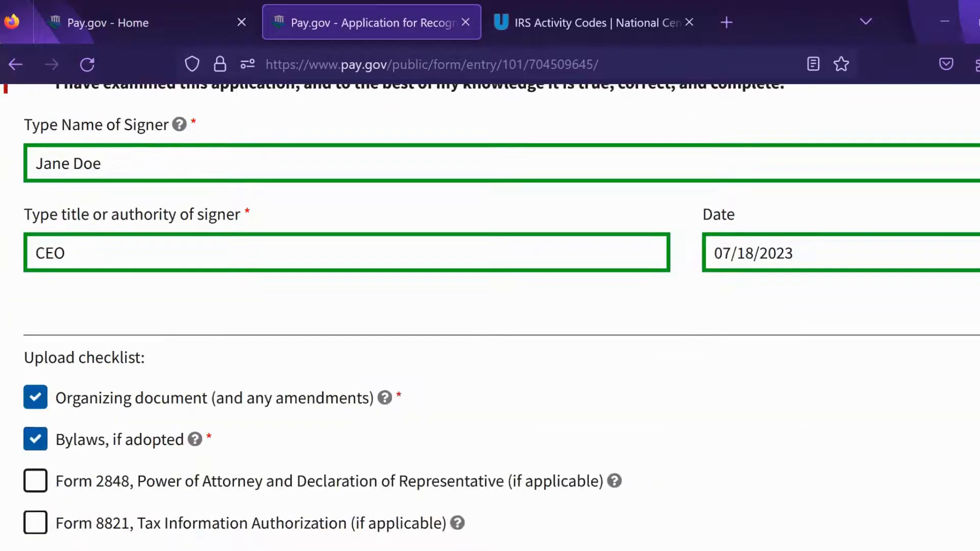
scroll(490, 316, "down", 8)
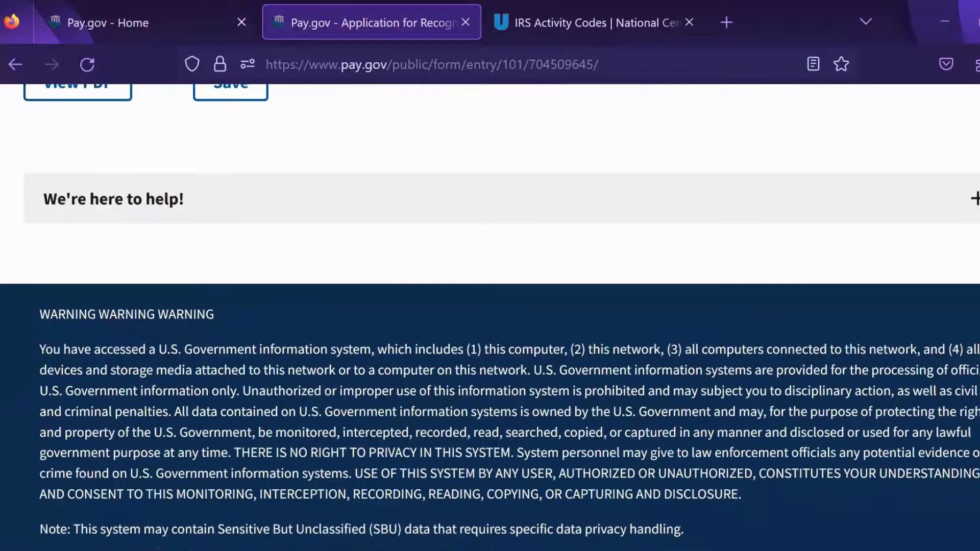
scroll(490, 317, "up", 15)
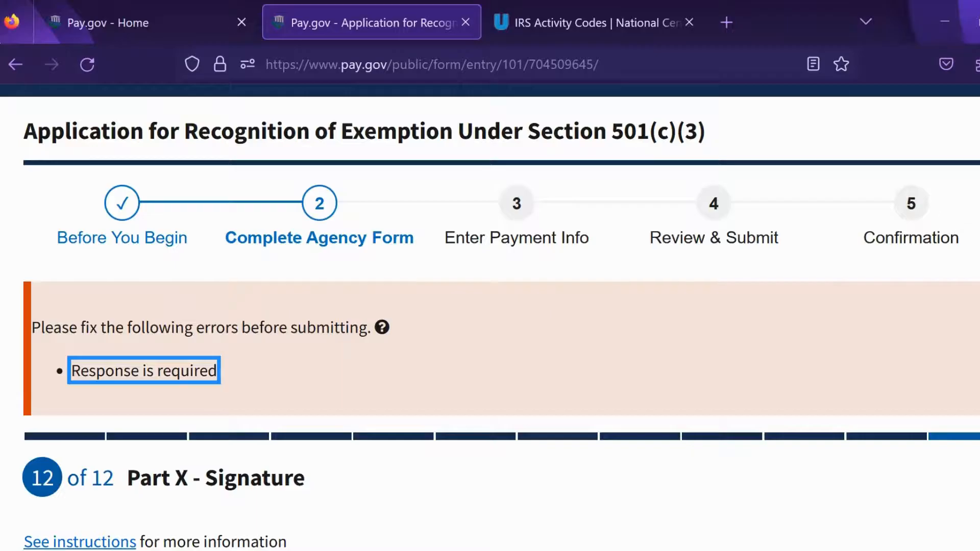
scroll(490, 317, "down", 4)
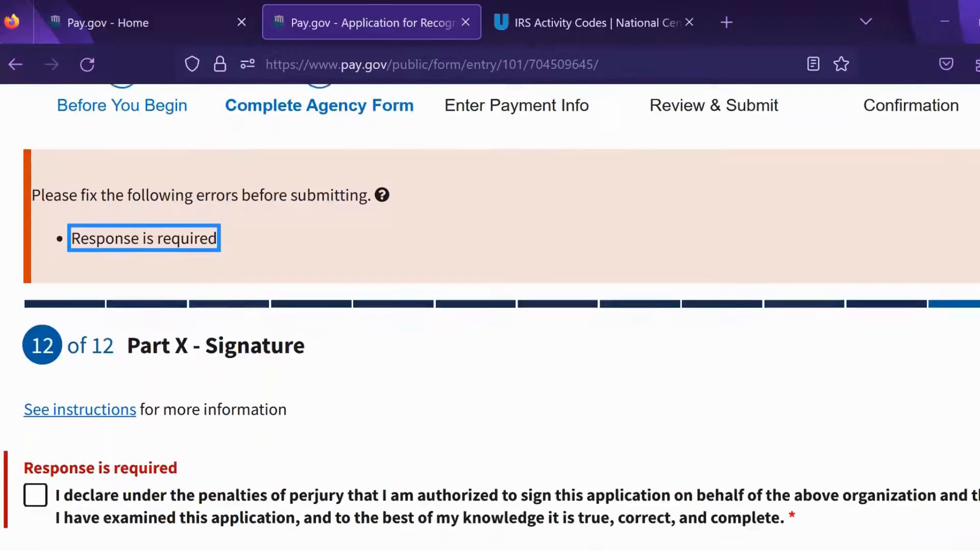
scroll(490, 317, "down", 15)
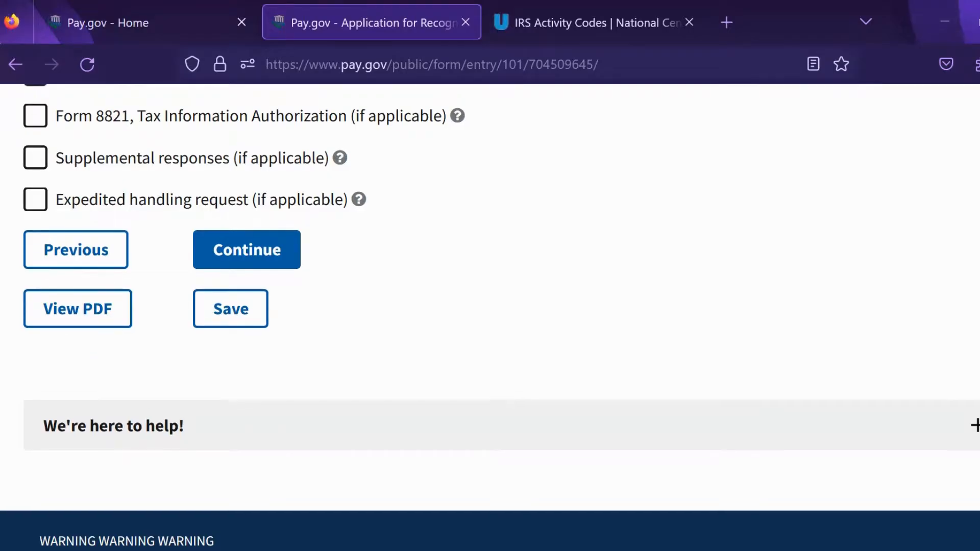
scroll(490, 314, "up", 10)
scroll(490, 315, "up", 4)
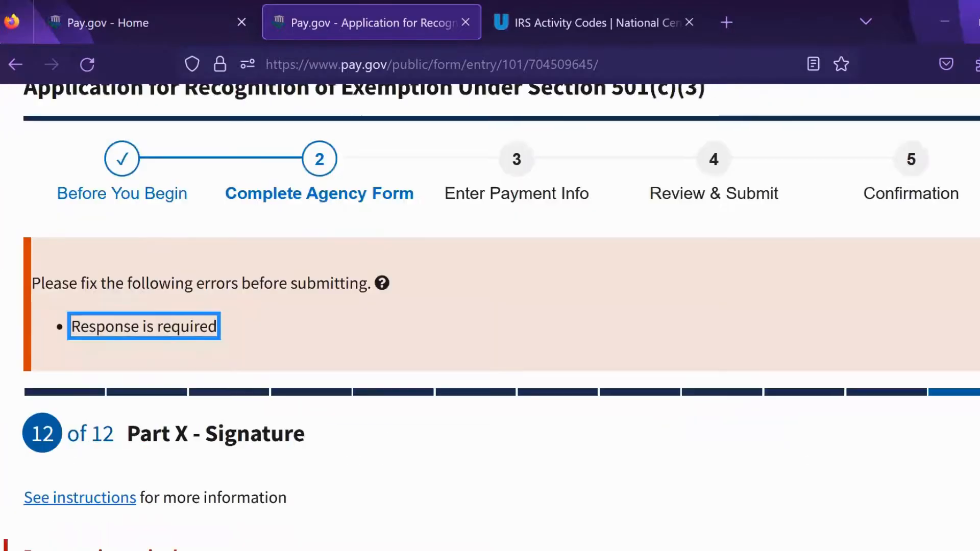